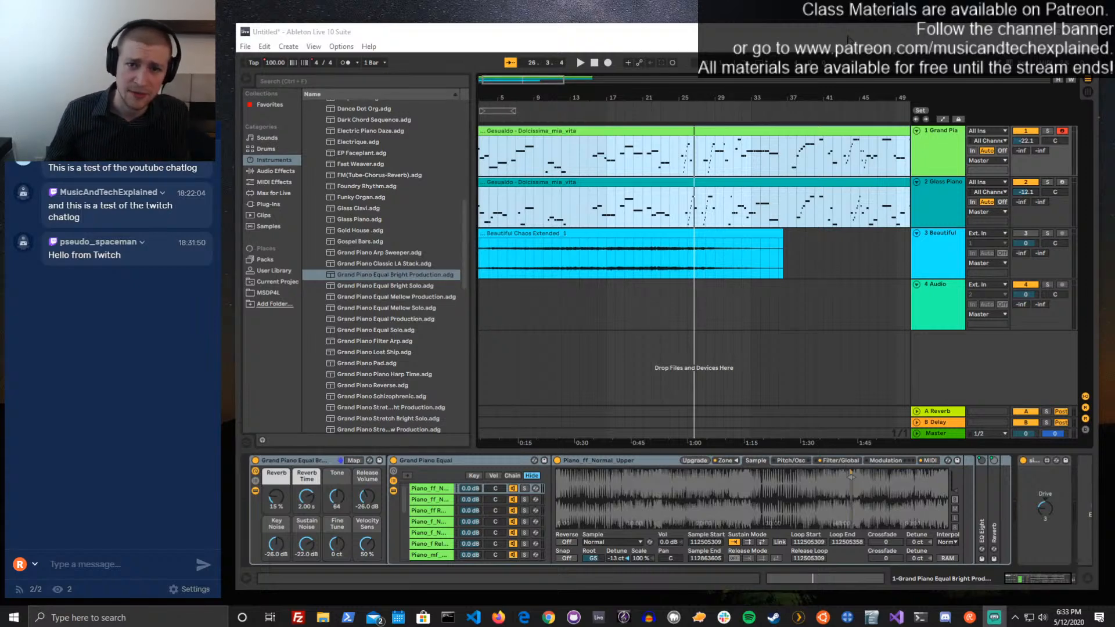
# Enlarge the program window upward and to the right
pyautogui.moveTo(957, 24); pyautogui.dragTo(957, 9)
pyautogui.moveTo(1099, 129); pyautogui.dragTo(1114, 133)
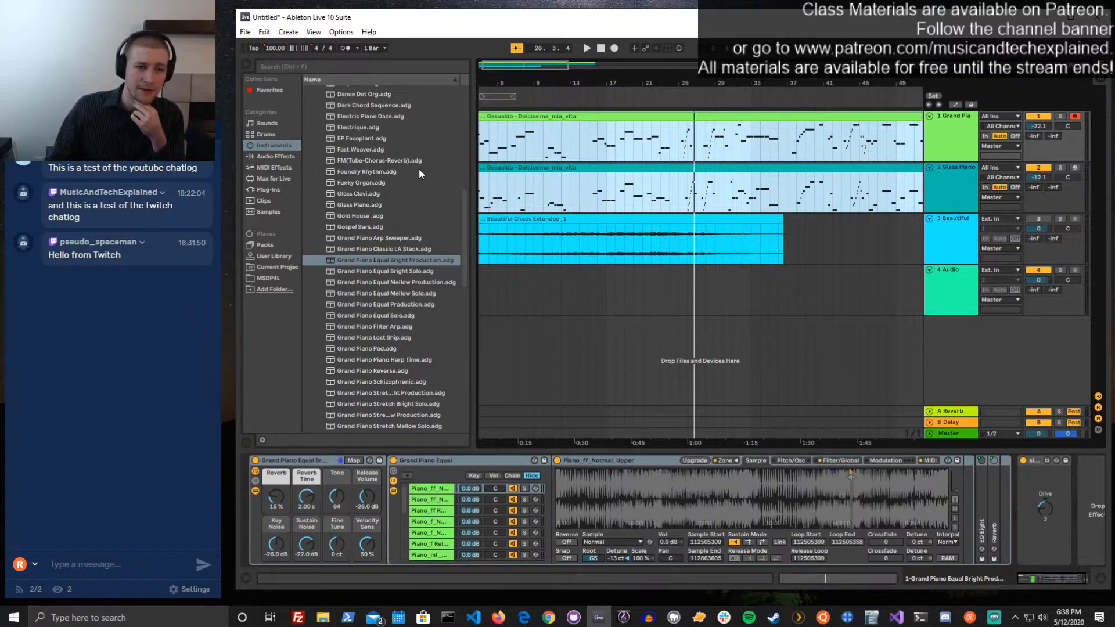
# Hide the browser and the device view to show only the arrangement from its first bar
pyautogui.click(249, 65)
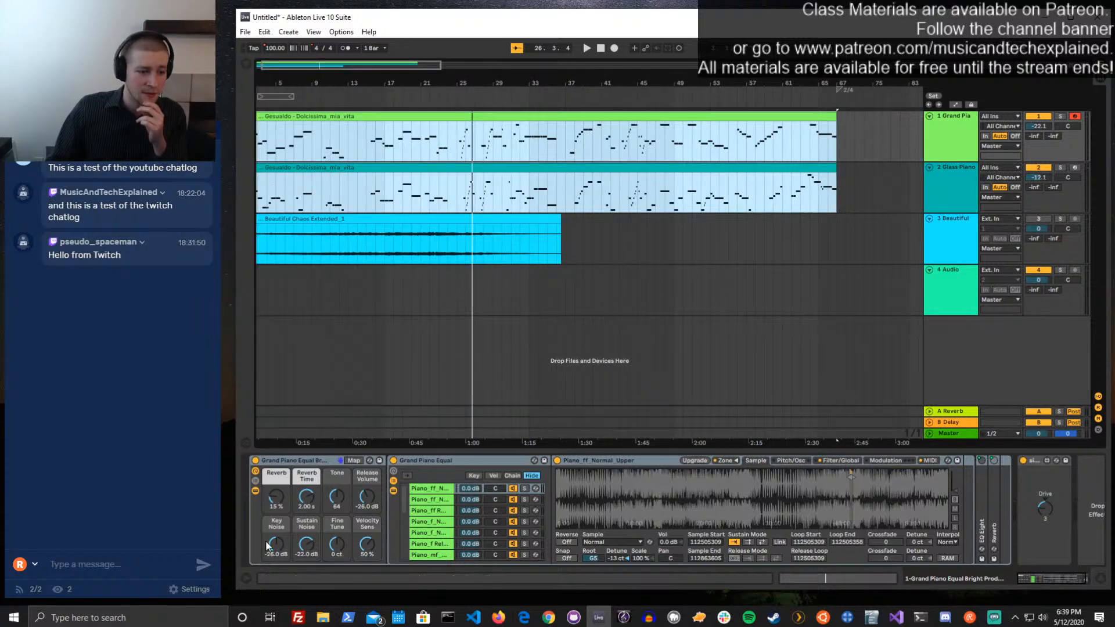
pyautogui.click(244, 577)
pyautogui.click(244, 577)
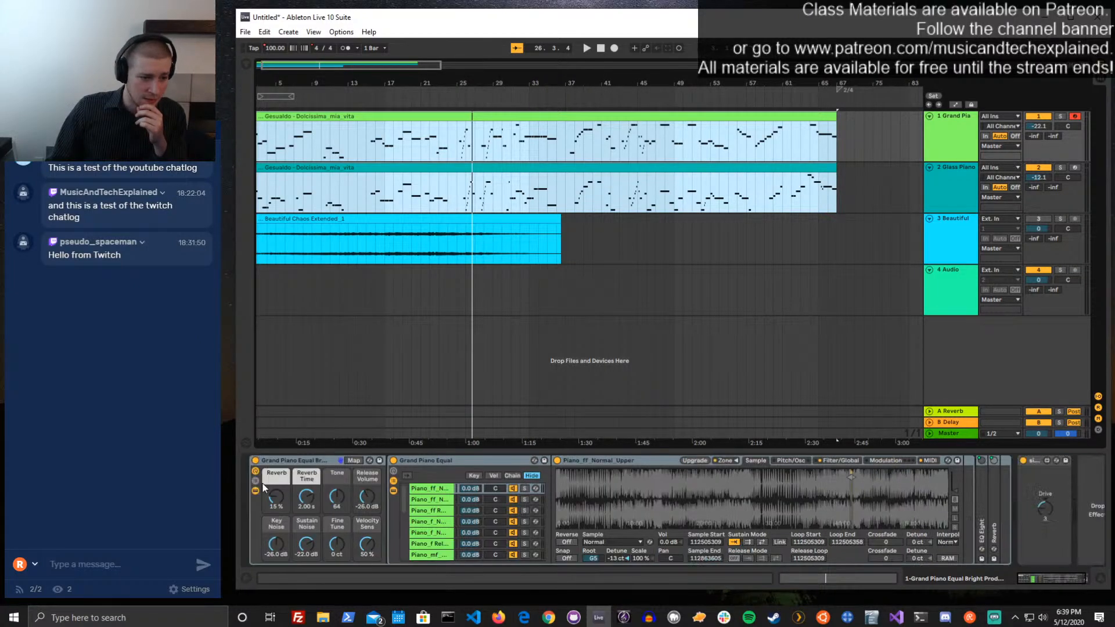
pyautogui.click(1103, 580)
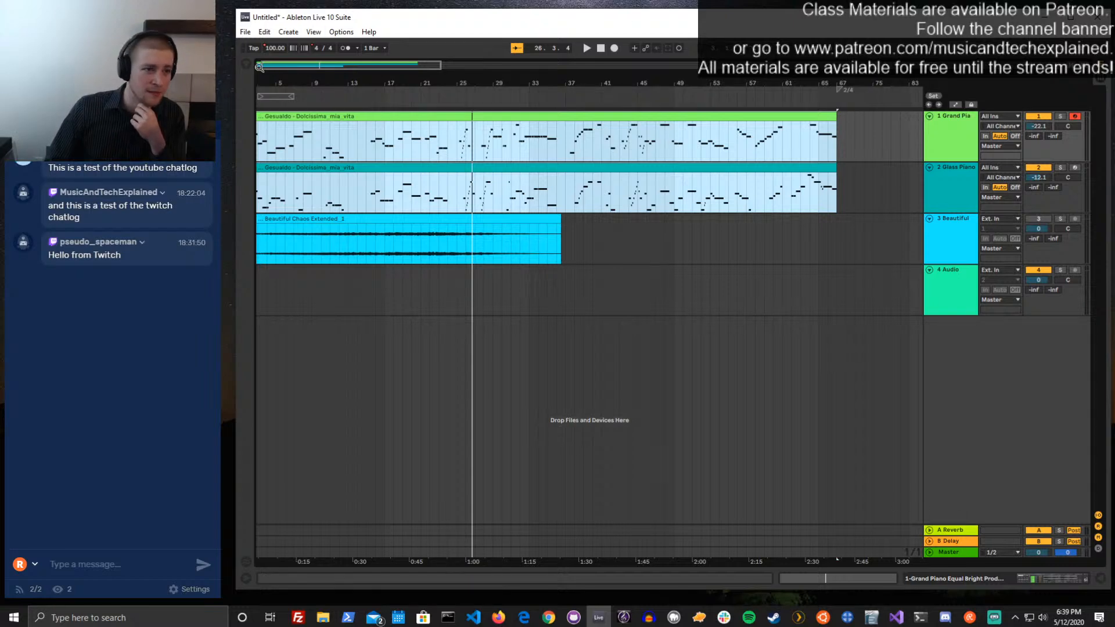
pyautogui.moveTo(262, 64); pyautogui.dragTo(249, 68)
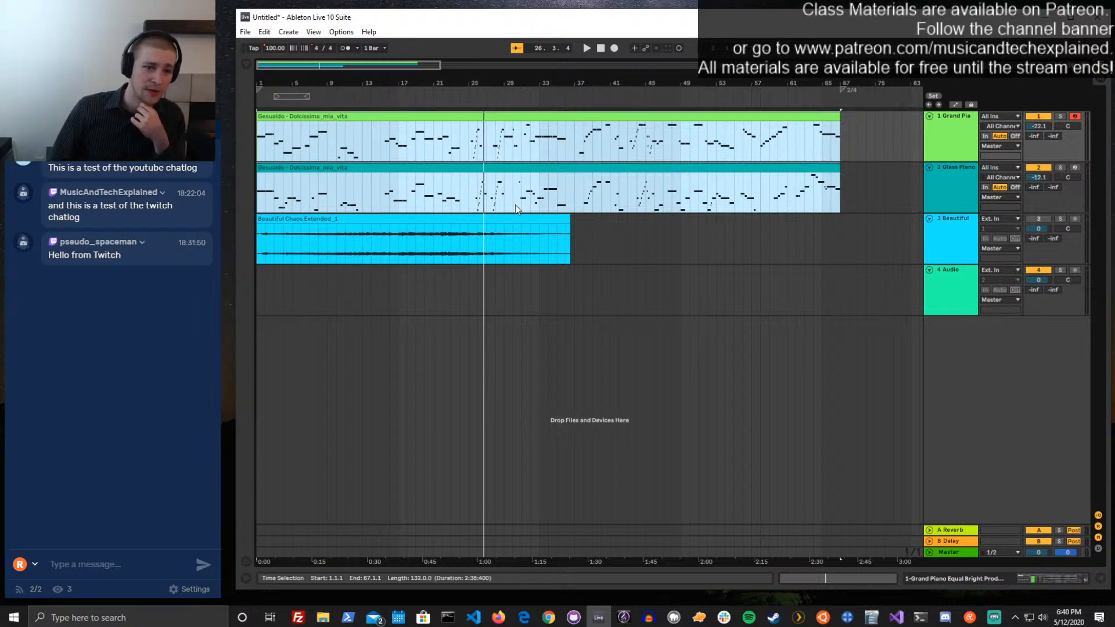
# Show the device view again and inspect the device chains of the Beautiful, Audio, Glass Piano and Grand Piano tracks
pyautogui.click(932, 252)
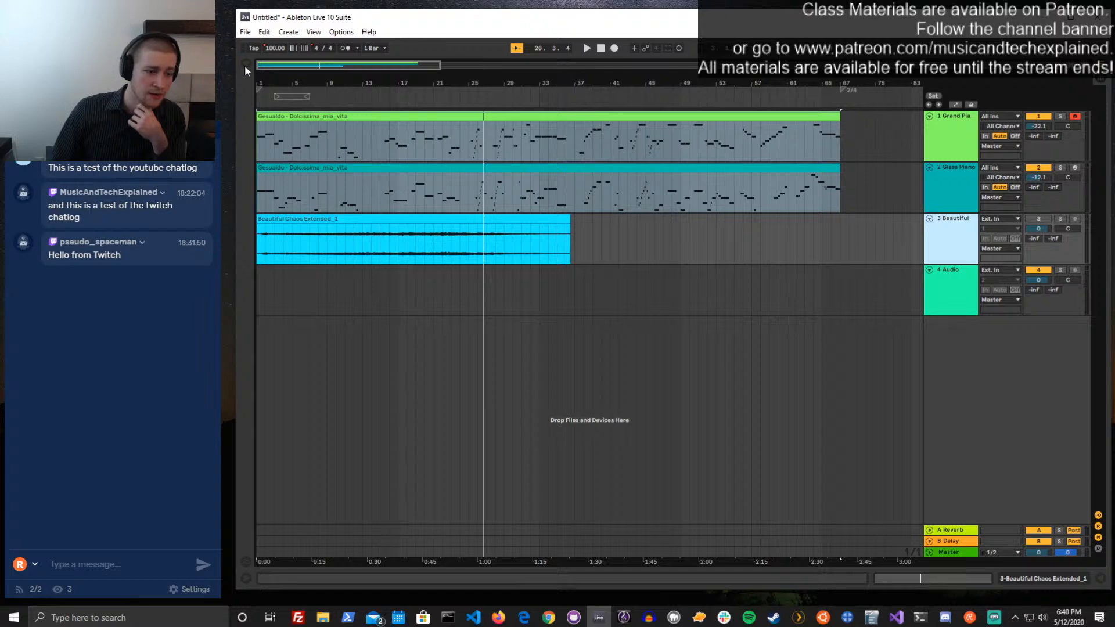
pyautogui.click(1099, 578)
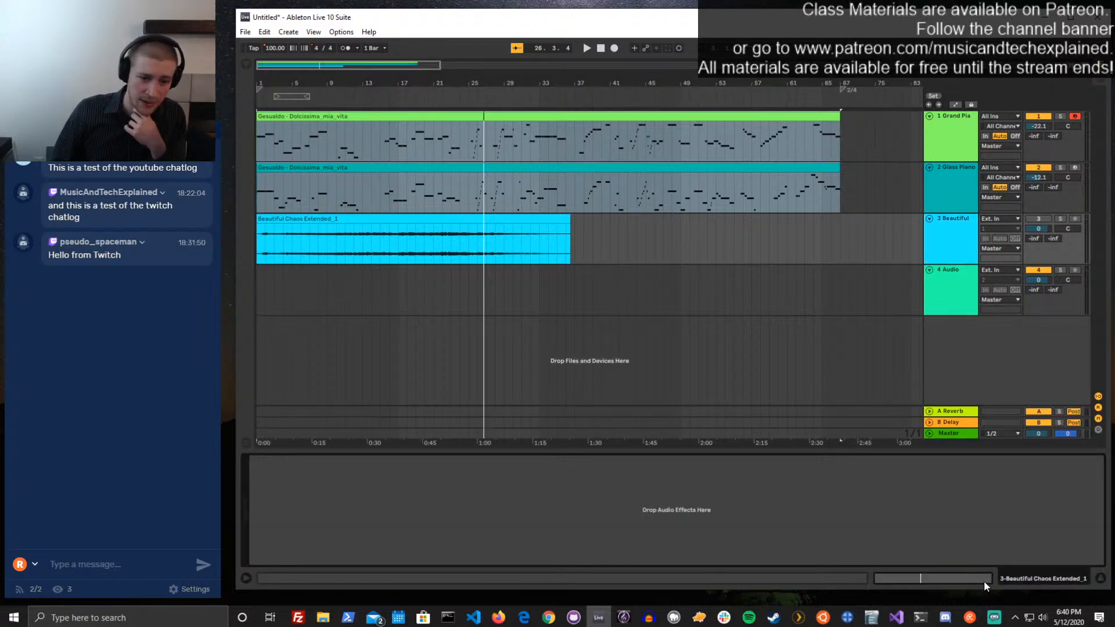
pyautogui.click(947, 235)
pyautogui.click(949, 278)
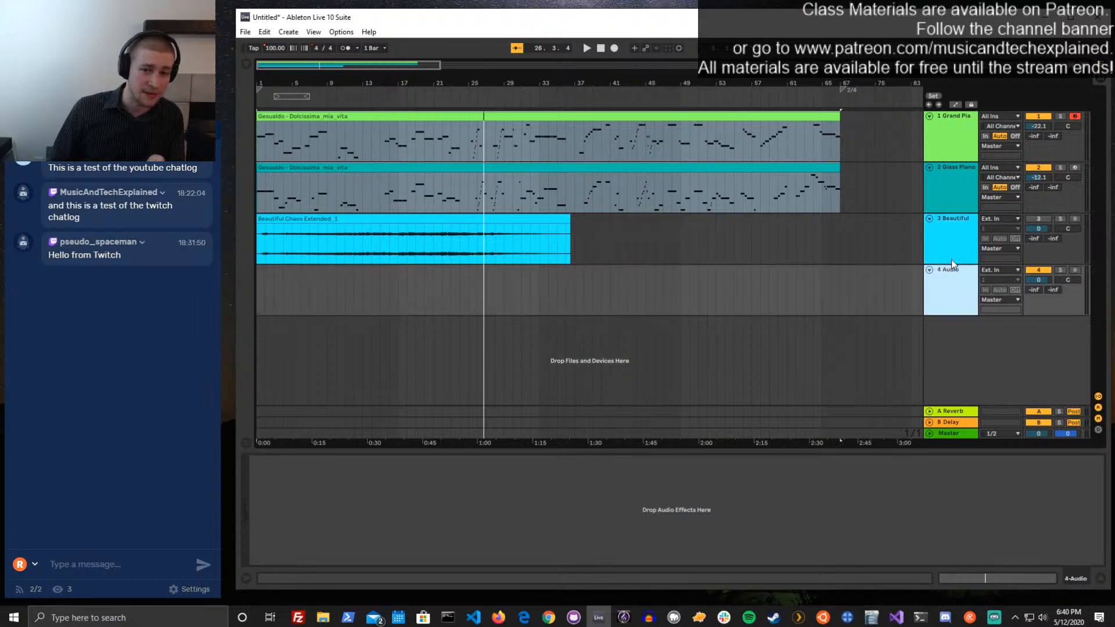
pyautogui.click(955, 243)
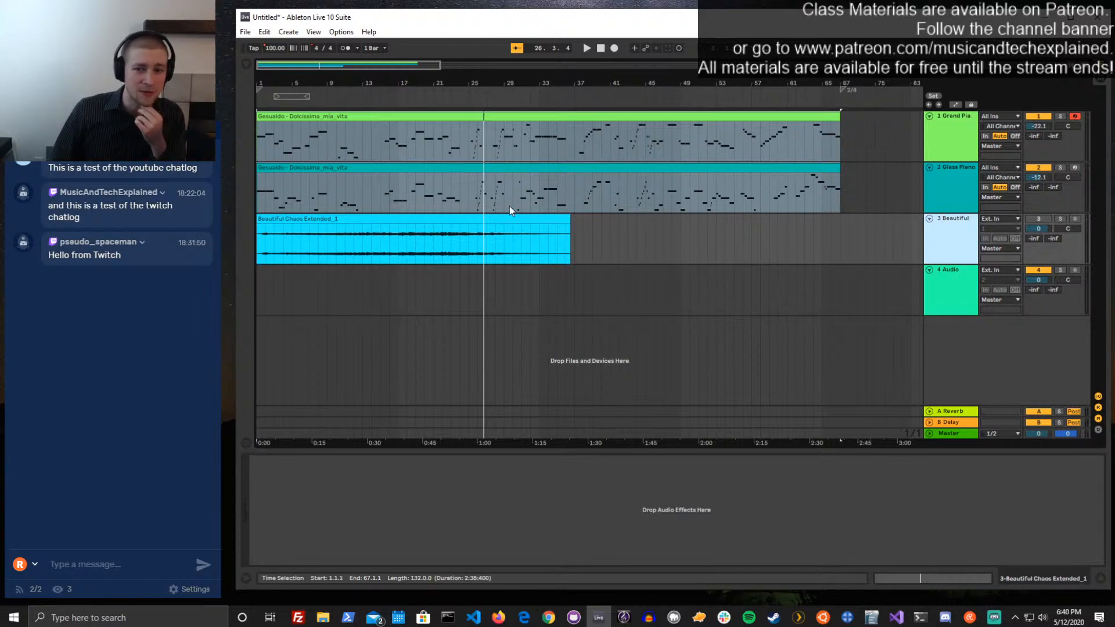
pyautogui.click(936, 149)
pyautogui.click(960, 180)
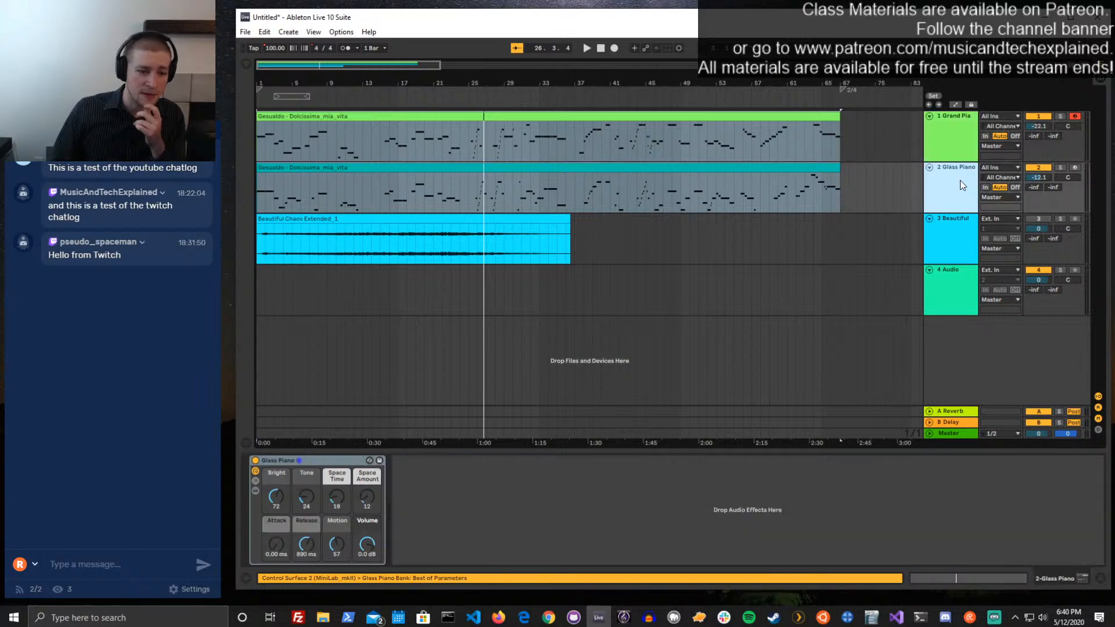
pyautogui.click(961, 141)
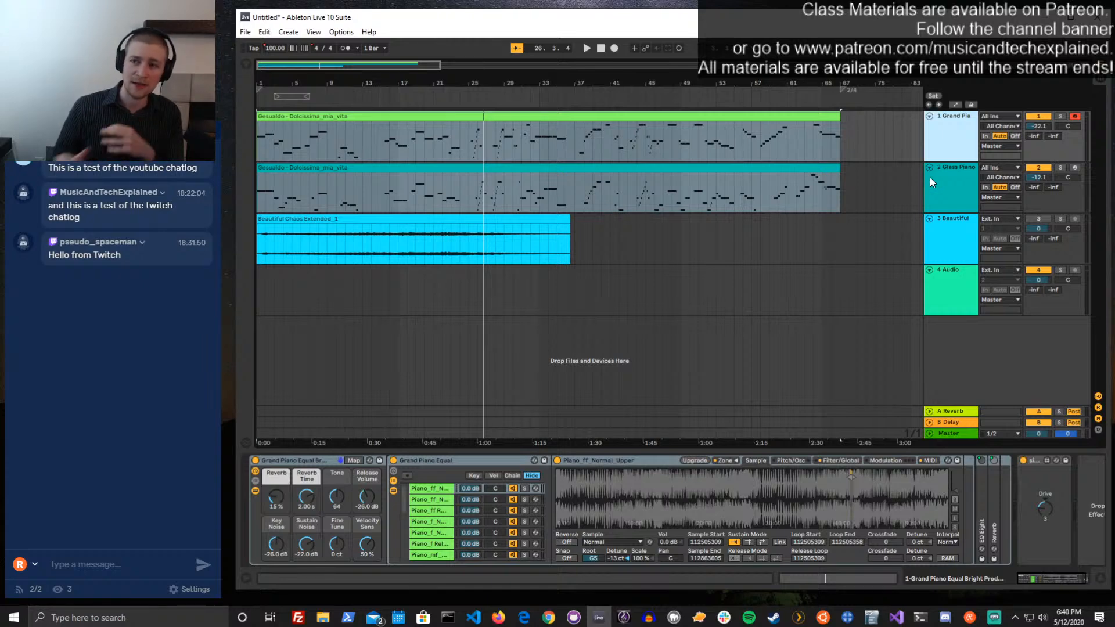
# Reopen the browser and look through the Audio Effects, MIDI Effects and Max for Live categories
pyautogui.click(246, 64)
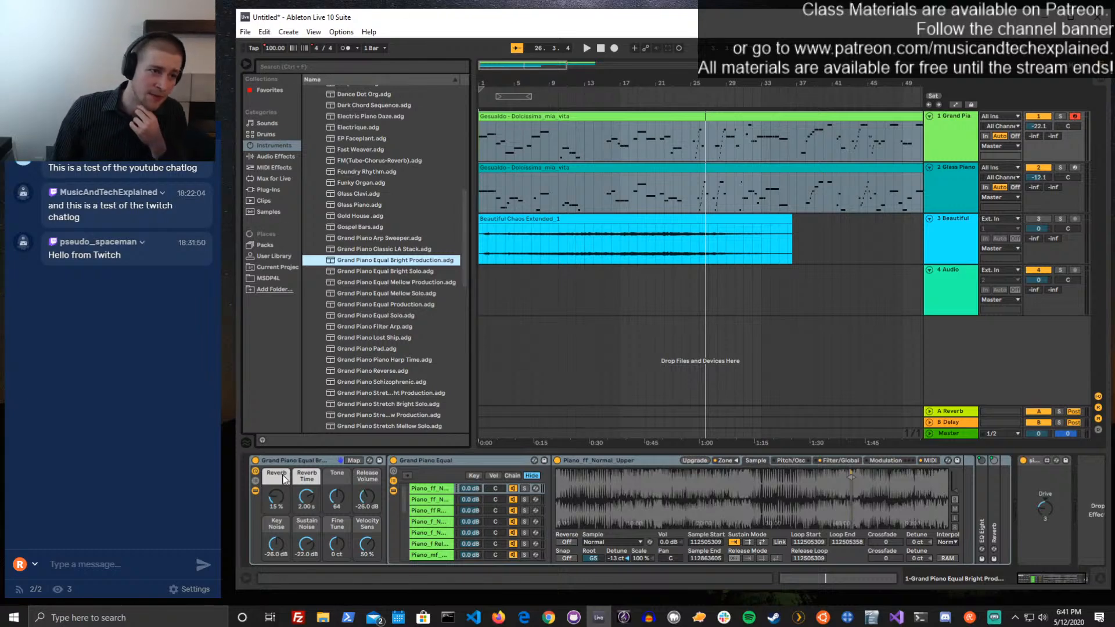
pyautogui.click(247, 63)
pyautogui.click(247, 64)
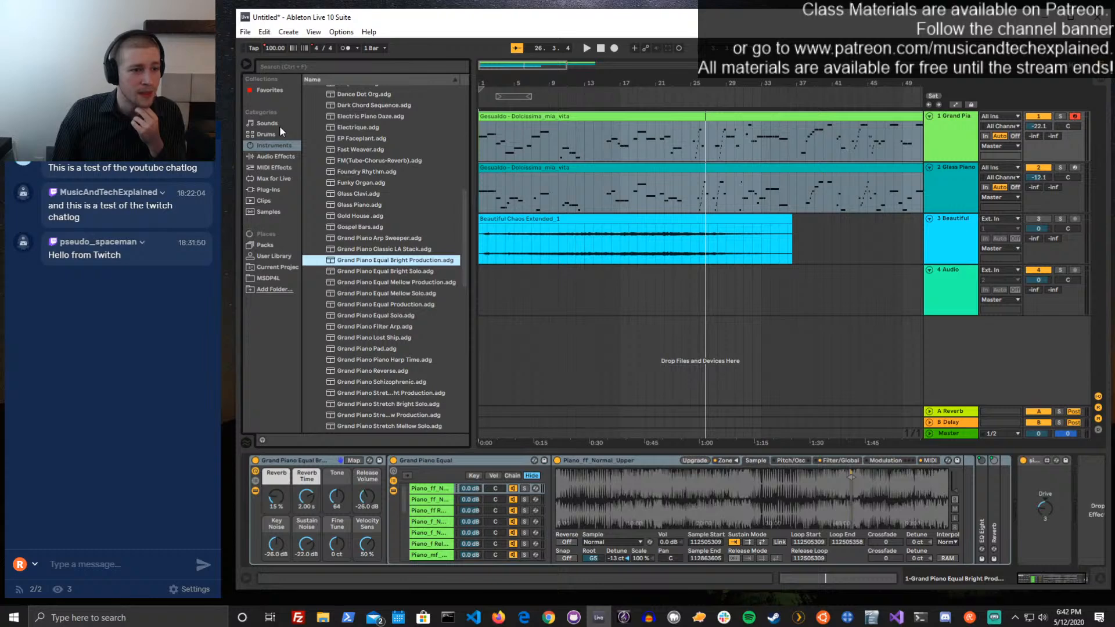
pyautogui.click(284, 157)
pyautogui.click(284, 168)
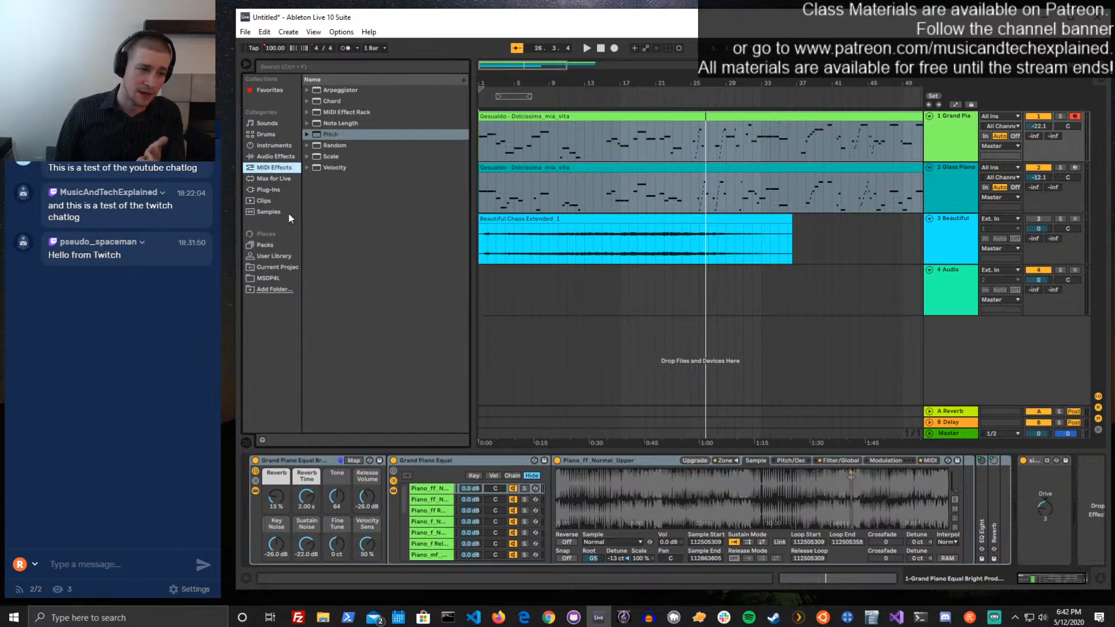
pyautogui.click(274, 179)
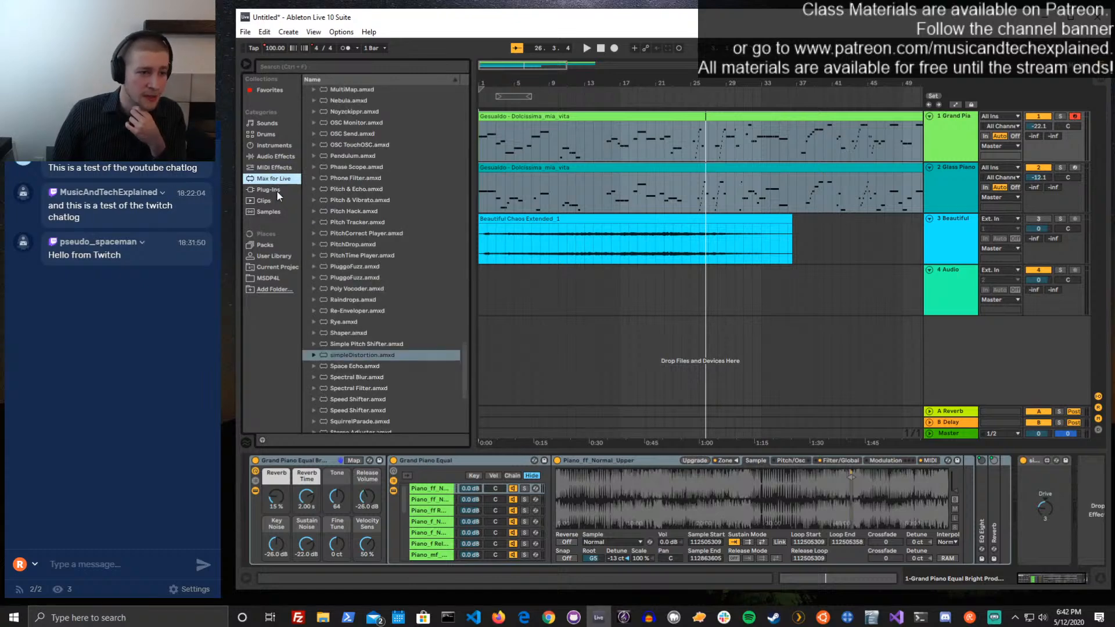
pyautogui.scroll(6, 309, 246)
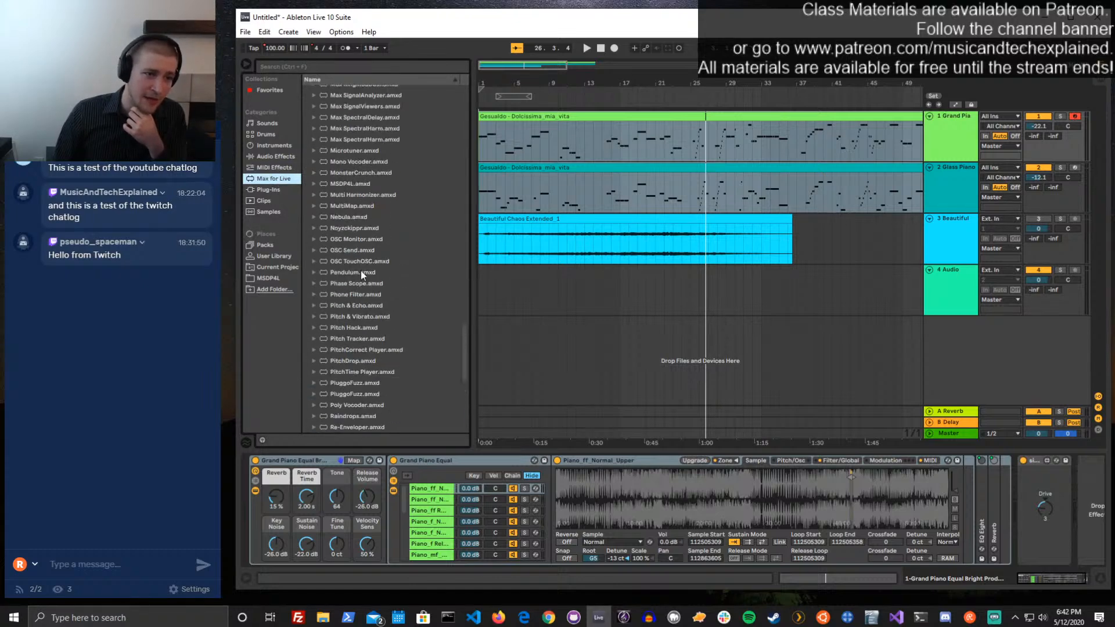
pyautogui.moveTo(463, 329); pyautogui.dragTo(471, 71)
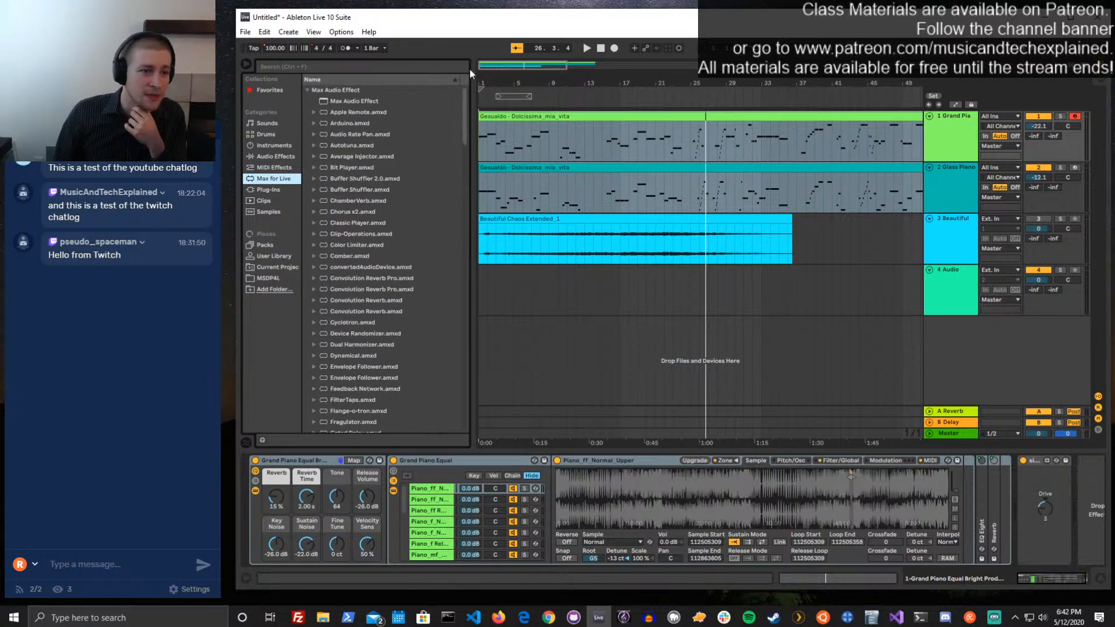
# Examine the contents of the Max Audio Effect and Max Instrument folders, leaving both collapsed
pyautogui.click(307, 91)
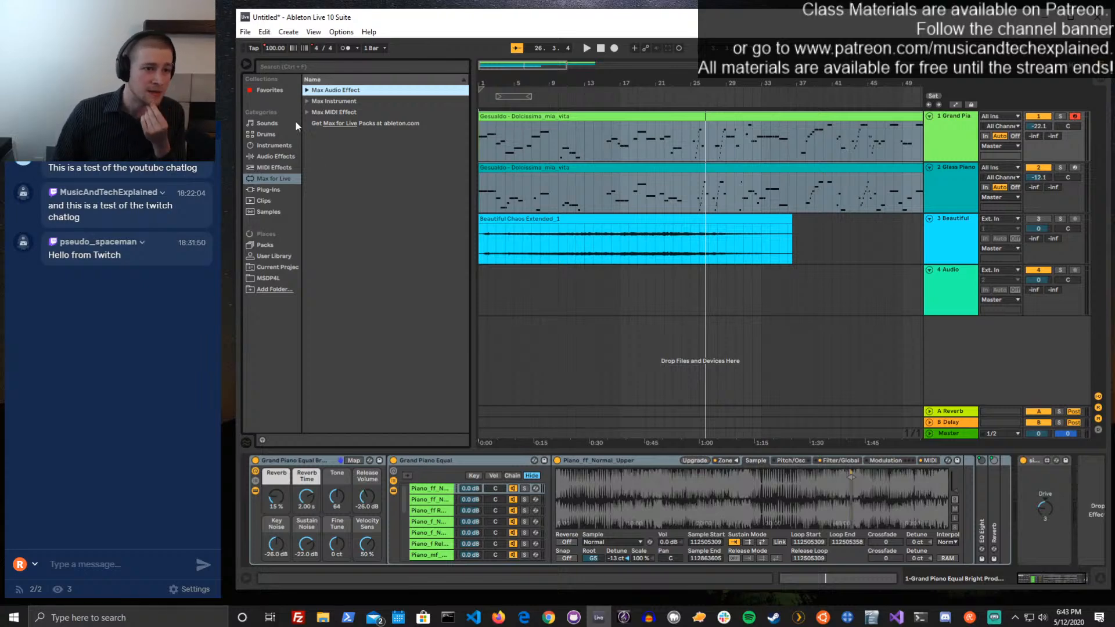
pyautogui.click(307, 90)
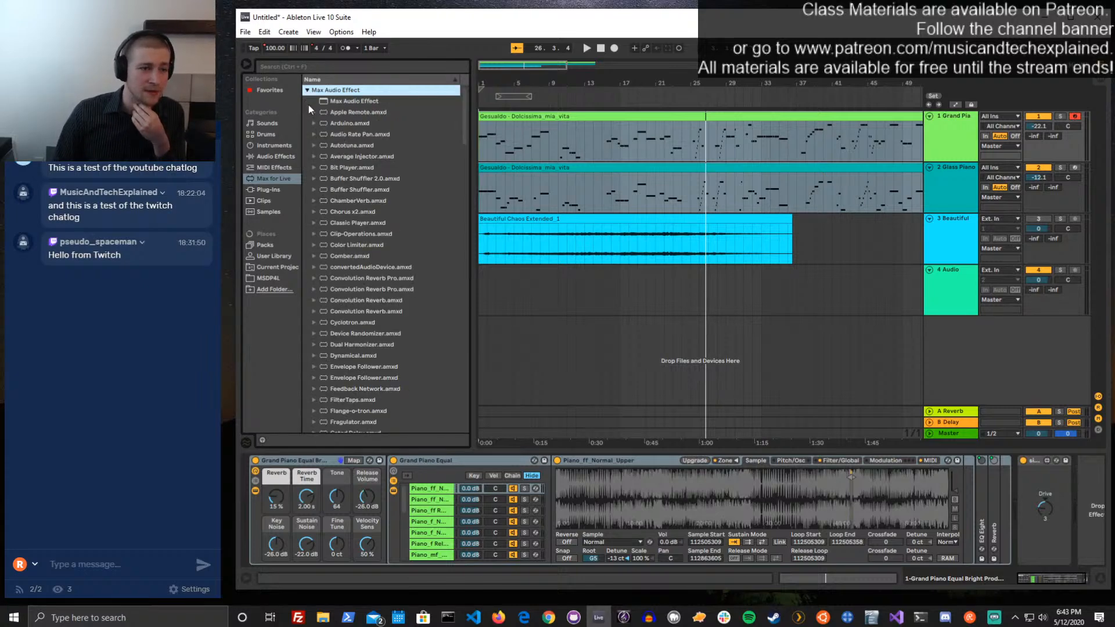
pyautogui.click(306, 90)
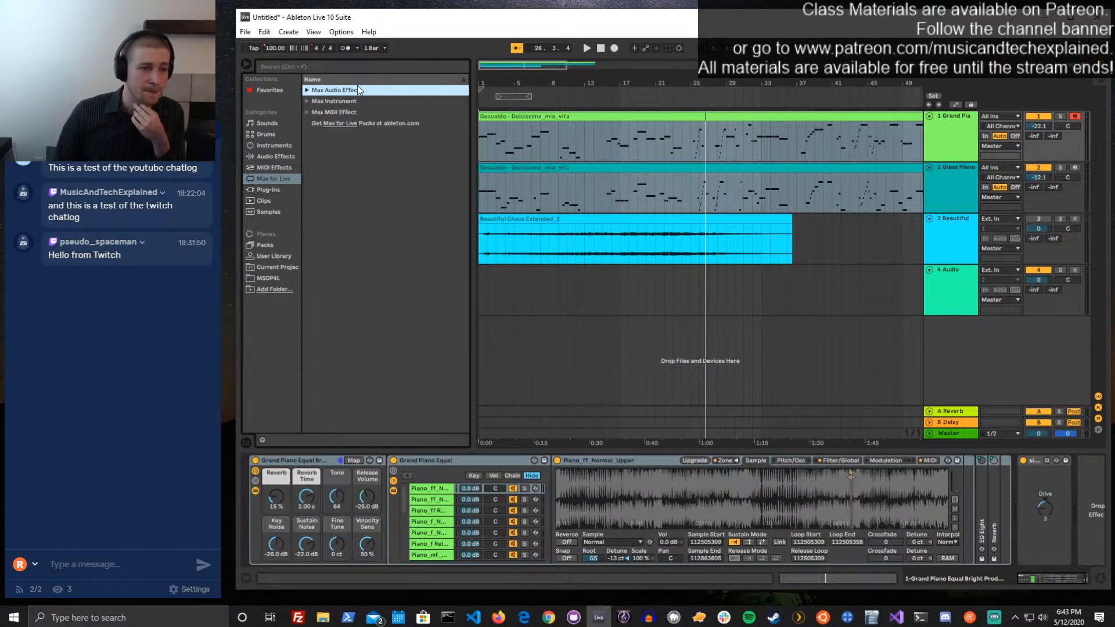
pyautogui.click(308, 91)
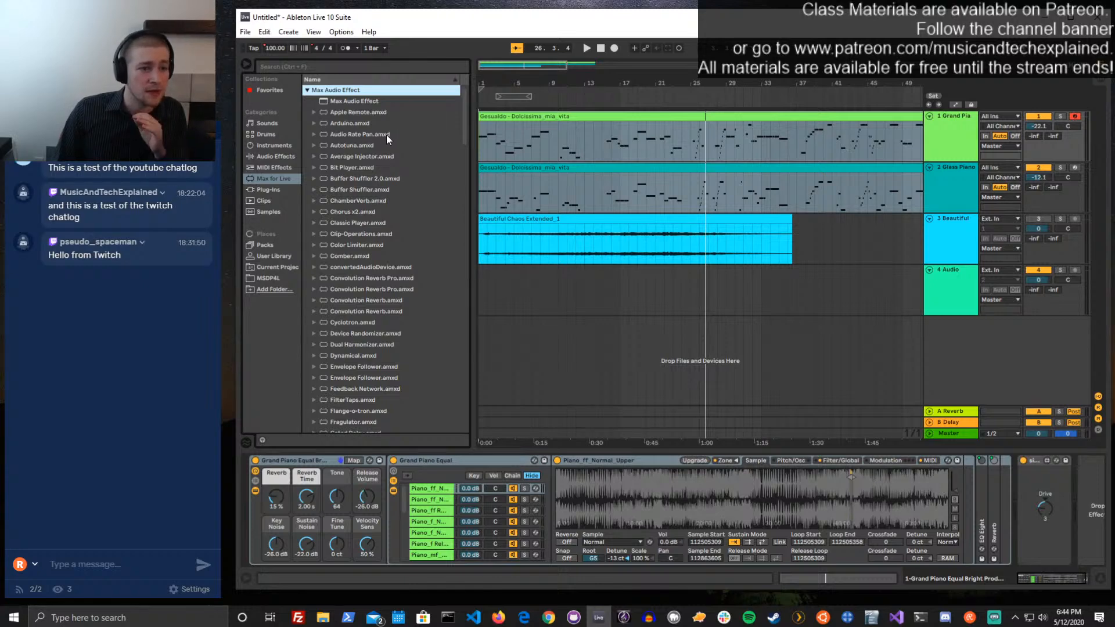
pyautogui.click(307, 91)
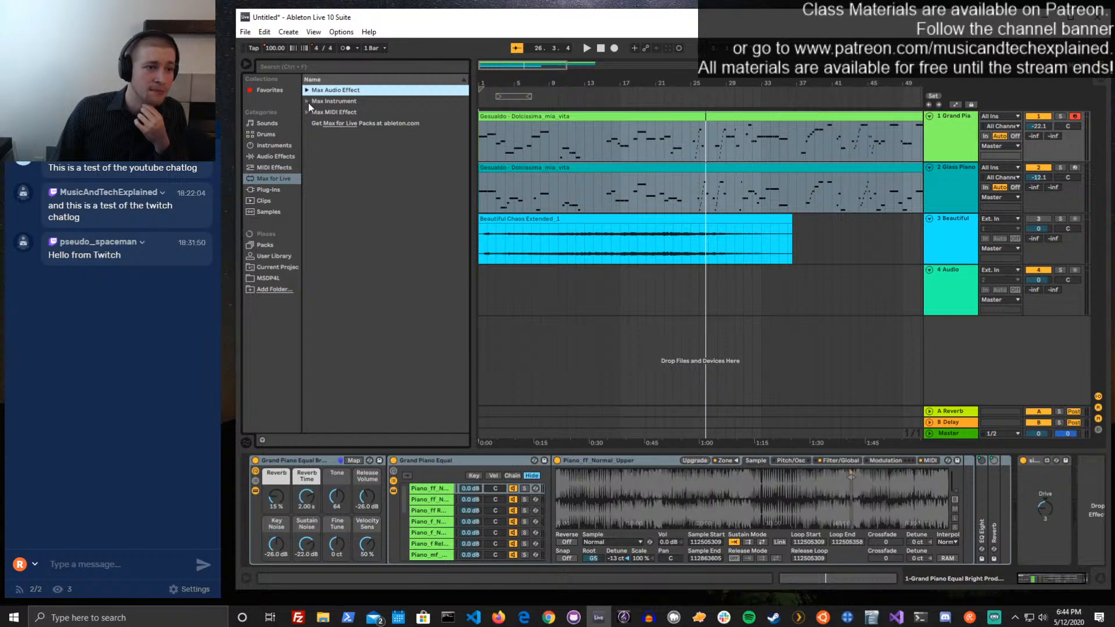
pyautogui.click(308, 102)
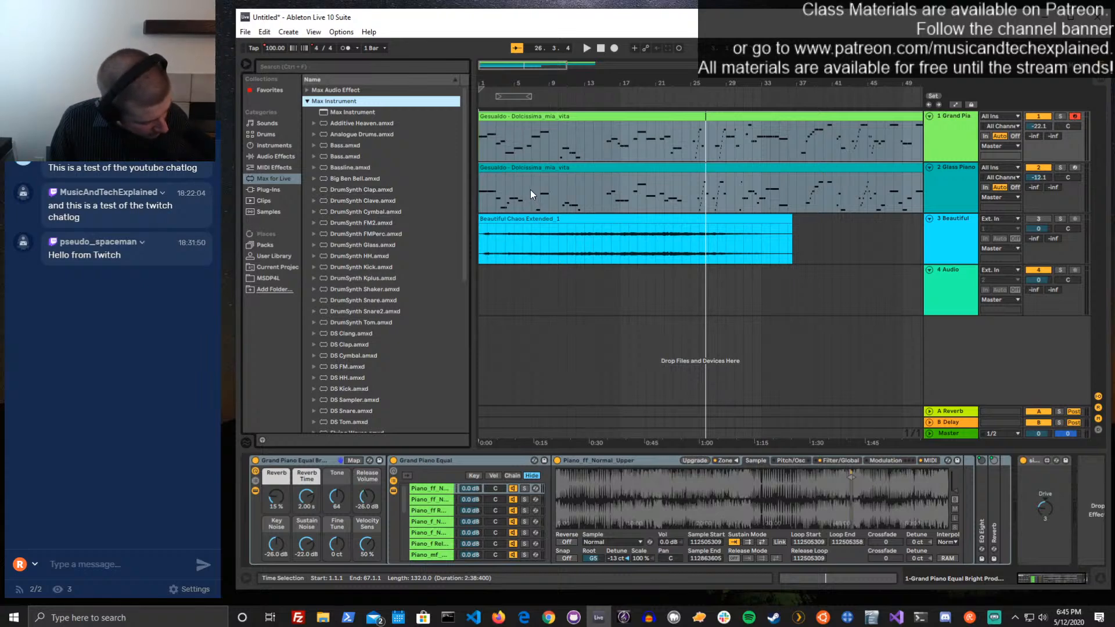
pyautogui.click(307, 101)
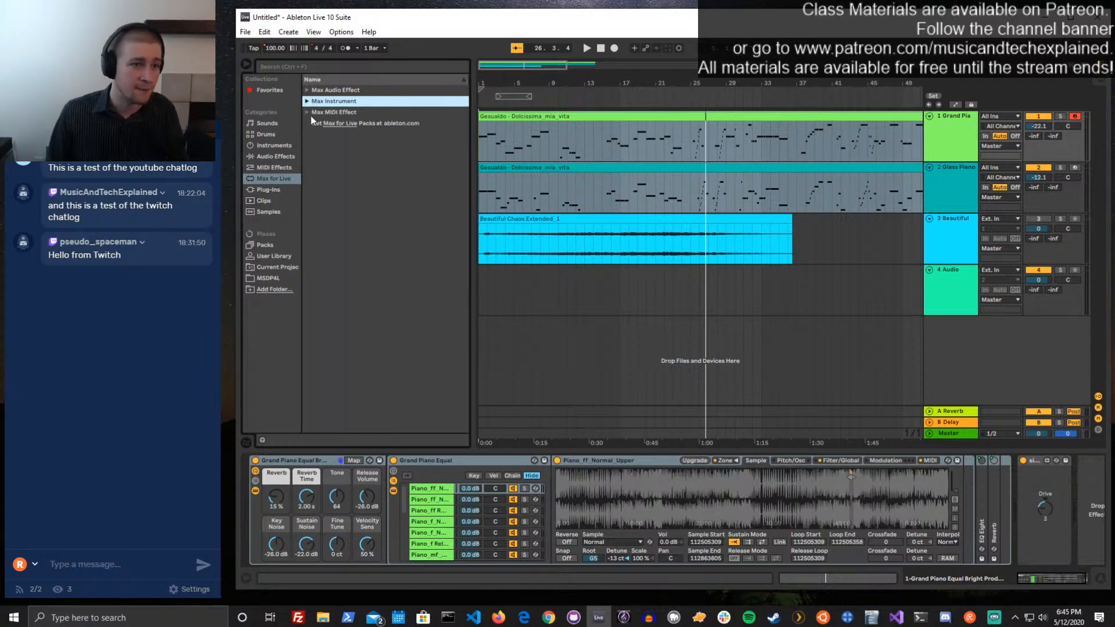
# Look through the devices in the Max MIDI Effect folder and collapse it
pyautogui.click(307, 112)
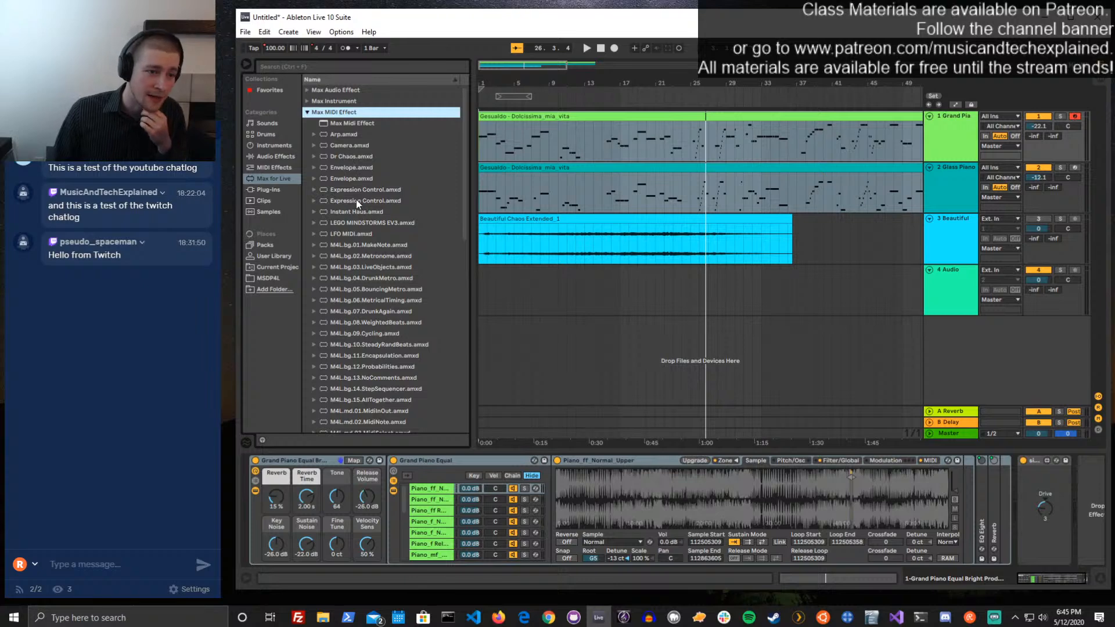
pyautogui.scroll(-5, 364, 288)
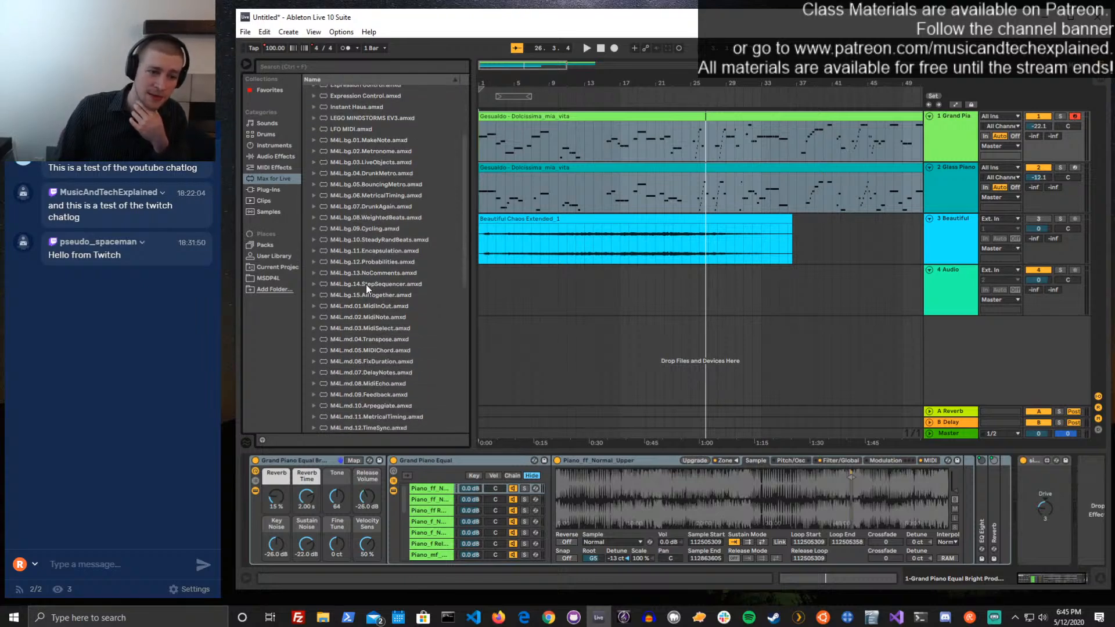
pyautogui.scroll(3, 359, 277)
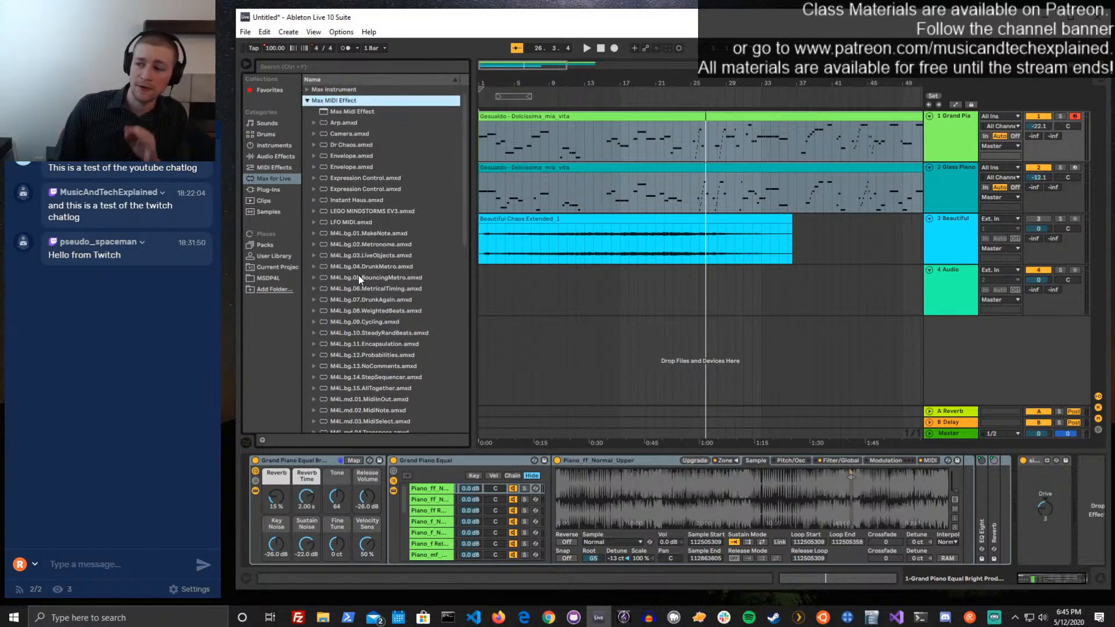
pyautogui.scroll(1, 352, 247)
pyautogui.click(306, 113)
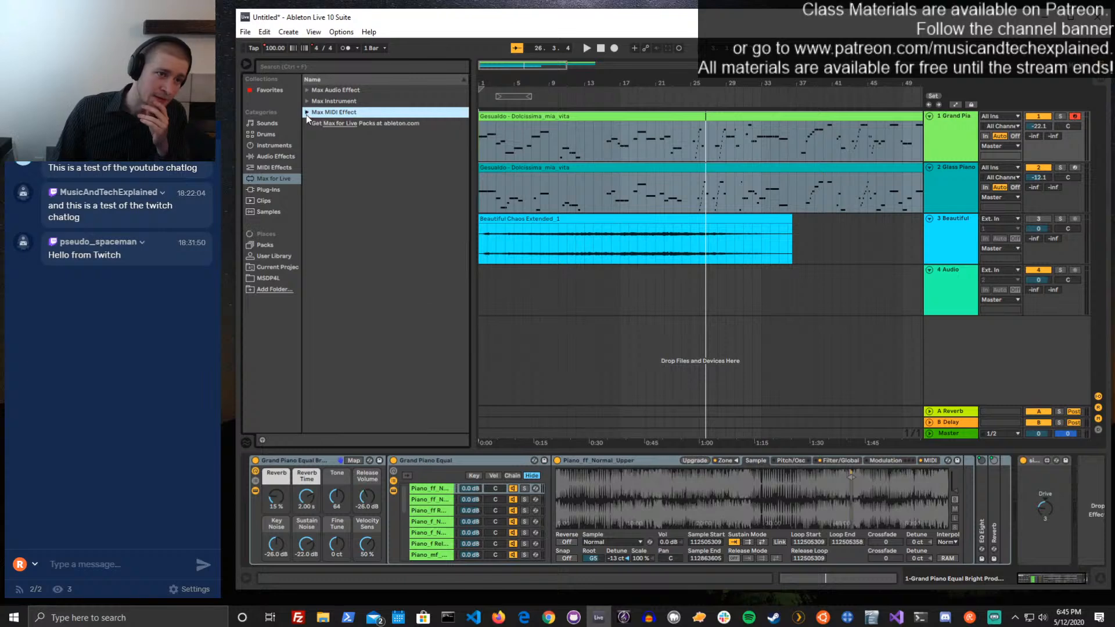
pyautogui.click(306, 113)
pyautogui.click(307, 112)
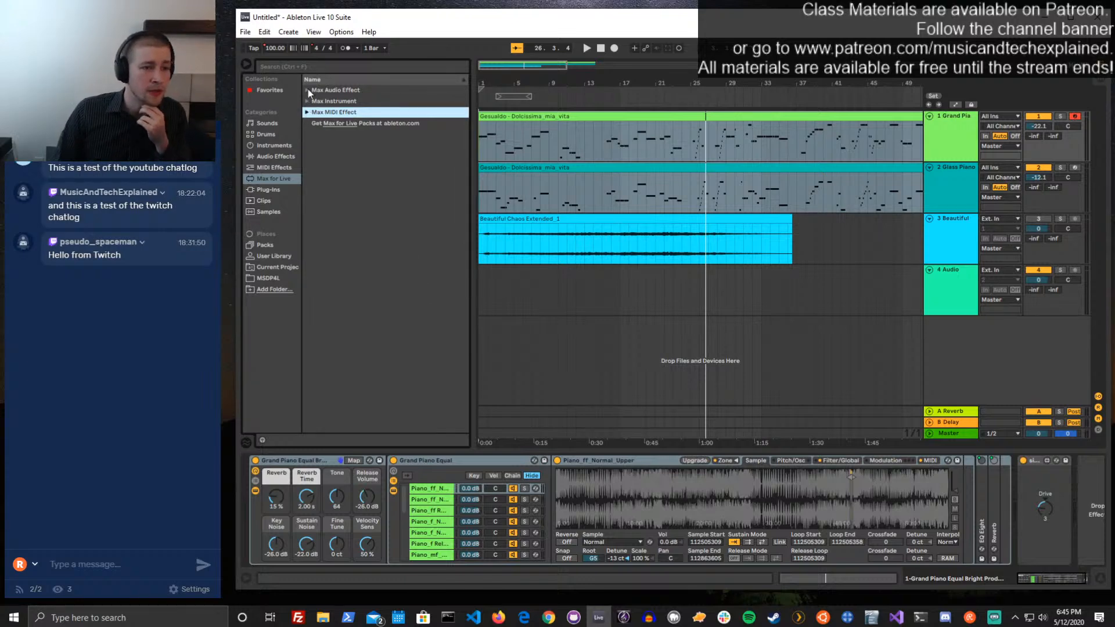
# Examine the blank template device in each Max for Live folder, ending with the Max Audio Effect folder expanded
pyautogui.click(307, 90)
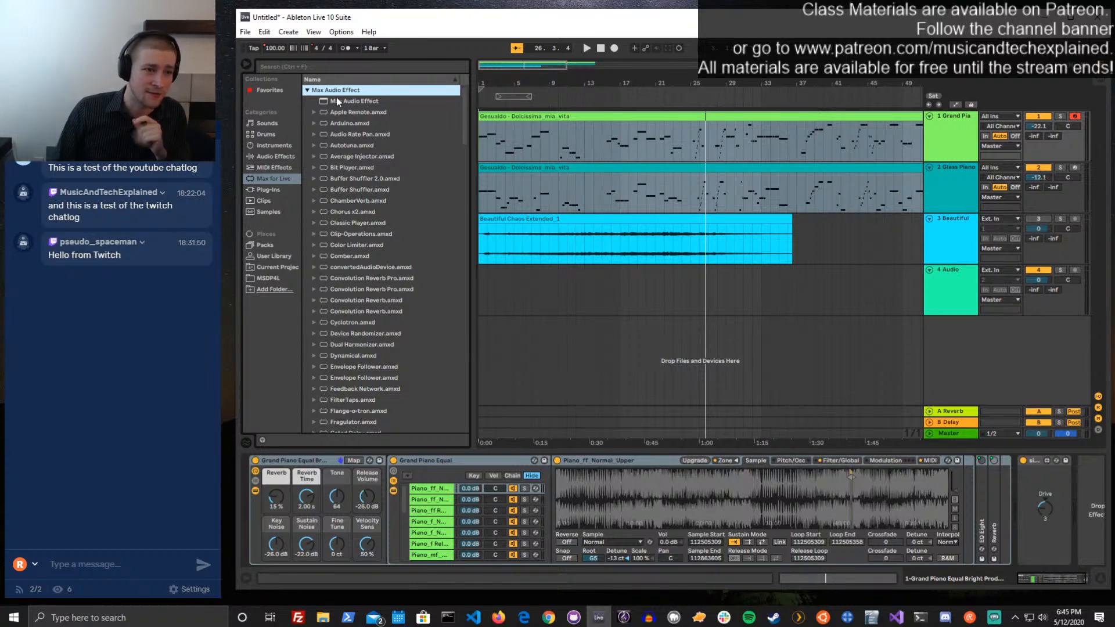
pyautogui.click(307, 90)
pyautogui.click(307, 101)
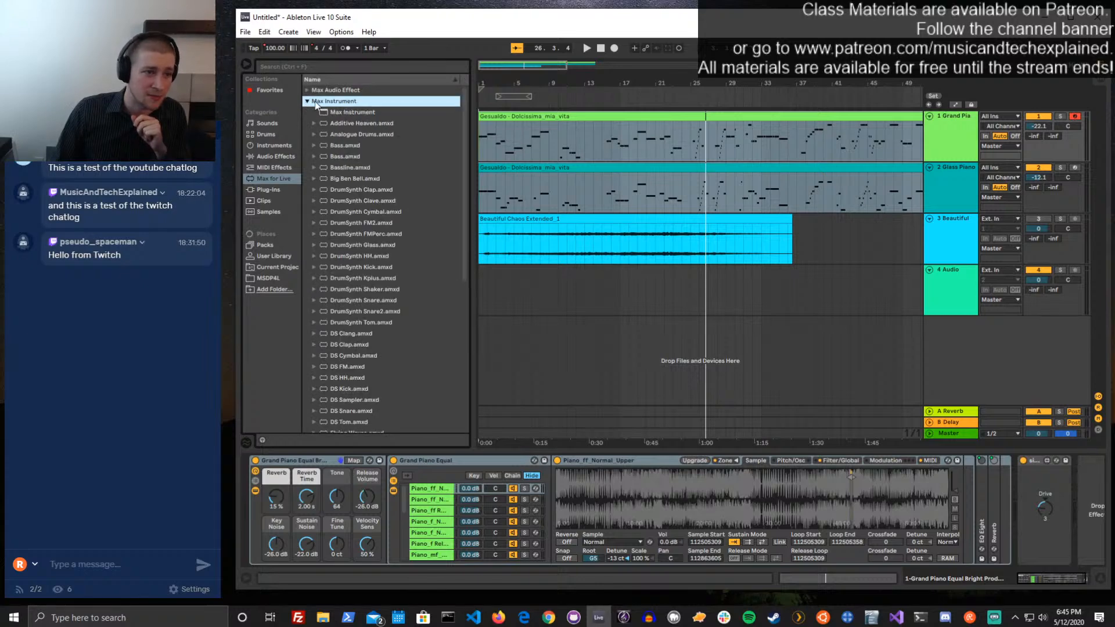
pyautogui.click(312, 100)
pyautogui.click(310, 112)
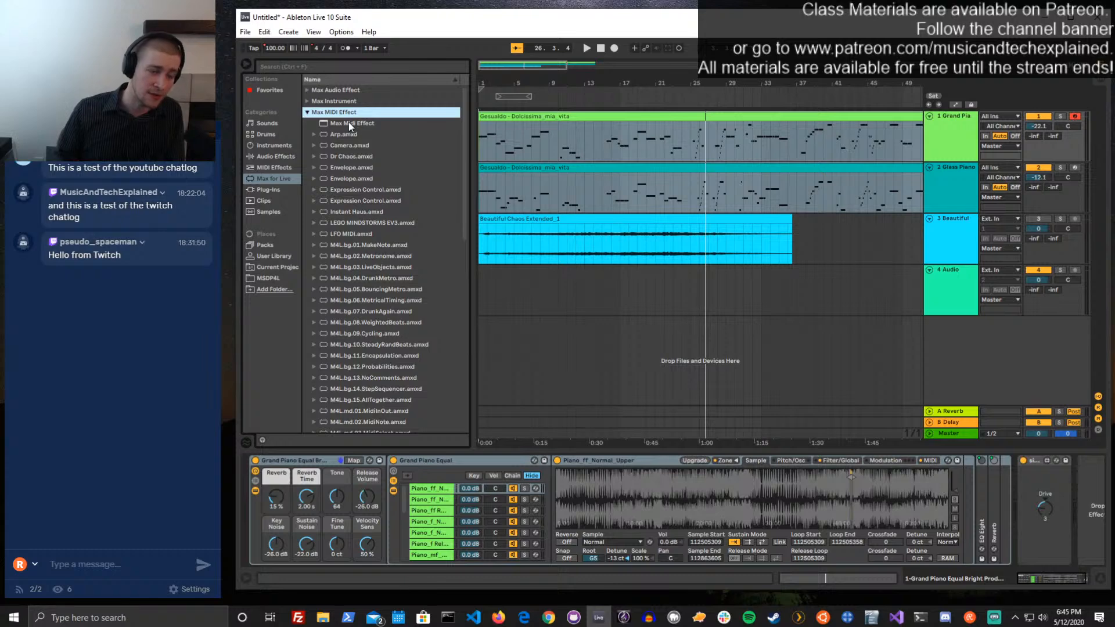
pyautogui.click(349, 123)
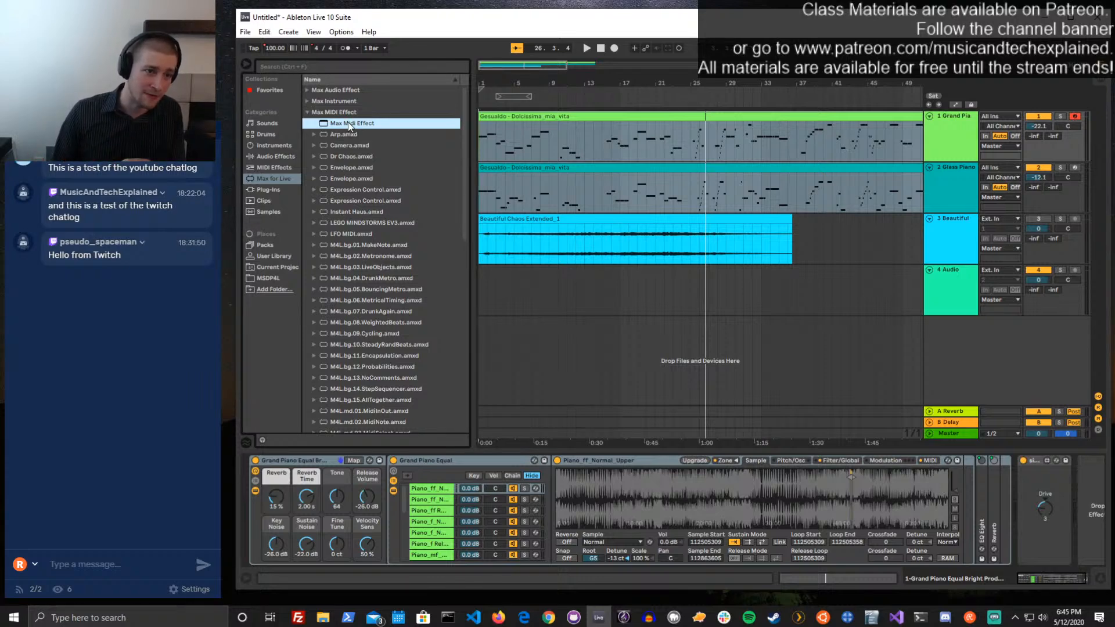
pyautogui.click(320, 102)
pyautogui.click(310, 103)
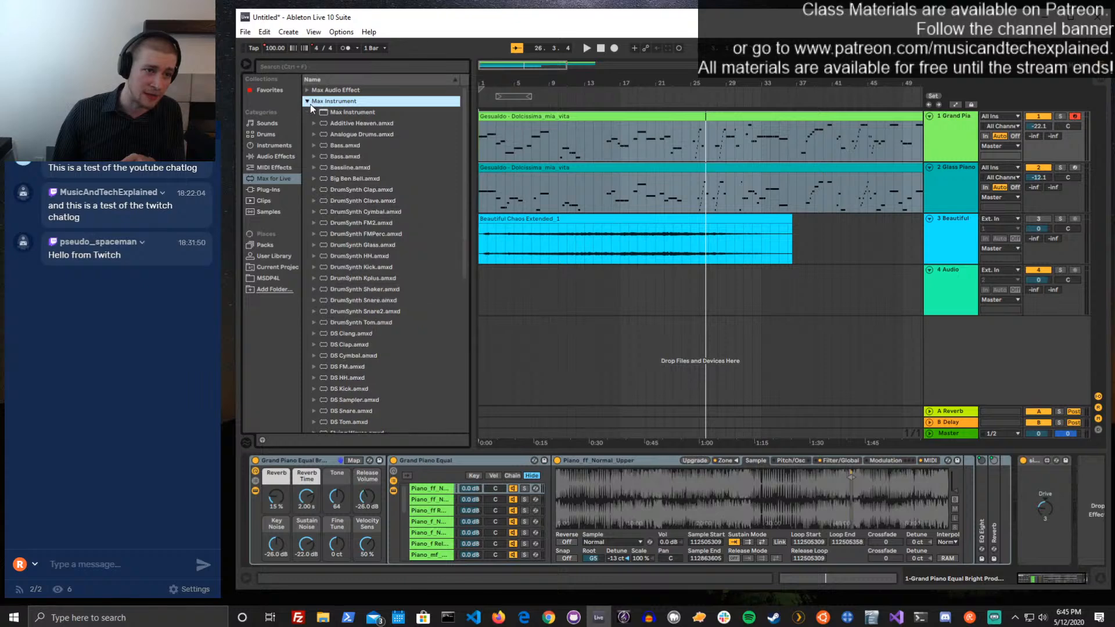
pyautogui.click(308, 90)
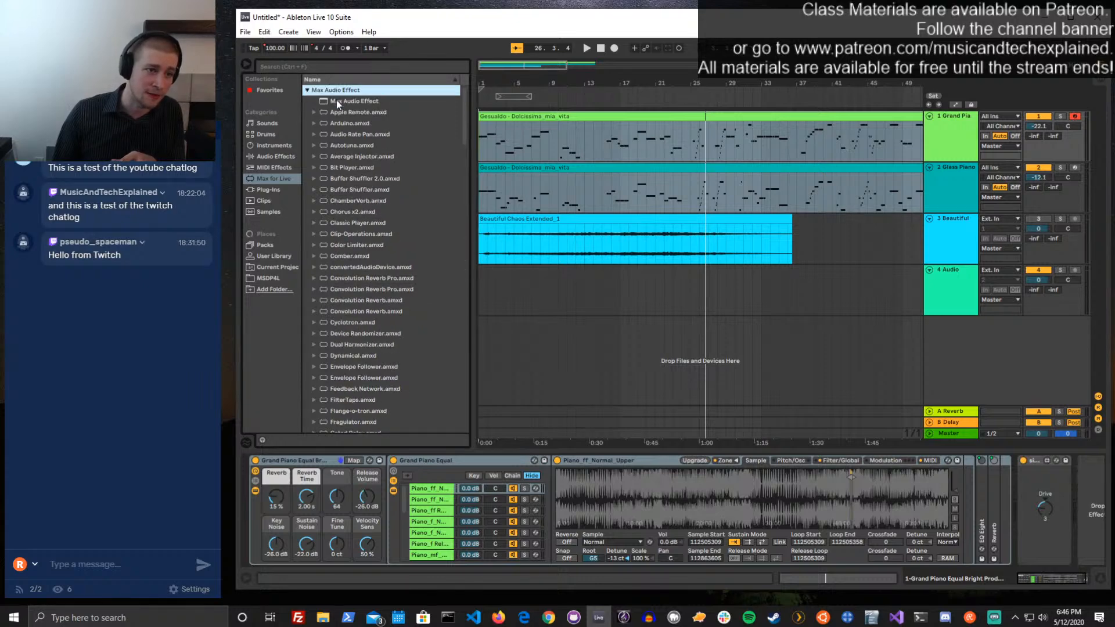
# Reverse the name sorting of the Max for Live folders and locate the blank Max Audio Effect template device
pyautogui.click(309, 91)
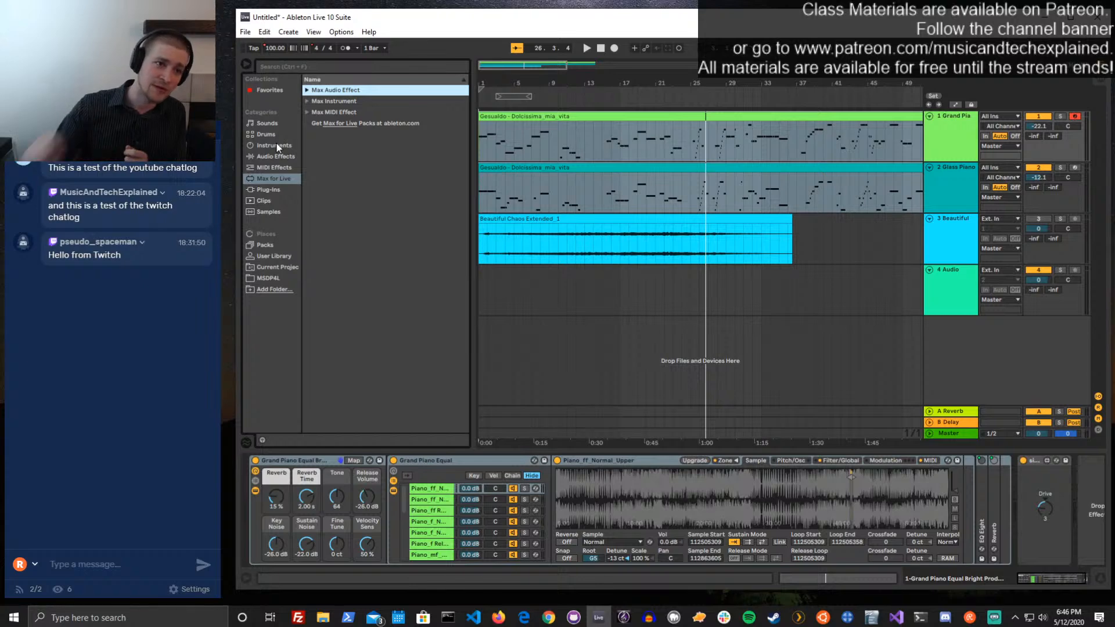
pyautogui.click(306, 89)
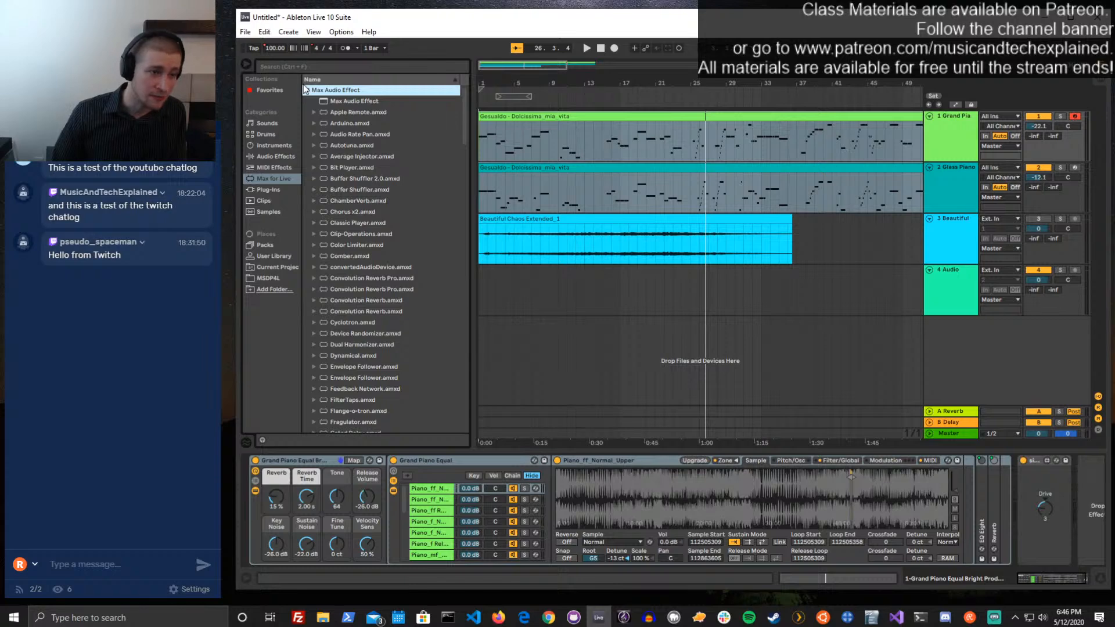
pyautogui.click(306, 90)
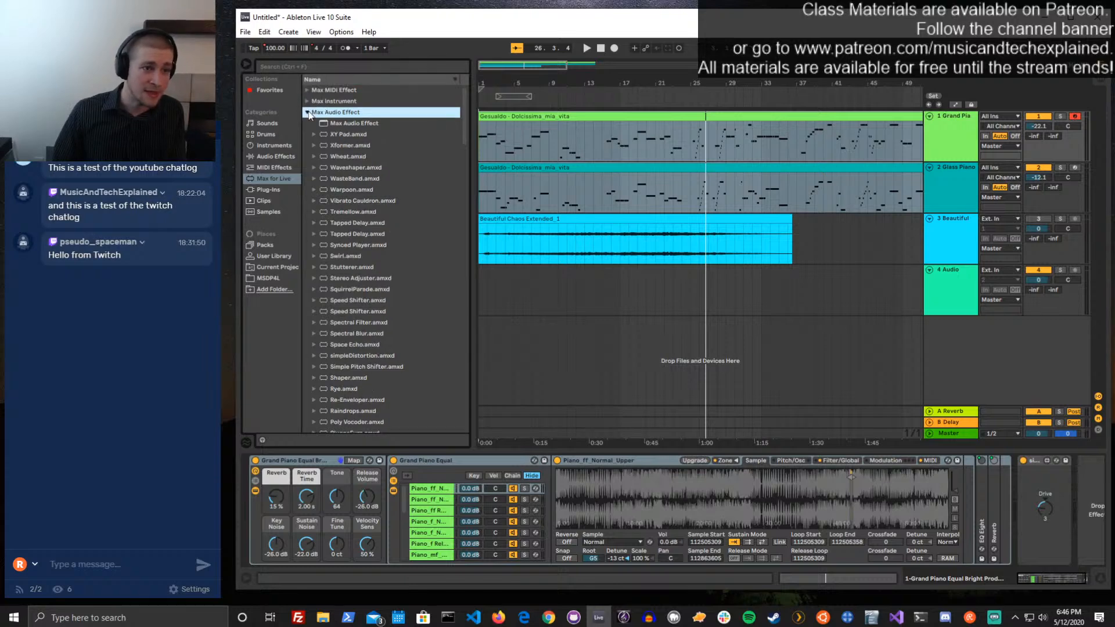
pyautogui.click(307, 90)
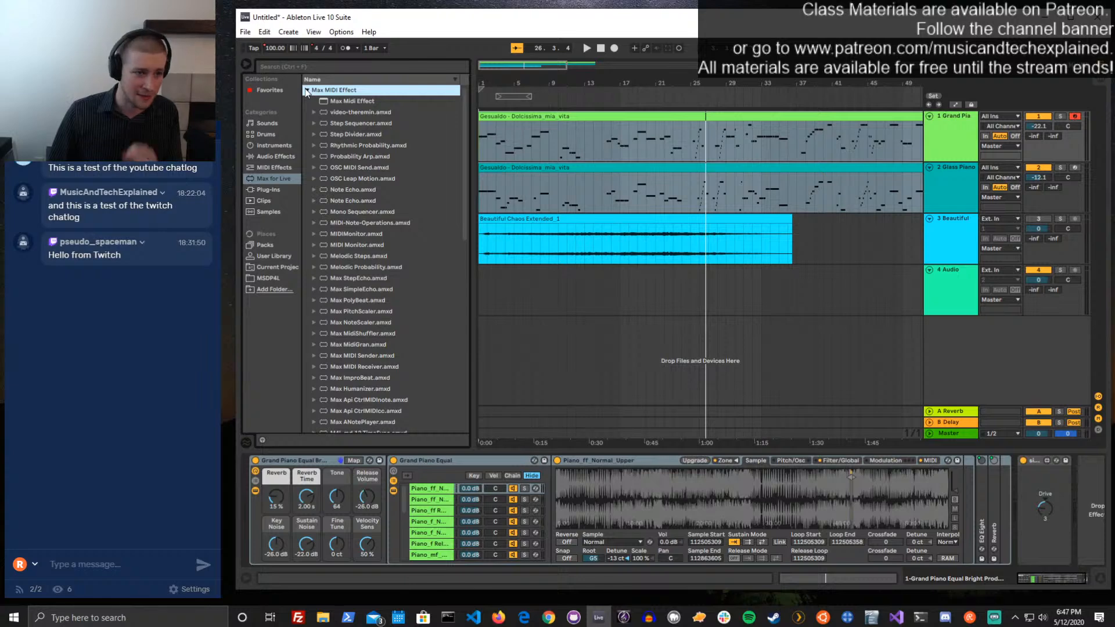
pyautogui.click(307, 91)
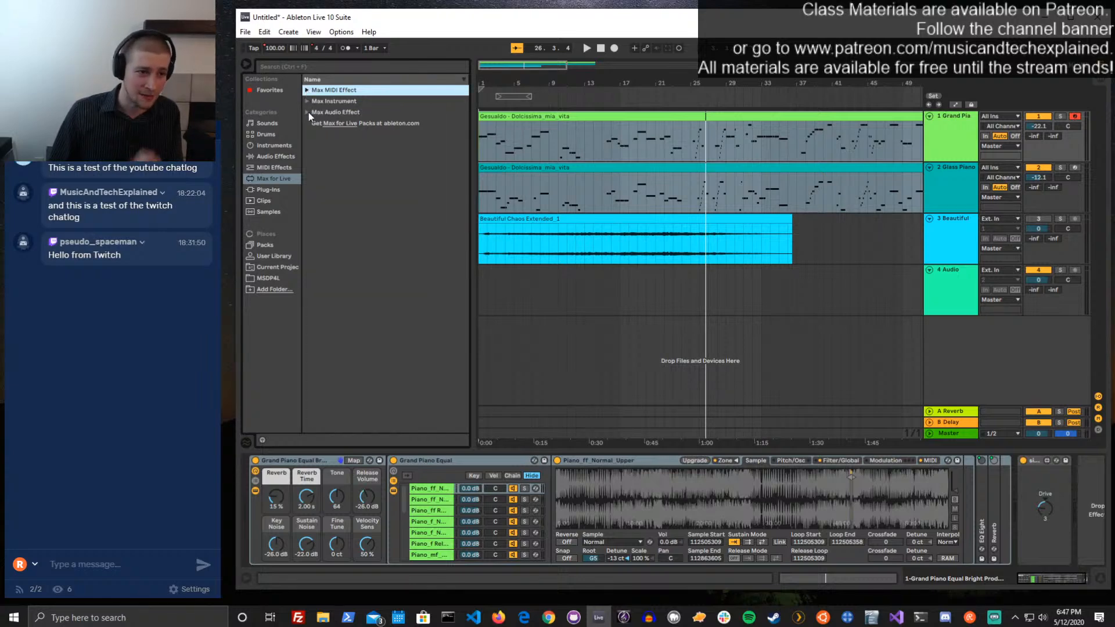
pyautogui.click(308, 112)
pyautogui.click(339, 122)
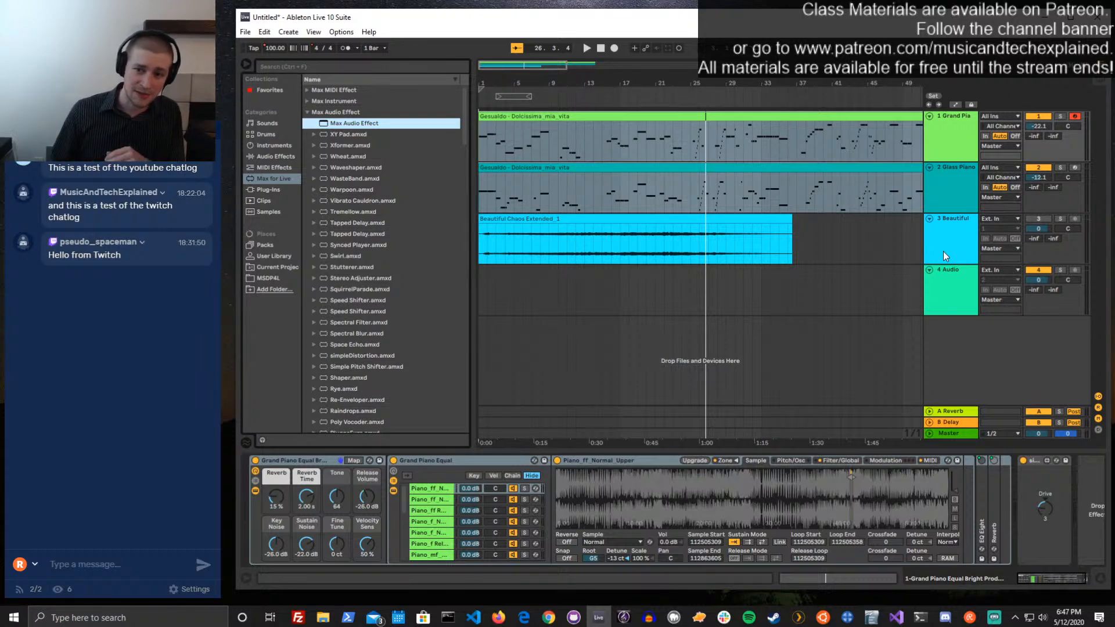
# Solo the Beautiful Chaos audio track (track 3) and load the blank Max Audio Effect device onto it
pyautogui.click(1061, 221)
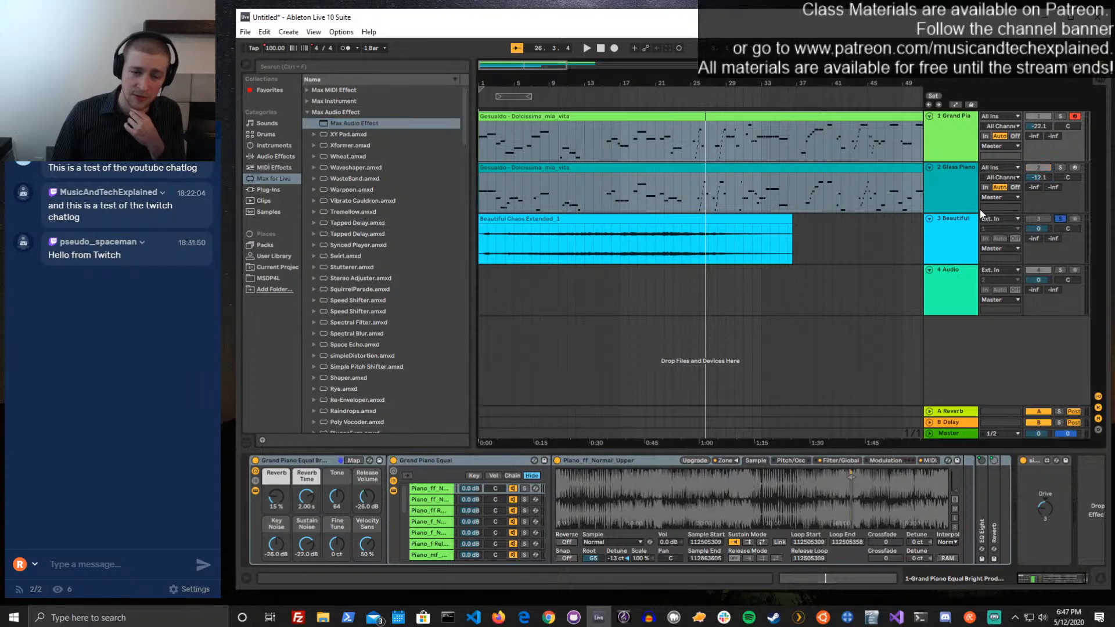
pyautogui.click(938, 251)
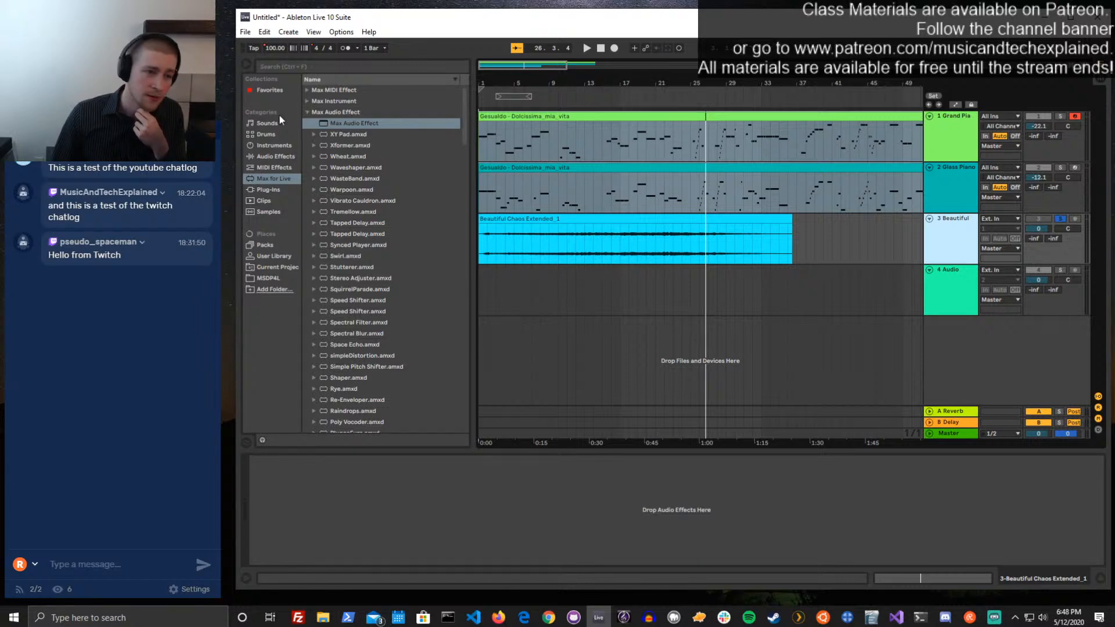
pyautogui.click(357, 123)
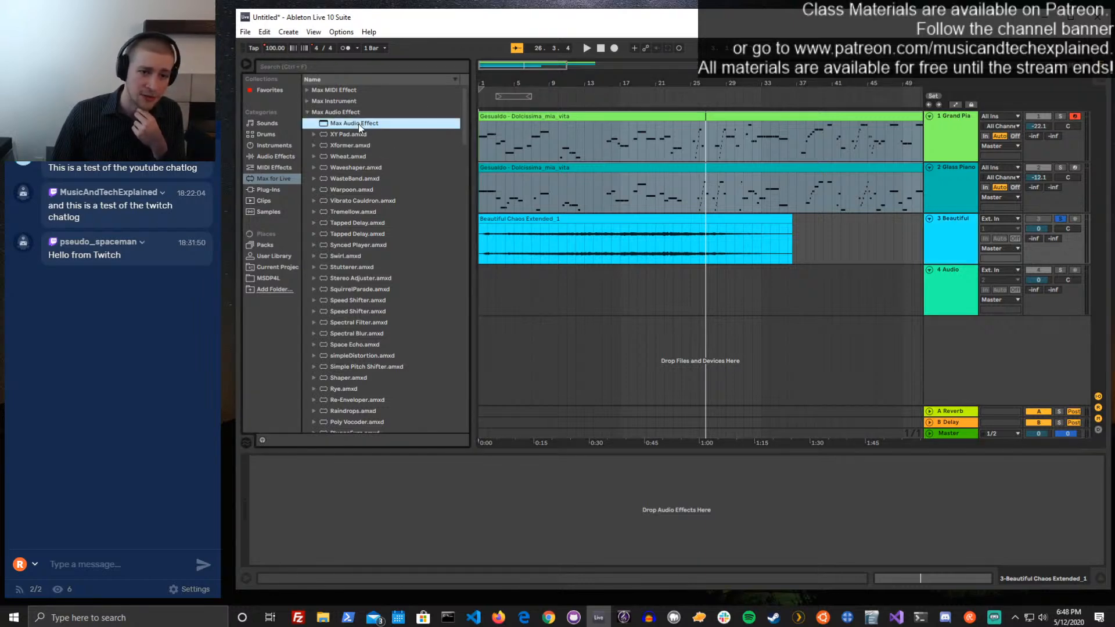
pyautogui.moveTo(777, 240); pyautogui.dragTo(775, 243)
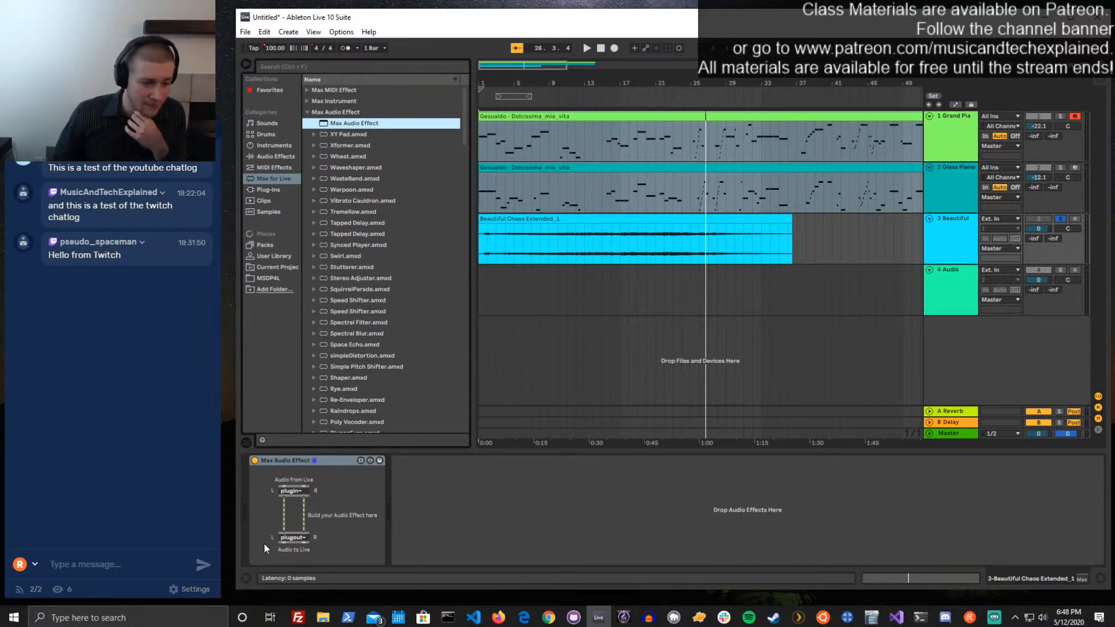
# Open the Max Audio Effect device in the Max editor, then reposition and enlarge the patcher window
pyautogui.click(360, 462)
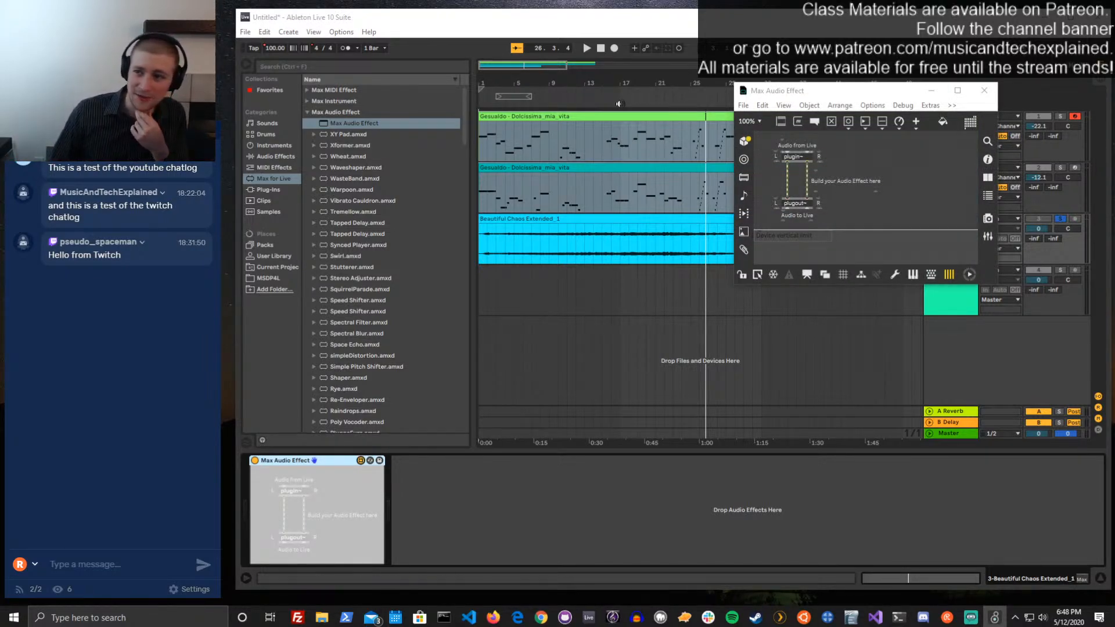
pyautogui.moveTo(815, 92); pyautogui.dragTo(579, 113)
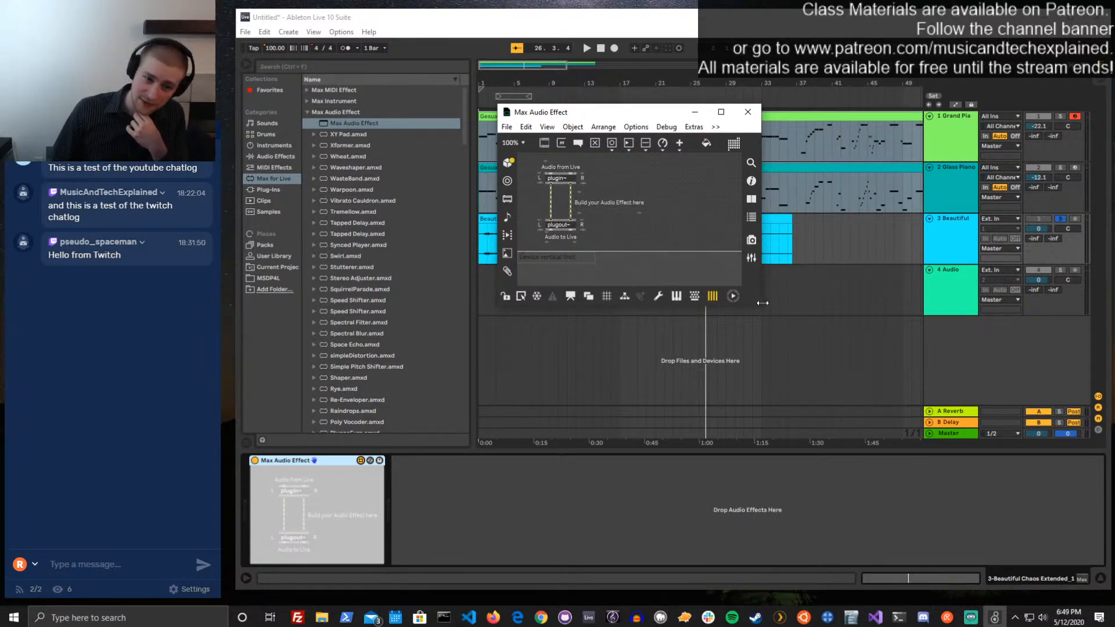
pyautogui.moveTo(762, 303); pyautogui.dragTo(986, 479)
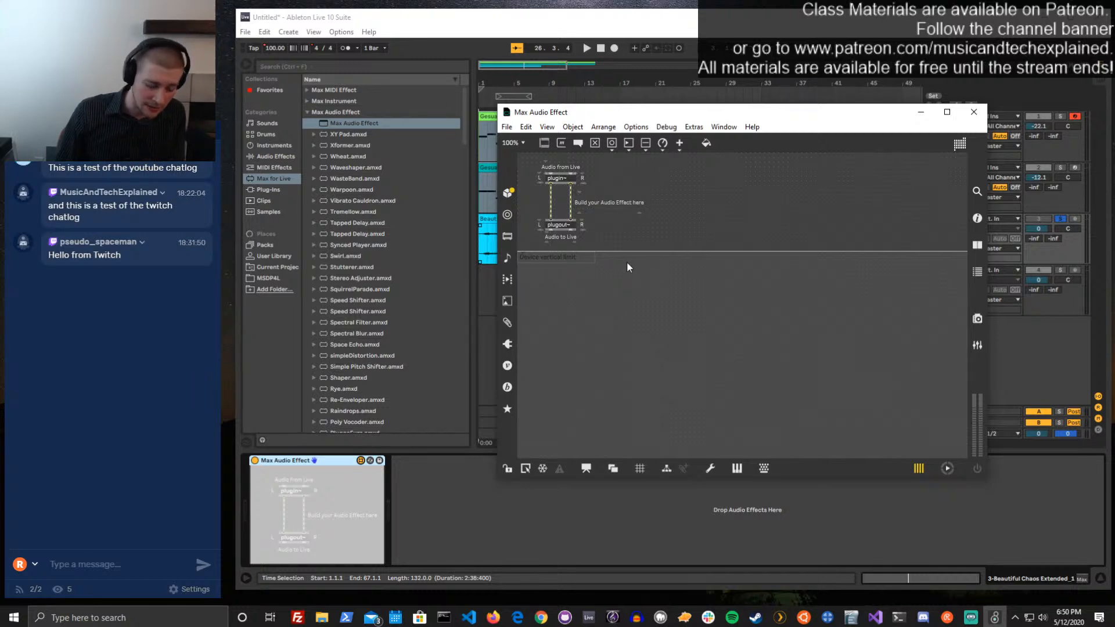
# Undo a stray slider added to the patch and save the device as simpleOverdrive.amxd in the Max Audio Effect folder
pyautogui.press('s')
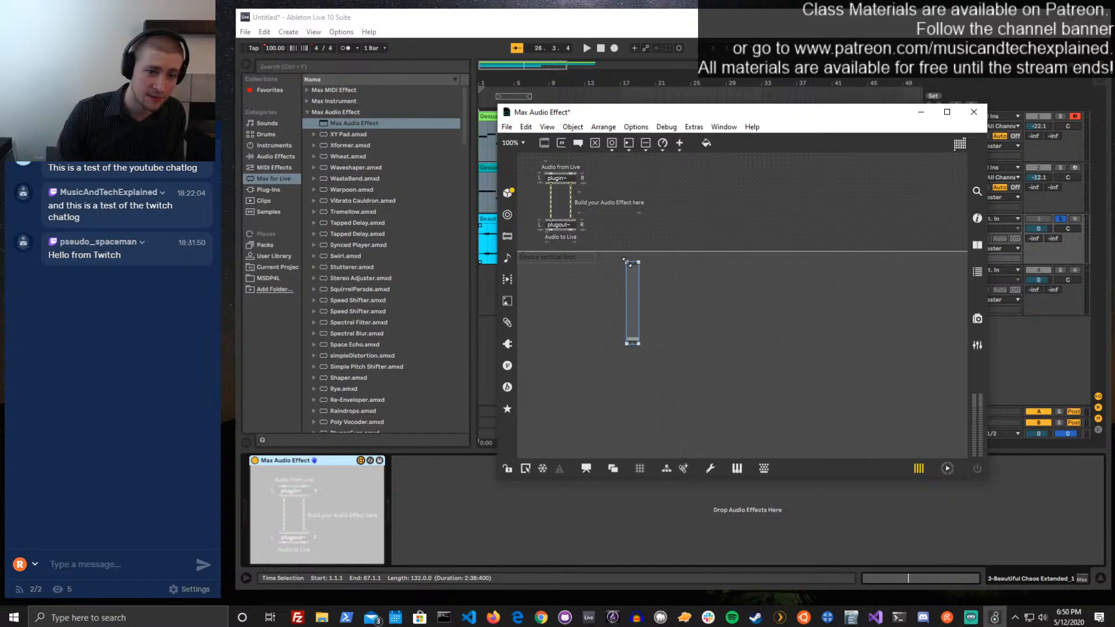
pyautogui.hotkey('ctrl', 'z')
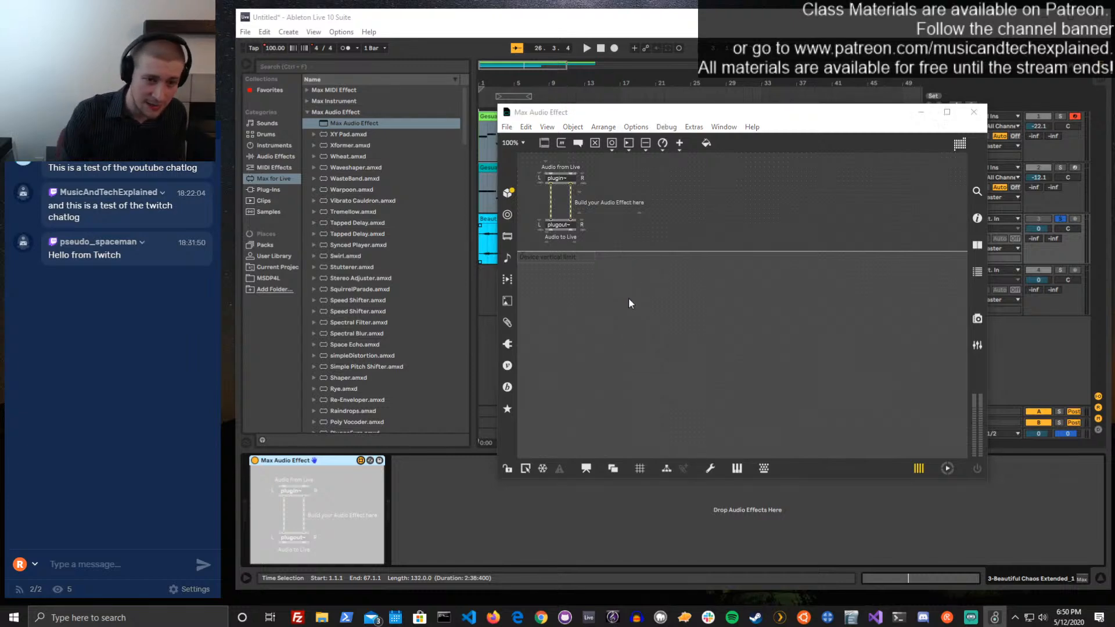
pyautogui.hotkey('ctrl', 's')
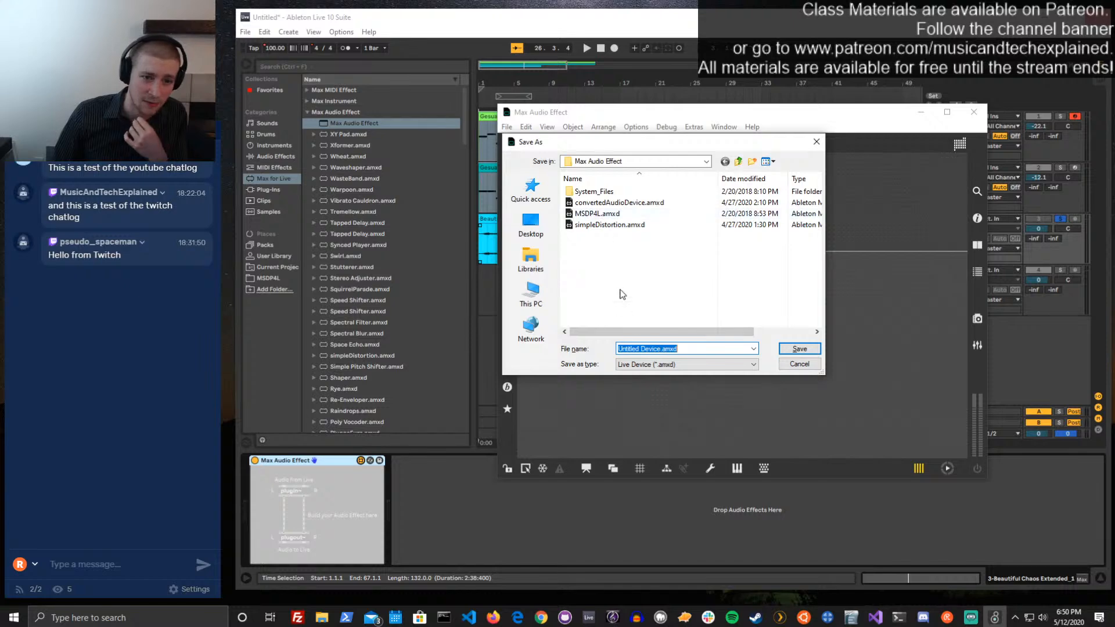
pyautogui.click(655, 348)
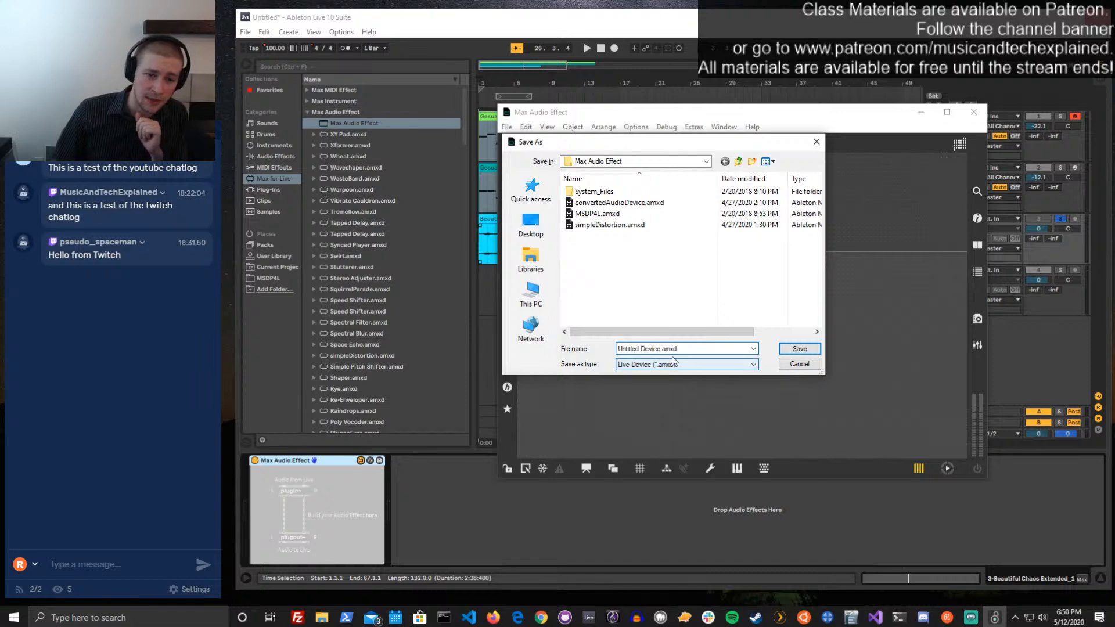
pyautogui.moveTo(661, 349); pyautogui.dragTo(610, 344)
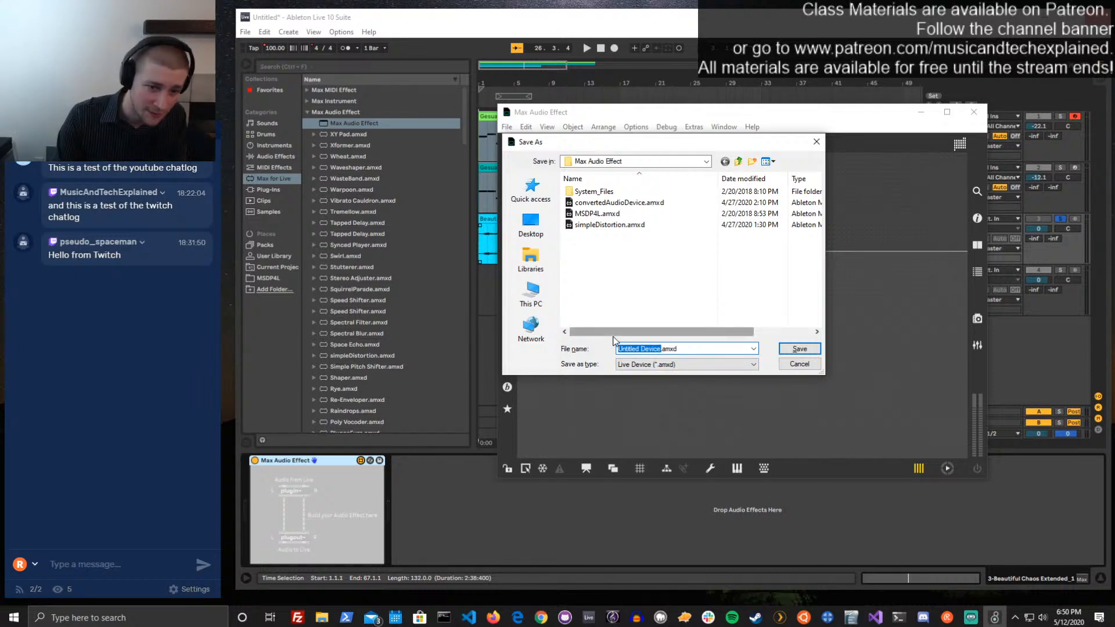
pyautogui.write('simpleOverdri')
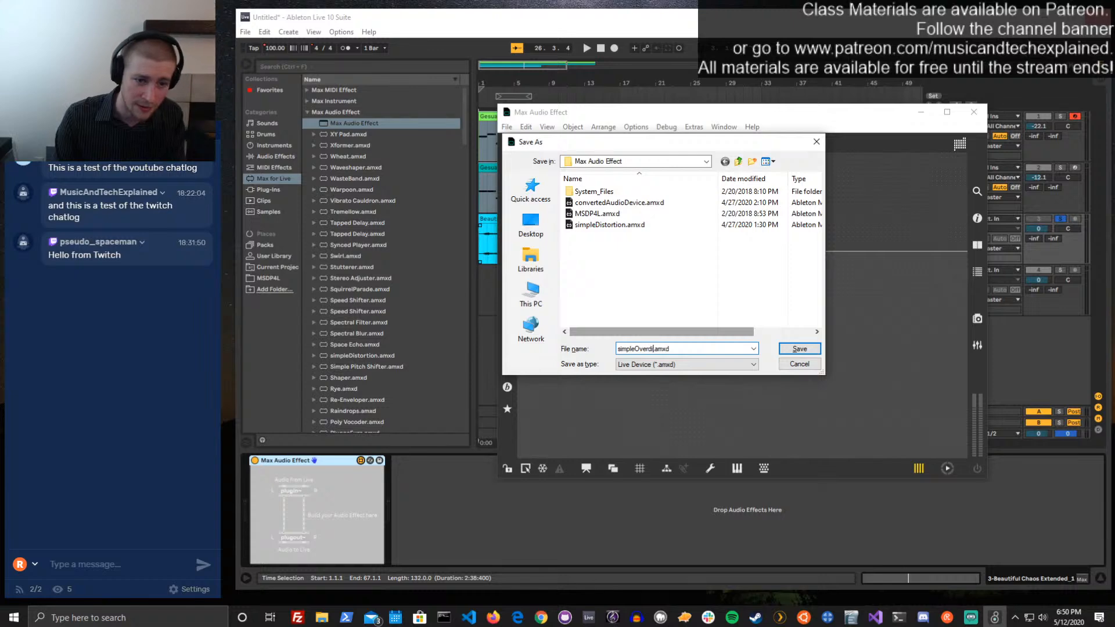
pyautogui.write('ve')
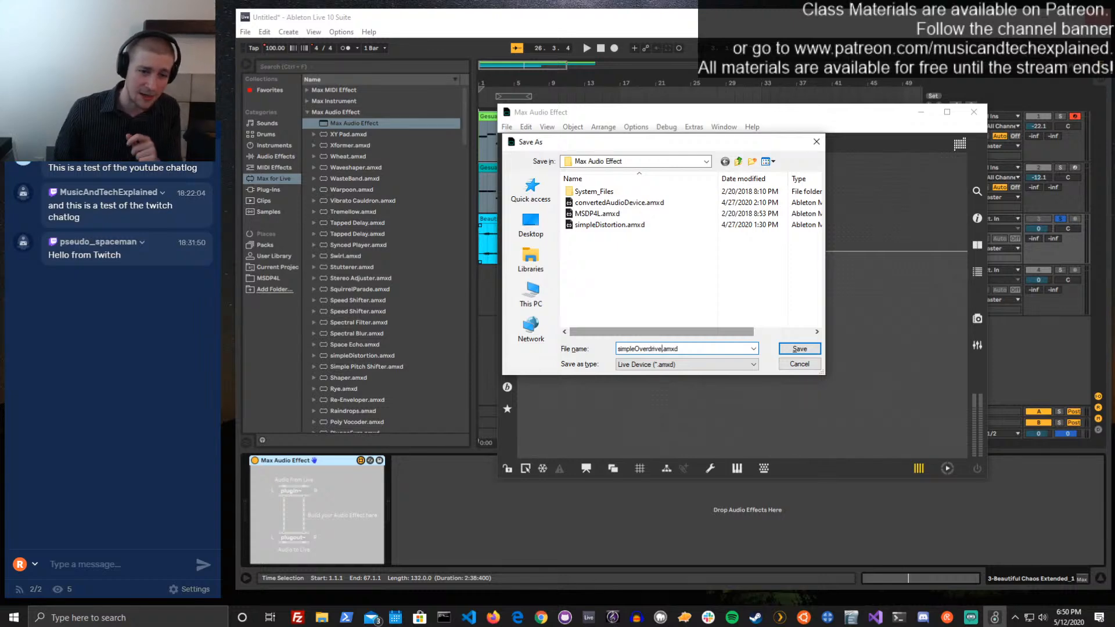
pyautogui.click(800, 348)
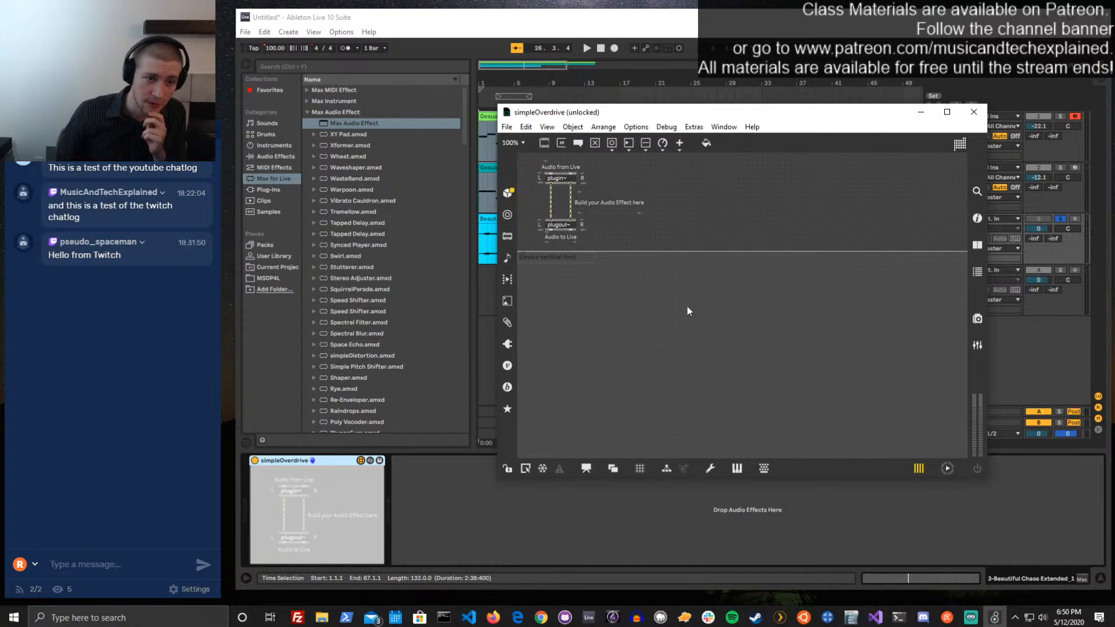
# Shift all template objects to the right in the simpleOverdrive patch, lock it and save the device
pyautogui.moveTo(685, 306); pyautogui.dragTo(677, 176)
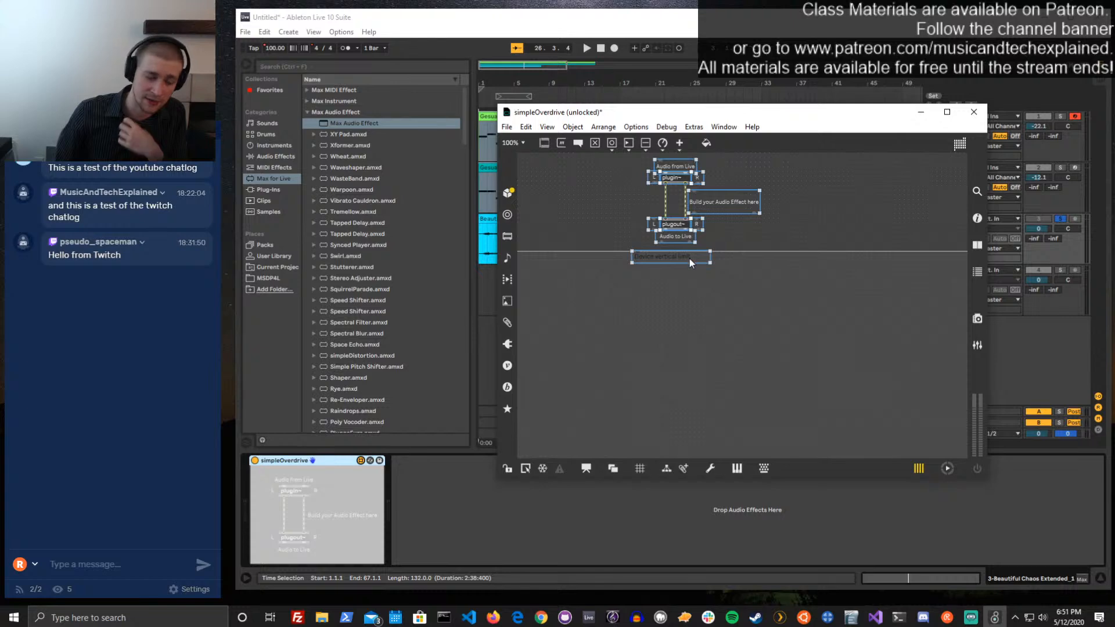
pyautogui.hotkey('ctrl', 'e')
pyautogui.hotkey('ctrl', 's')
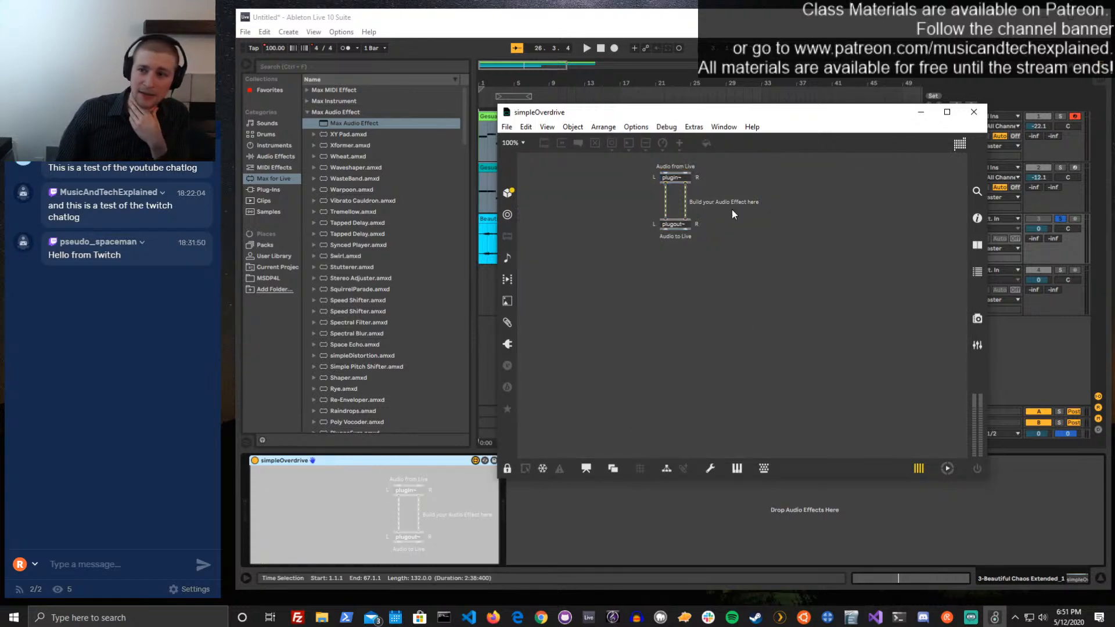
pyautogui.moveTo(783, 116); pyautogui.dragTo(837, 128)
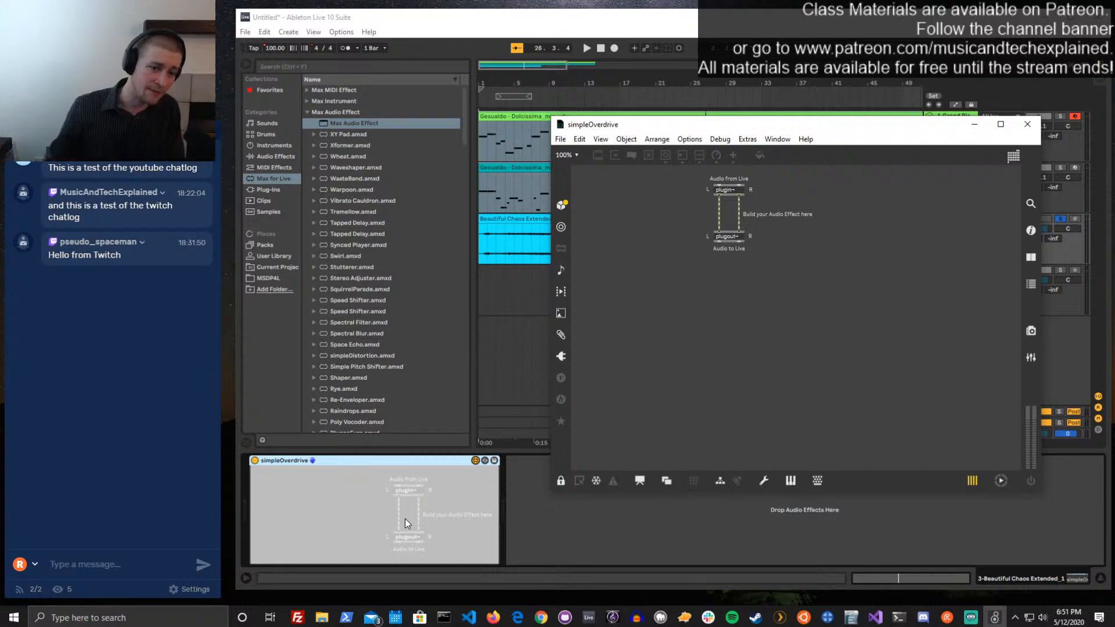
# Unlock the simpleOverdrive patch for editing and reposition its window over the lower part of the arrangement
pyautogui.click(573, 477)
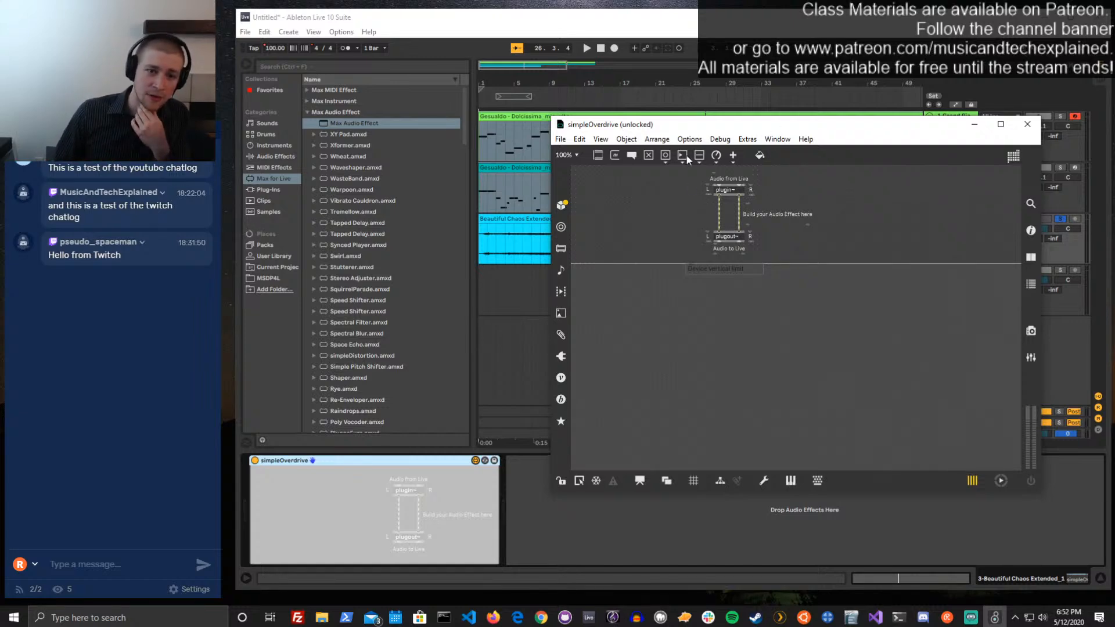
pyautogui.moveTo(698, 122); pyautogui.dragTo(711, 434)
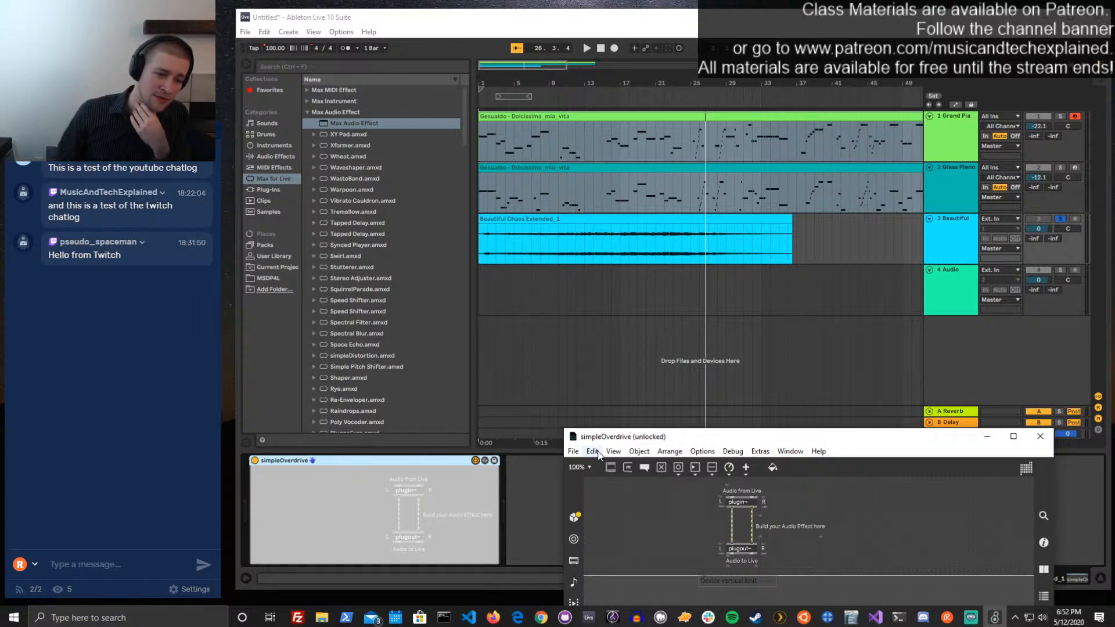
pyautogui.moveTo(617, 439); pyautogui.dragTo(462, 546)
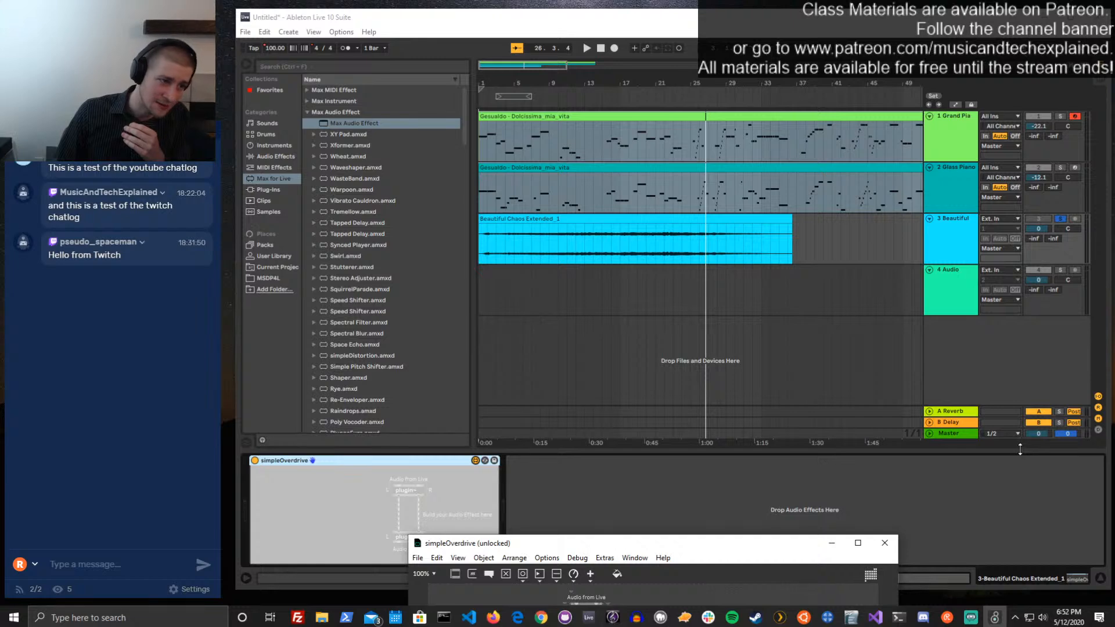
pyautogui.moveTo(804, 546); pyautogui.dragTo(939, 238)
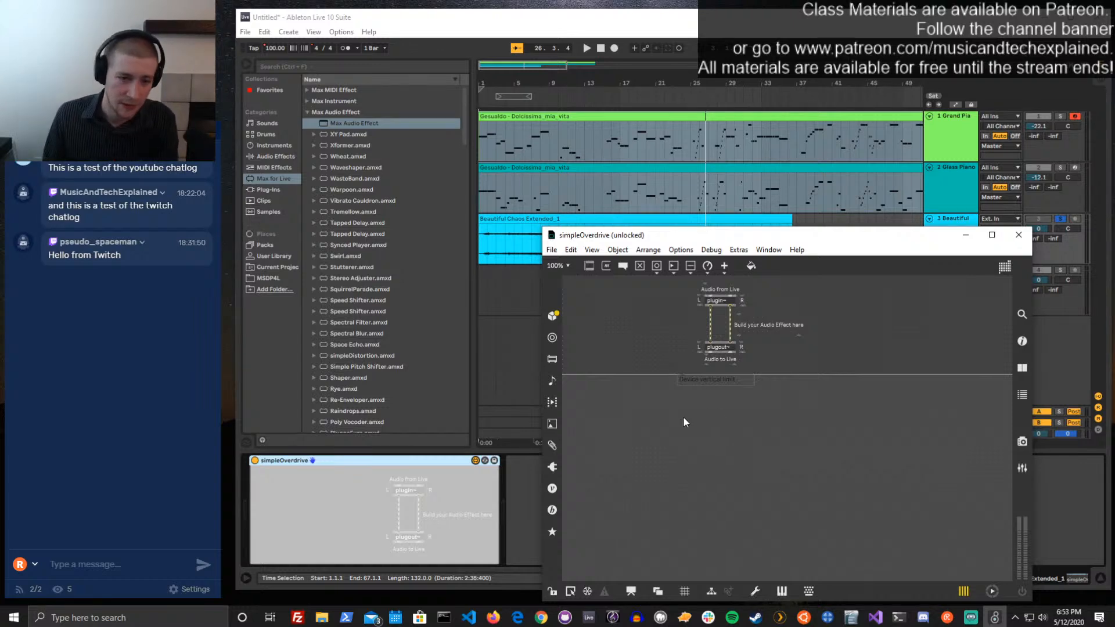
# Delete all template comments and move plugin~ and plugout~ below the device vertical limit line, saving the cleaned-up device
pyautogui.moveTo(743, 386); pyautogui.dragTo(710, 364)
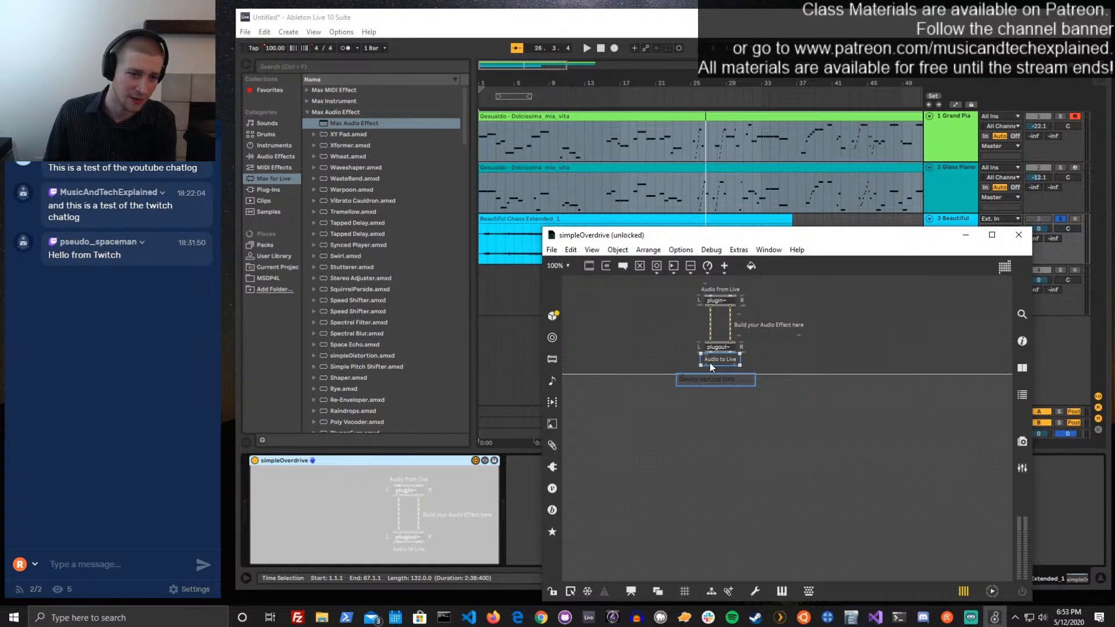
pyautogui.press('Delete')
pyautogui.moveTo(778, 365); pyautogui.dragTo(611, 441)
pyautogui.press('Delete')
pyautogui.press('Delete')
pyautogui.click(717, 288)
pyautogui.press('Delete')
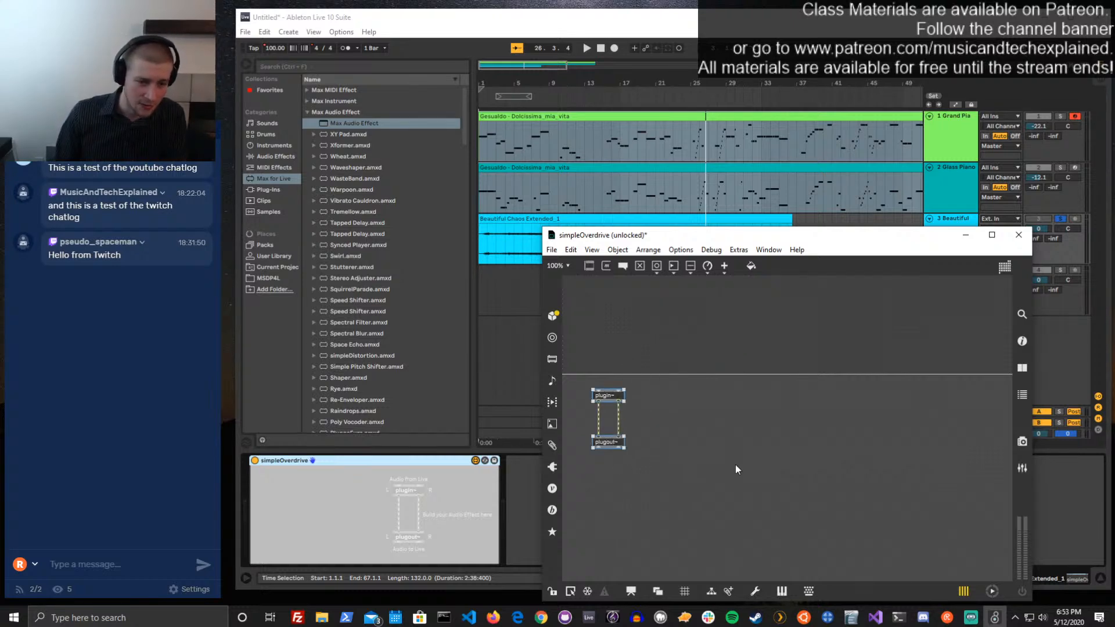
pyautogui.hotkey('ctrl', 's')
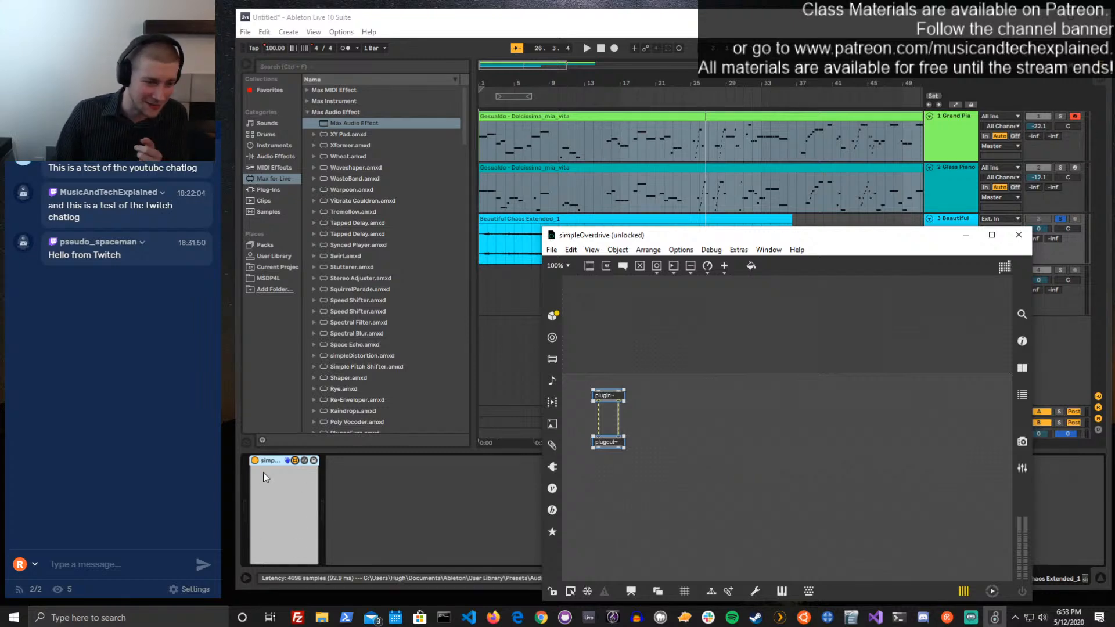
# Move the plugout~ object farther down, leaving space between it and plugin~ for more objects
pyautogui.click(675, 445)
pyautogui.moveTo(622, 441); pyautogui.dragTo(620, 514)
pyautogui.click(620, 514)
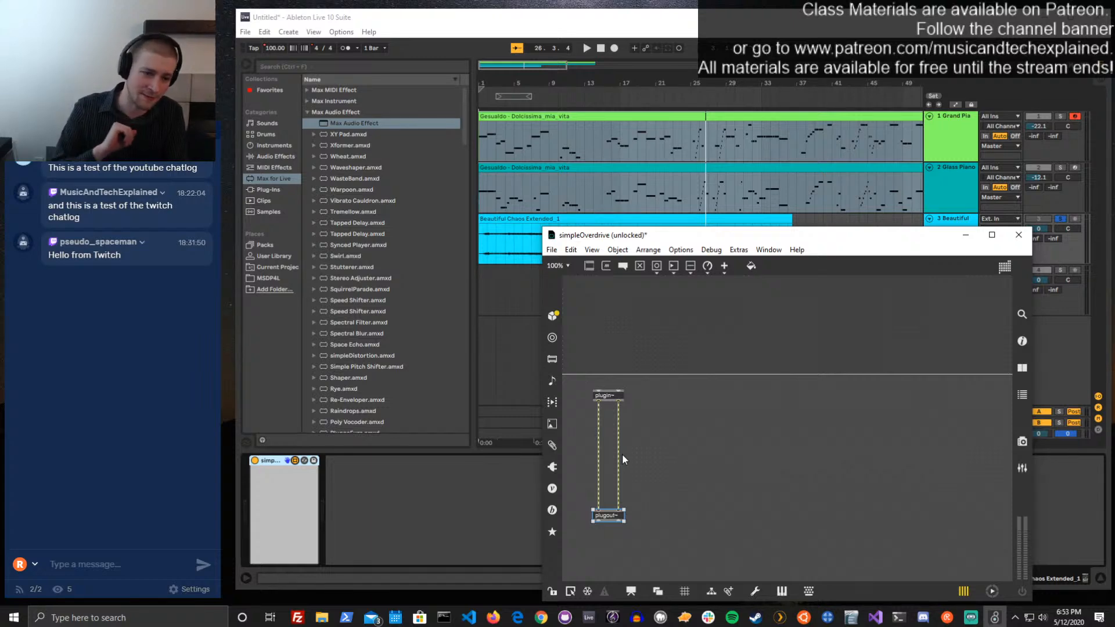
# Add an overdrive~ object in the empty patch area beside the plugin~ and plugout~ connection
pyautogui.click(701, 451)
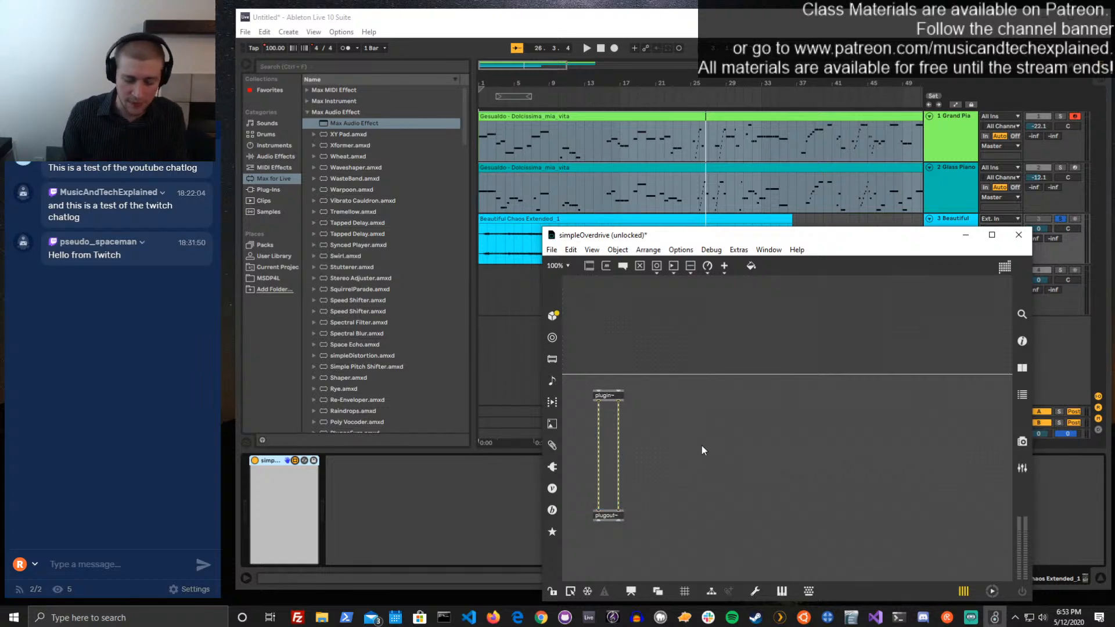
pyautogui.write('n')
pyautogui.write('overdrive~')
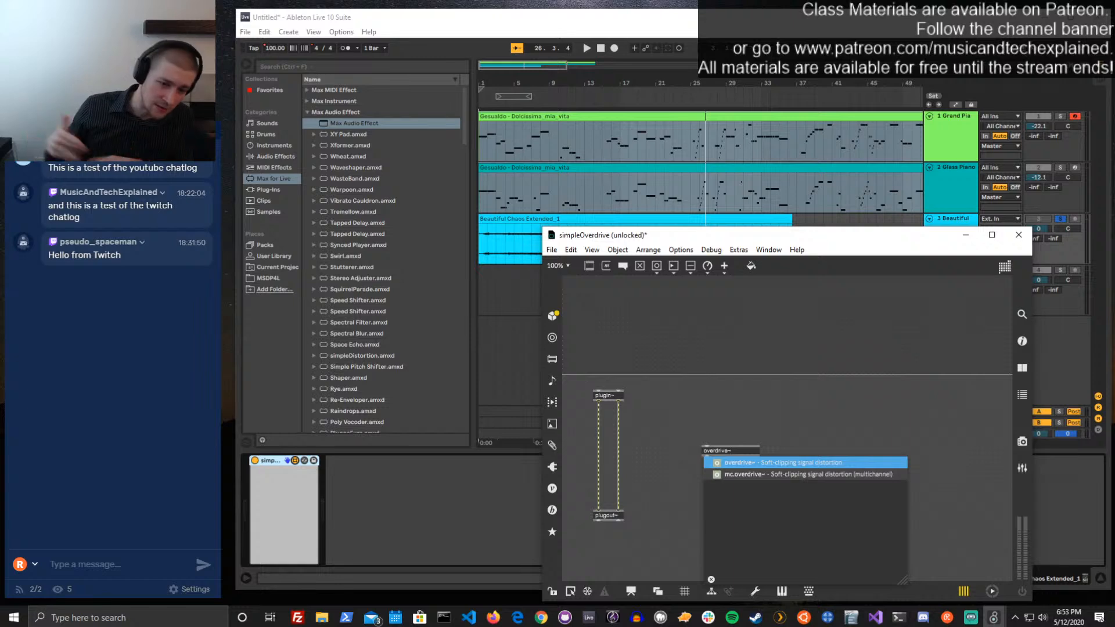
pyautogui.click(698, 428)
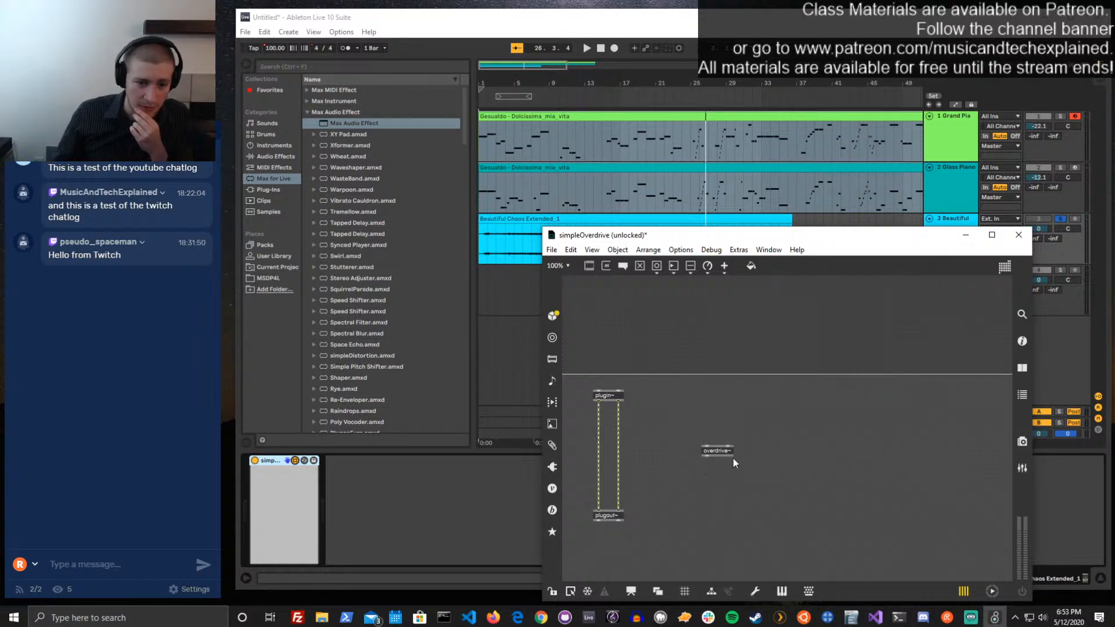
# Open the help patch for the overdrive~ object, examine its drive-factor input and arguments, and close it
pyautogui.click(722, 453)
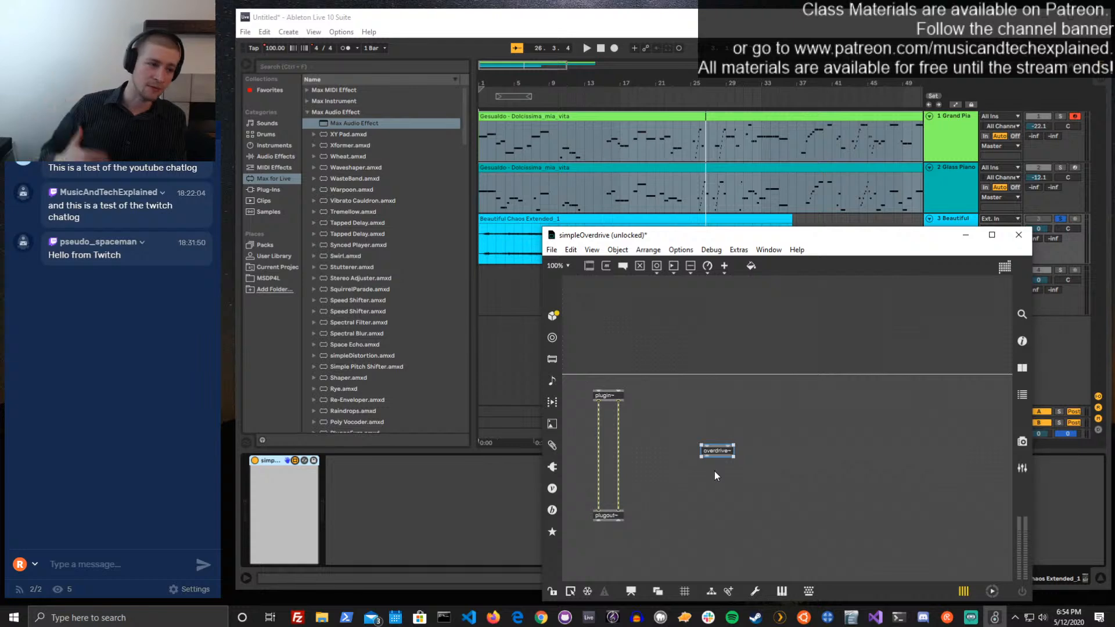
pyautogui.hotkey('ctrl', 'shift', 'h')
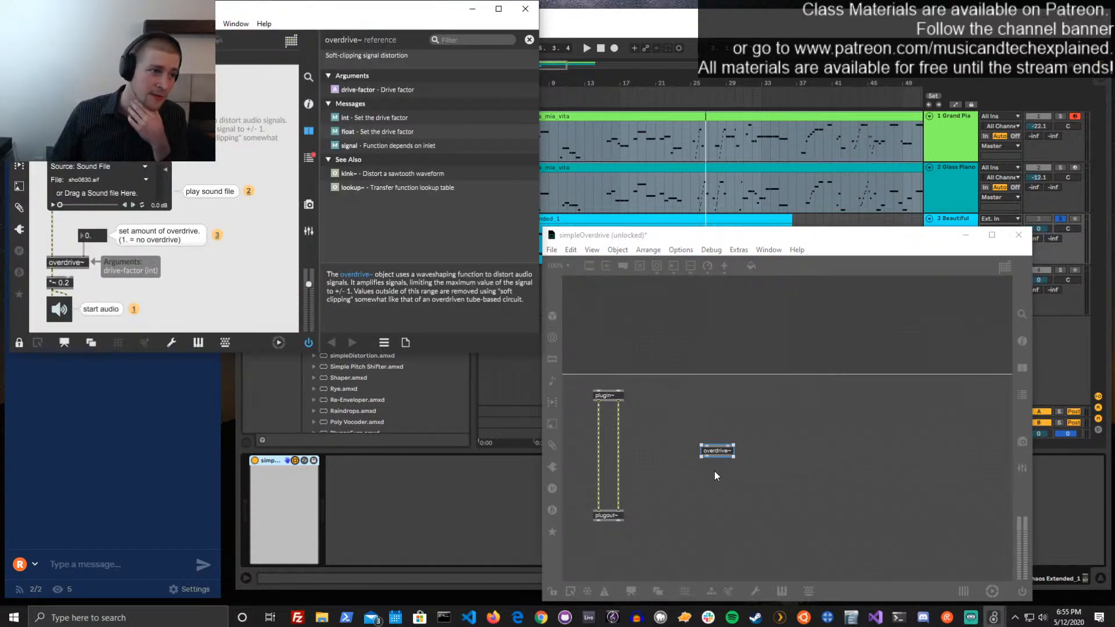
pyautogui.moveTo(95, 14); pyautogui.dragTo(639, 102)
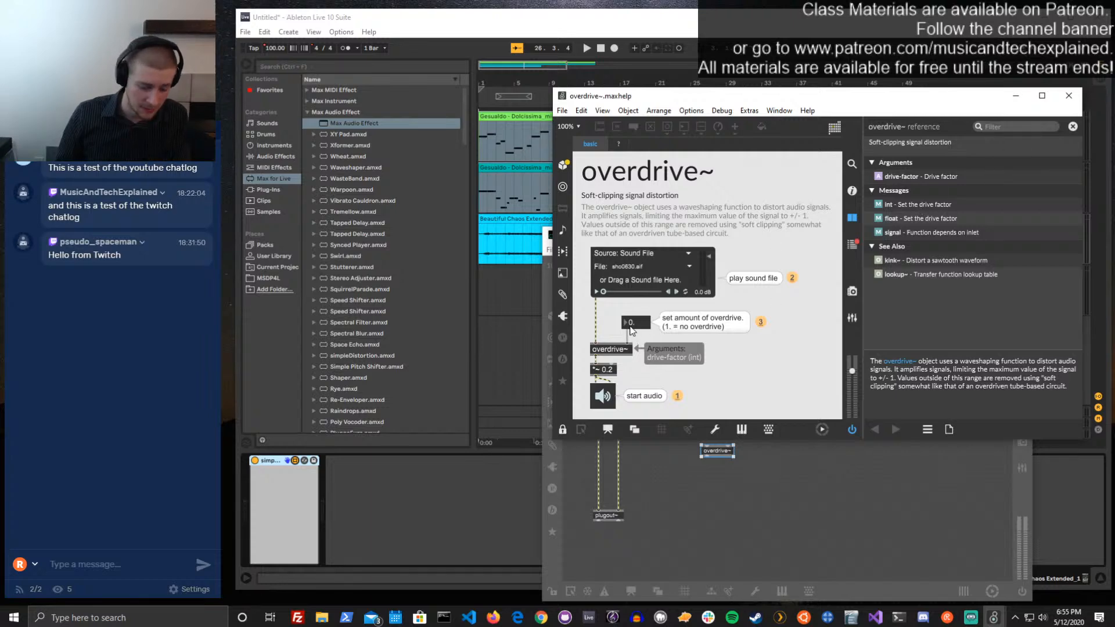
pyautogui.click(1069, 95)
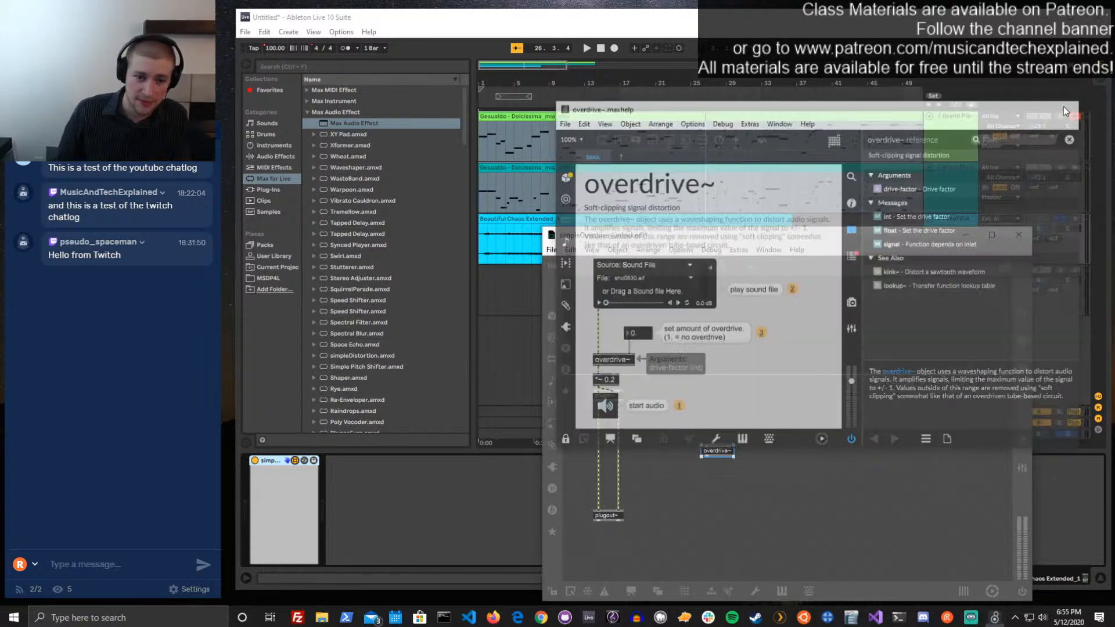
# Add a floating-point number box, connect it to overdrive~'s right inlet, and move both objects closer to the plugin~ connection
pyautogui.click(765, 398)
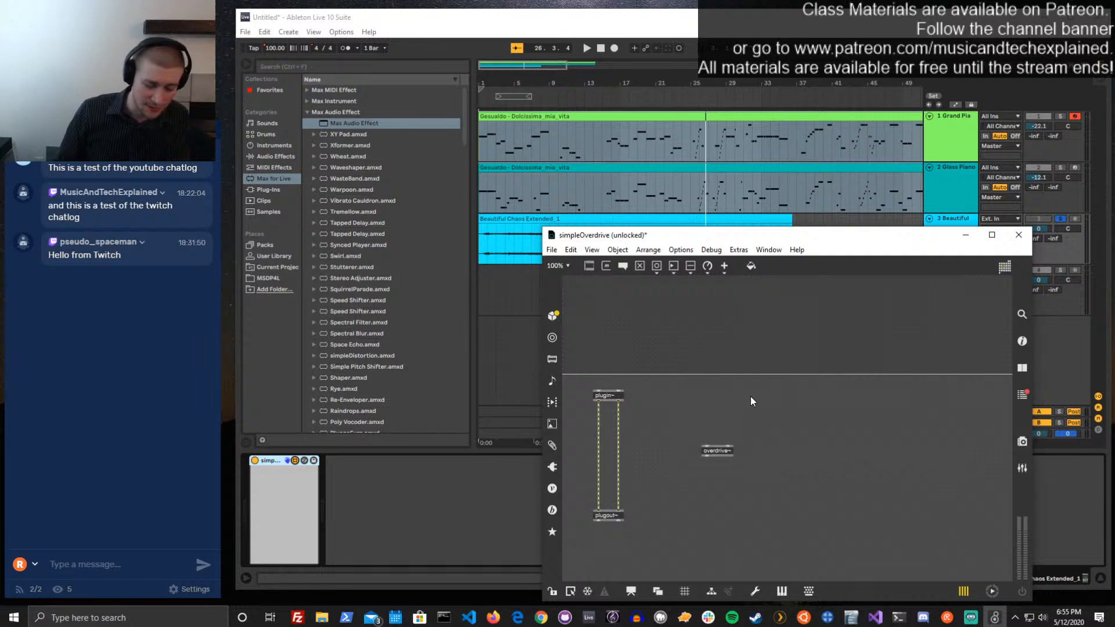
pyautogui.press('f')
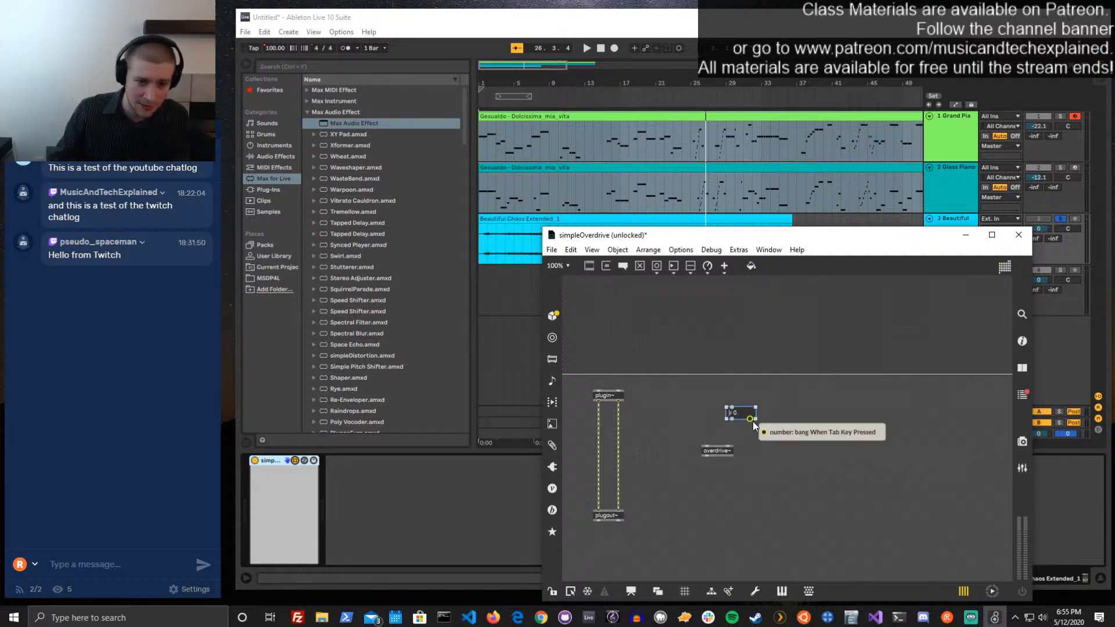
pyautogui.moveTo(732, 419); pyautogui.dragTo(695, 393)
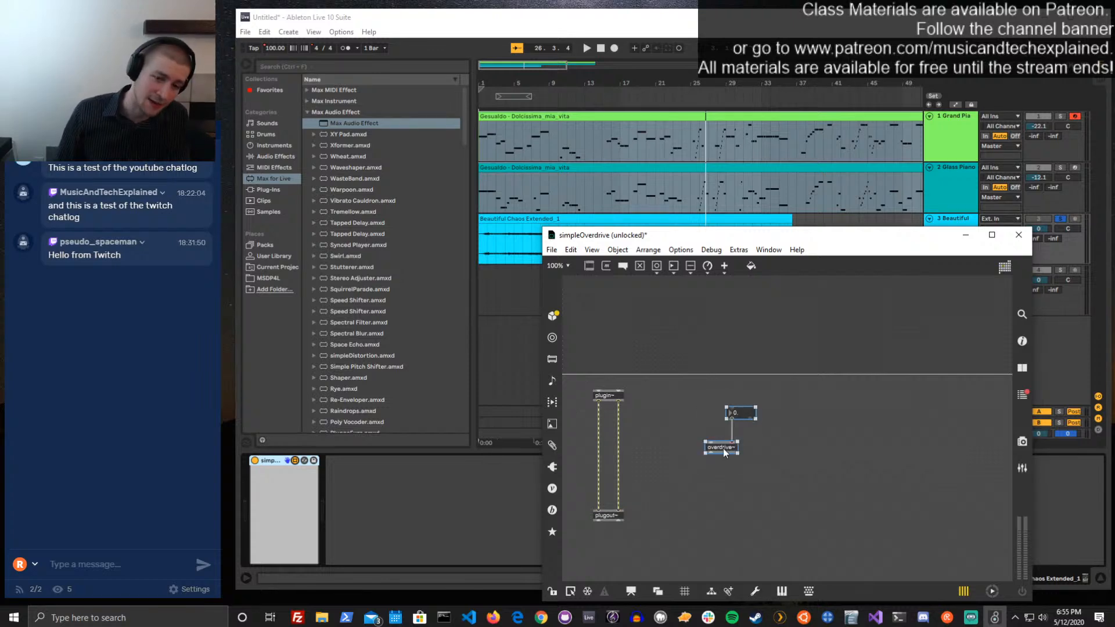
pyautogui.moveTo(723, 449); pyautogui.dragTo(666, 453)
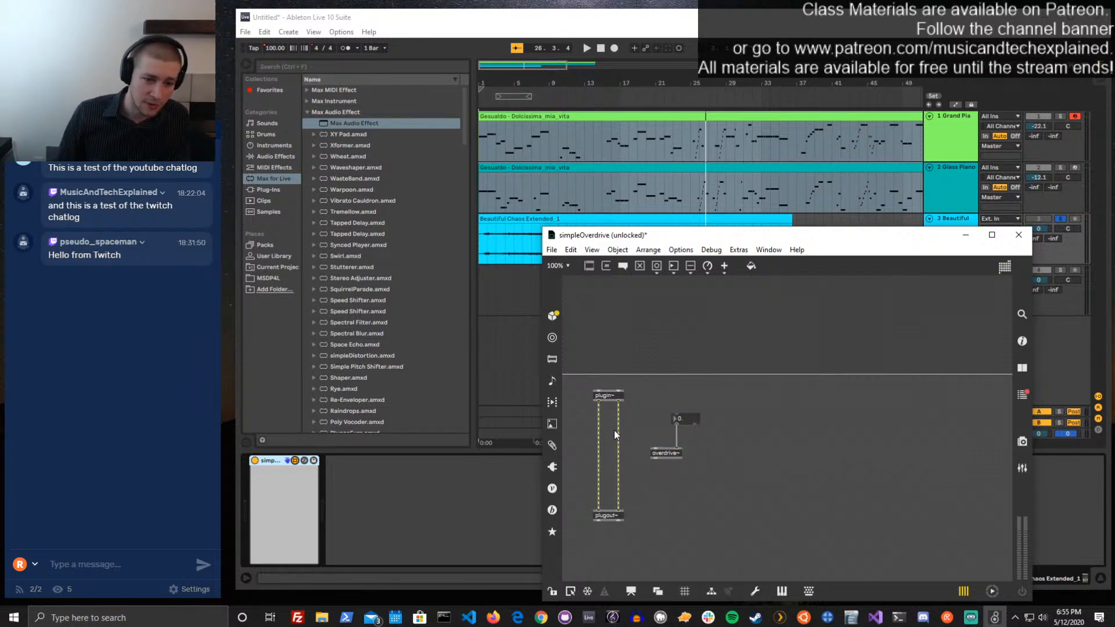
# Place the overdrive~ object midway between plugin~ and plugout~, aligned with both of them
pyautogui.click(598, 430)
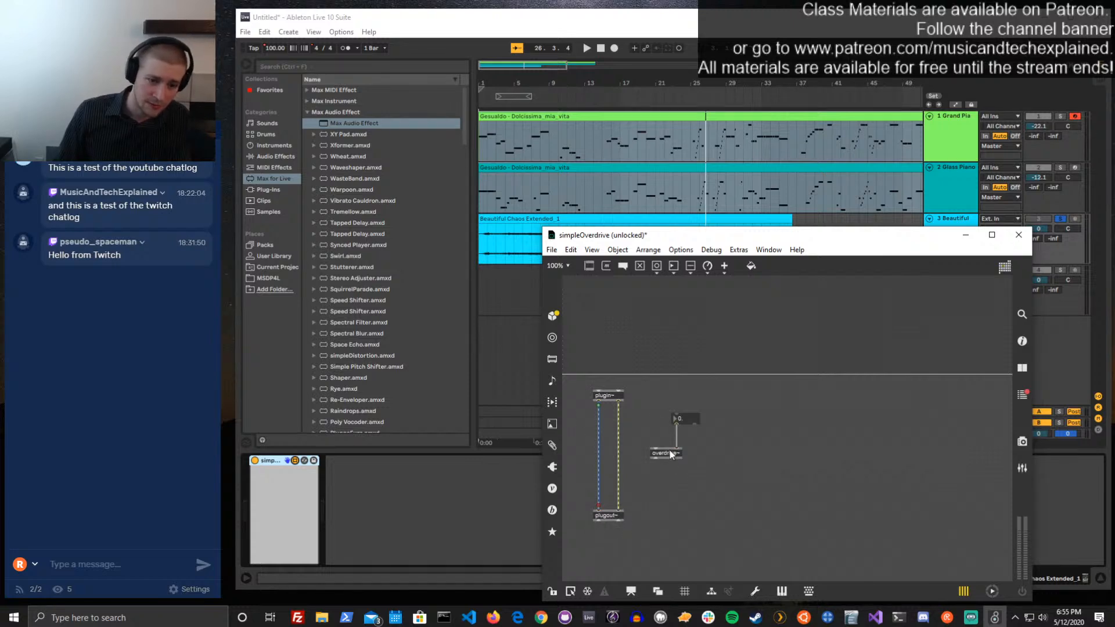
pyautogui.moveTo(670, 452); pyautogui.dragTo(617, 455)
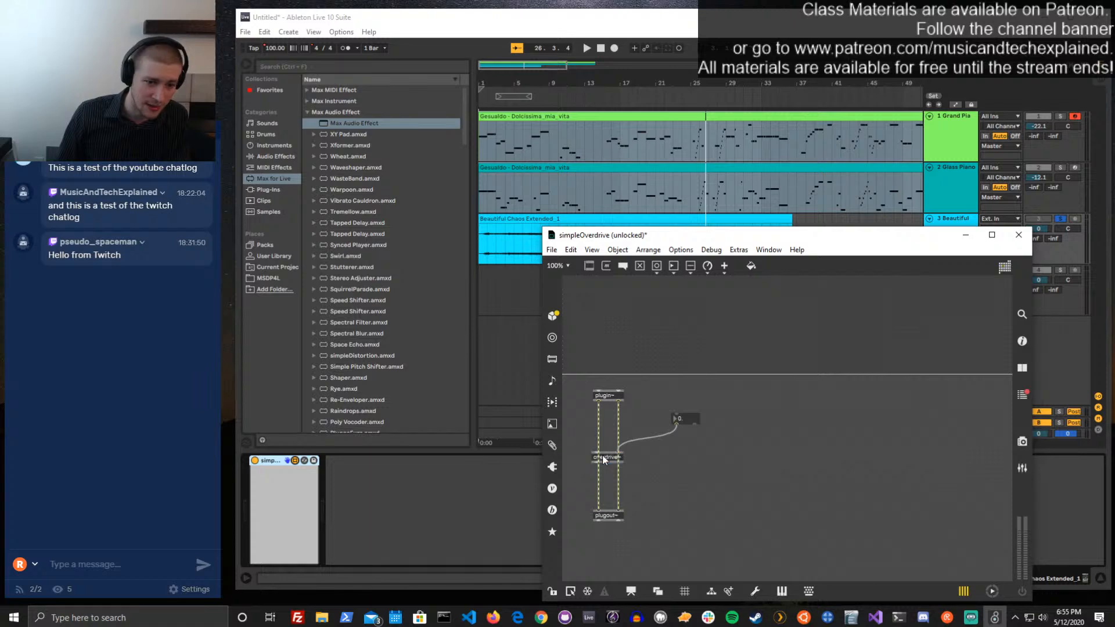
pyautogui.moveTo(601, 455); pyautogui.dragTo(607, 455)
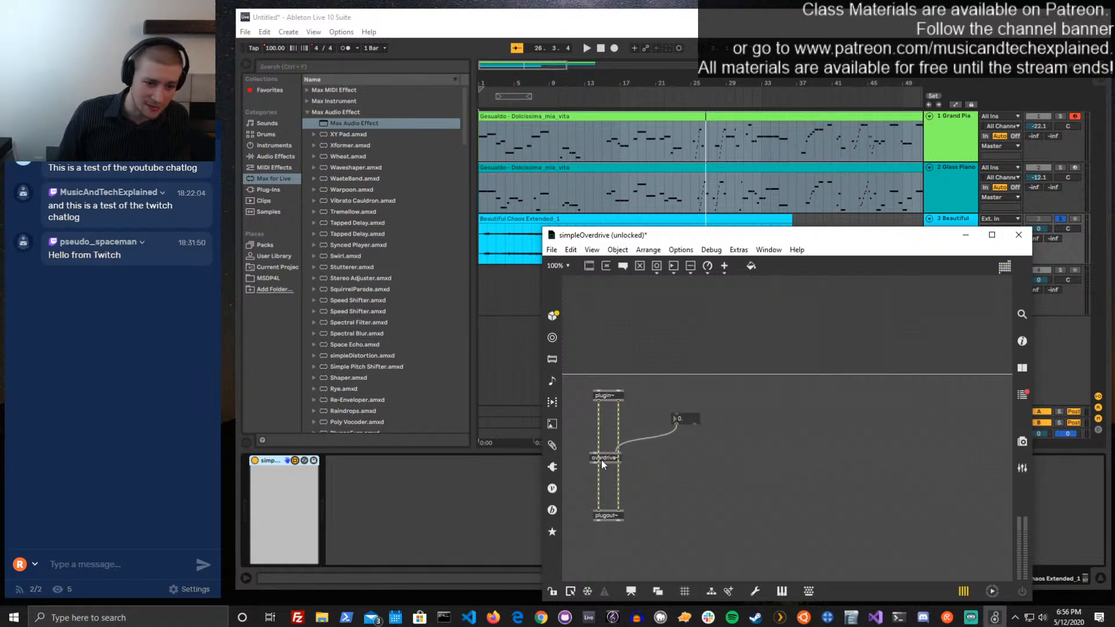
pyautogui.click(603, 458)
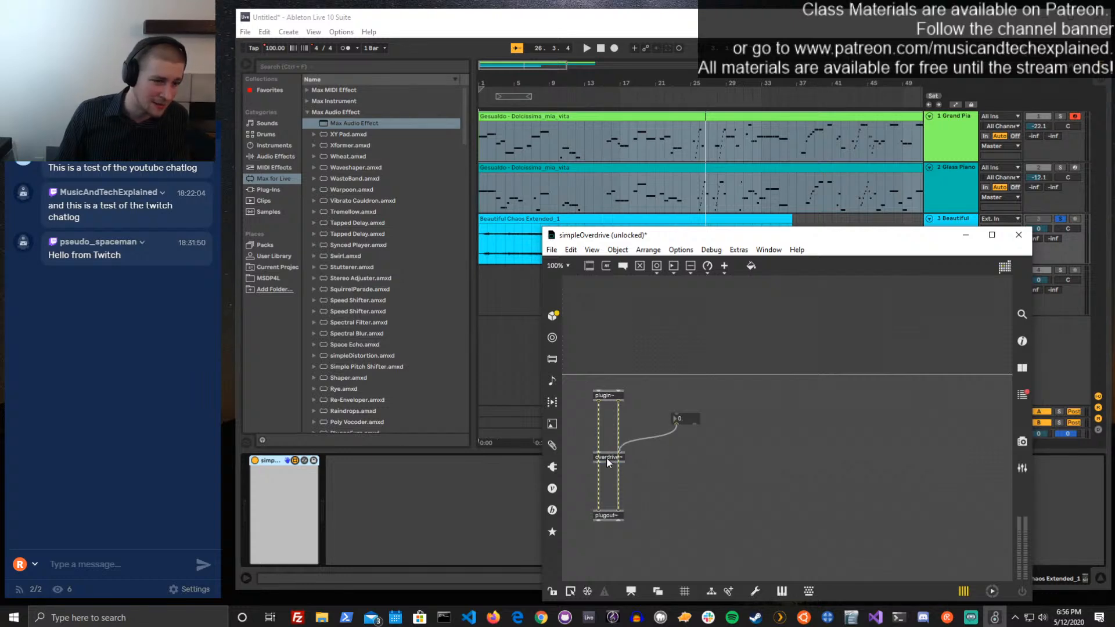
pyautogui.click(607, 459)
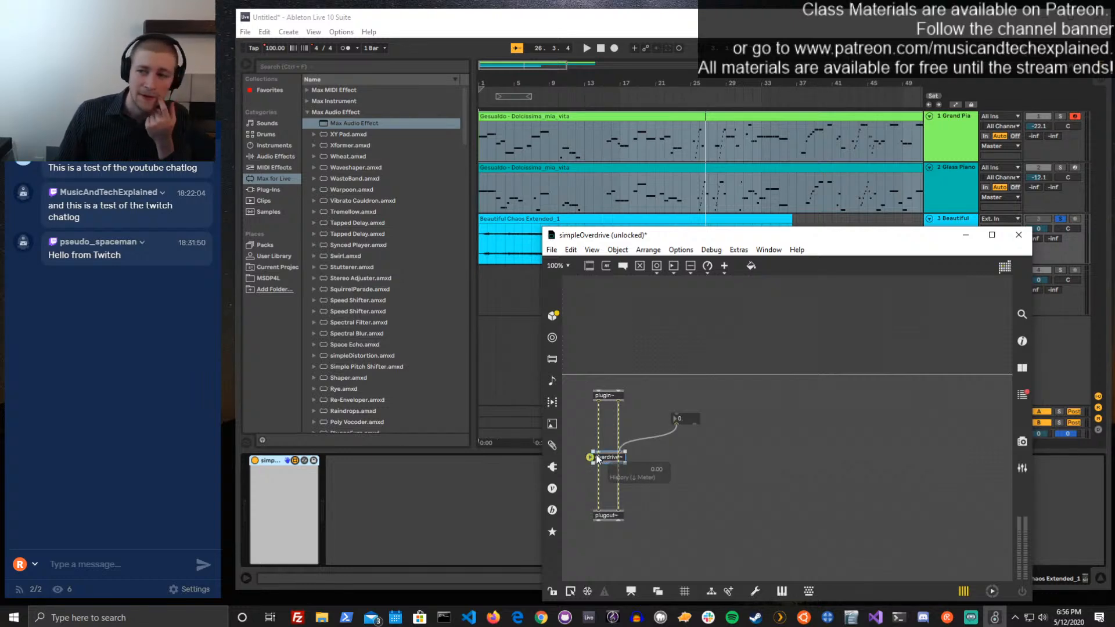
pyautogui.click(603, 471)
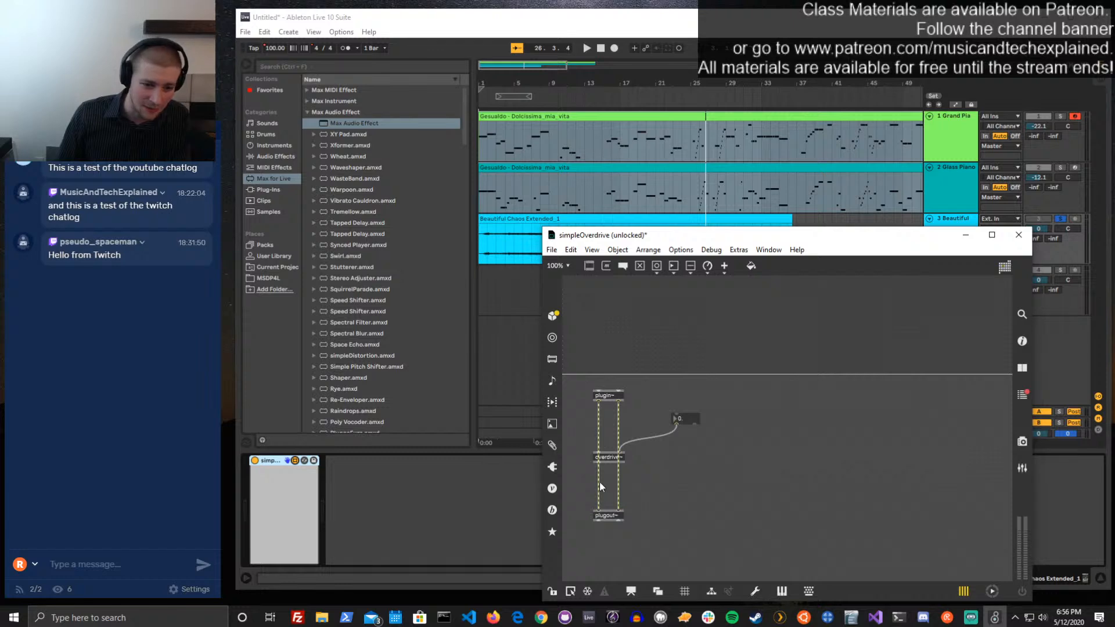
# Replace the direct left-channel cord with connections from plugin~ through overdrive~ to plugout~, and move the number box nearer to them
pyautogui.click(599, 481)
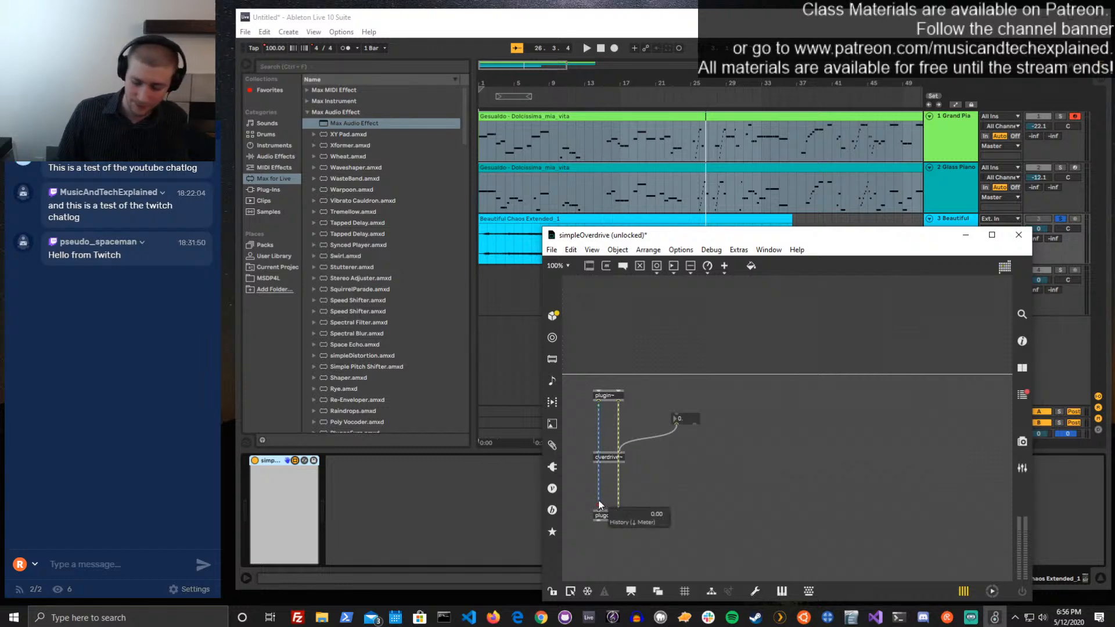
pyautogui.press('Delete')
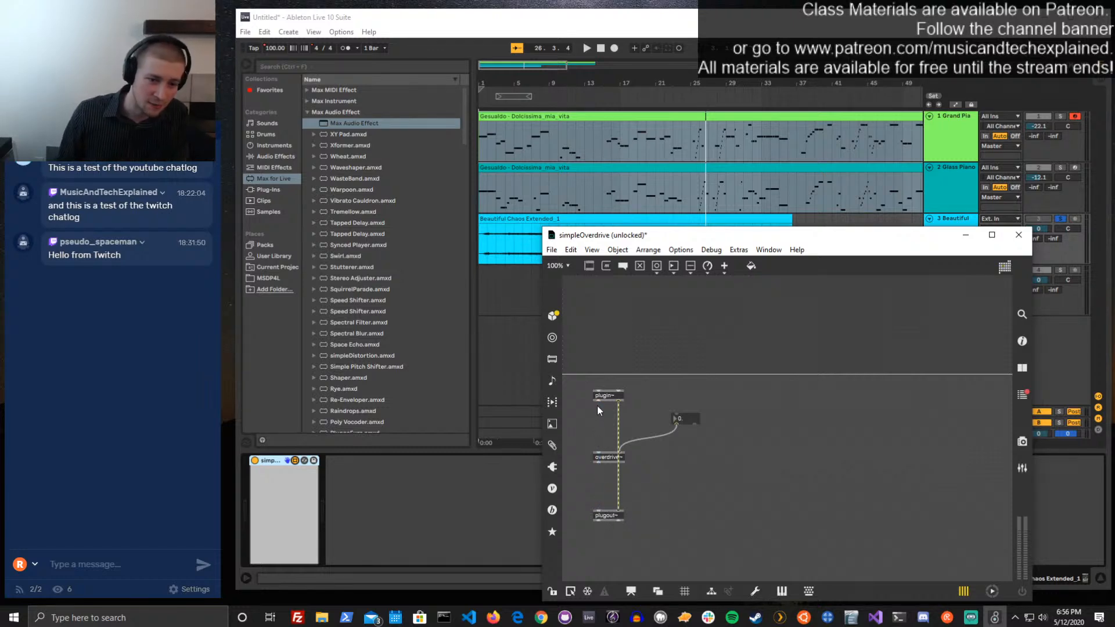
pyautogui.moveTo(600, 431); pyautogui.dragTo(598, 512)
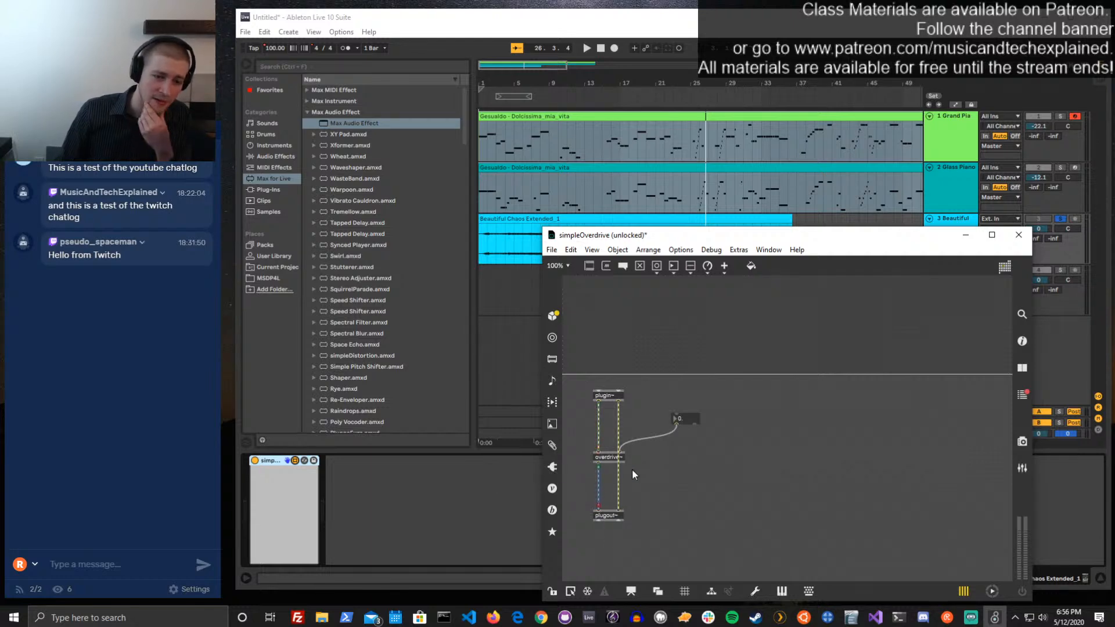
pyautogui.moveTo(687, 420); pyautogui.dragTo(664, 419)
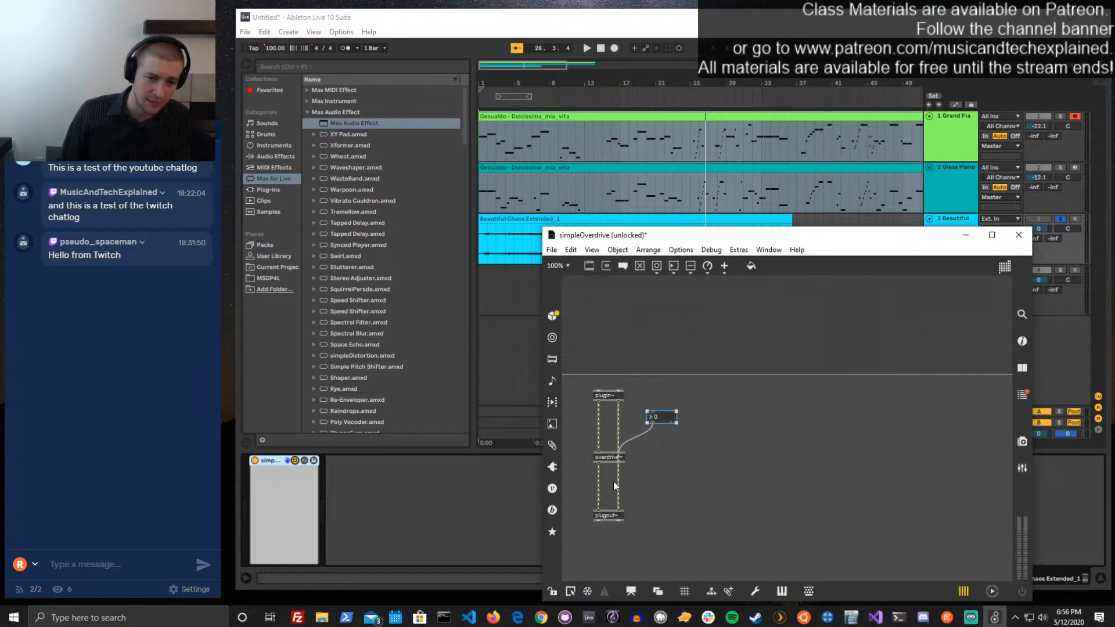
pyautogui.click(669, 475)
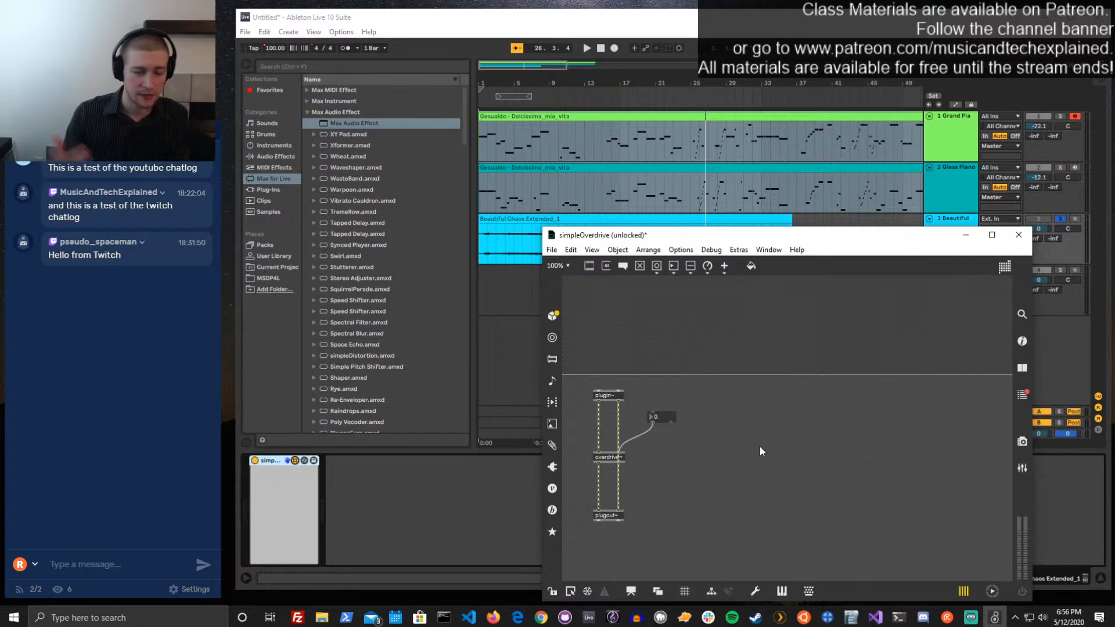
# Duplicate overdrive~ onto the right channel's path, connect the number box to the copy's right inlet, and shift the number box slightly up
pyautogui.click(607, 459)
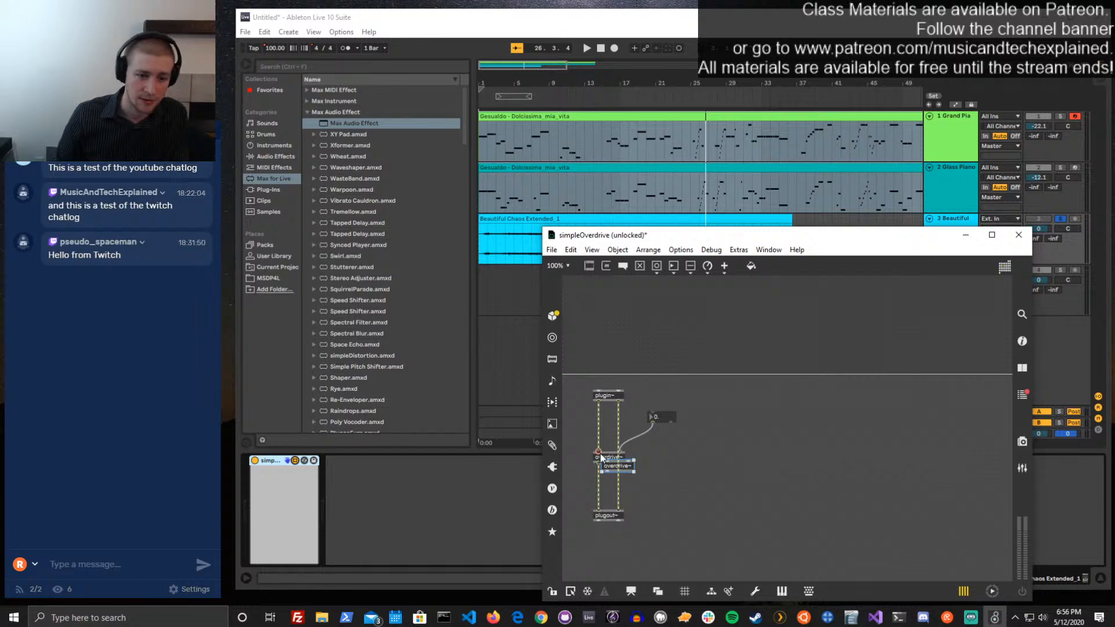
pyautogui.moveTo(649, 480); pyautogui.dragTo(636, 482)
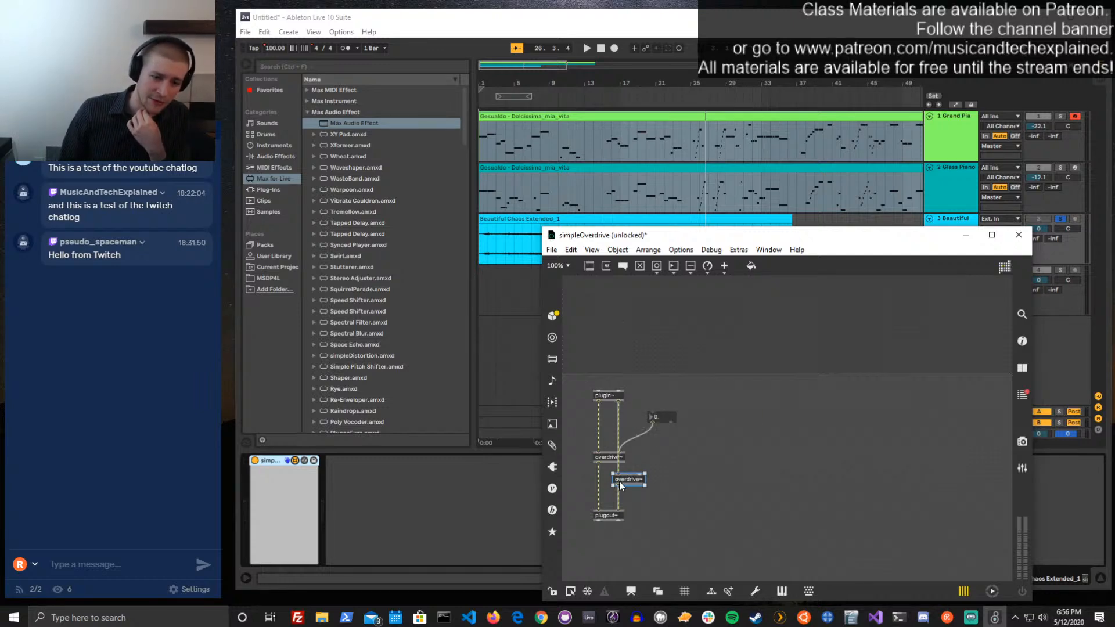
pyautogui.click(655, 435)
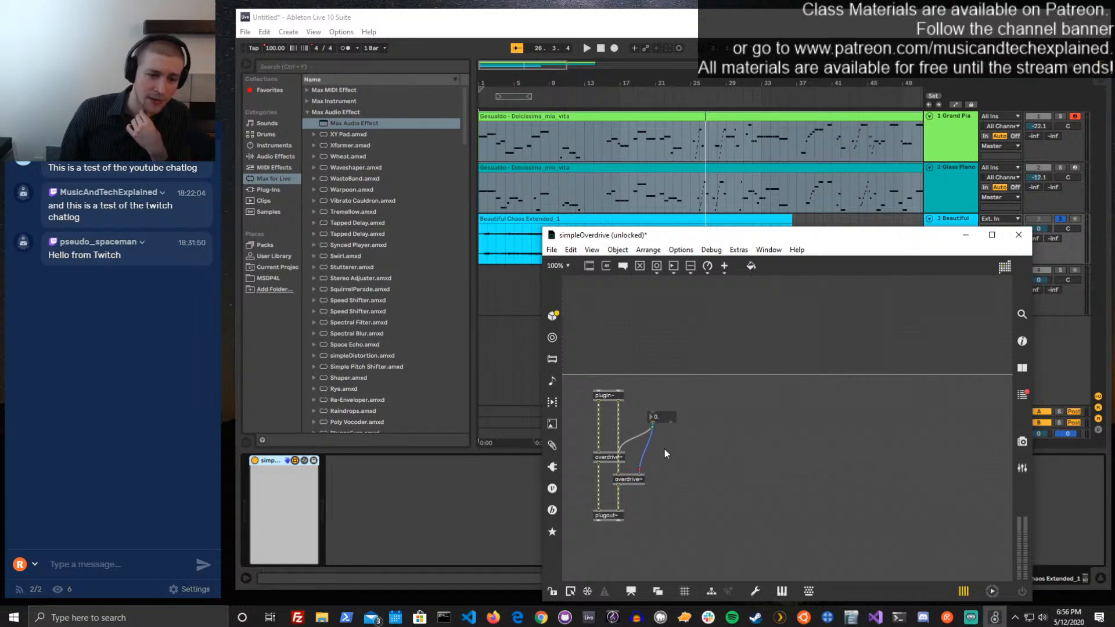
pyautogui.moveTo(657, 421); pyautogui.dragTo(650, 411)
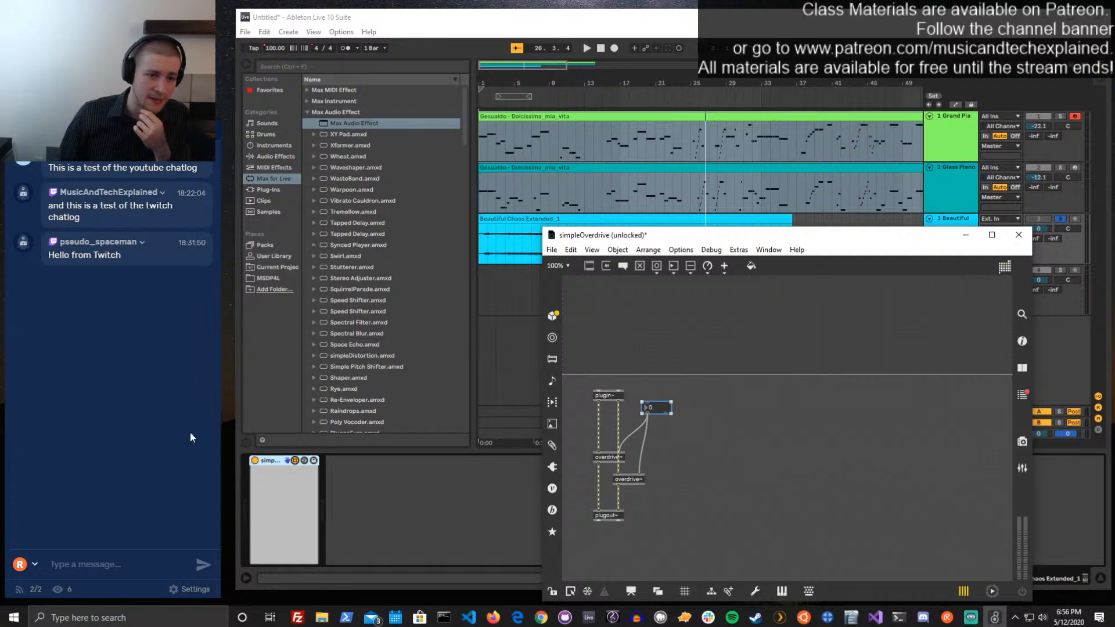
# Move the number box above the device limit line, lock and save the simpleOverdrive patch, and close its editor
pyautogui.moveTo(656, 408); pyautogui.dragTo(606, 317)
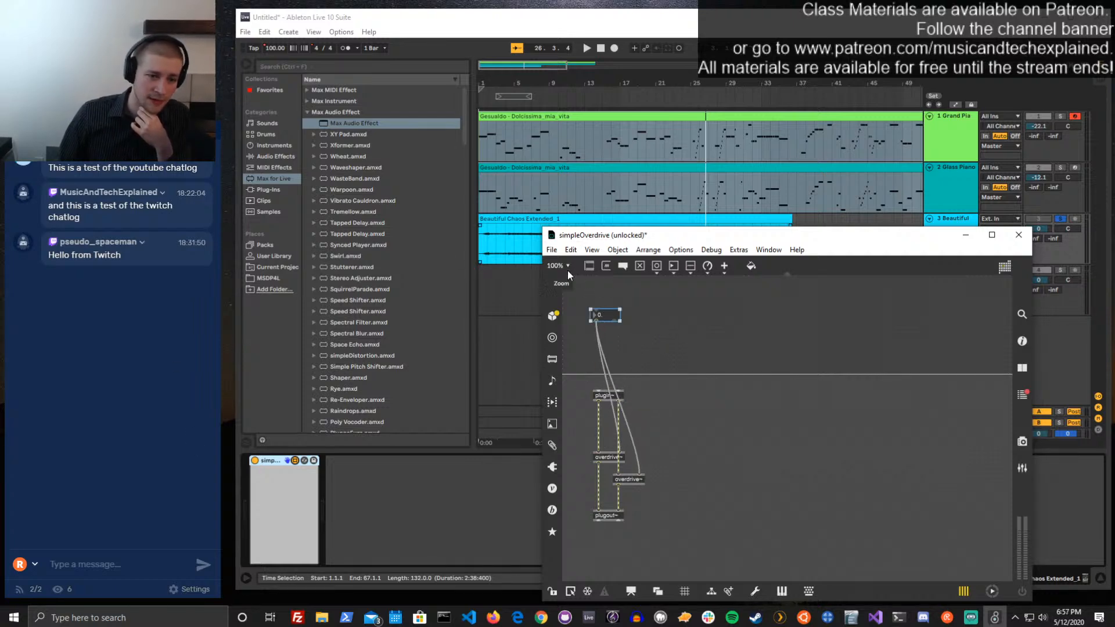
pyautogui.hotkey('ctrl', 'e')
pyautogui.hotkey('ctrl', 's')
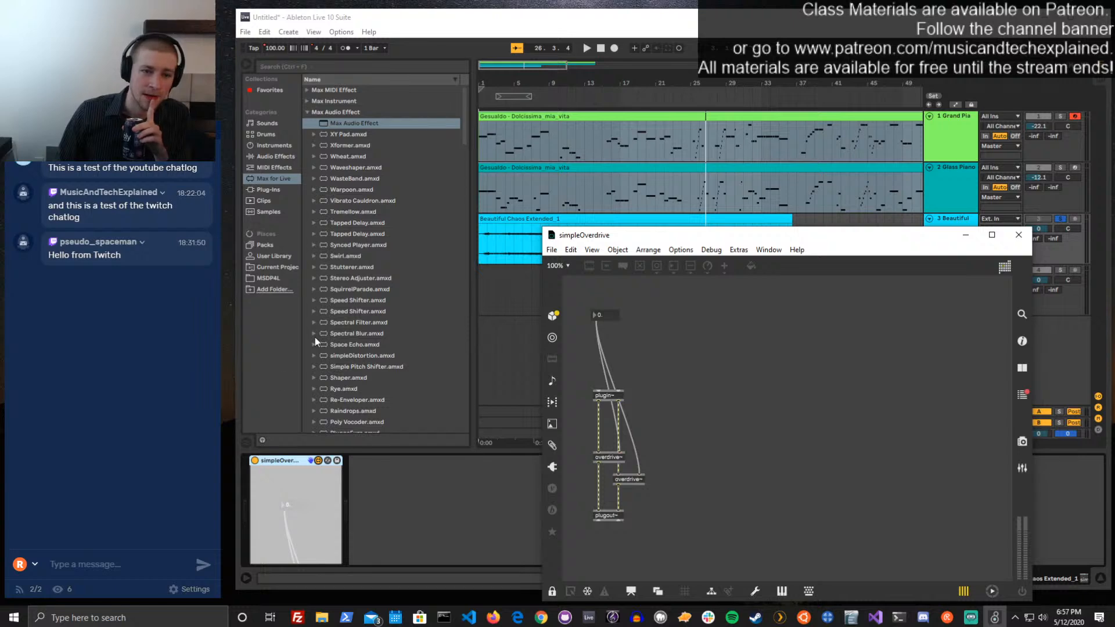
pyautogui.click(1019, 234)
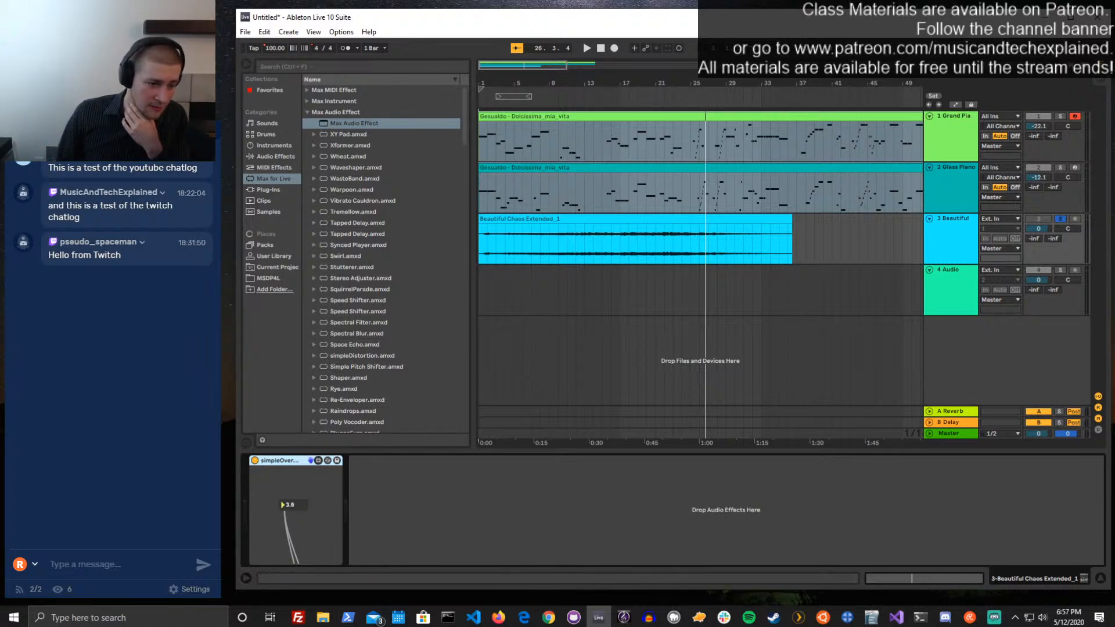
# Set the device's drive factor to 1, start playback, and raise the drive to about 10 while listening
pyautogui.moveTo(294, 506); pyautogui.dragTo(293, 488)
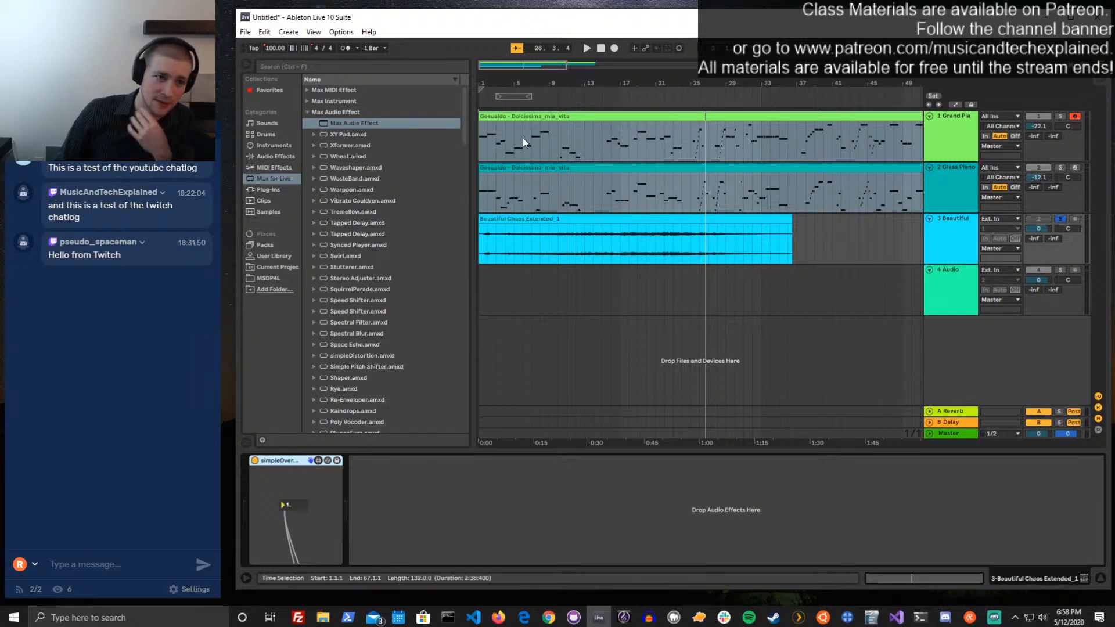
pyautogui.press('space')
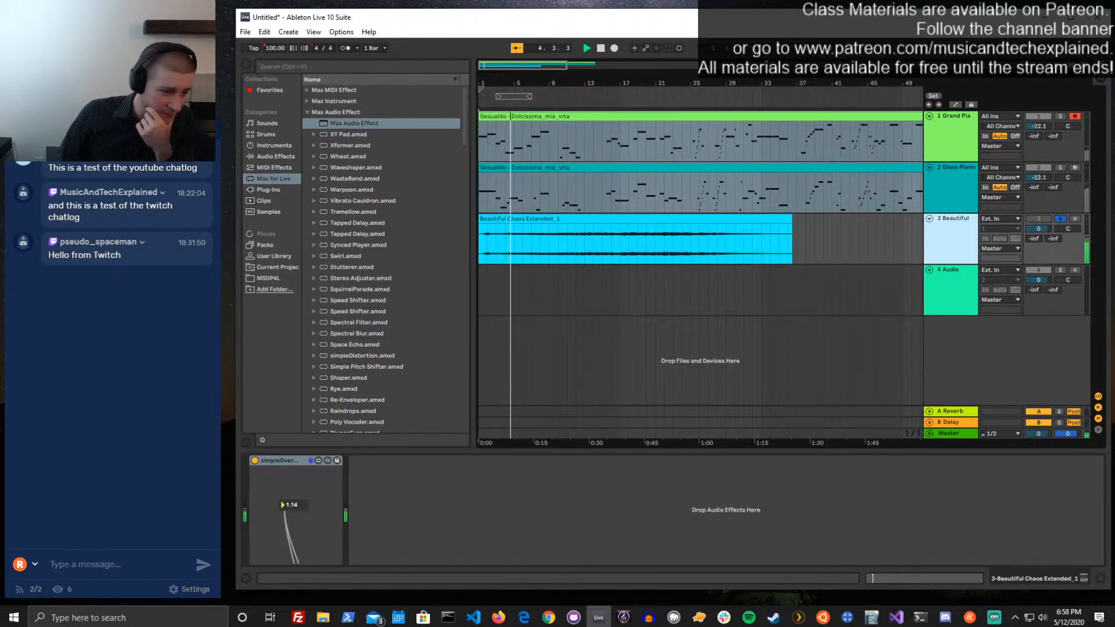
pyautogui.moveTo(291, 504); pyautogui.dragTo(292, 52)
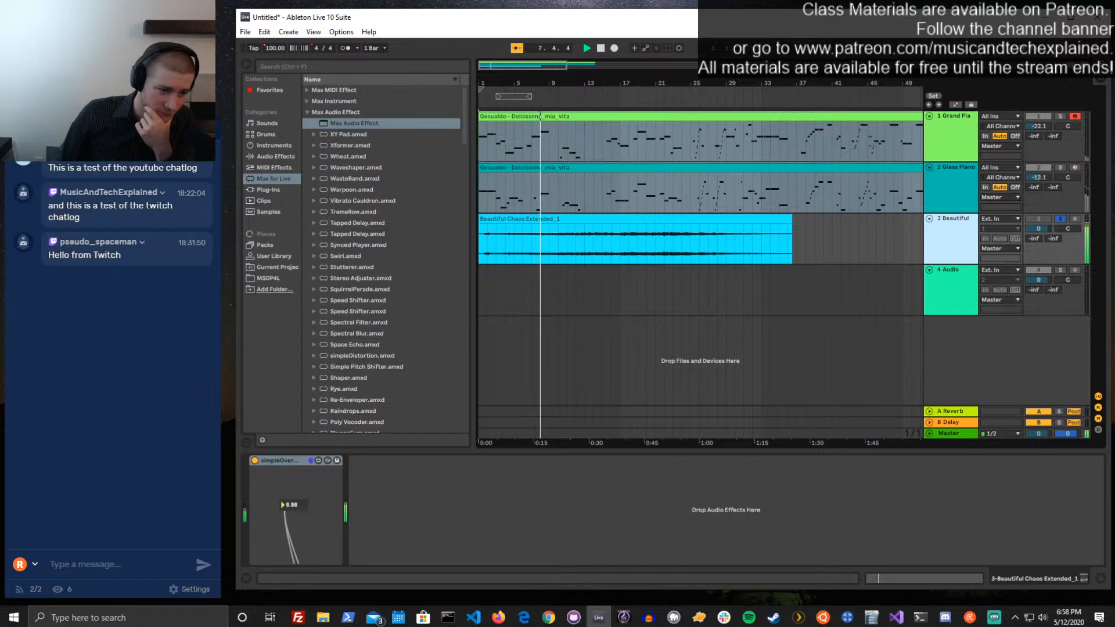
pyautogui.moveTo(291, 505); pyautogui.dragTo(292, 432)
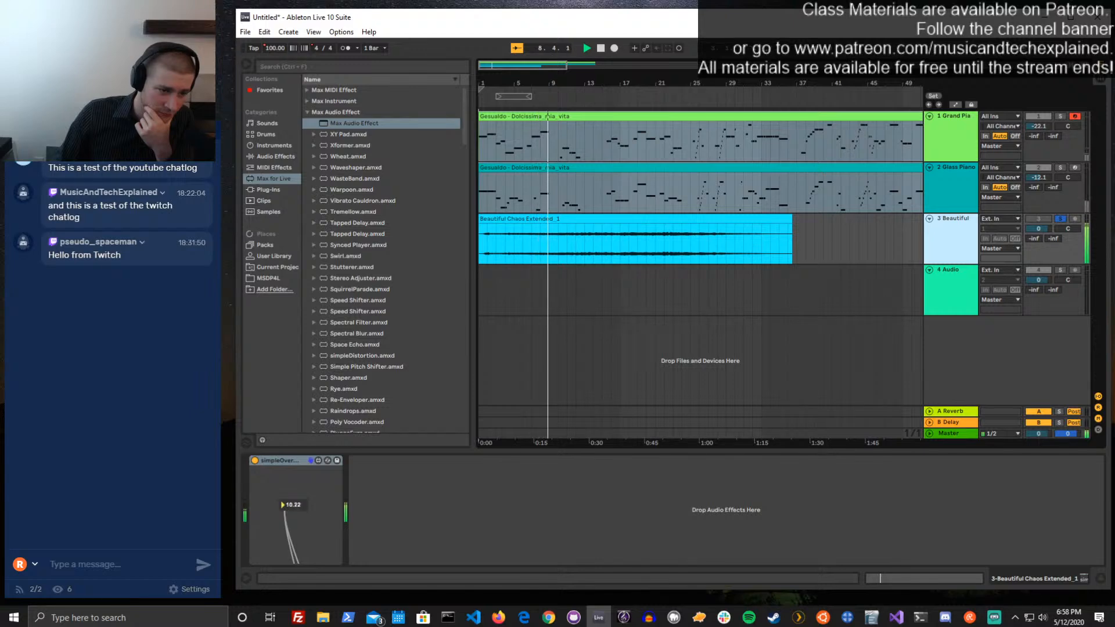
# Compare drive factors of 1 and 10 during playback, return the drive to 1, and stop playback
pyautogui.write('1.')
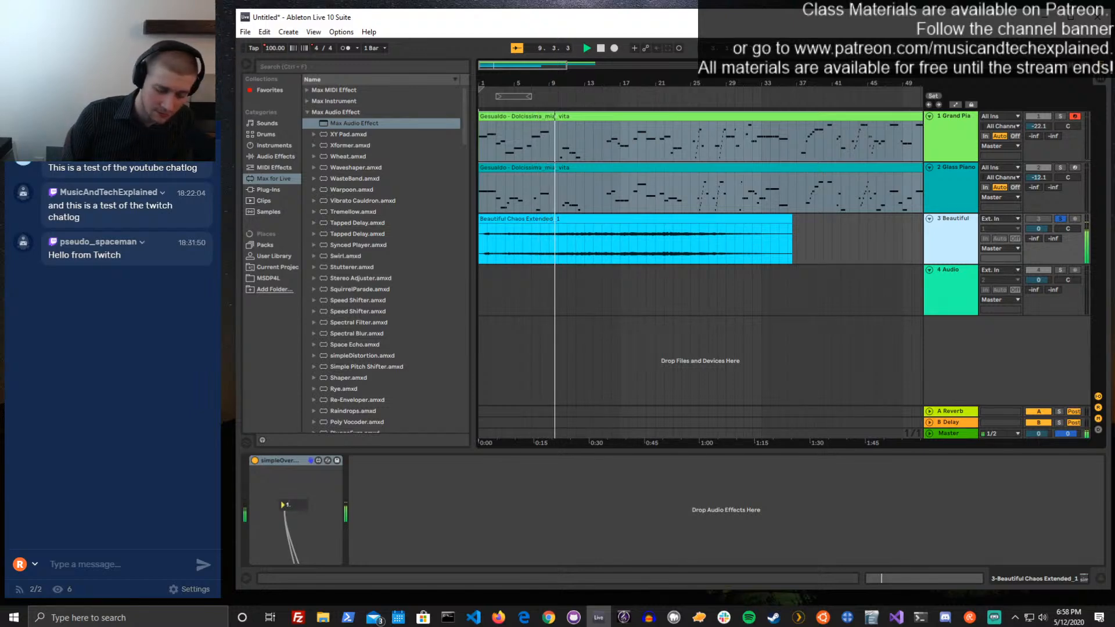
pyautogui.write('0')
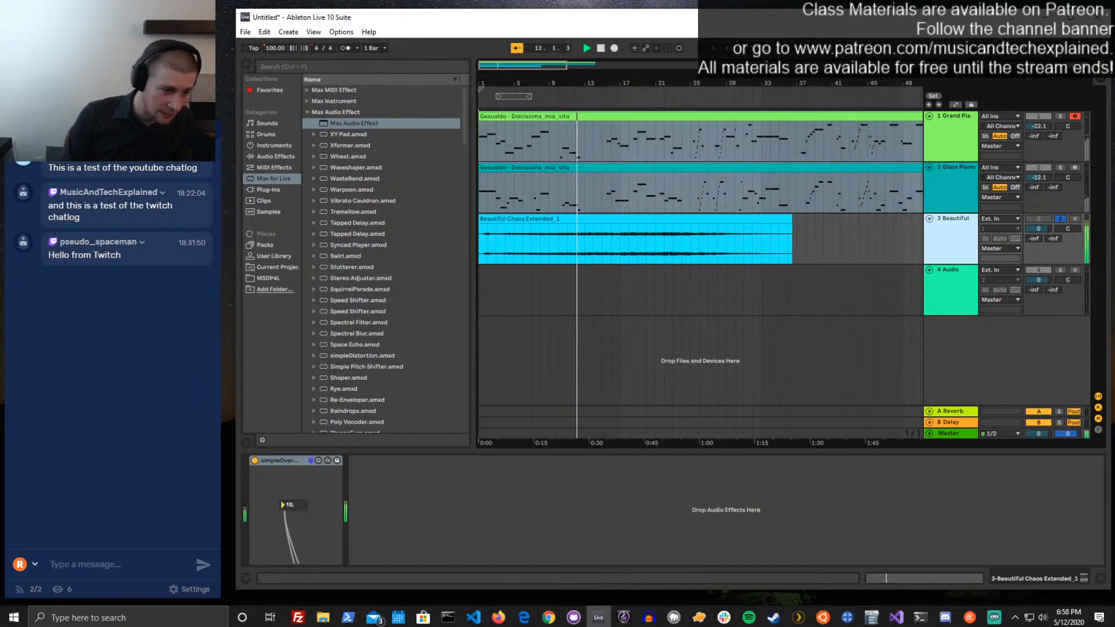
pyautogui.press('BackSpace')
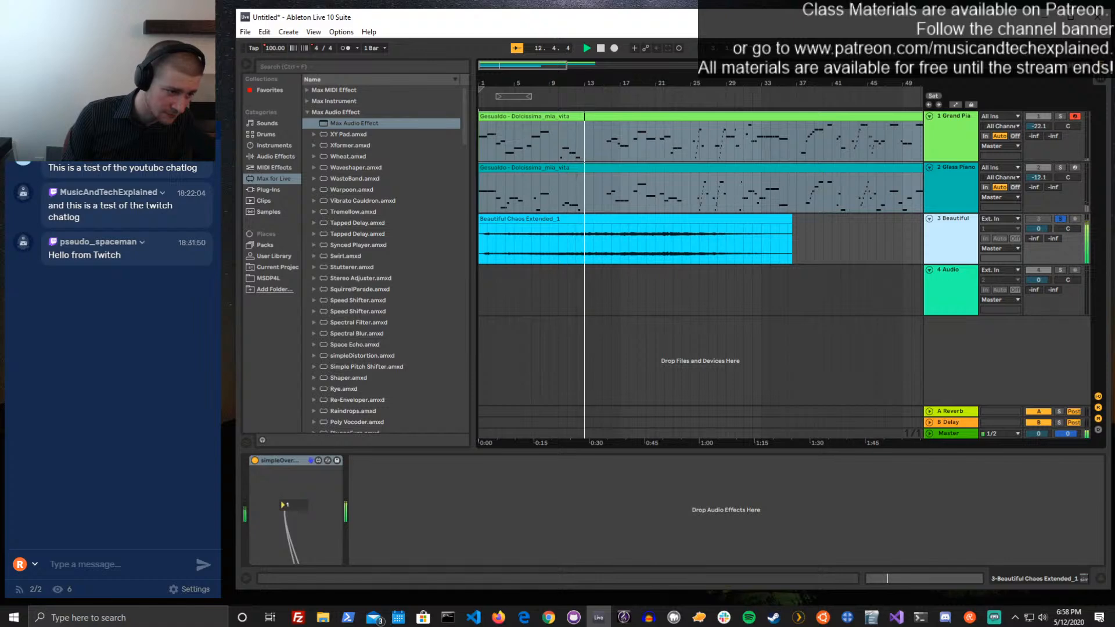
pyautogui.press('Return')
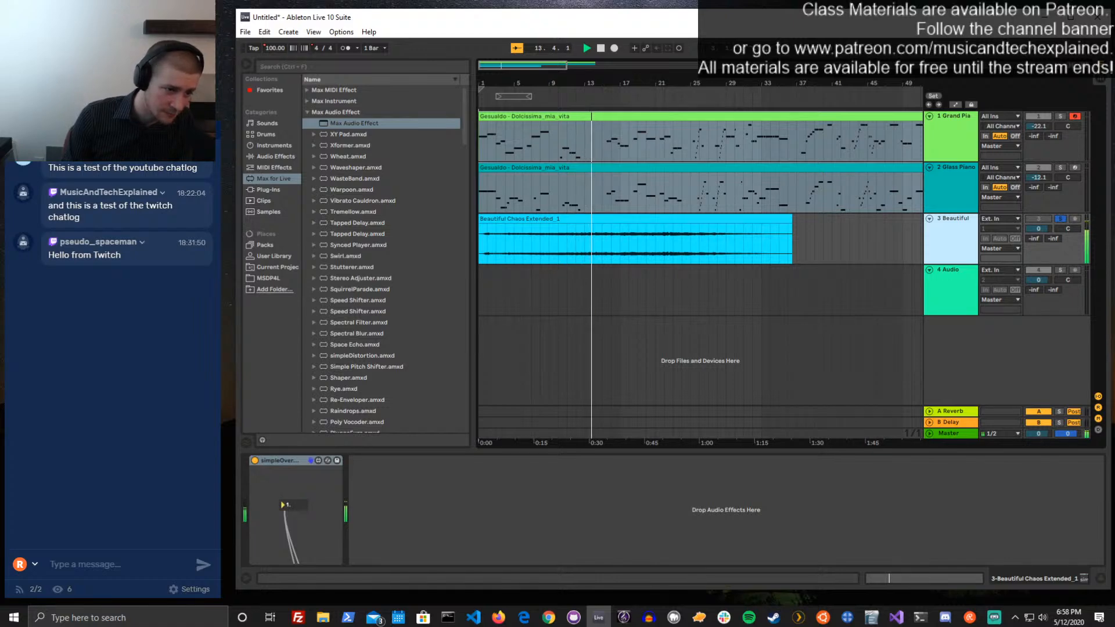
pyautogui.press('space')
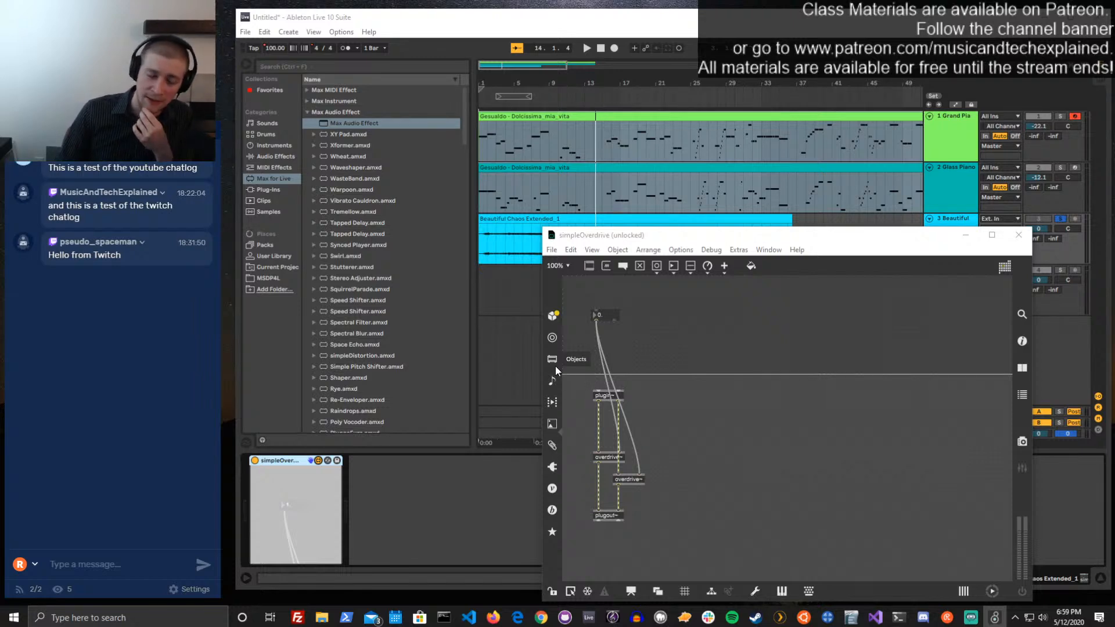
pyautogui.click(647, 334)
pyautogui.write('nl')
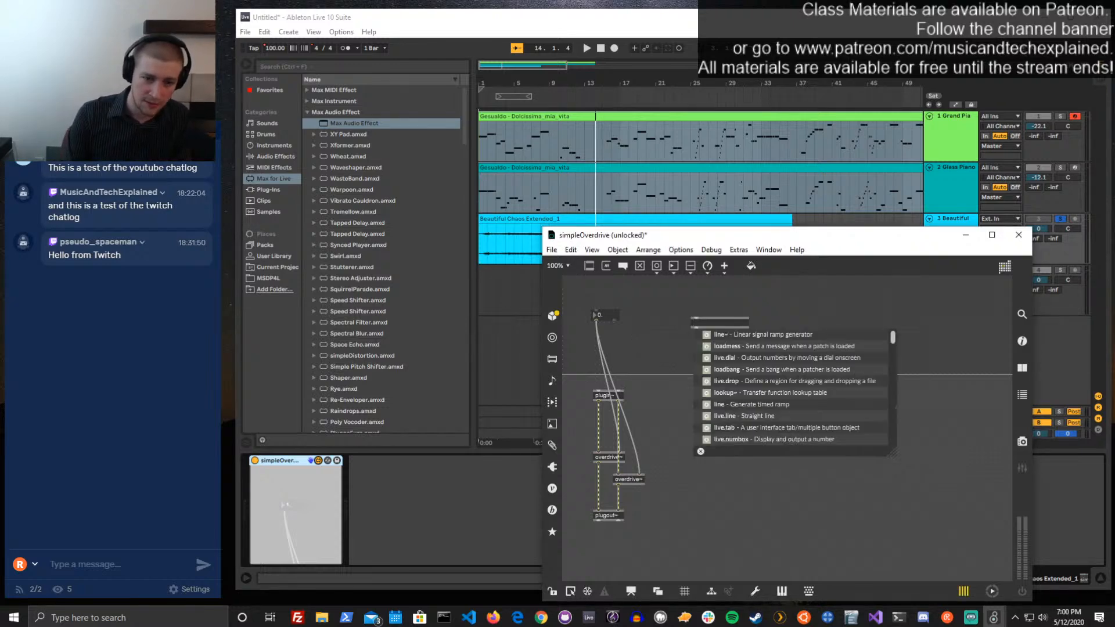
pyautogui.write('ive.dial')
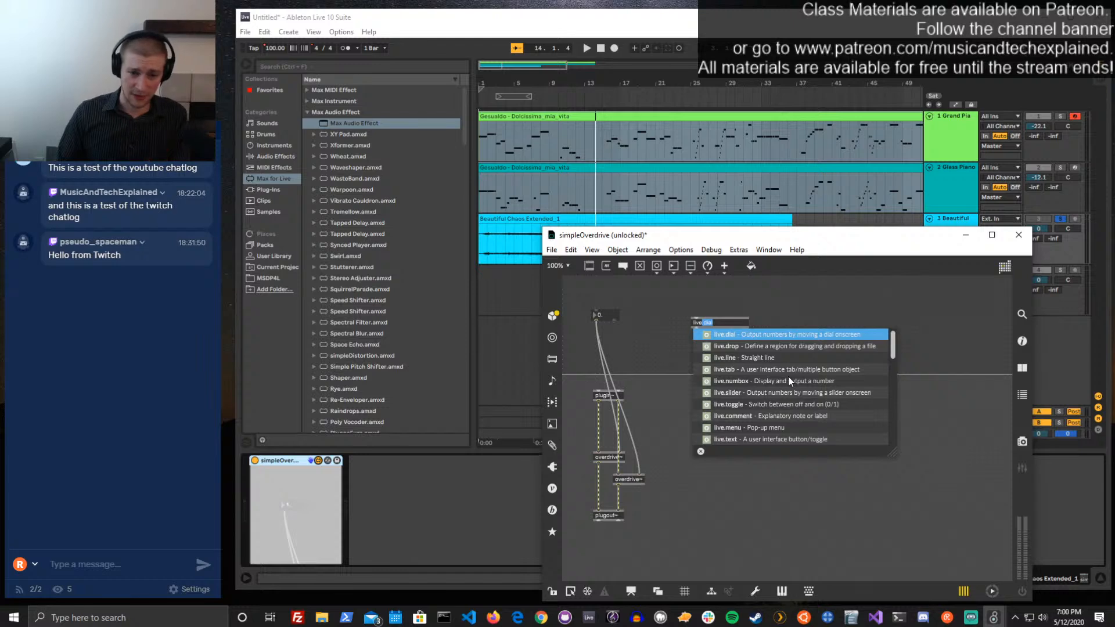
pyautogui.scroll(-10, 789, 377)
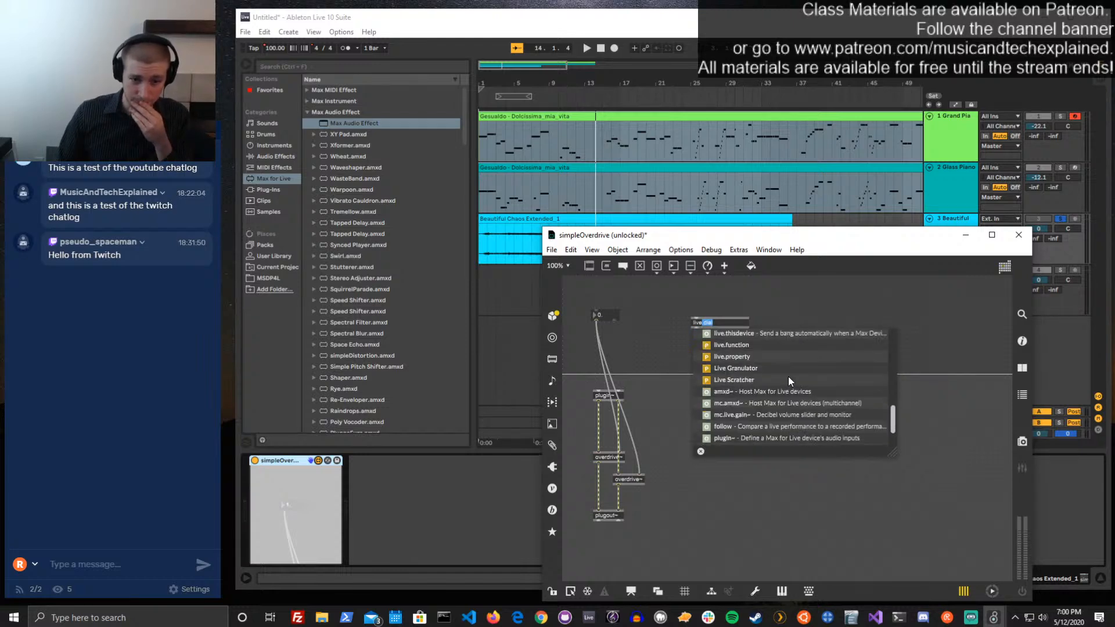
pyautogui.scroll(3, 789, 376)
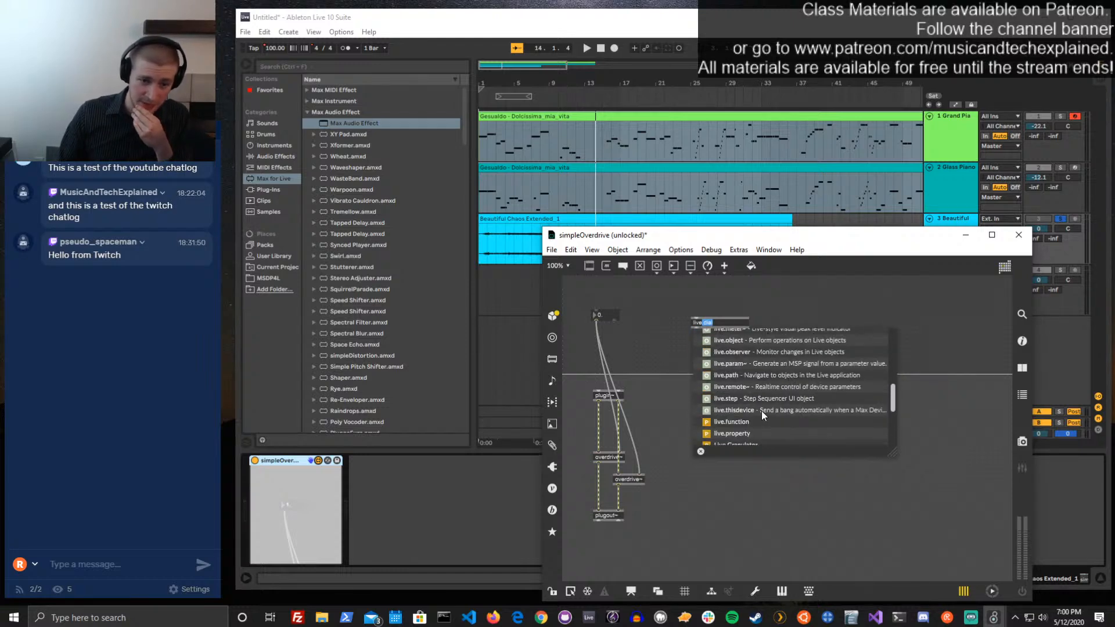
pyautogui.scroll(4, 761, 410)
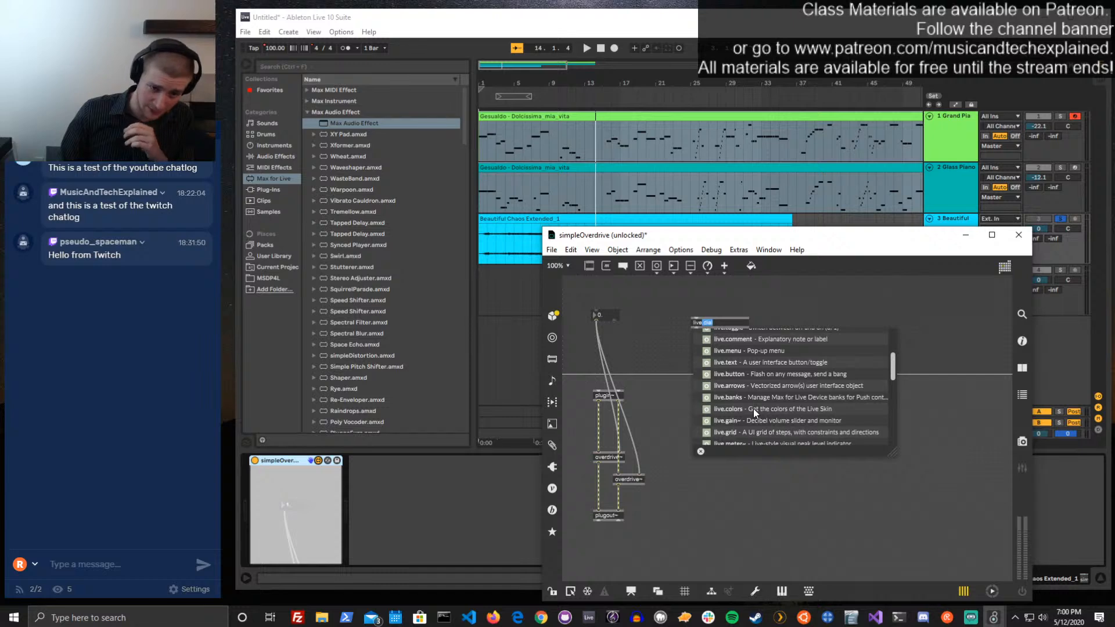
pyautogui.scroll(3, 754, 409)
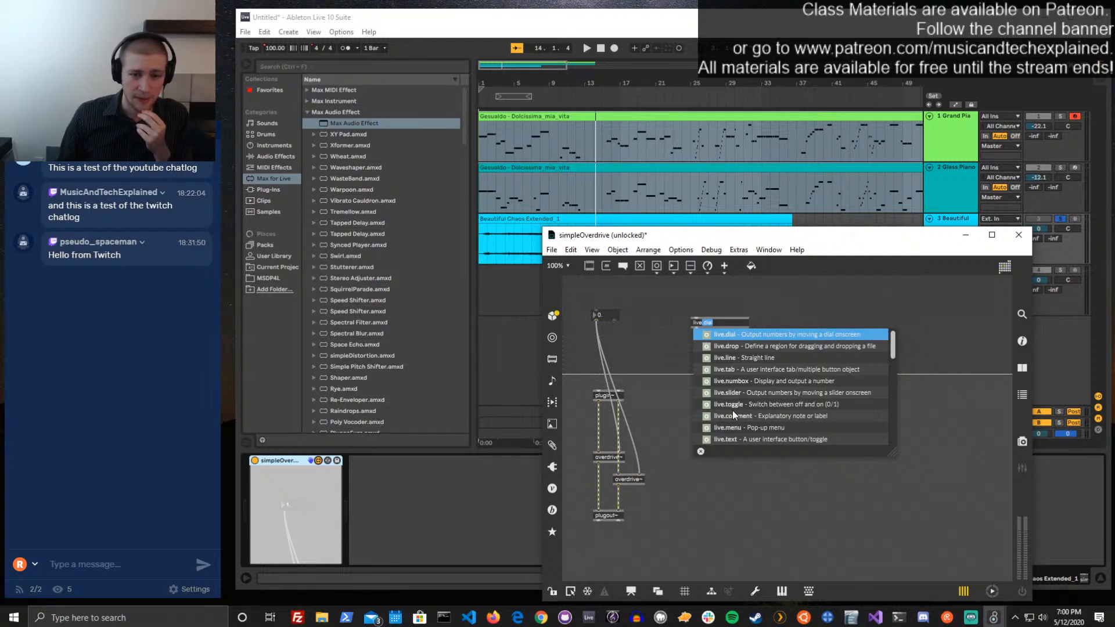
pyautogui.press('Return')
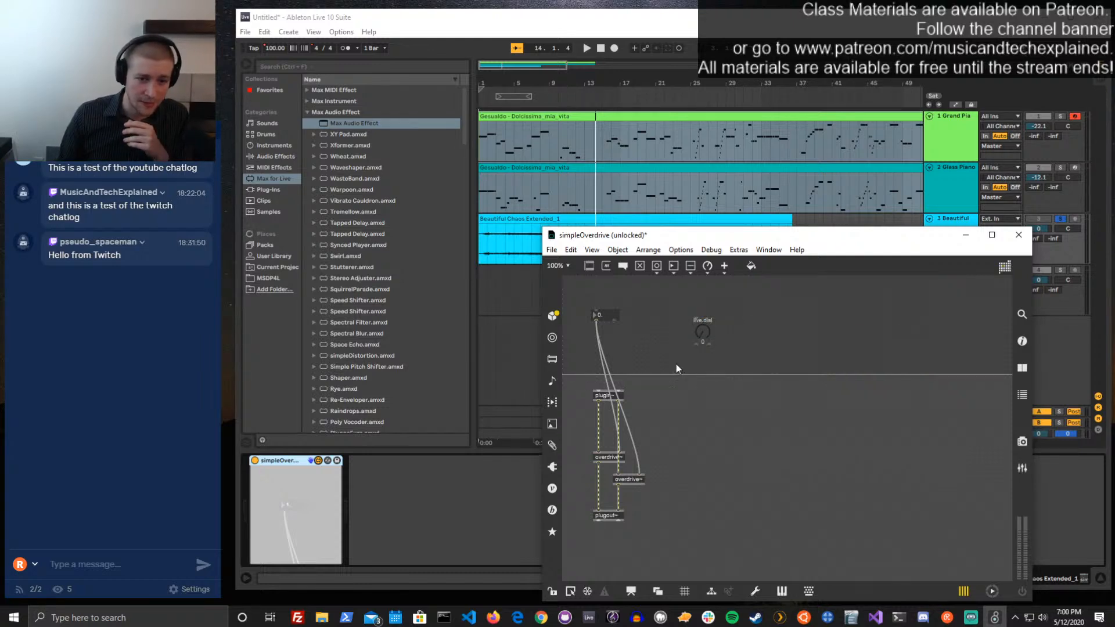
pyautogui.moveTo(724, 311); pyautogui.dragTo(685, 347)
pyautogui.press('Delete')
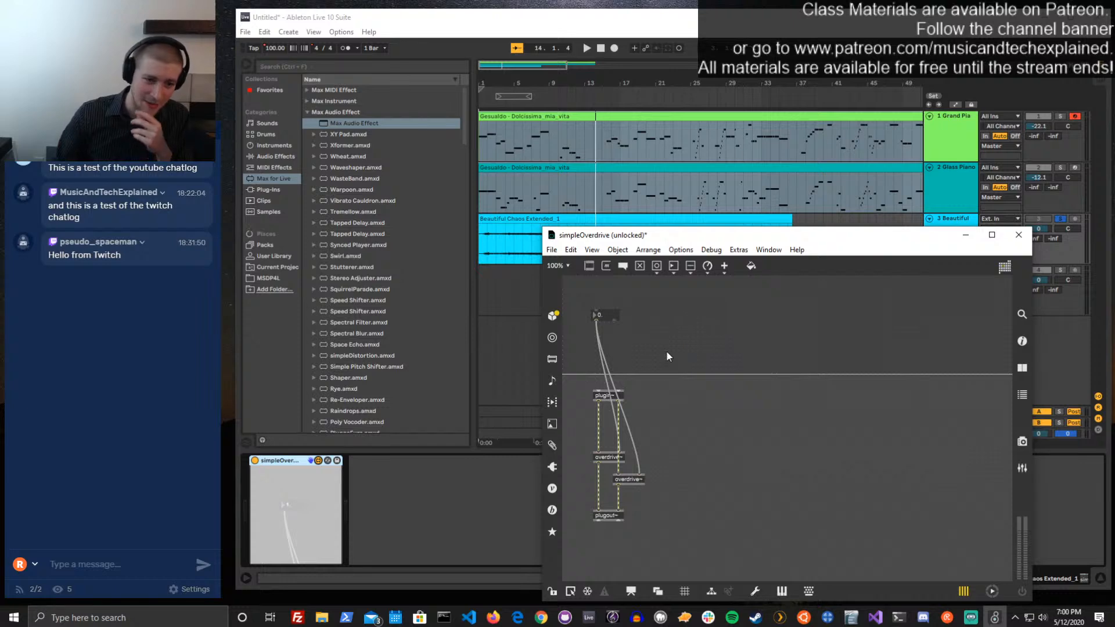
# Filter the full object library for "live" and place a live.numbox beside the number box above the device limit line
pyautogui.click(554, 359)
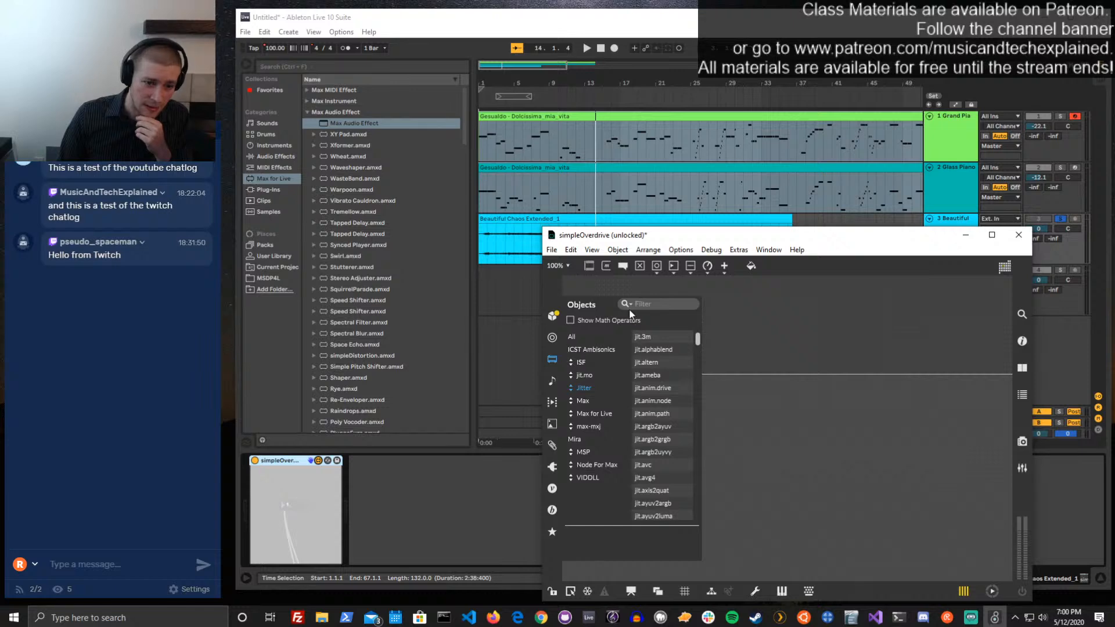
pyautogui.click(658, 304)
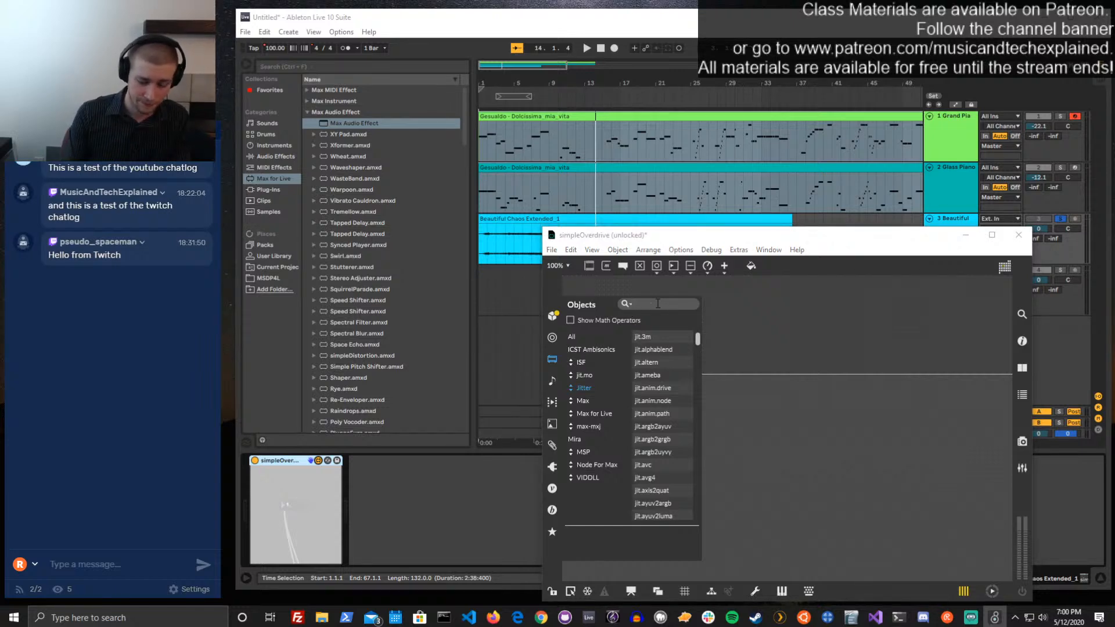
pyautogui.write('live')
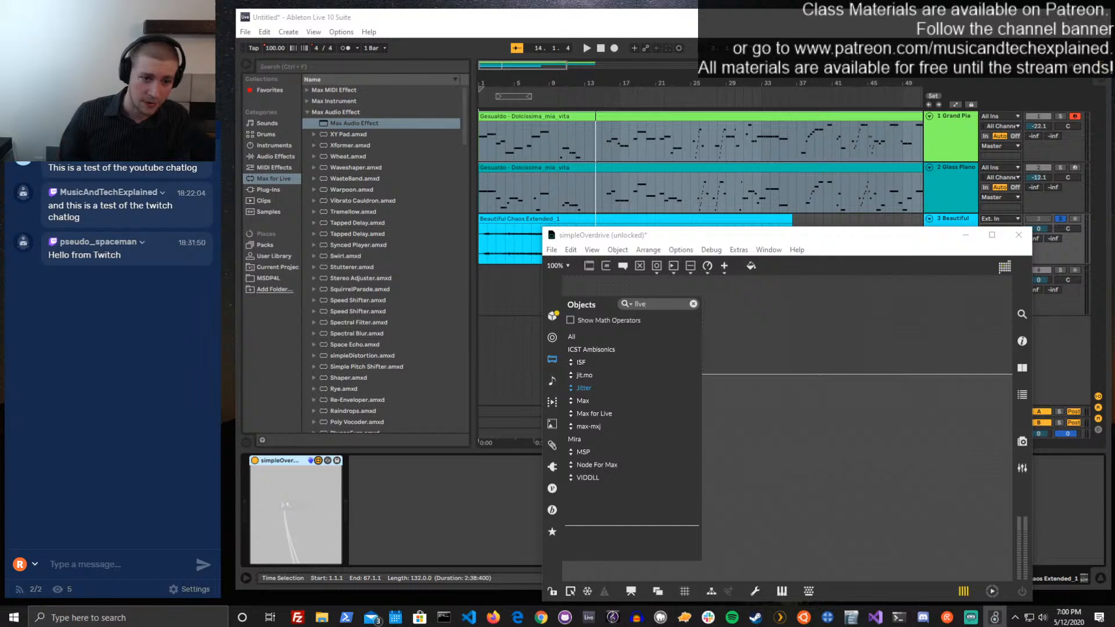
pyautogui.click(573, 340)
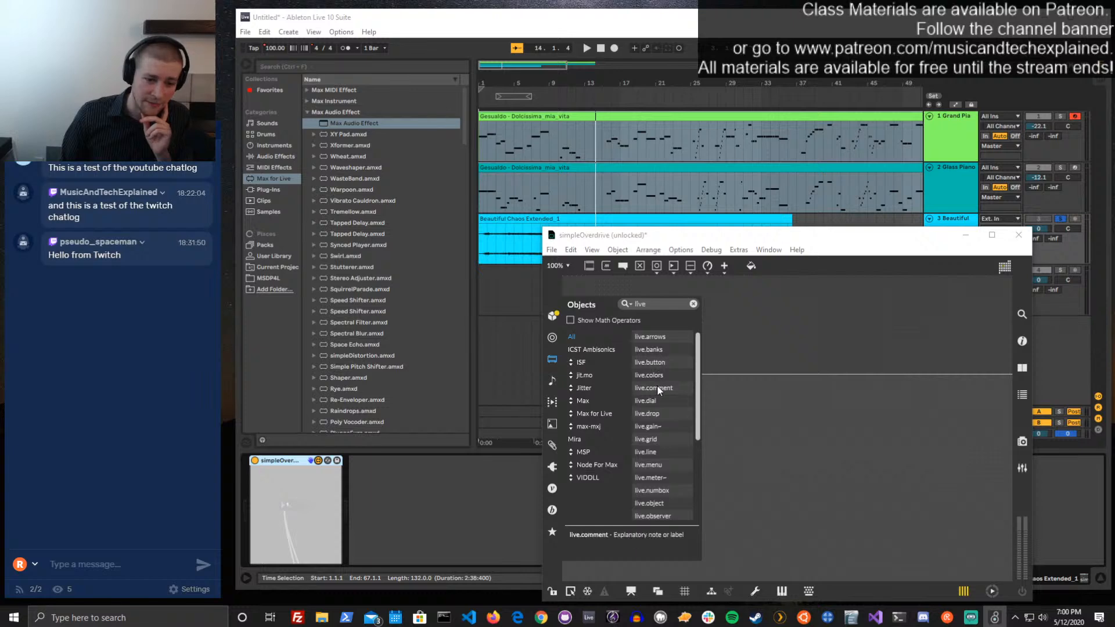
pyautogui.scroll(-3, 659, 419)
pyautogui.scroll(-3, 661, 419)
pyautogui.scroll(-4, 662, 421)
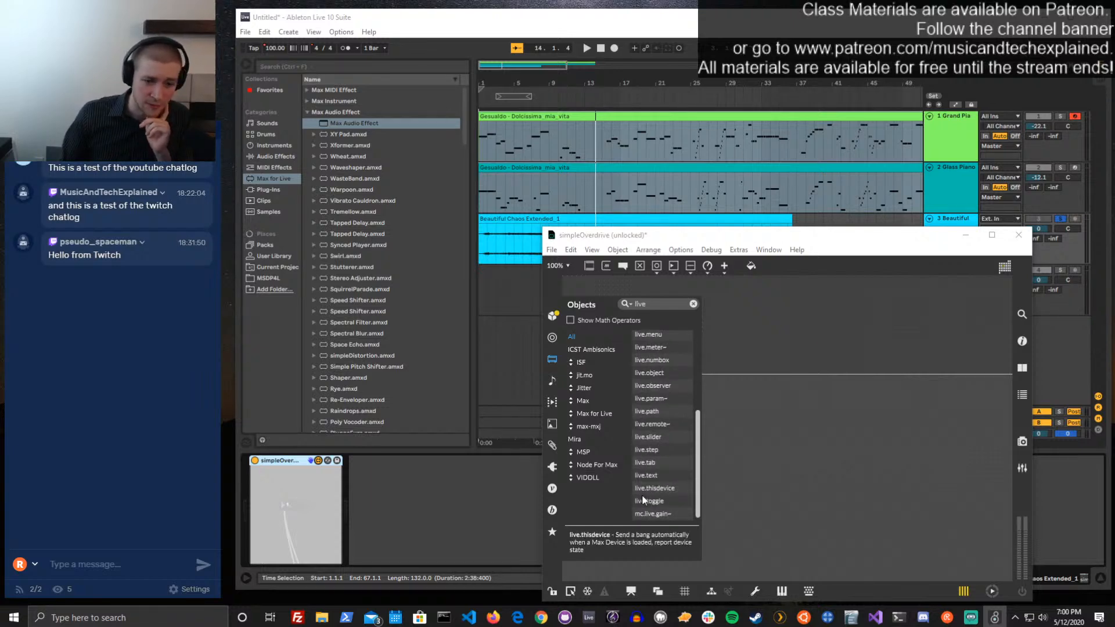
pyautogui.scroll(3, 652, 482)
pyautogui.scroll(7, 653, 475)
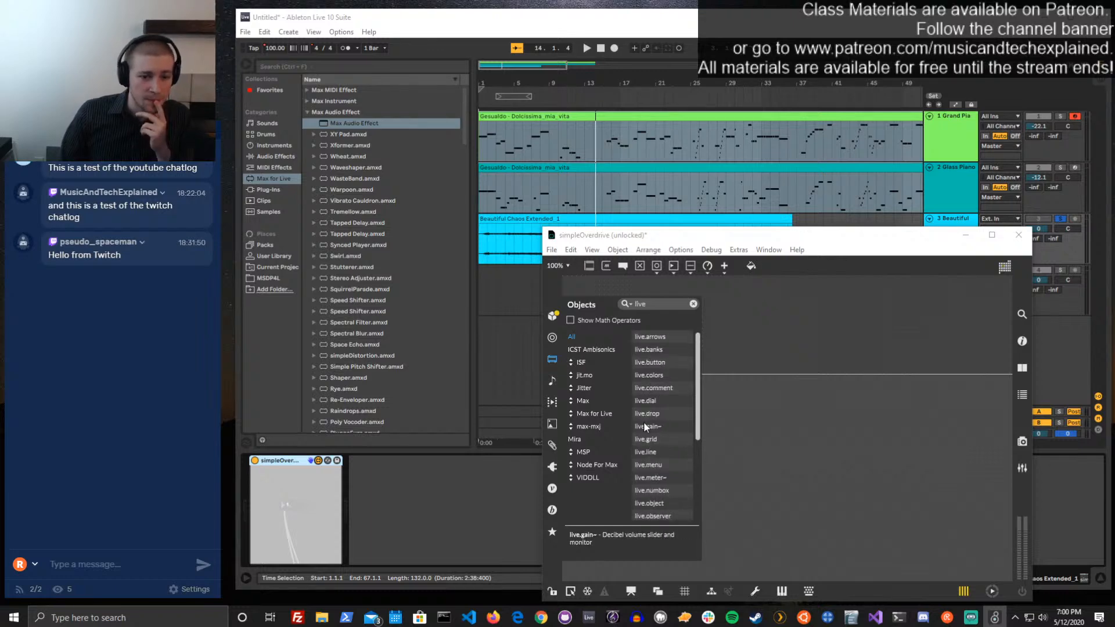
pyautogui.scroll(-3, 655, 455)
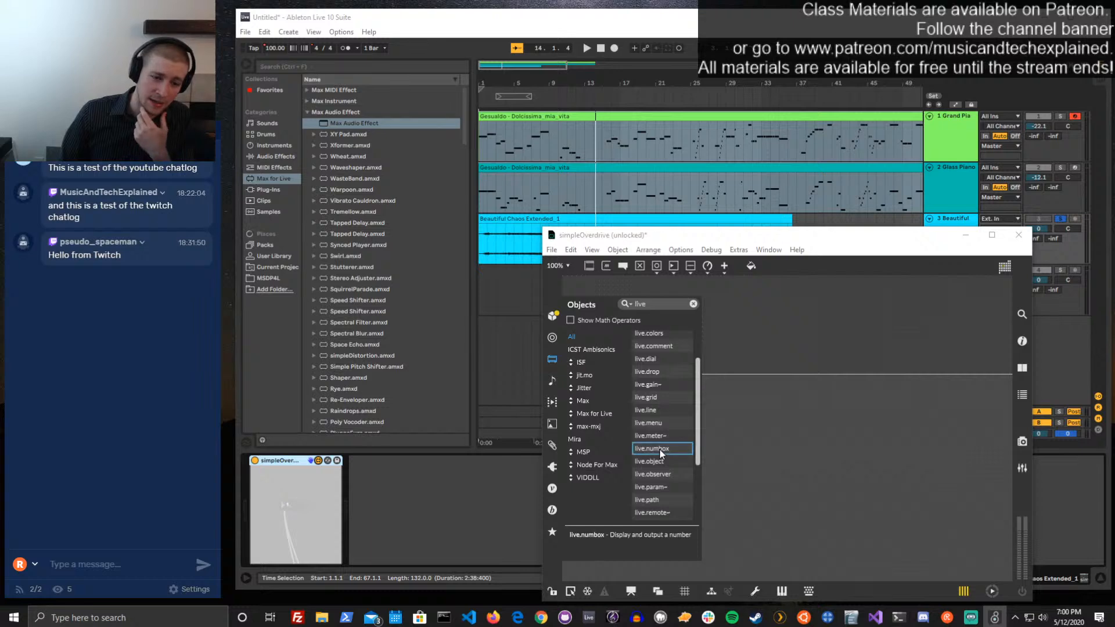
pyautogui.moveTo(660, 449); pyautogui.dragTo(655, 315)
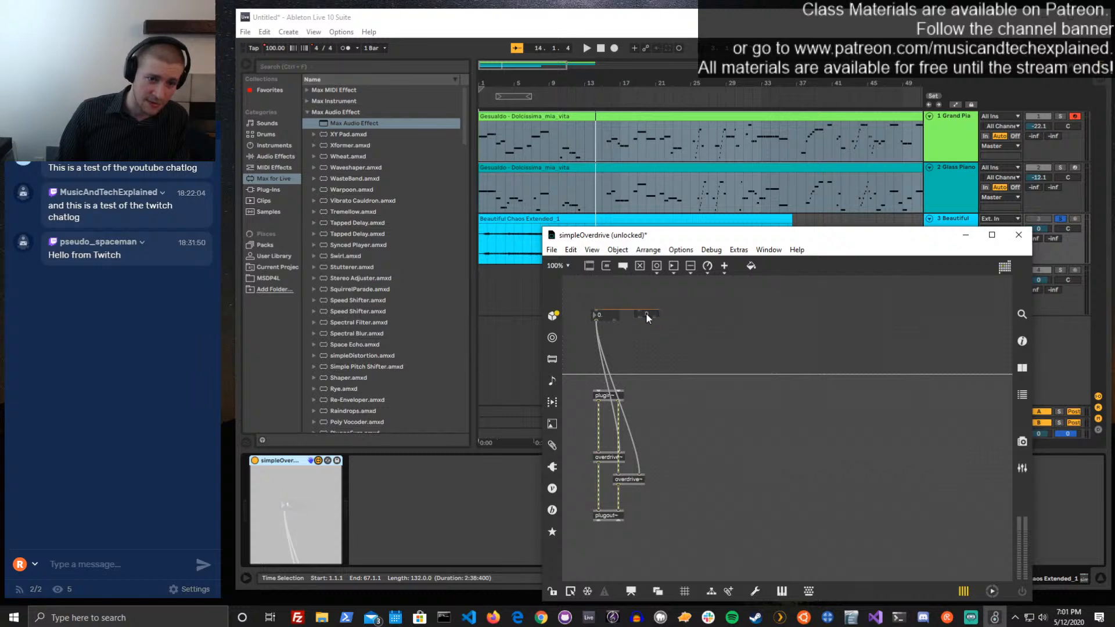
# Lock the patch, test the live.numbox between 0 and 127, and change the plain number box for comparison
pyautogui.hotkey('ctrl', 'e')
pyautogui.moveTo(644, 316); pyautogui.dragTo(643, 280)
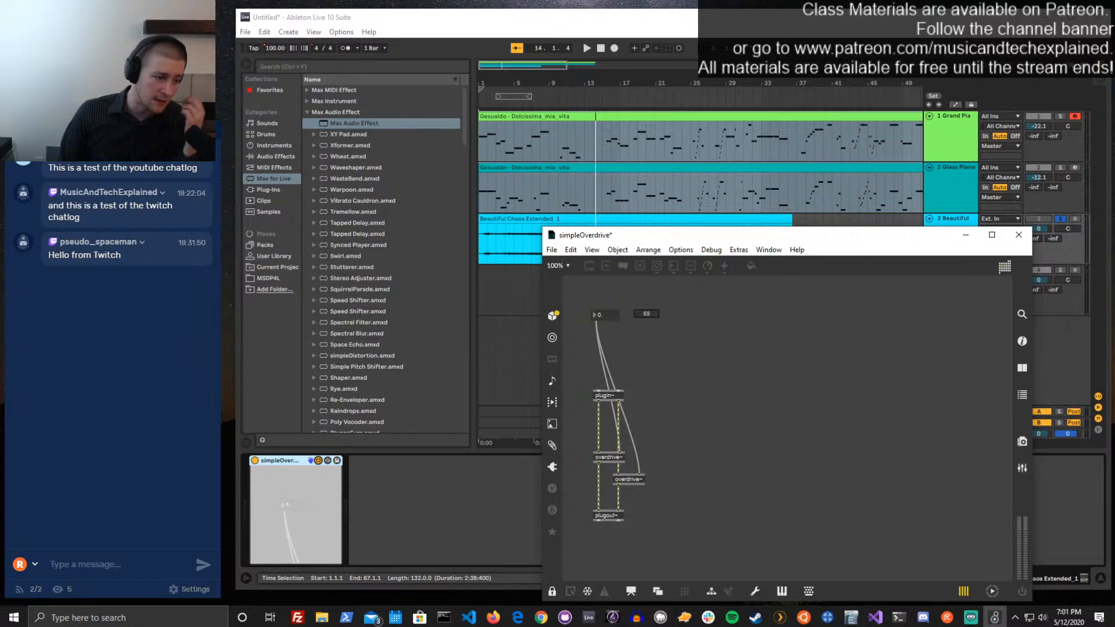
pyautogui.moveTo(643, 283); pyautogui.dragTo(643, 316)
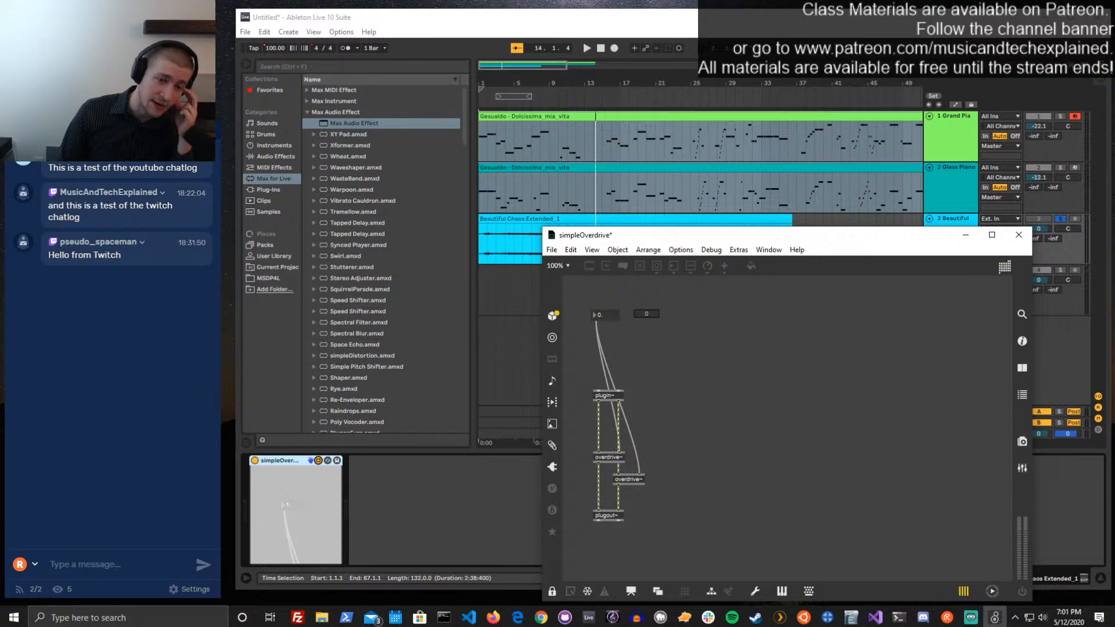
pyautogui.moveTo(643, 316); pyautogui.dragTo(644, 310)
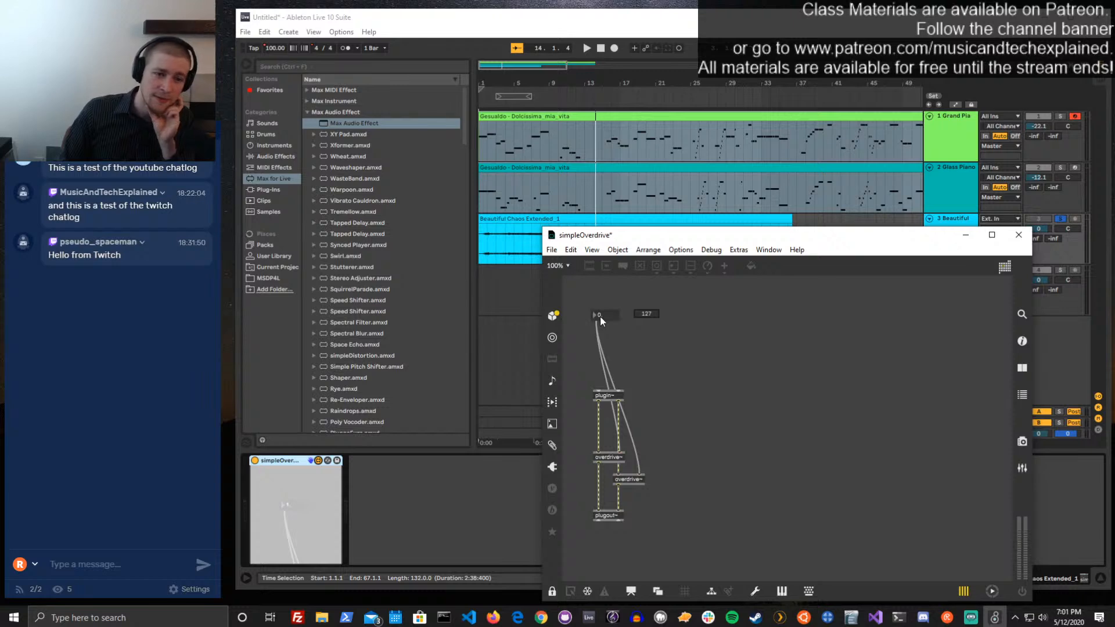
pyautogui.moveTo(602, 314); pyautogui.dragTo(602, 337)
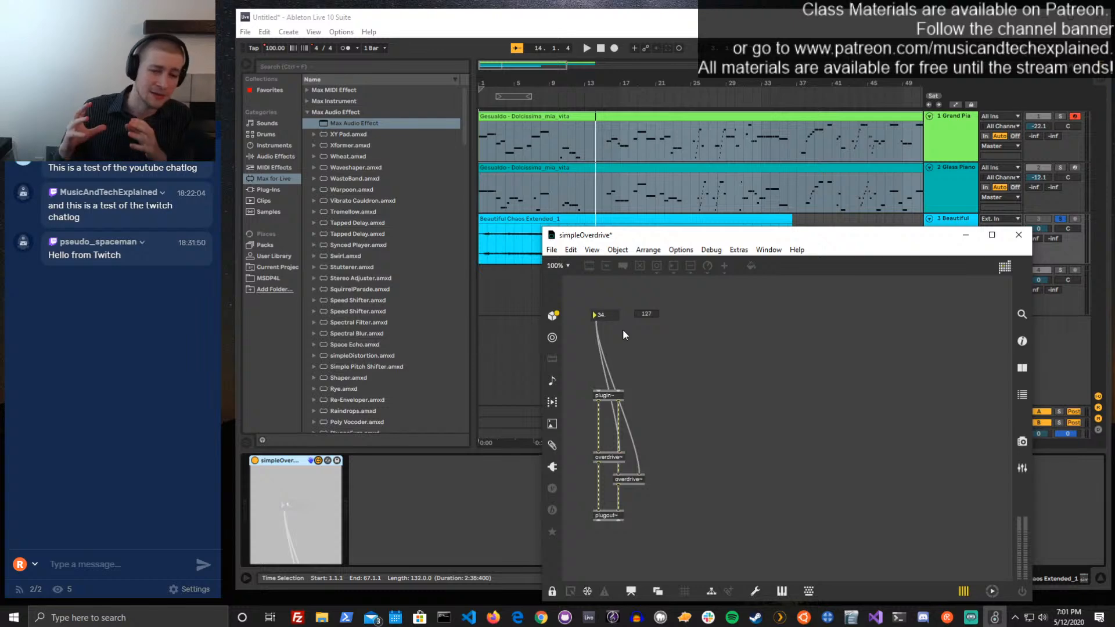
# Unlock the patch, inspect the live.numbox's Parameter settings, including type, range and unit style, and close the inspector
pyautogui.hotkey('ctrl', 'e')
pyautogui.click(649, 314)
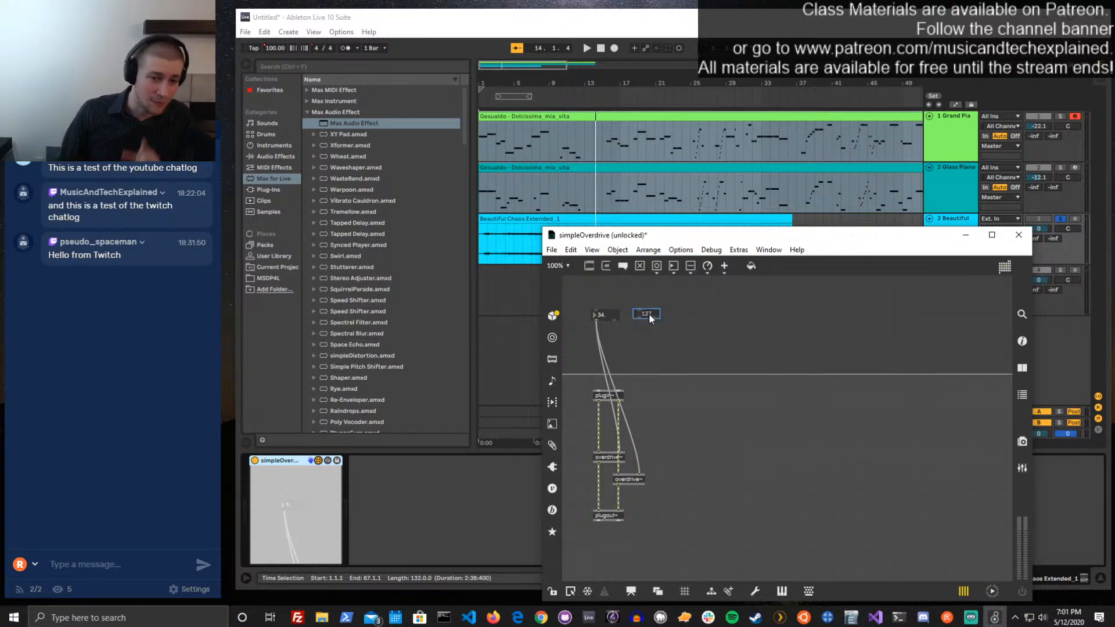
pyautogui.hotkey('ctrl', 'i')
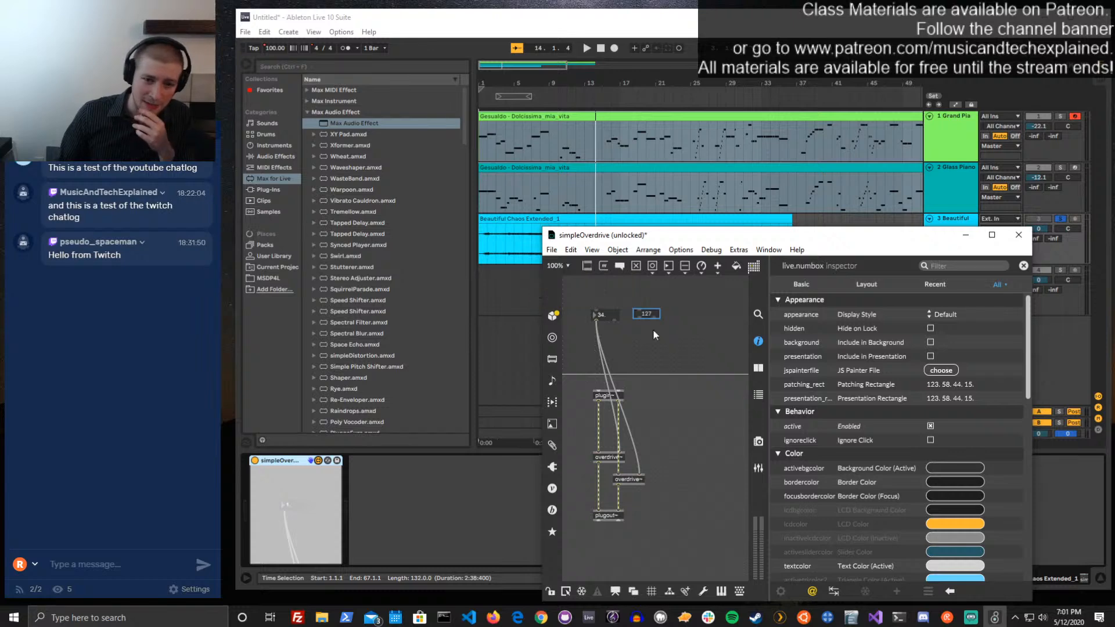
pyautogui.scroll(-10, 938, 419)
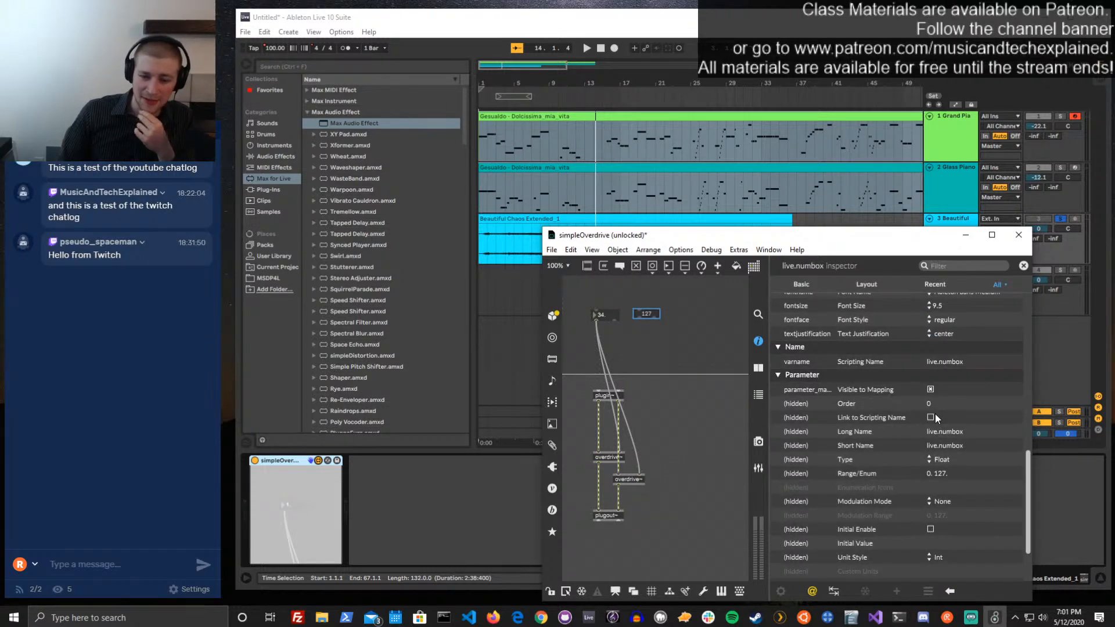
pyautogui.scroll(-3, 935, 418)
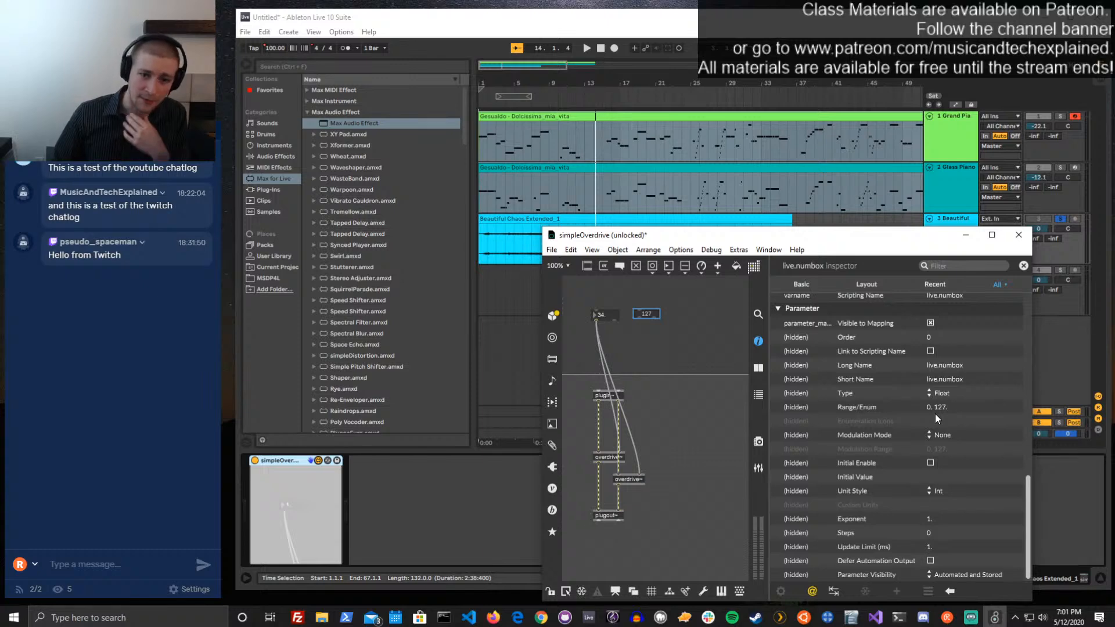
pyautogui.click(1023, 266)
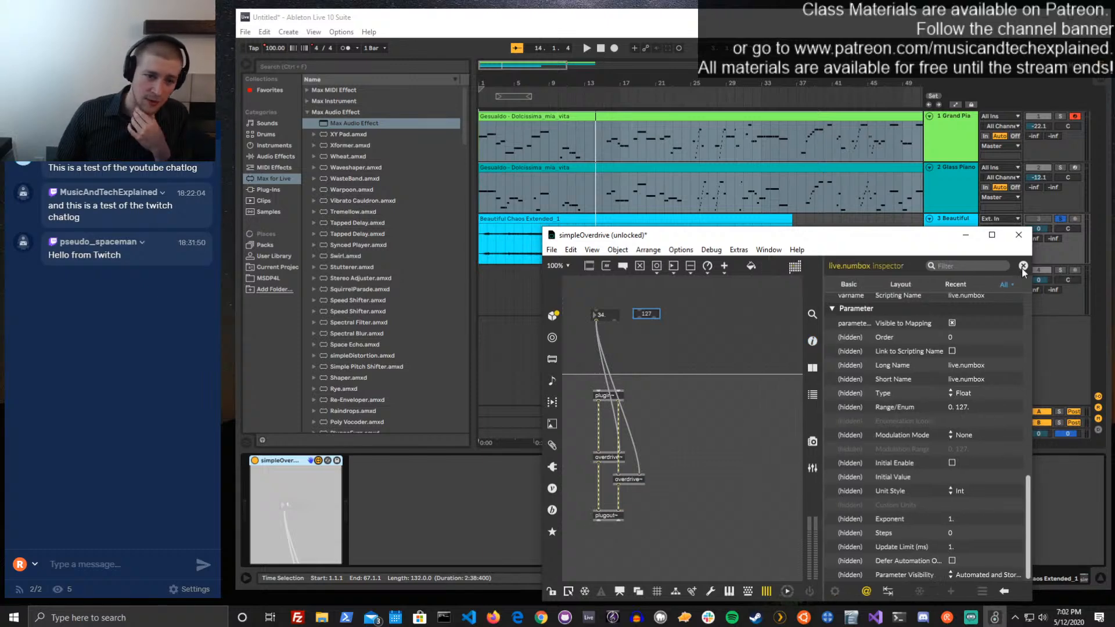
# Add a live.dial beside the live.numbox, lock the patch, and turn the dial to about 73
pyautogui.click(678, 317)
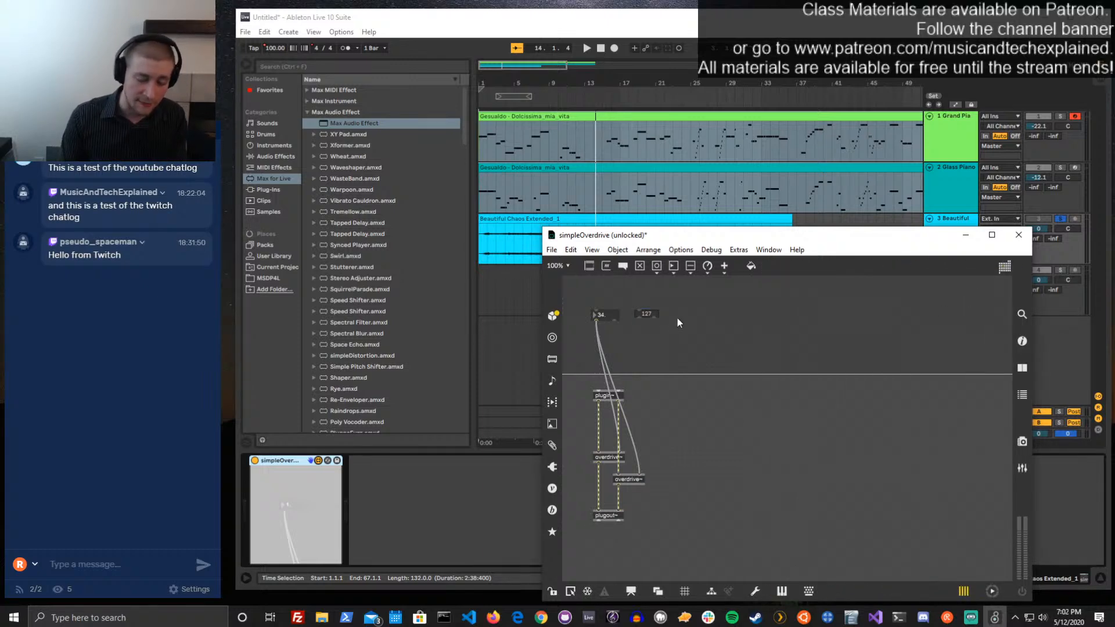
pyautogui.write('n')
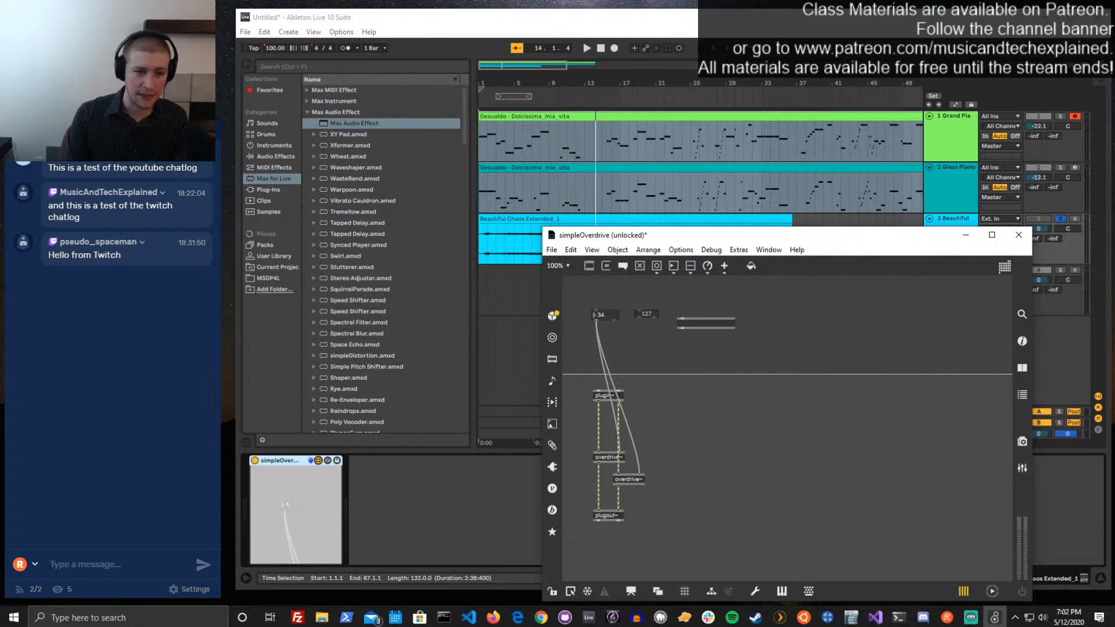
pyautogui.write('live.dial')
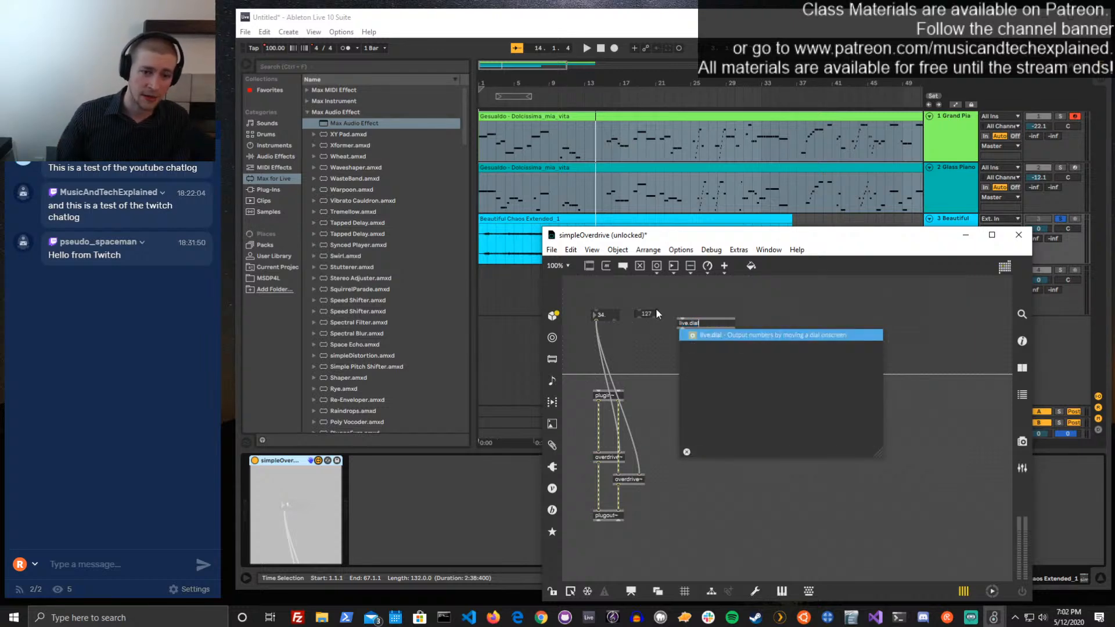
pyautogui.press('Return')
pyautogui.hotkey('ctrl', 'e')
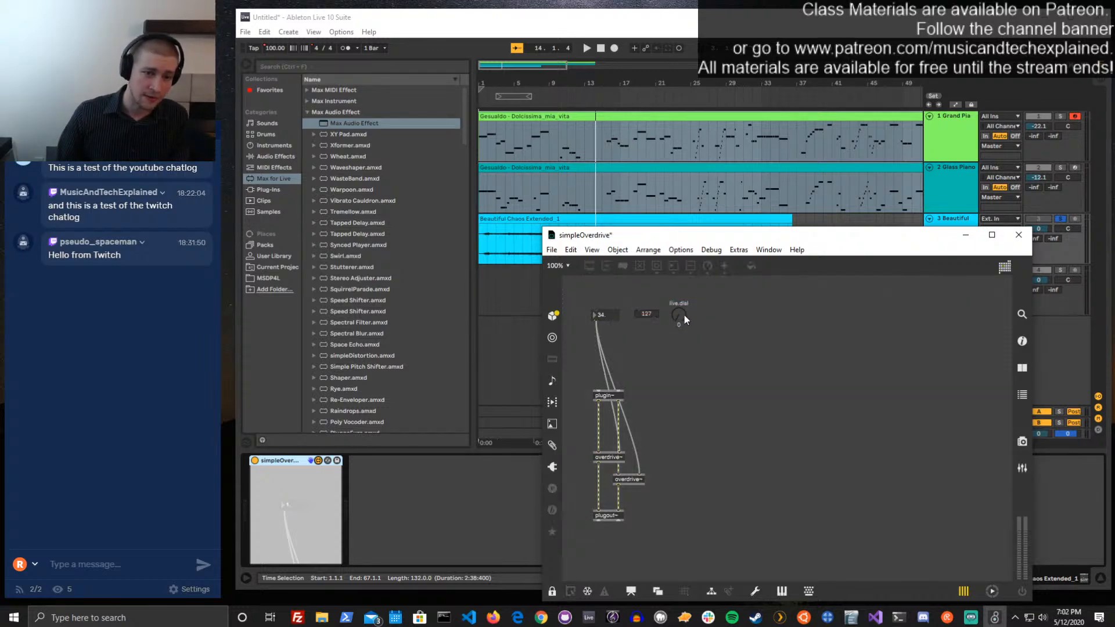
pyautogui.moveTo(684, 314); pyautogui.dragTo(684, 259)
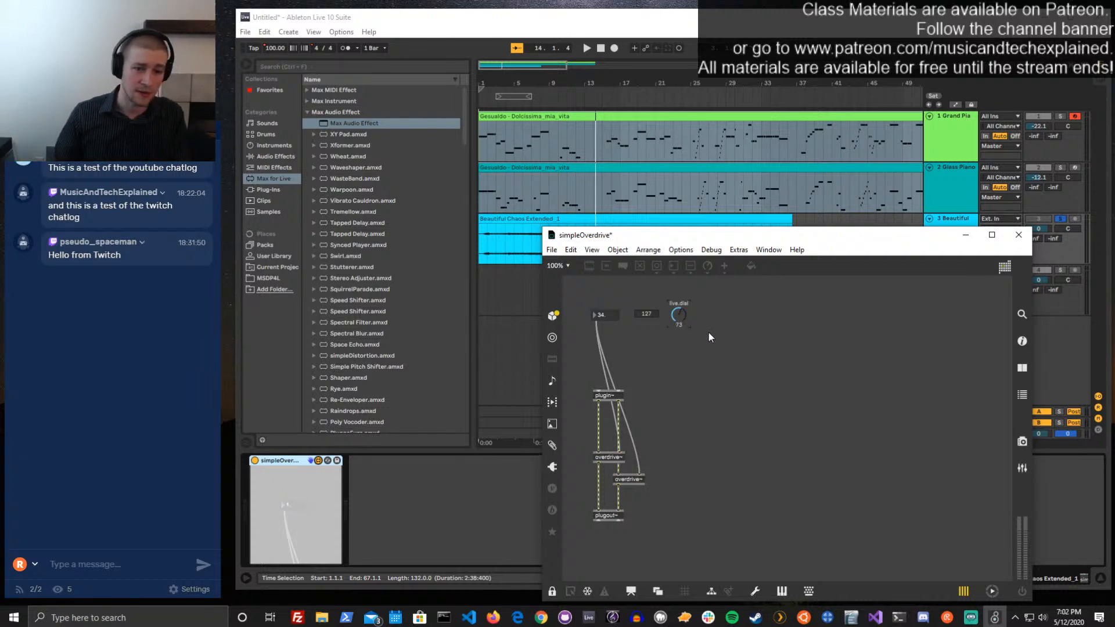
# Unlock the patch, add a live.slider beside the live.dial, lock it again, and move the slider to about 57
pyautogui.hotkey('ctrl', 'e')
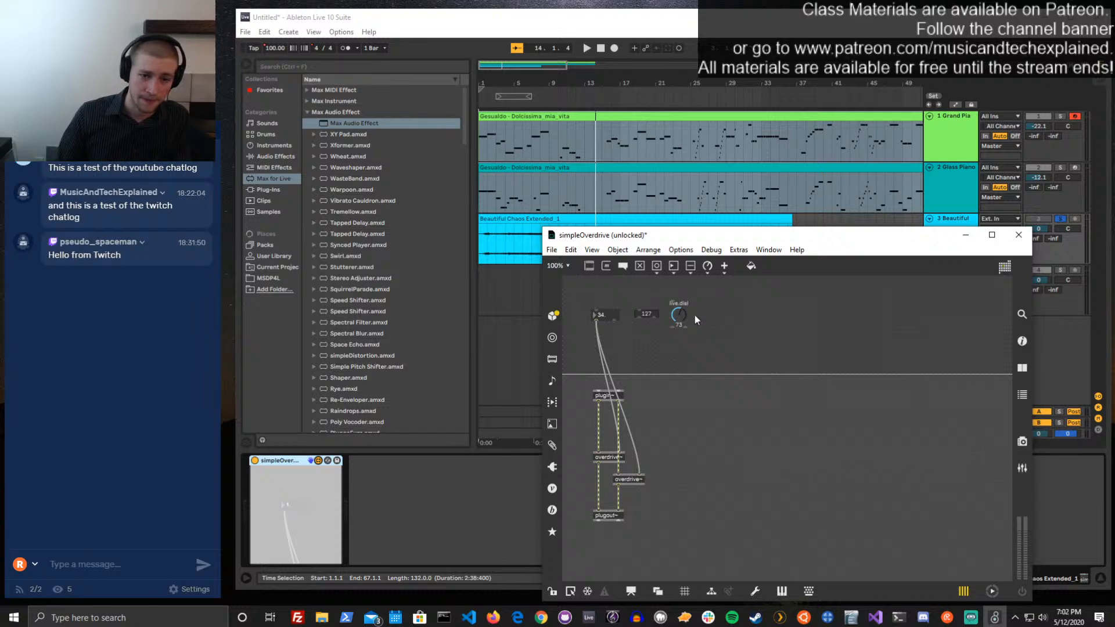
pyautogui.write('nlive.')
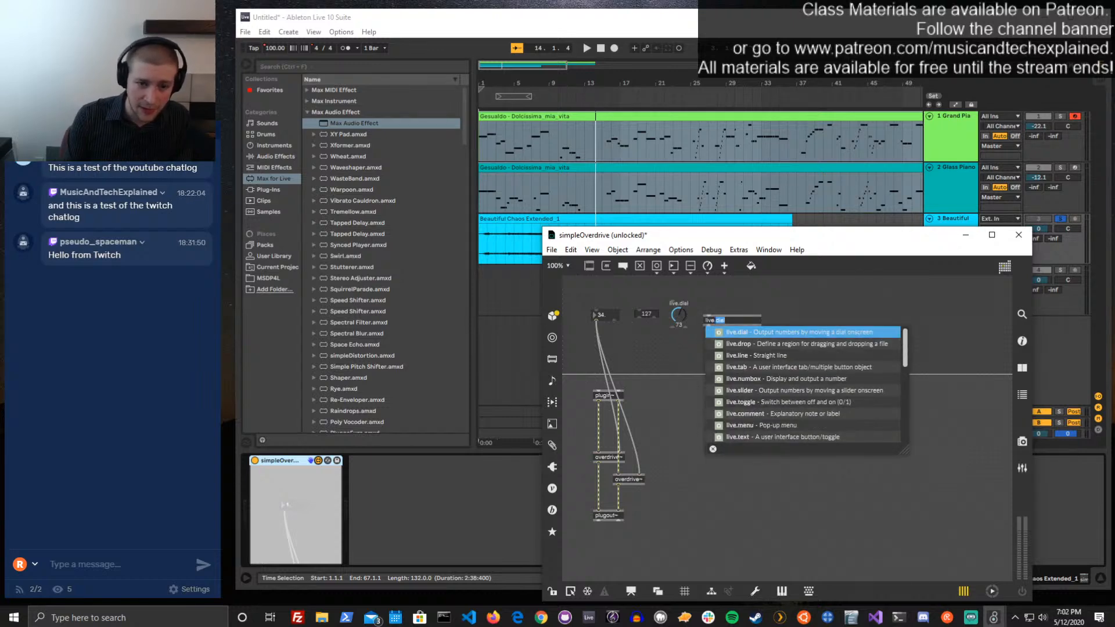
pyautogui.press('Down')
pyautogui.press('Down')
pyautogui.press('Down')
pyautogui.press('Down')
pyautogui.press('Down')
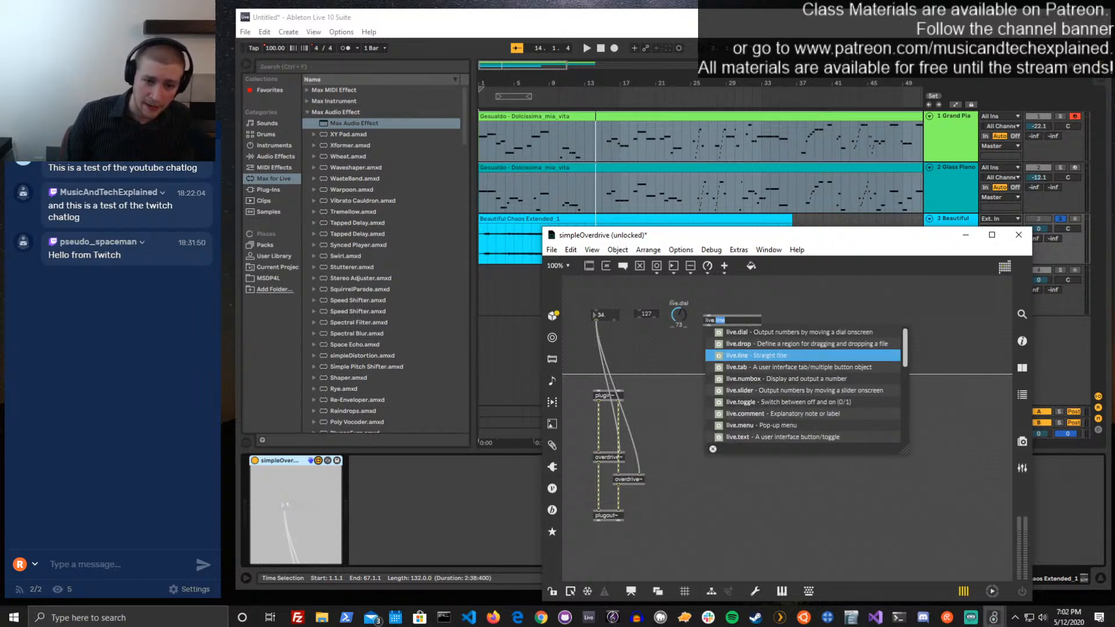
pyautogui.press('Return')
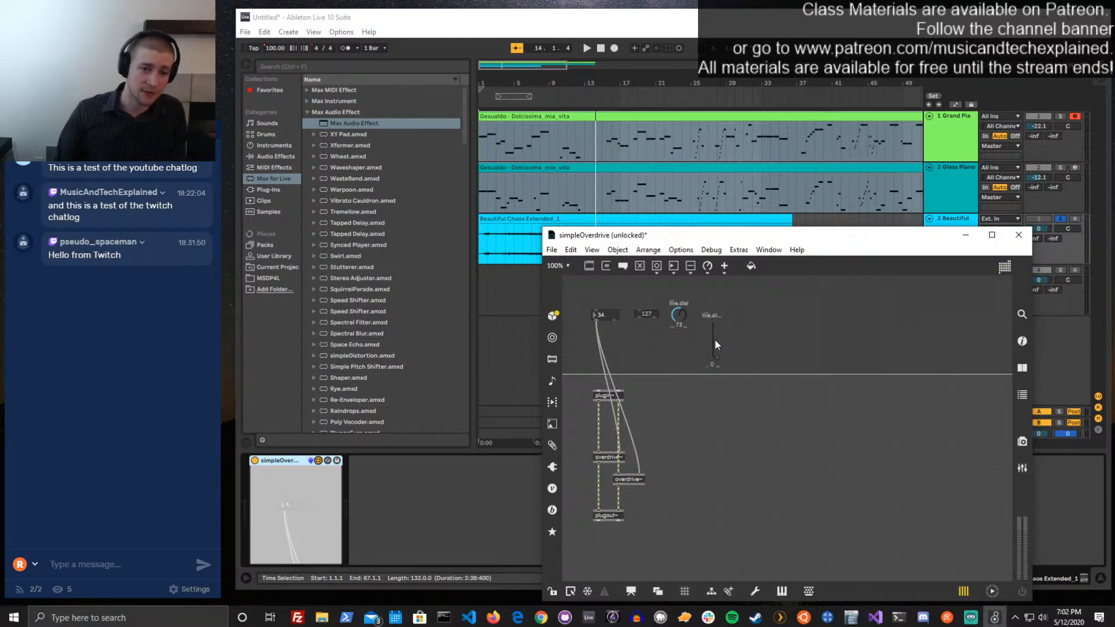
pyautogui.hotkey('ctrl', 'e')
pyautogui.moveTo(708, 334); pyautogui.dragTo(708, 314)
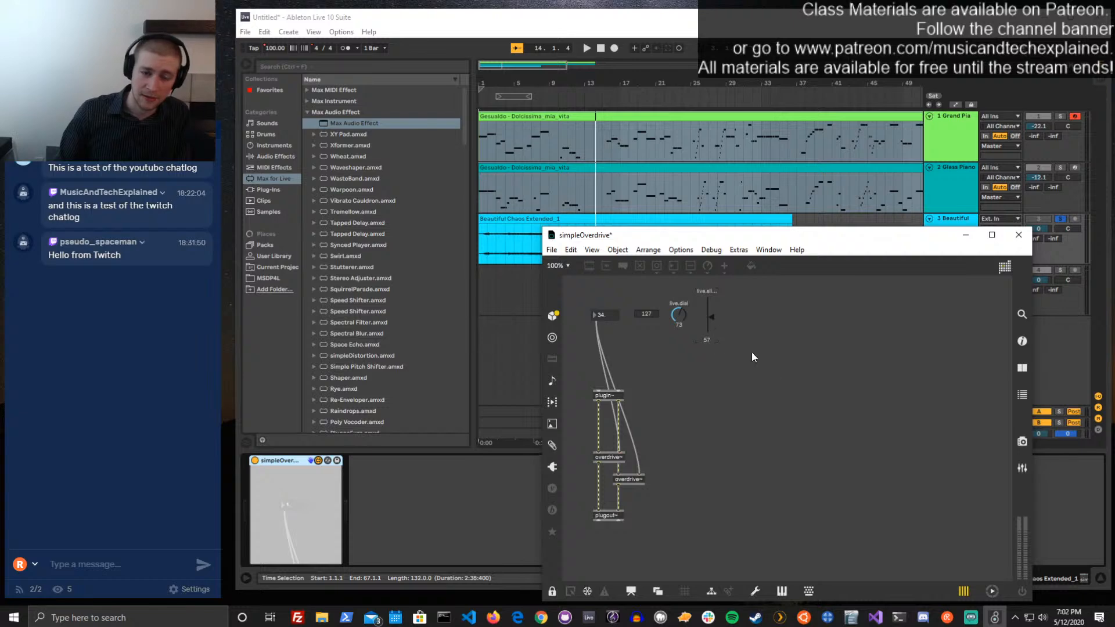
# Unlock the patch, open the inspector for the live.dial, and enlarge the patcher window upward to show more of its attributes
pyautogui.hotkey('ctrl', 'e')
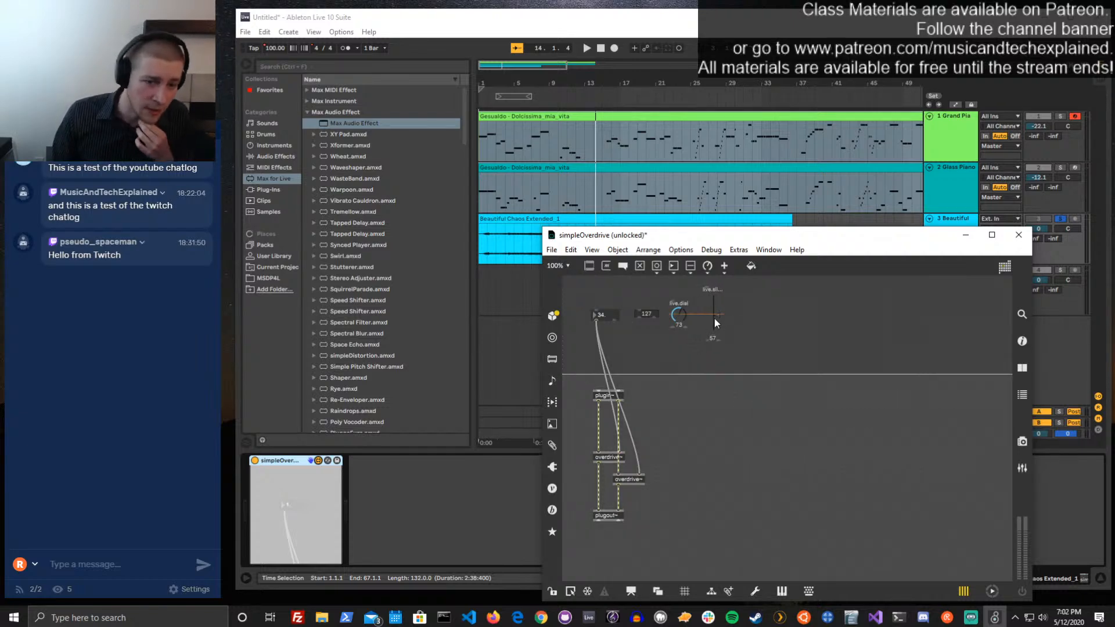
pyautogui.click(716, 328)
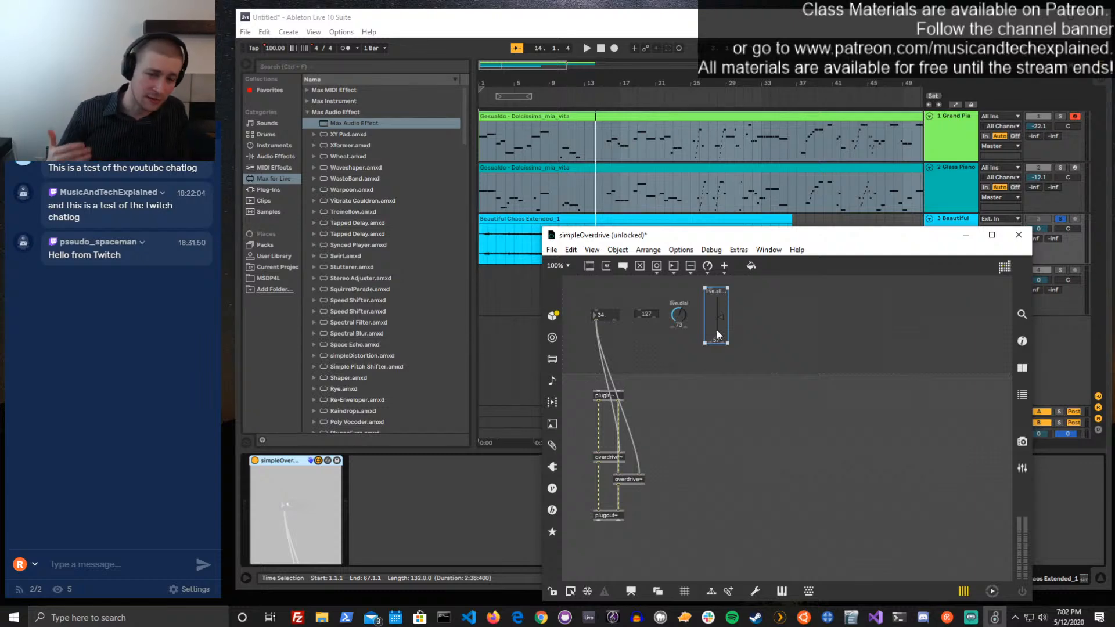
pyautogui.click(678, 310)
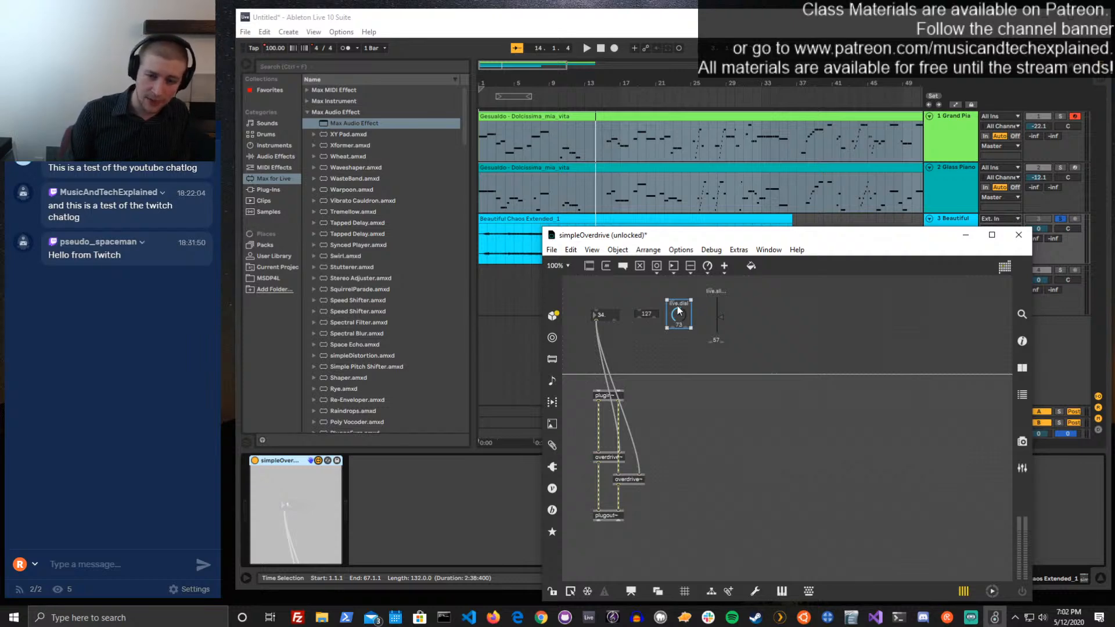
pyautogui.hotkey('ctrl', 'i')
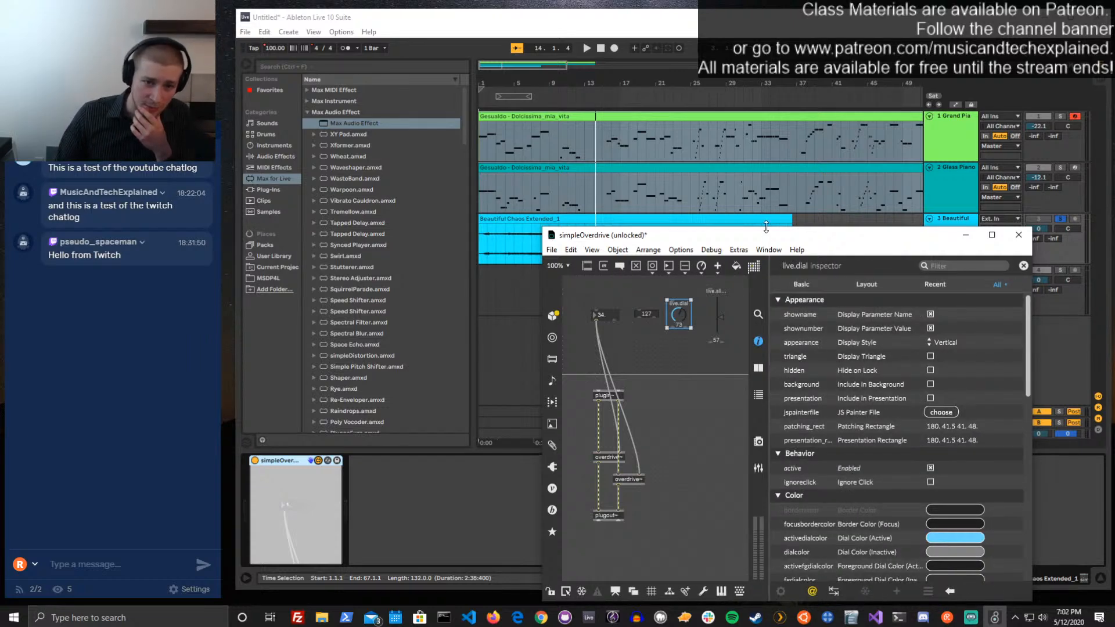
pyautogui.moveTo(767, 227); pyautogui.dragTo(745, 61)
pyautogui.click(743, 59)
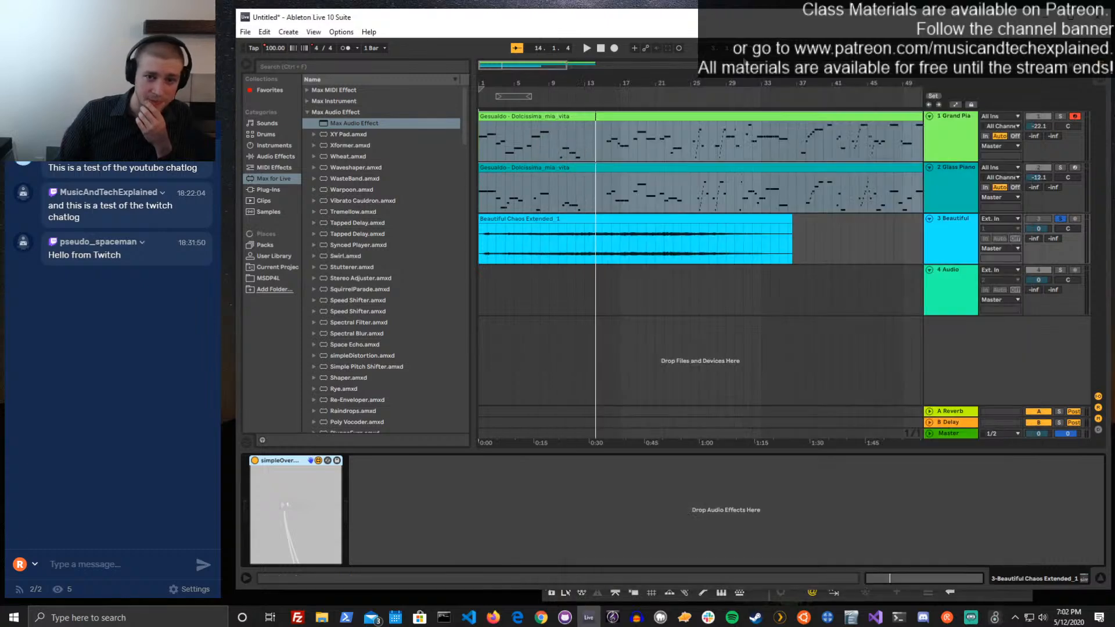
pyautogui.click(994, 616)
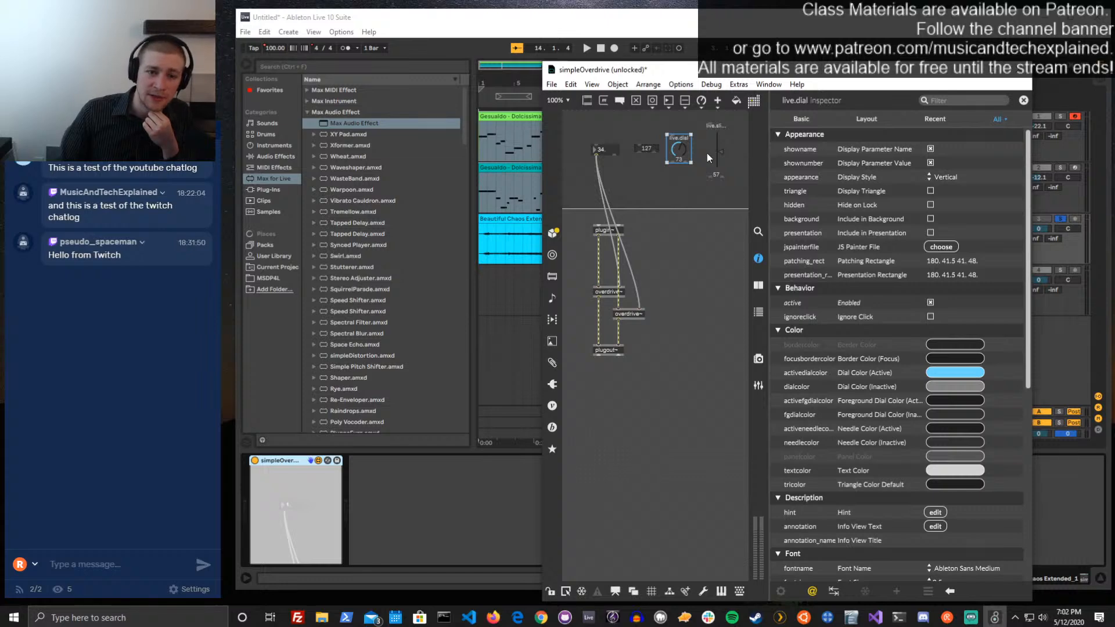
# Try the live.dial's Display Parameter Name and Display Parameter Value options off, and leave both enabled
pyautogui.click(931, 149)
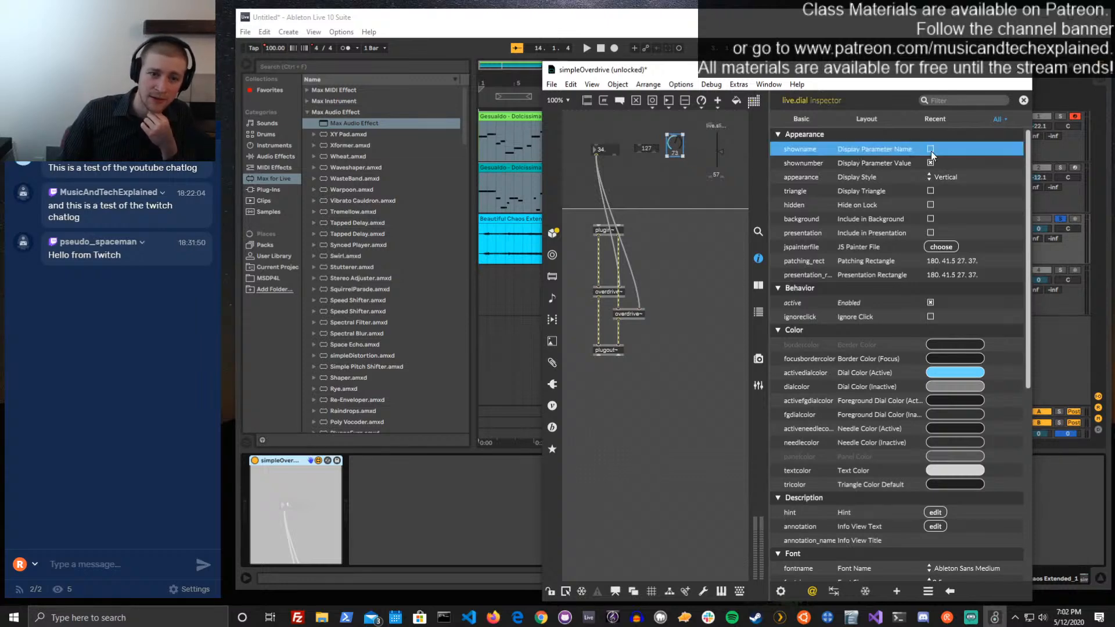
pyautogui.click(931, 149)
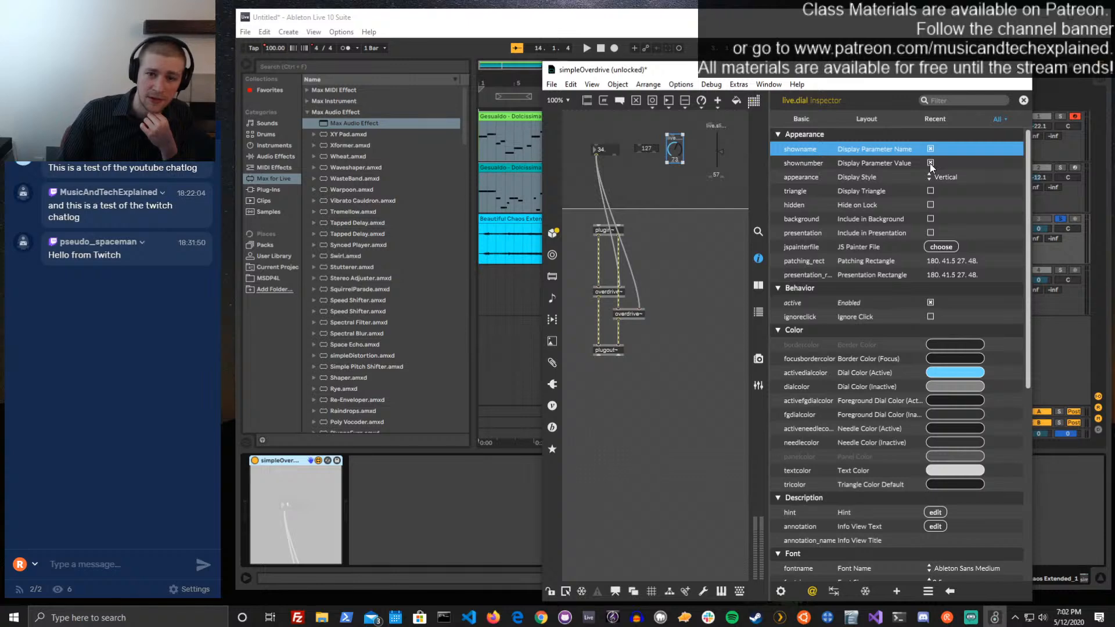
pyautogui.click(931, 163)
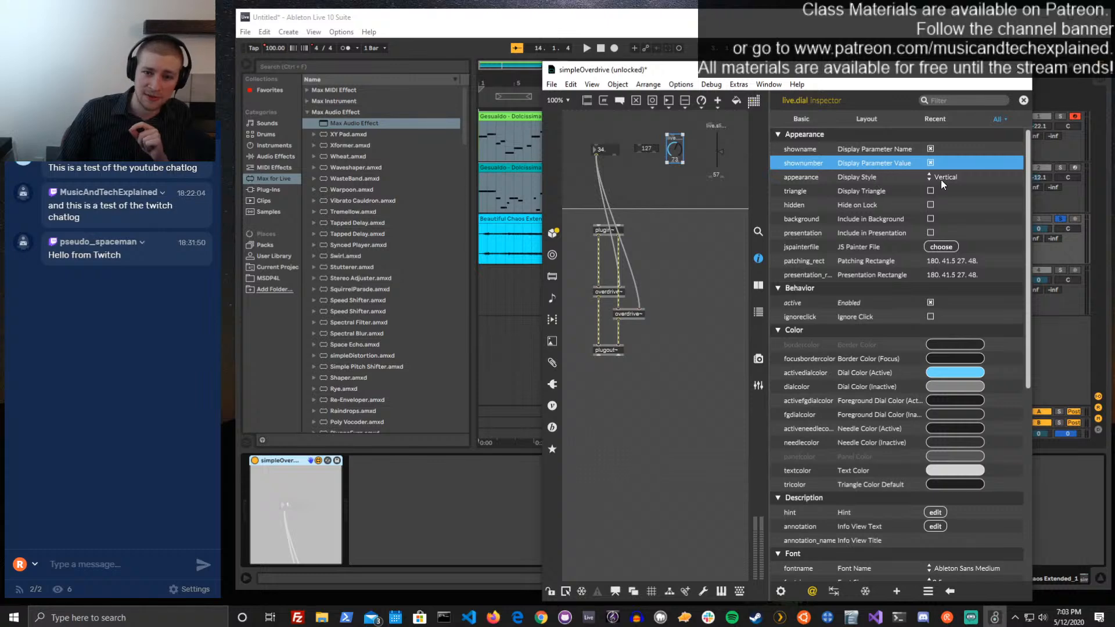
# Try the Tiny, Vertical, Panel and Large display styles on the live.dial
pyautogui.click(940, 177)
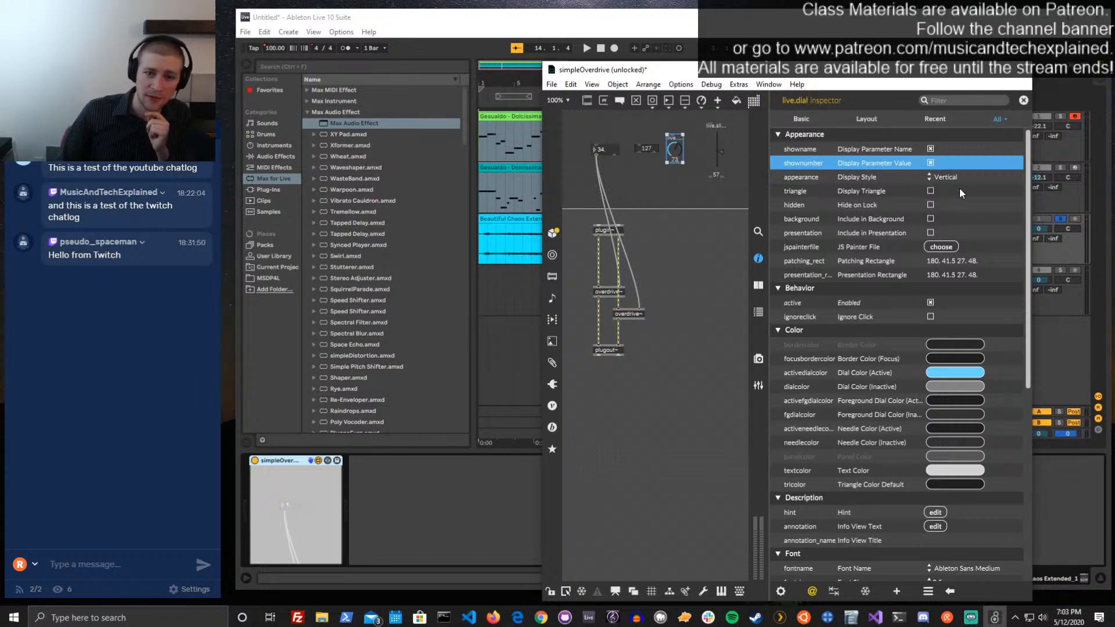
pyautogui.click(959, 188)
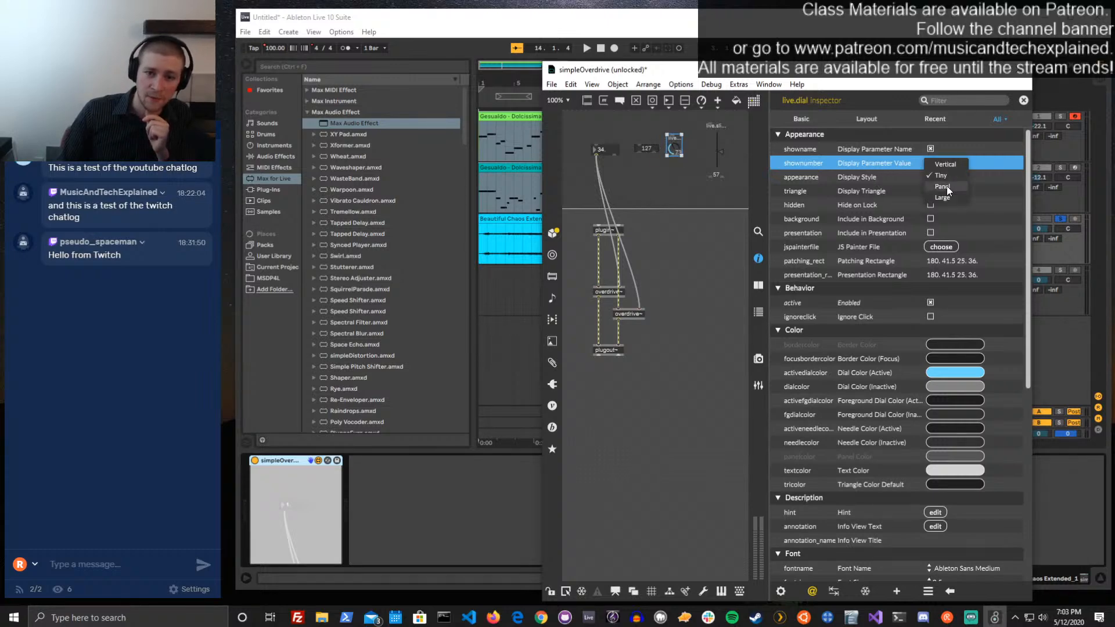
pyautogui.click(943, 166)
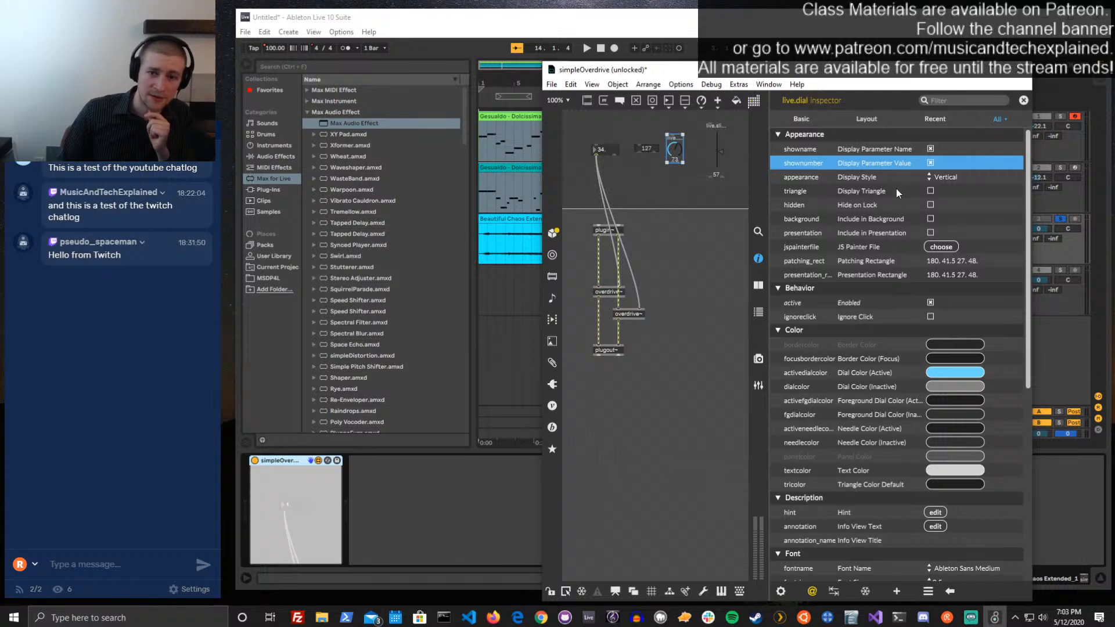
pyautogui.click(949, 197)
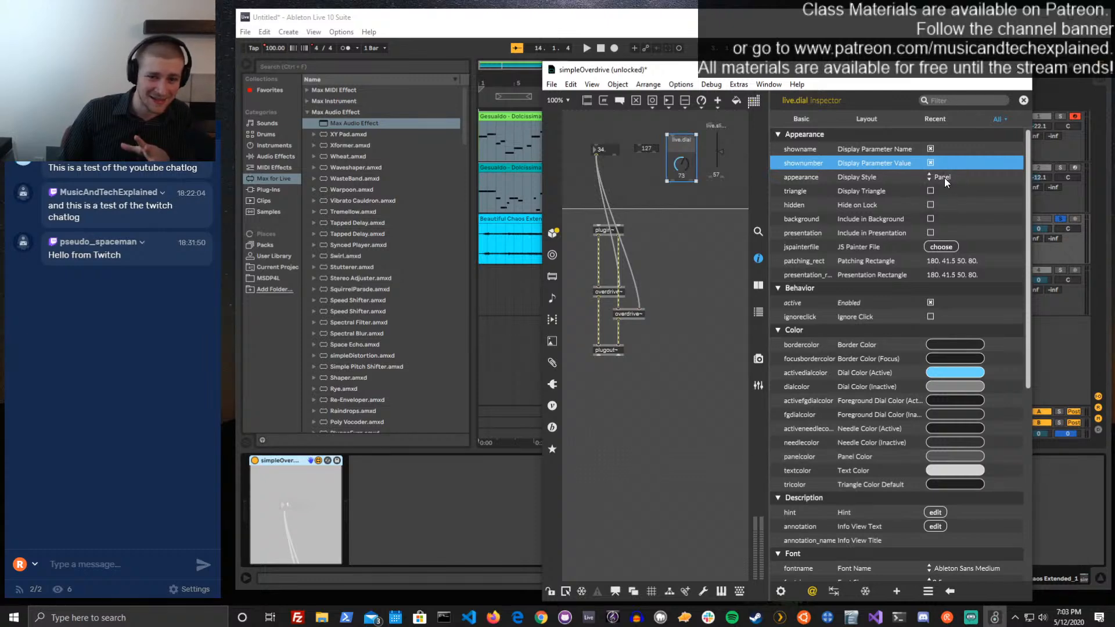
pyautogui.click(948, 186)
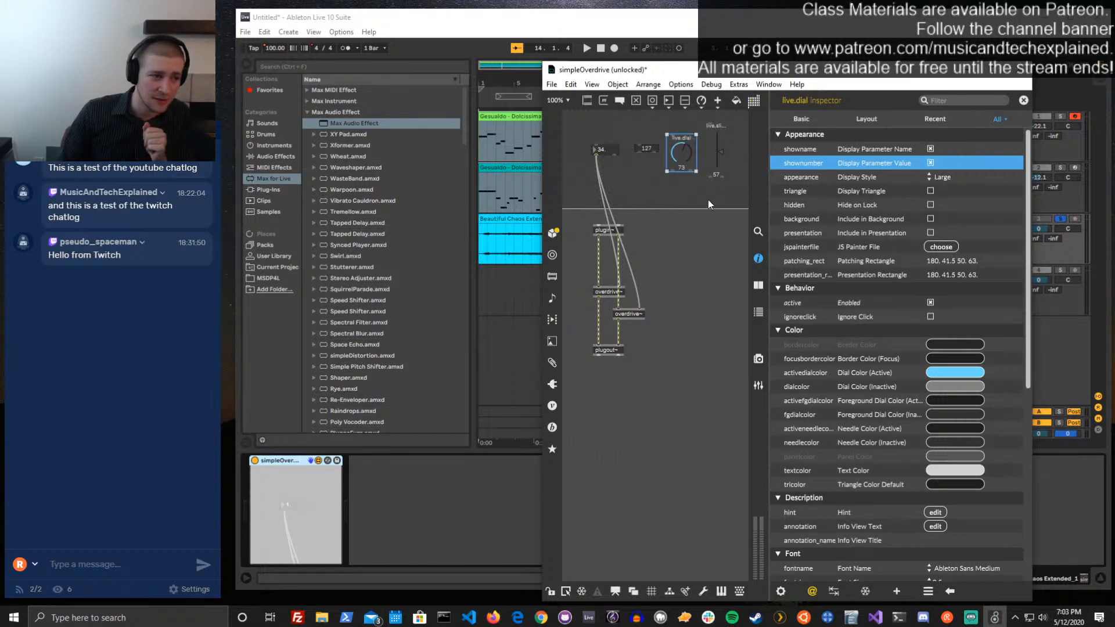
# Set the live.dial's display style to Panel and move the dial slightly upward between the live.numbox and the live.slider
pyautogui.click(943, 178)
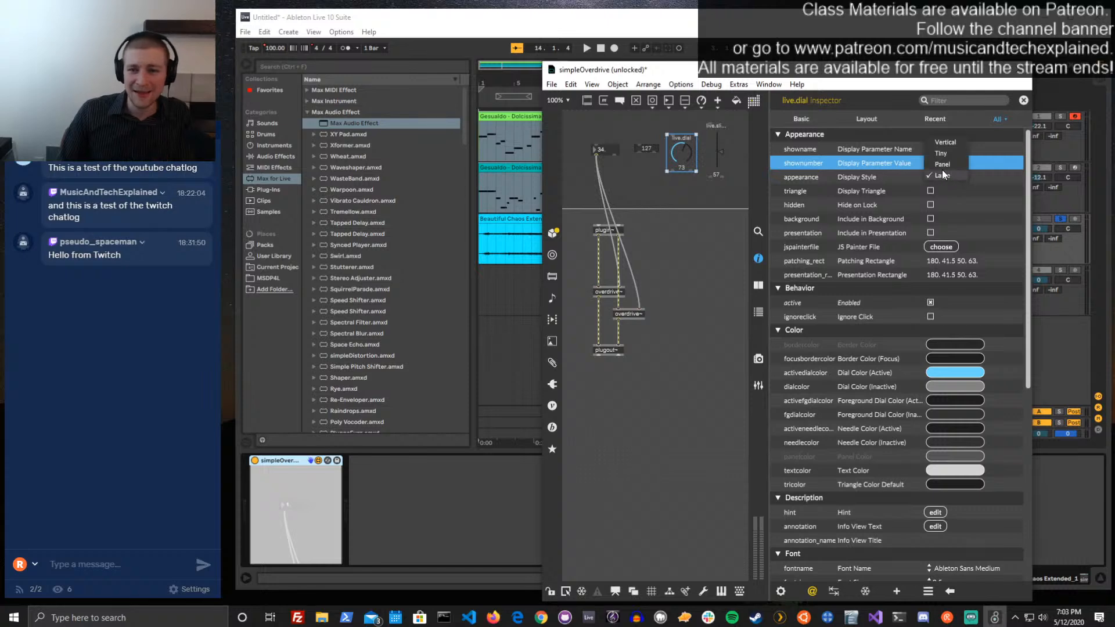
pyautogui.click(940, 166)
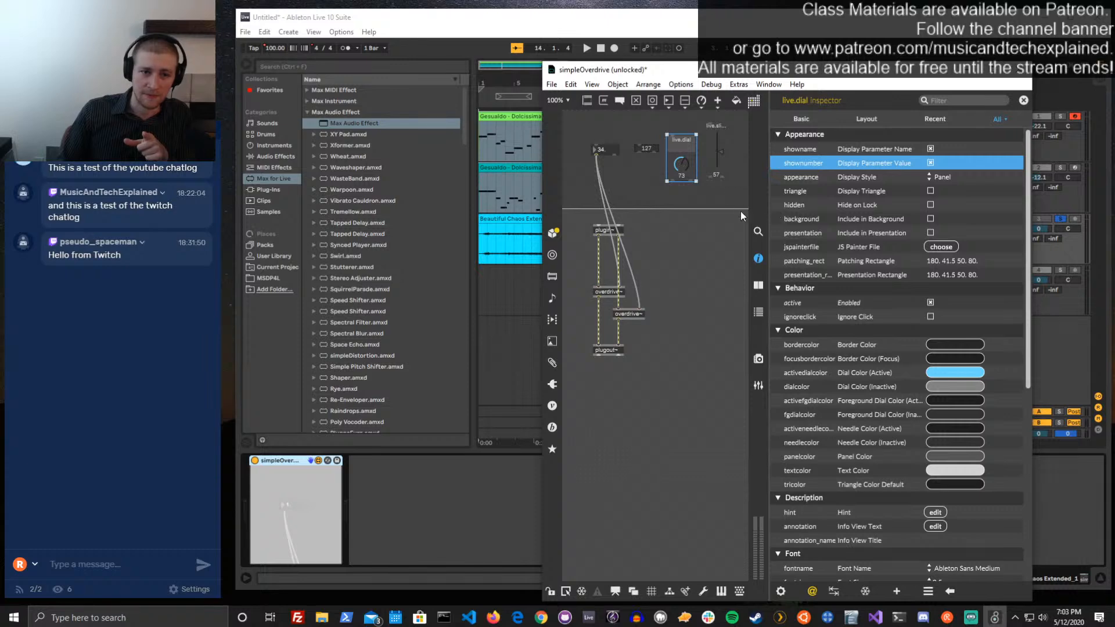
pyautogui.moveTo(688, 177); pyautogui.dragTo(685, 168)
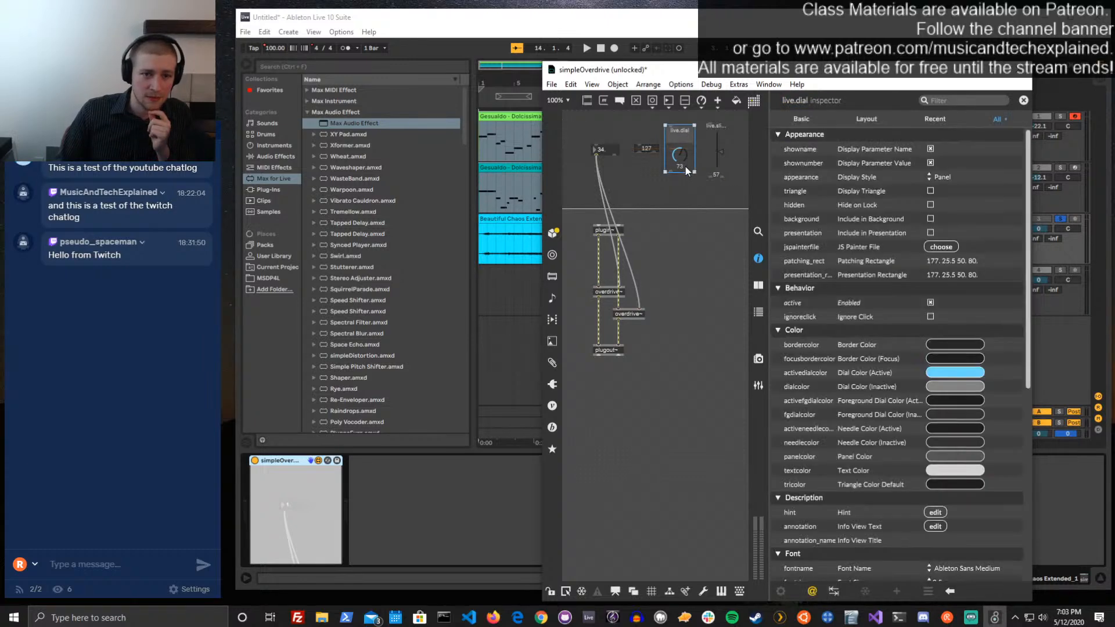
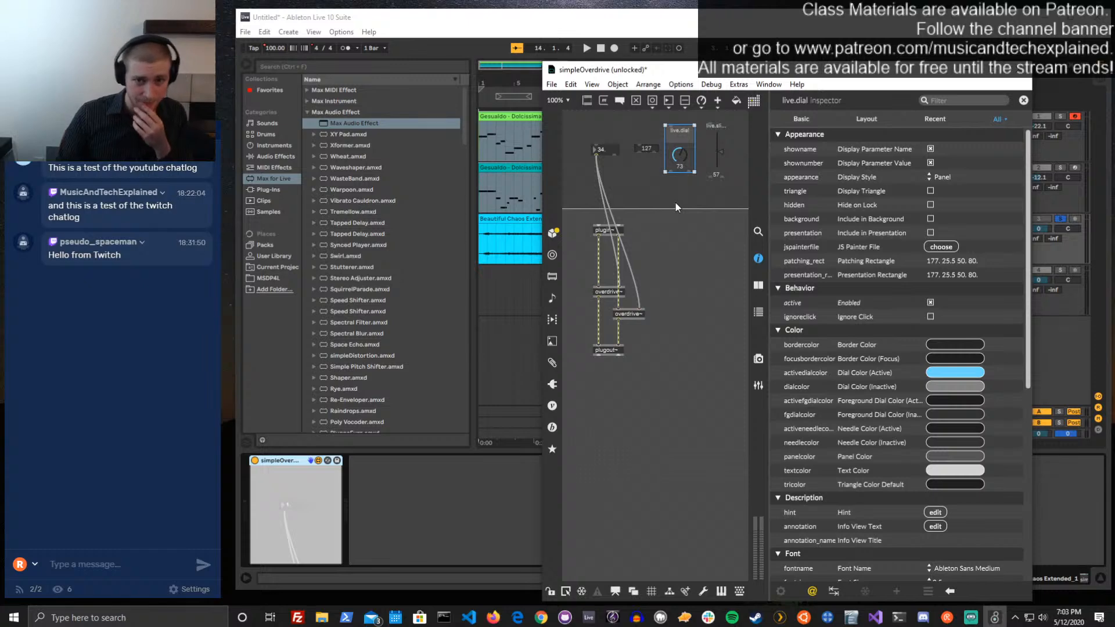
# Set both the Long Name and the Short Name of the live.dial to Drive in its Parameter attributes
pyautogui.scroll(-8, 863, 189)
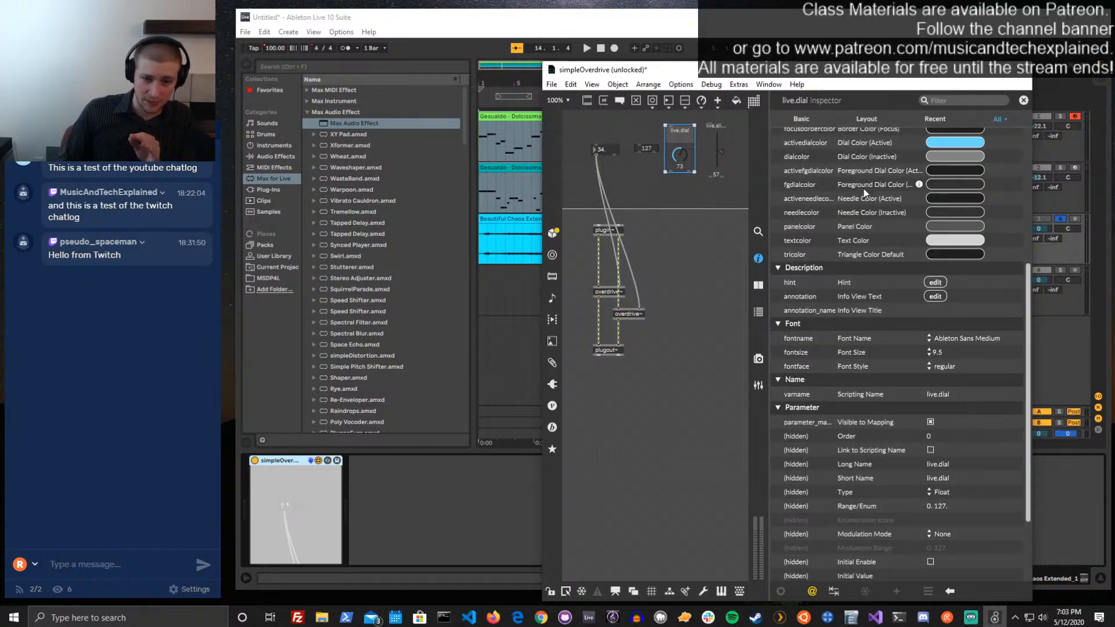
pyautogui.scroll(-3, 863, 189)
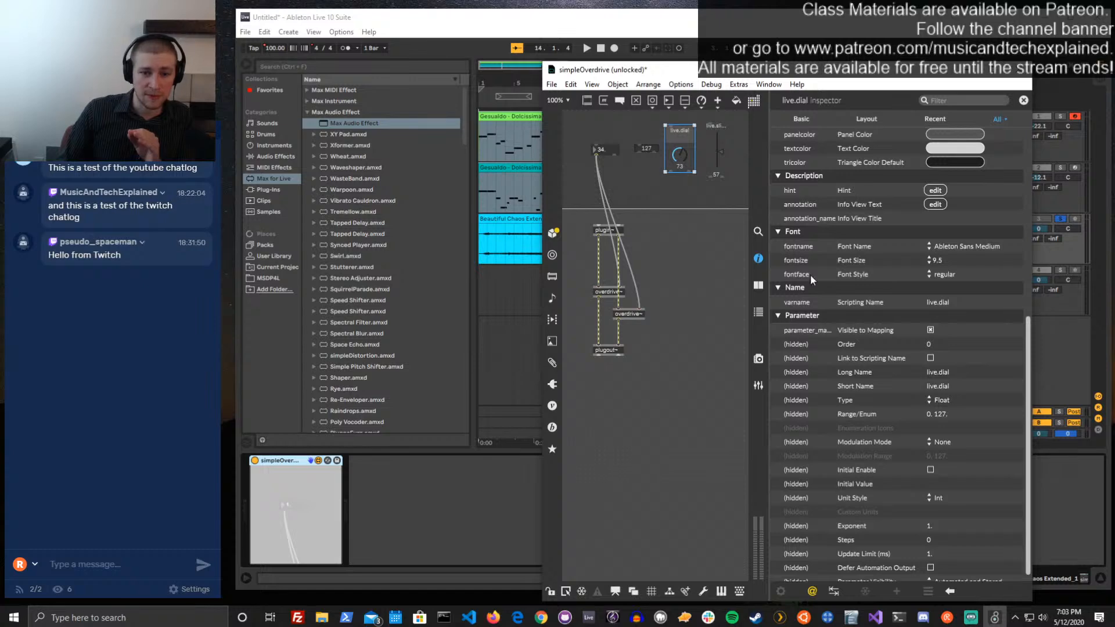
pyautogui.scroll(-1, 899, 323)
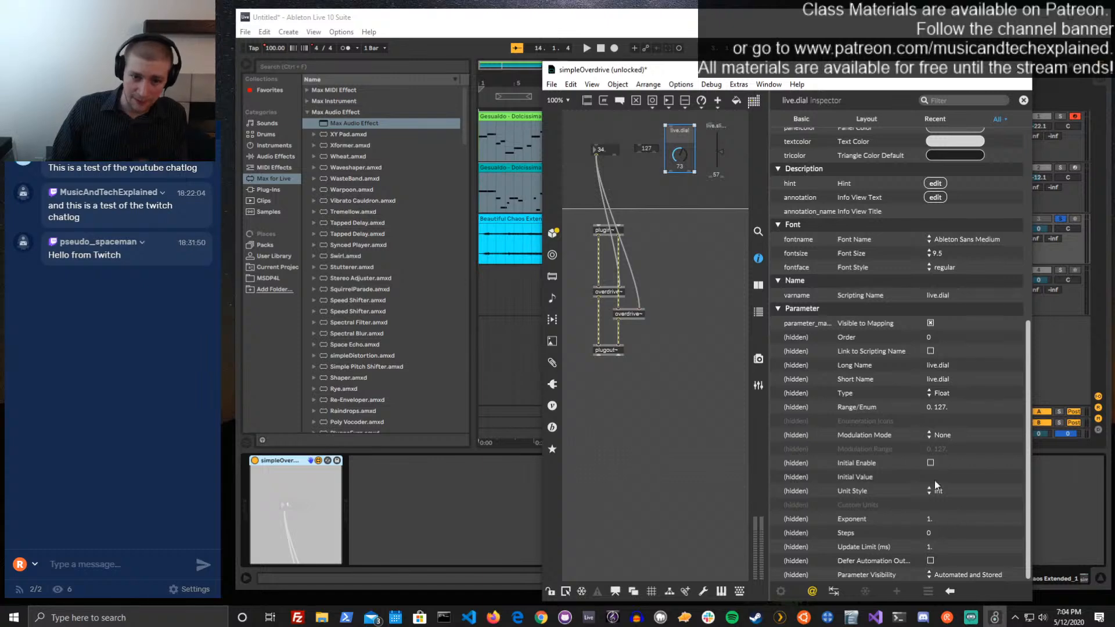
pyautogui.moveTo(899, 325)
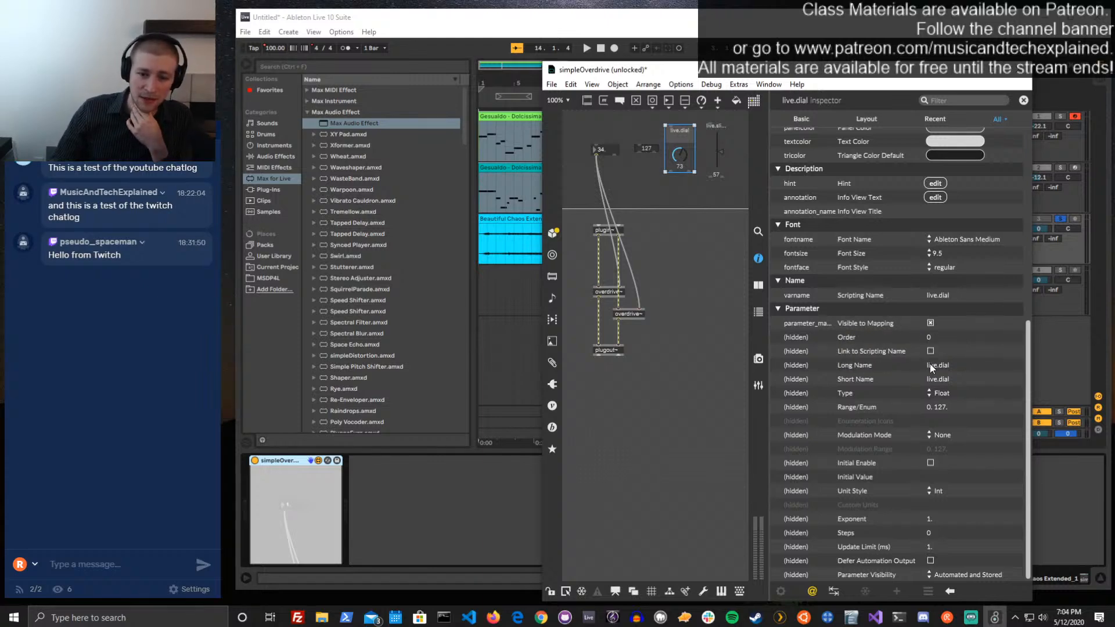
pyautogui.moveTo(880, 380)
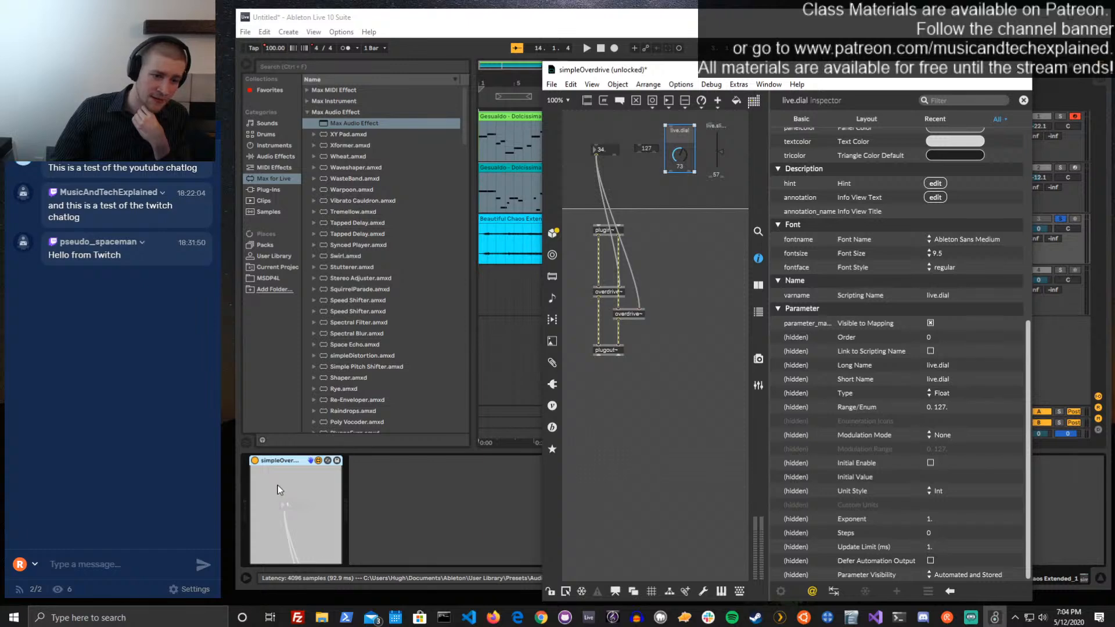
pyautogui.moveTo(881, 79); pyautogui.dragTo(913, 80)
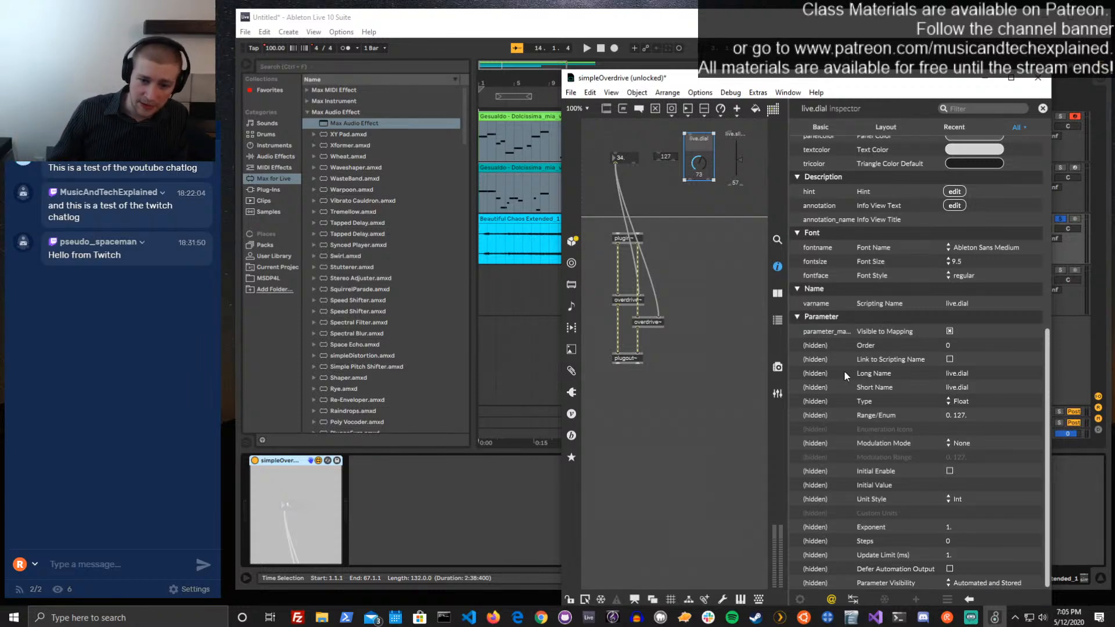
pyautogui.doubleClick(965, 377)
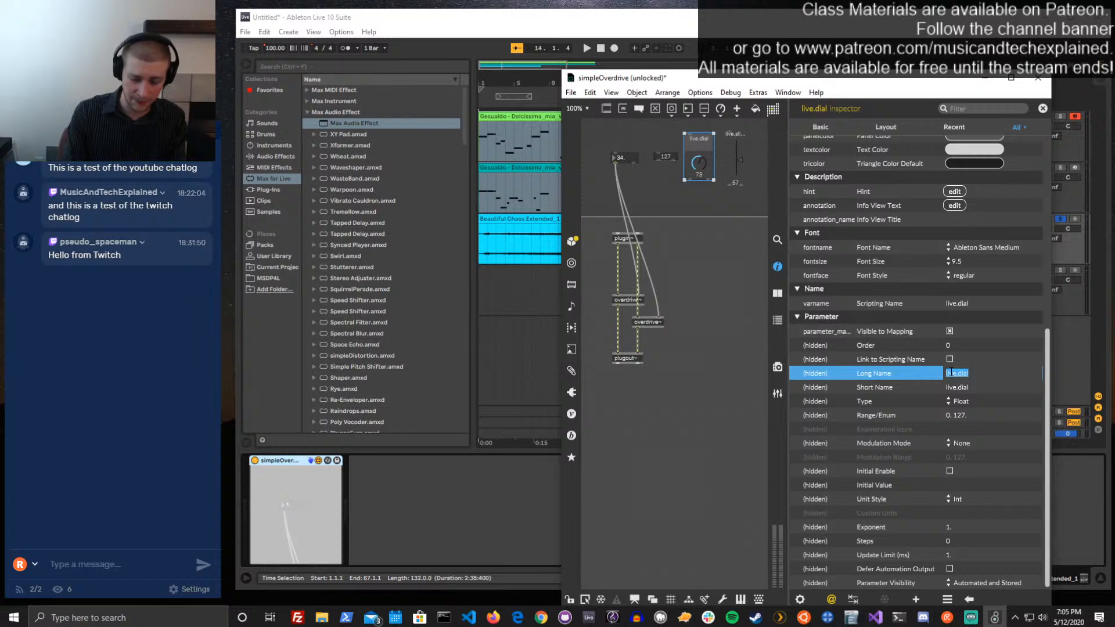
pyautogui.write('Drive')
pyautogui.press('Return')
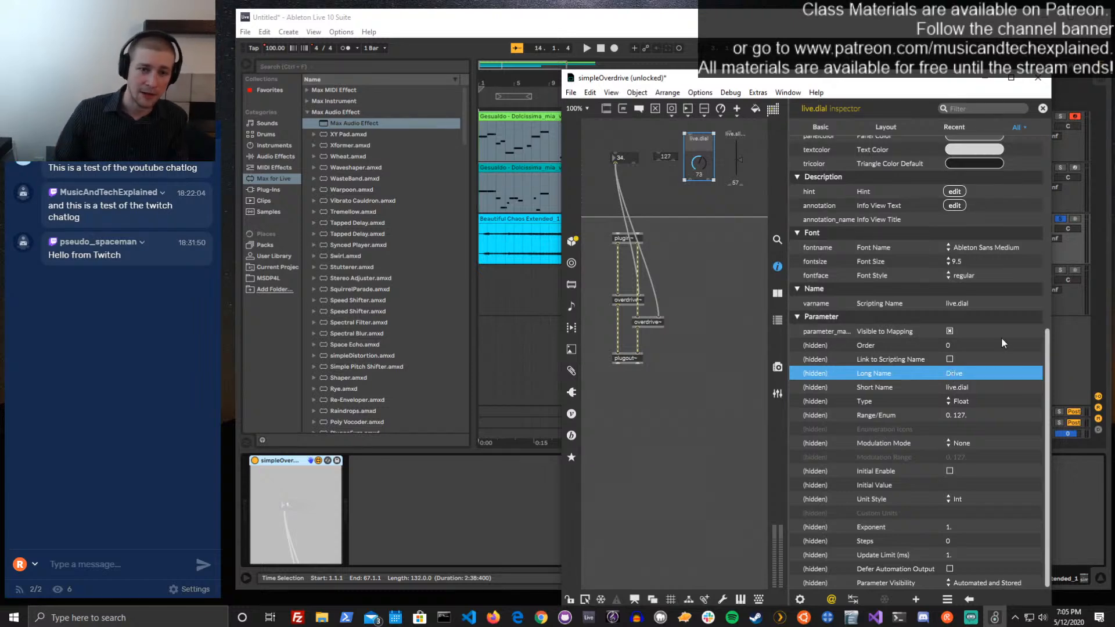
pyautogui.doubleClick(966, 385)
pyautogui.write('Drive')
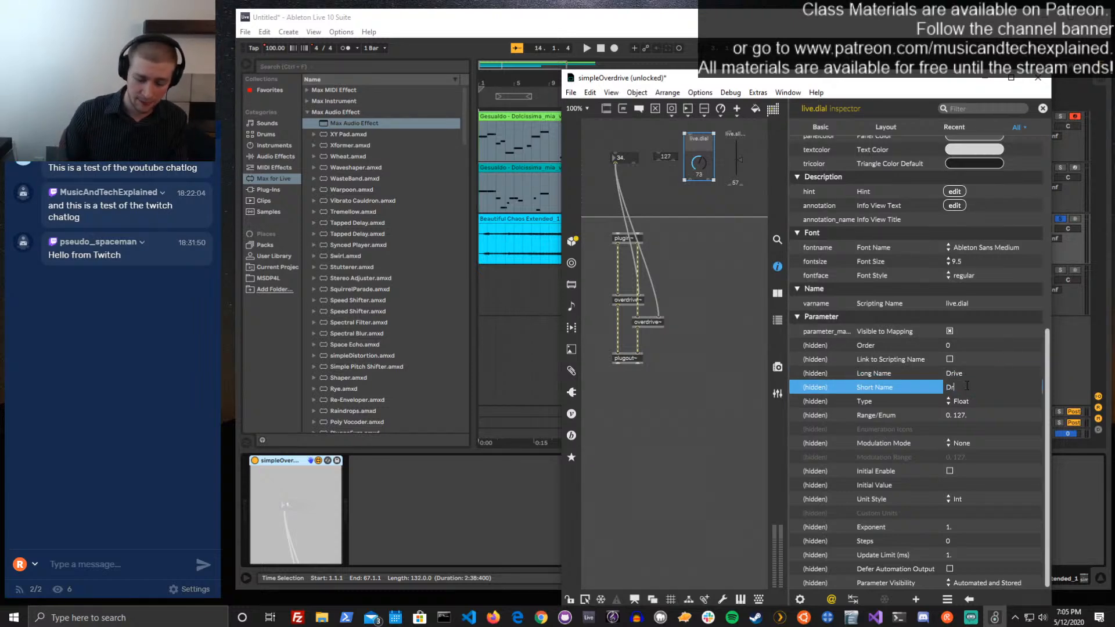
pyautogui.press('Return')
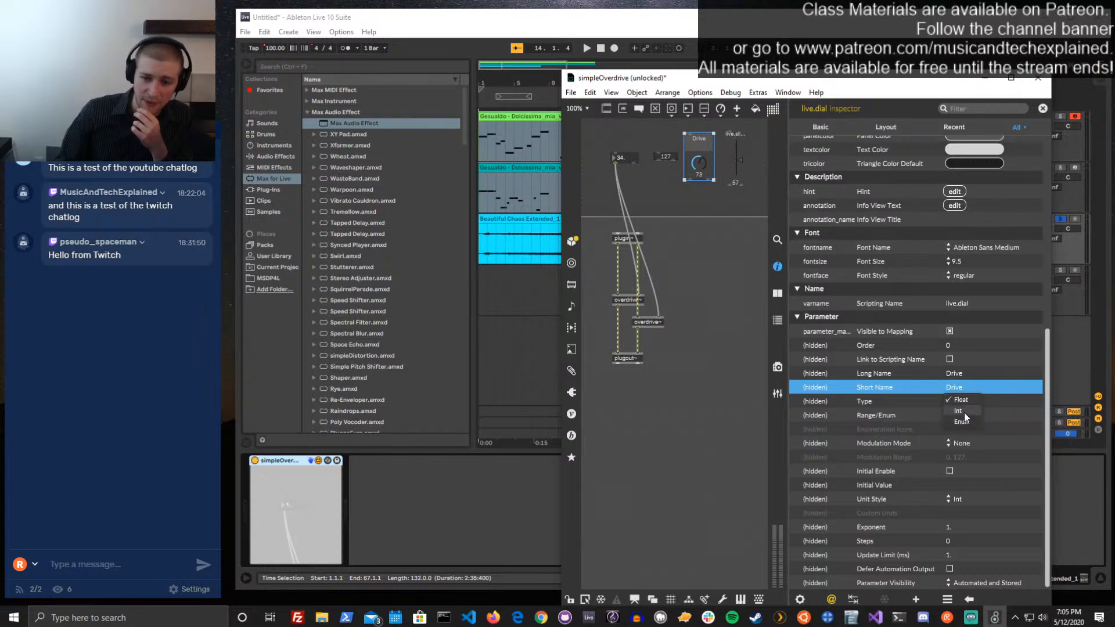
# Set the Drive dial's Range/Enum to 1. 10., lock the patch to turn the dial down to 3, and unlock it
pyautogui.click(964, 401)
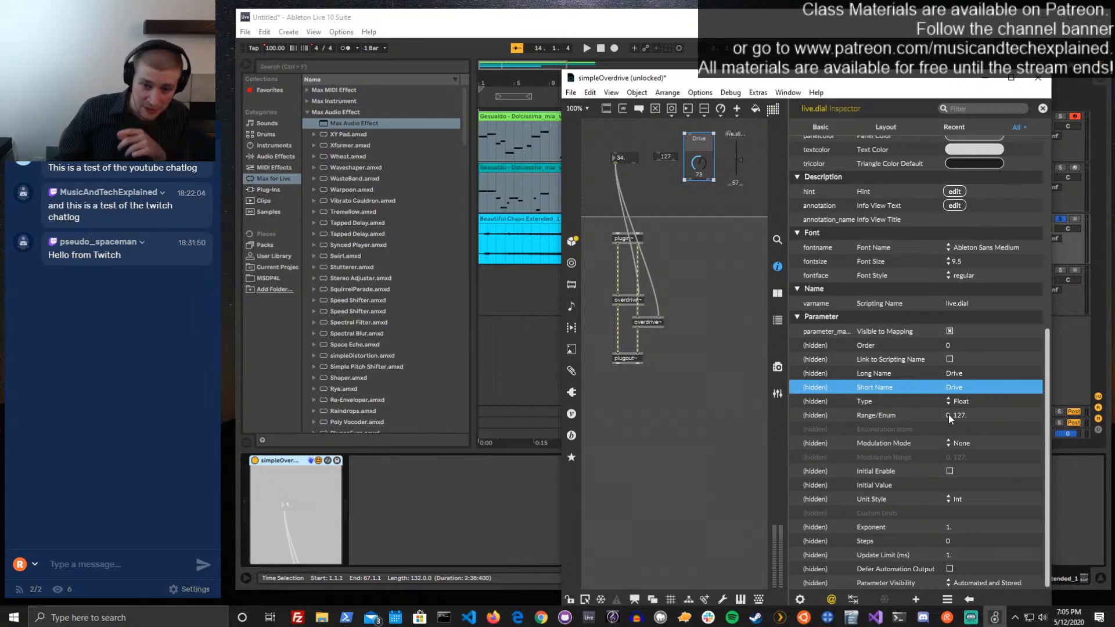
pyautogui.click(949, 413)
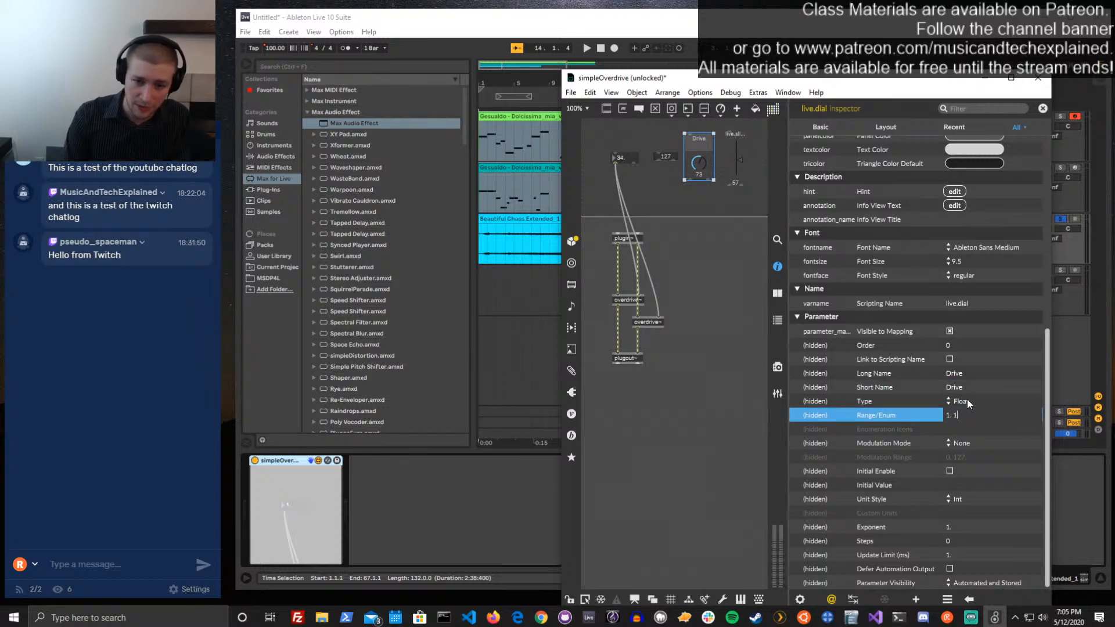
pyautogui.press('Return')
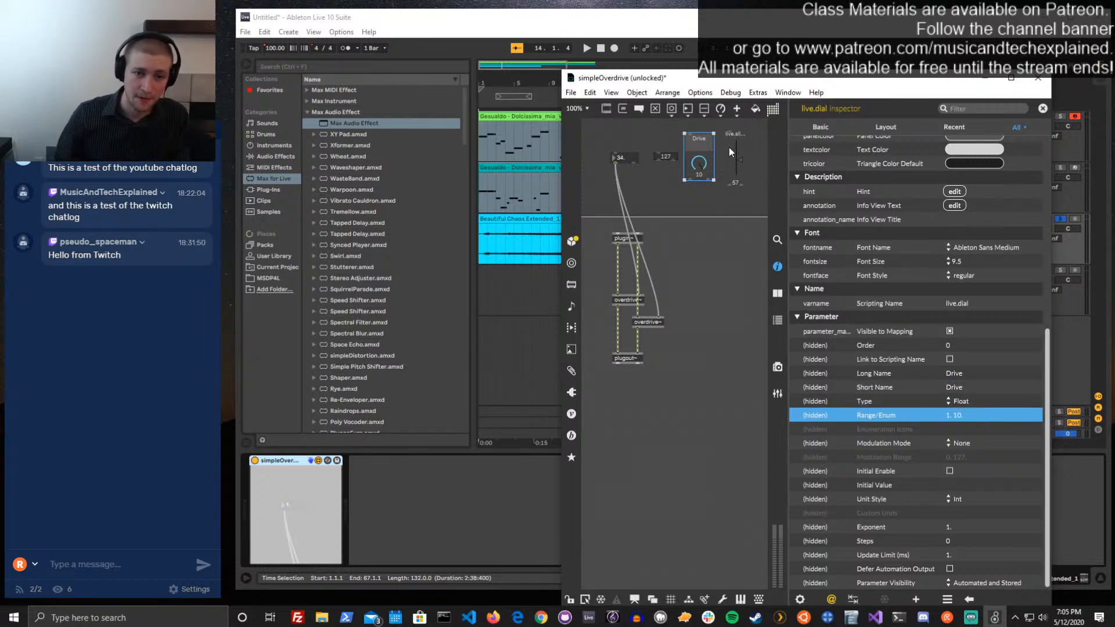
pyautogui.hotkey('ctrl', 'e')
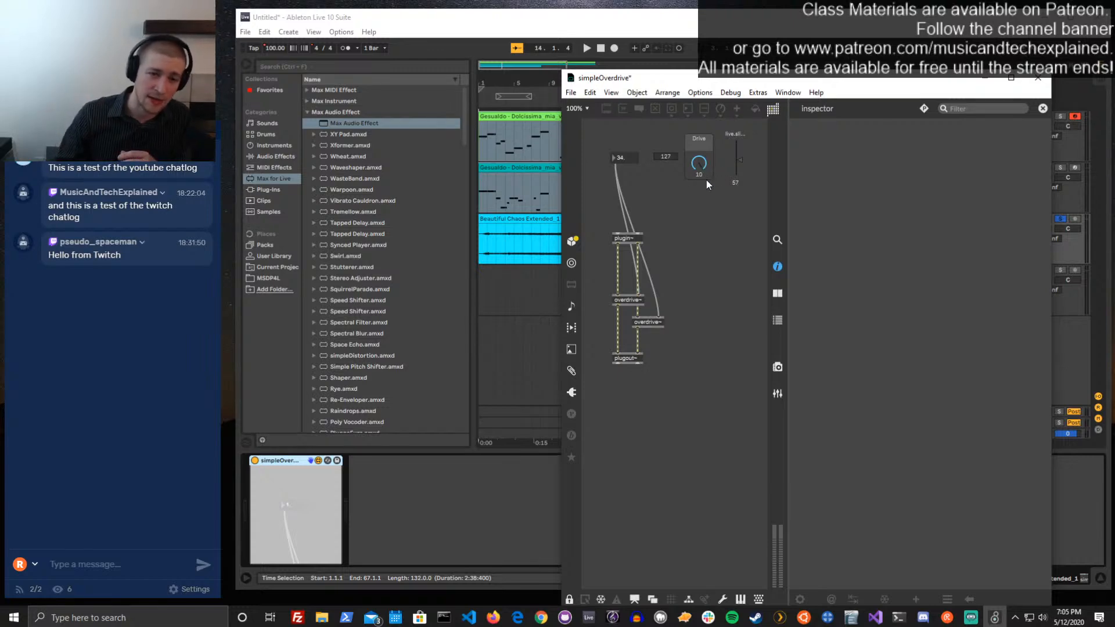
pyautogui.moveTo(700, 167); pyautogui.dragTo(700, 176)
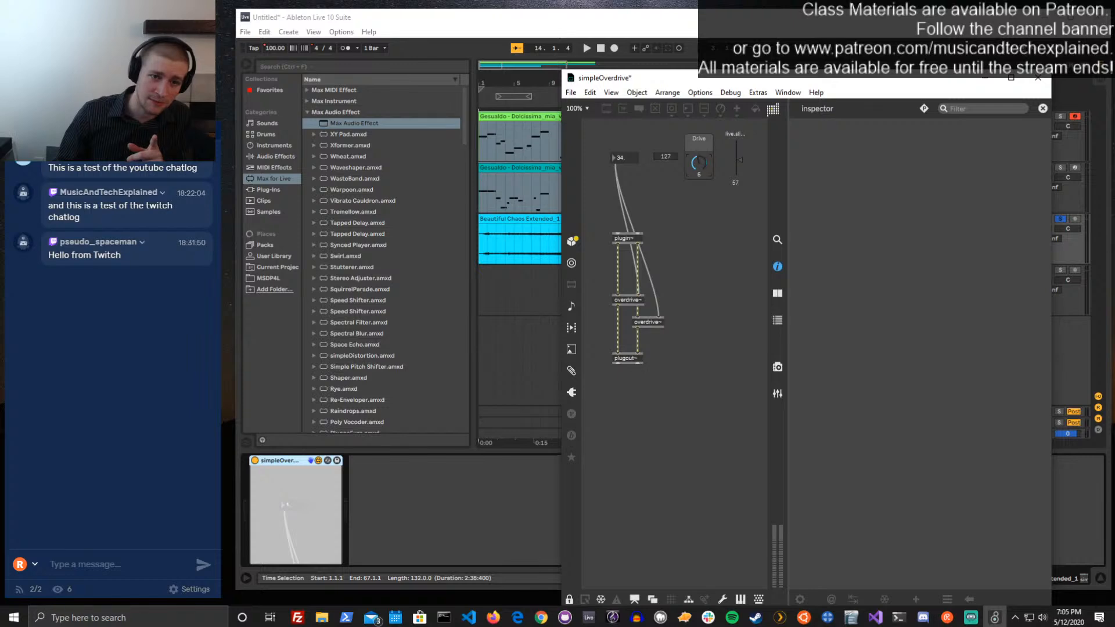
pyautogui.hotkey('ctrl', 'e')
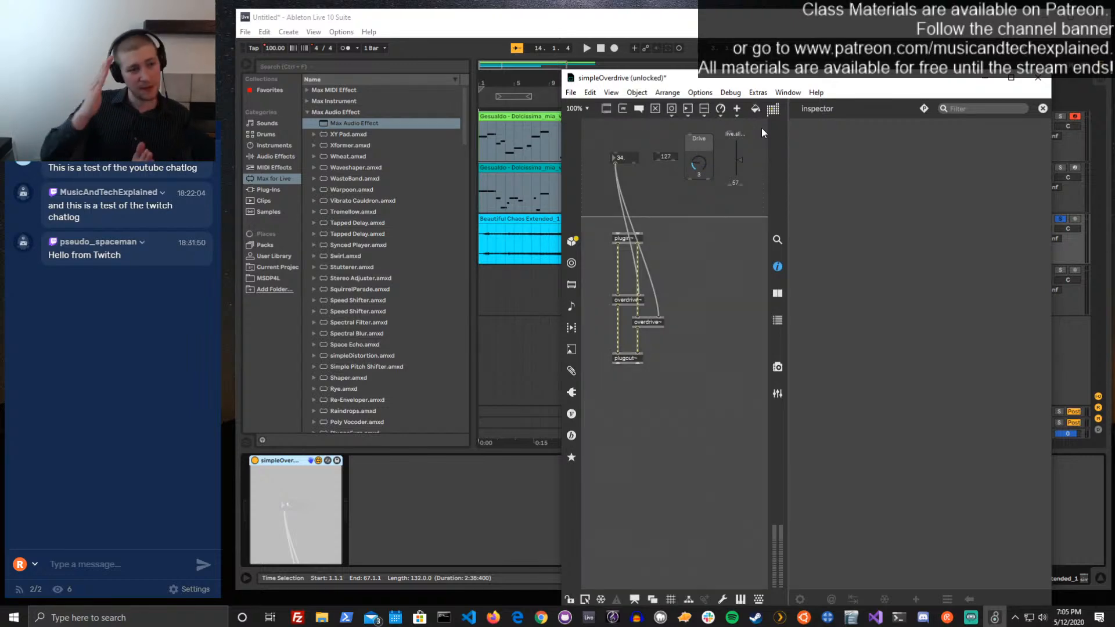
# Set the Drive dial's Unit Style to Float and try the dial at different values, ending at 5.04
pyautogui.click(705, 169)
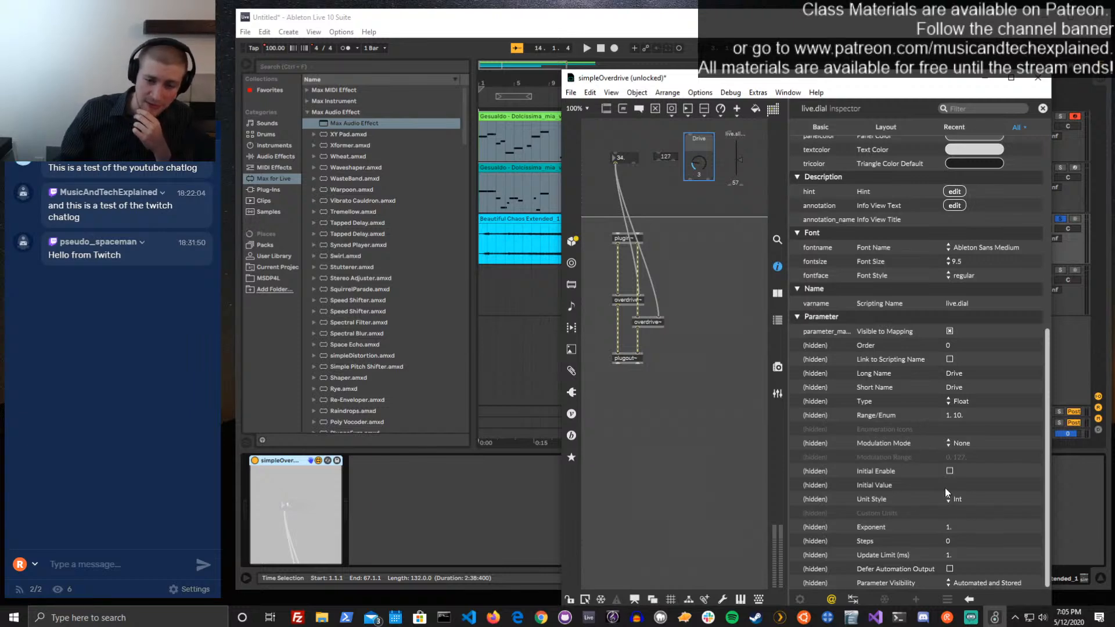
pyautogui.click(952, 504)
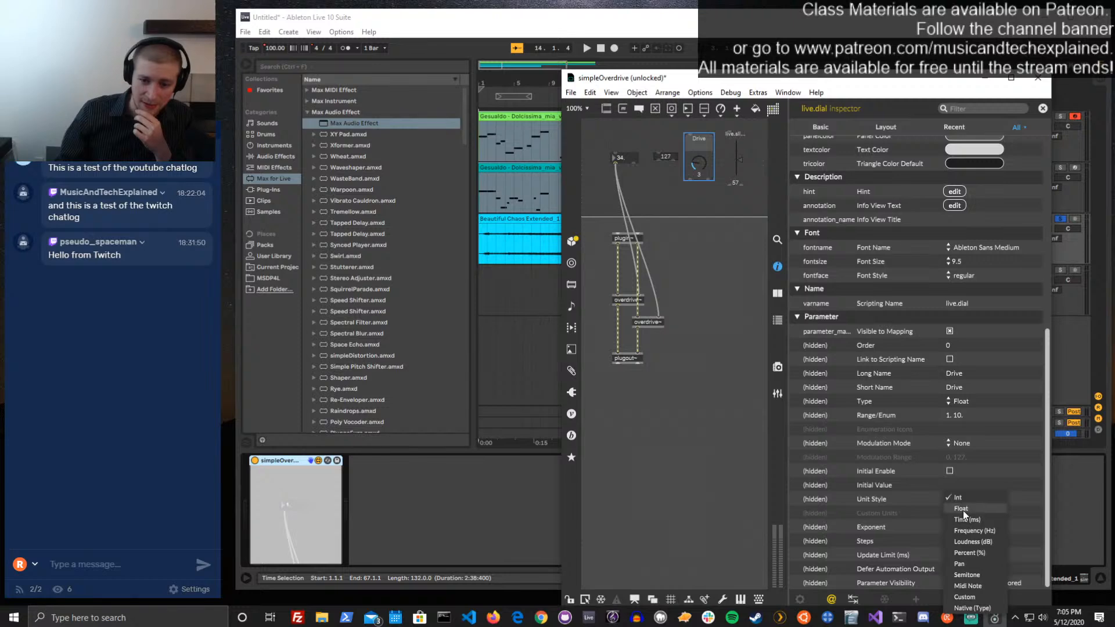
pyautogui.click(963, 510)
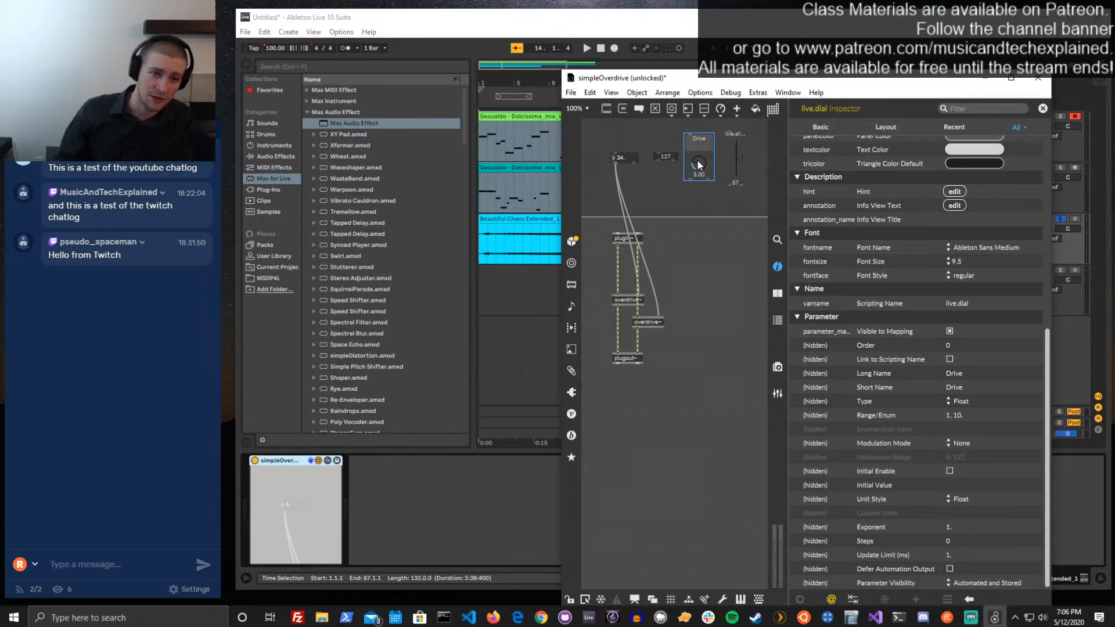
pyautogui.moveTo(698, 166)
pyautogui.mouseDown()
pyautogui.moveTo(699, 174)
pyautogui.moveTo(703, 152)
pyautogui.mouseUp()
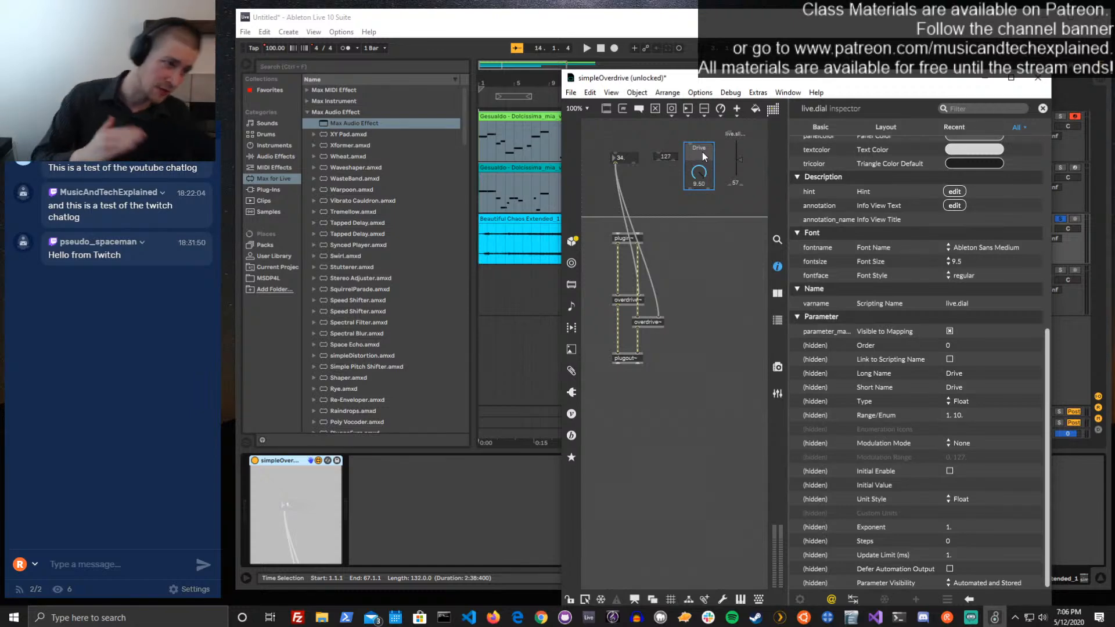
pyautogui.moveTo(702, 152); pyautogui.dragTo(702, 164)
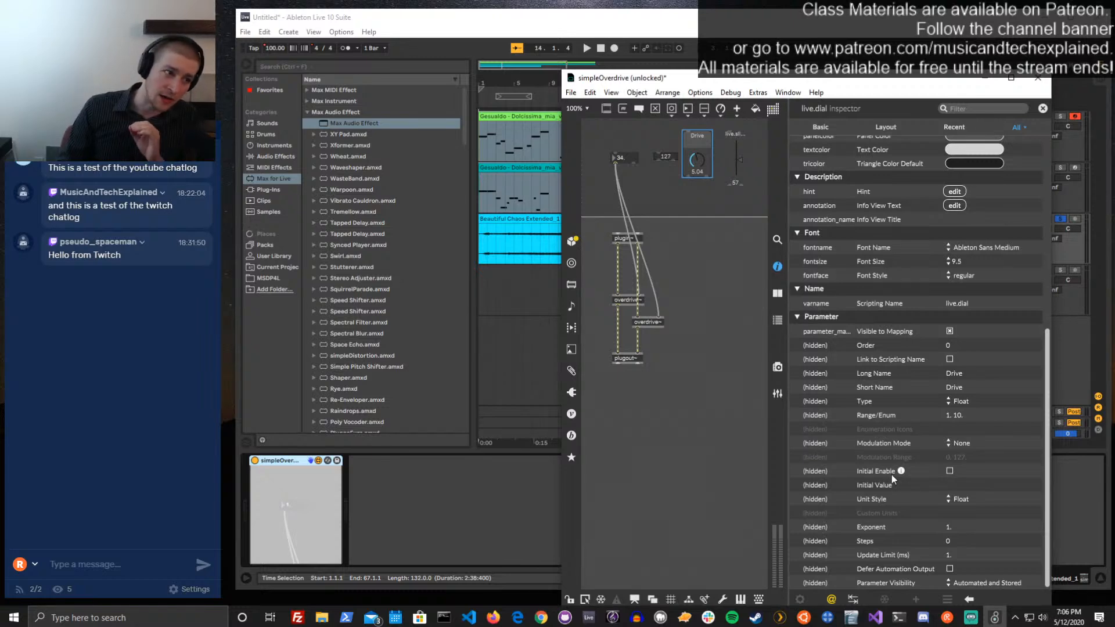
# Turn on Initial Enable for the Drive dial, try the dial with the patch locked, and reselect it in the unlocked patch
pyautogui.click(950, 471)
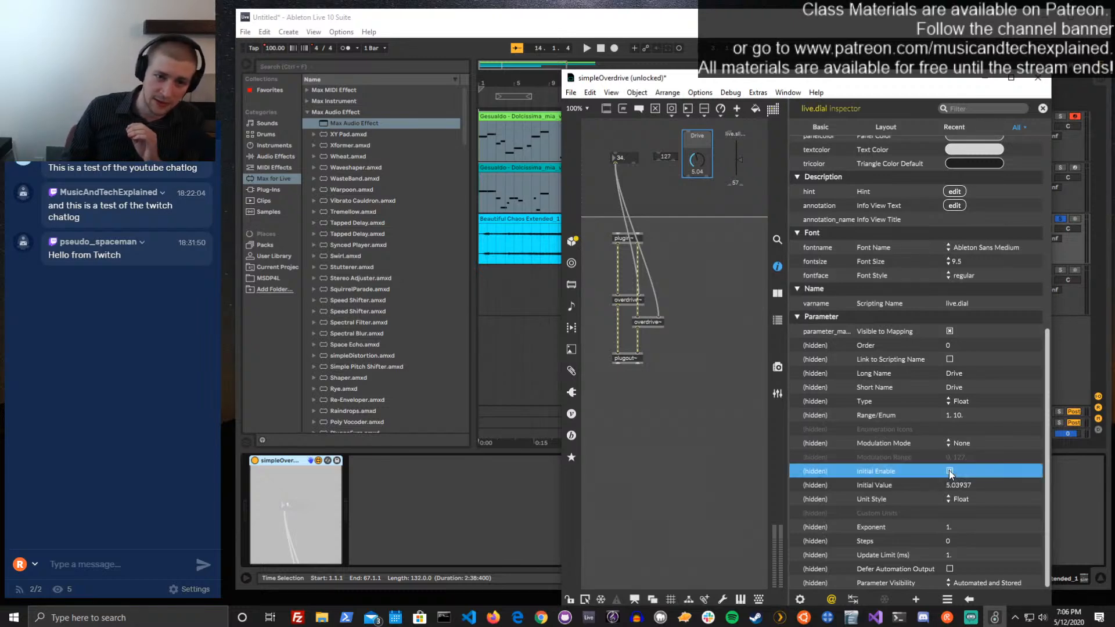
pyautogui.click(702, 180)
pyautogui.hotkey('ctrl', 'e')
pyautogui.moveTo(699, 164); pyautogui.dragTo(699, 174)
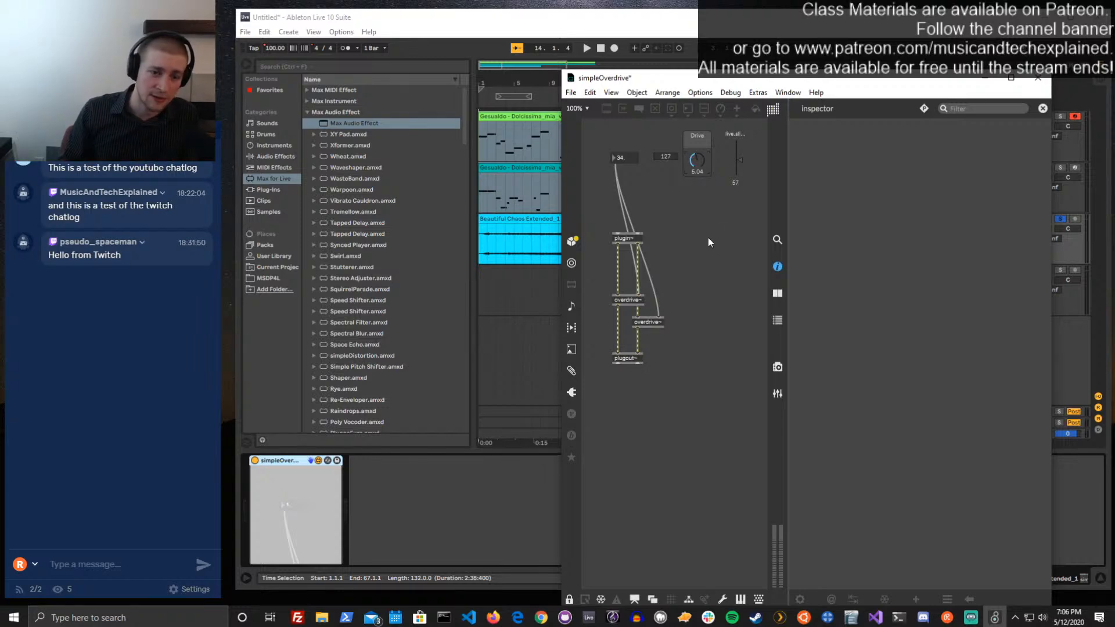
pyautogui.hotkey('ctrl', 'e')
pyautogui.click(700, 169)
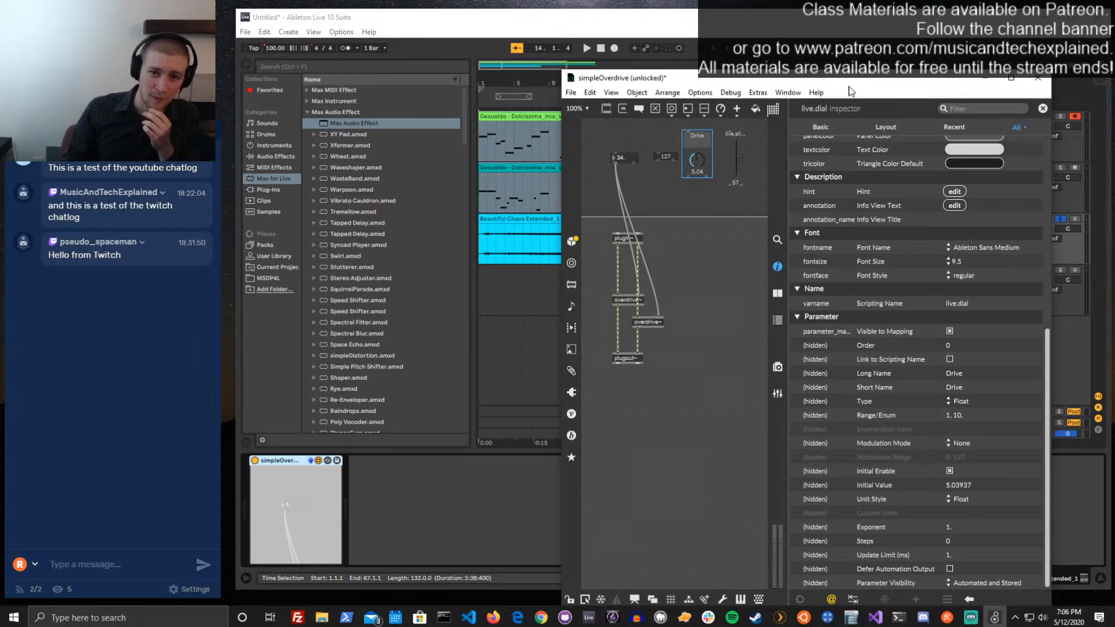
# Set the Drive dial's Initial Value to 3 and review its remaining attributes down to Parameter Visibility
pyautogui.moveTo(851, 81); pyautogui.dragTo(837, 50)
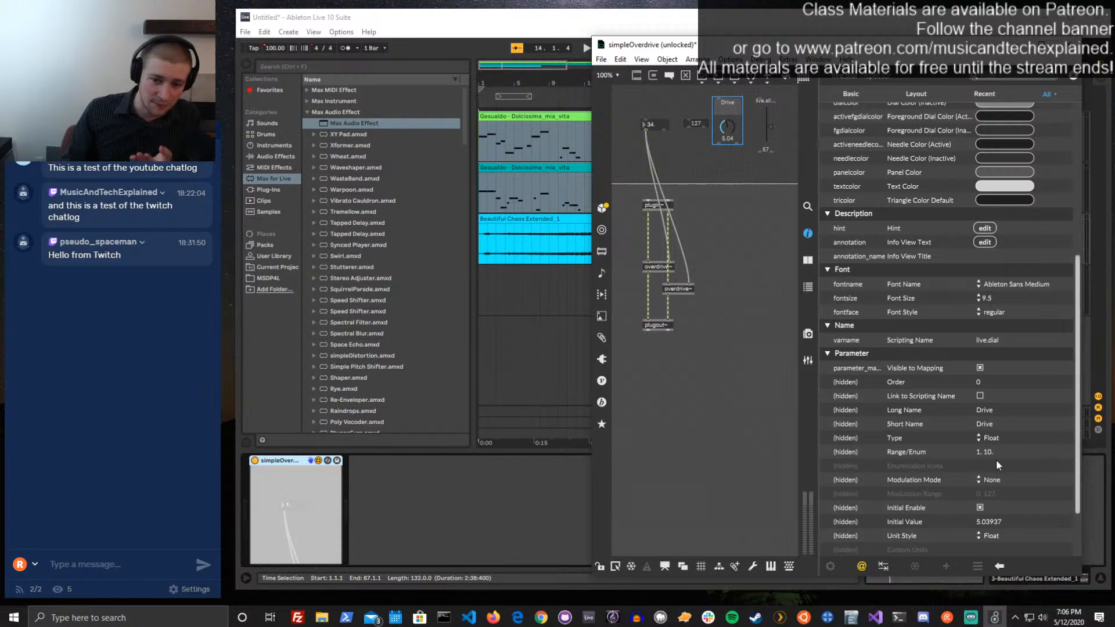
pyautogui.click(985, 521)
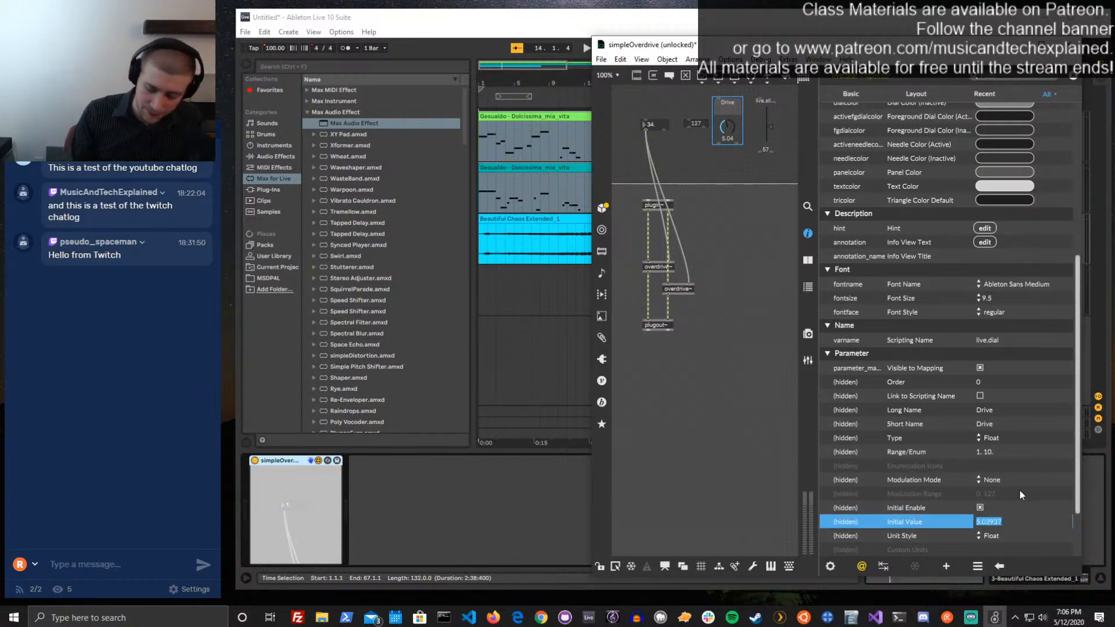
pyautogui.write('3')
pyautogui.press('Return')
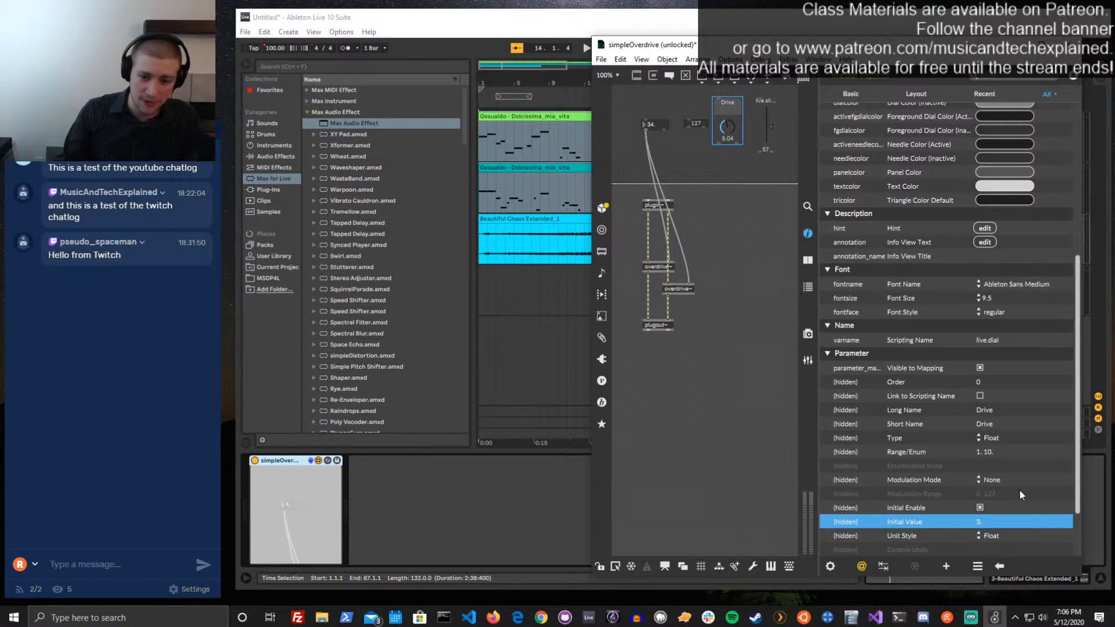
pyautogui.scroll(-3, 1010, 485)
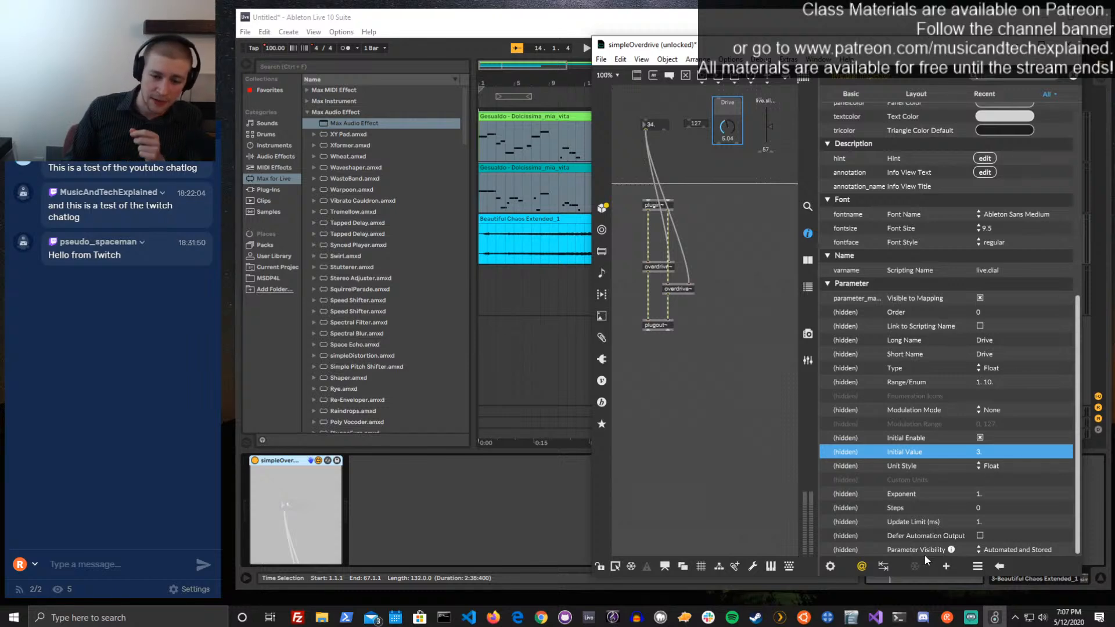
pyautogui.moveTo(950, 549)
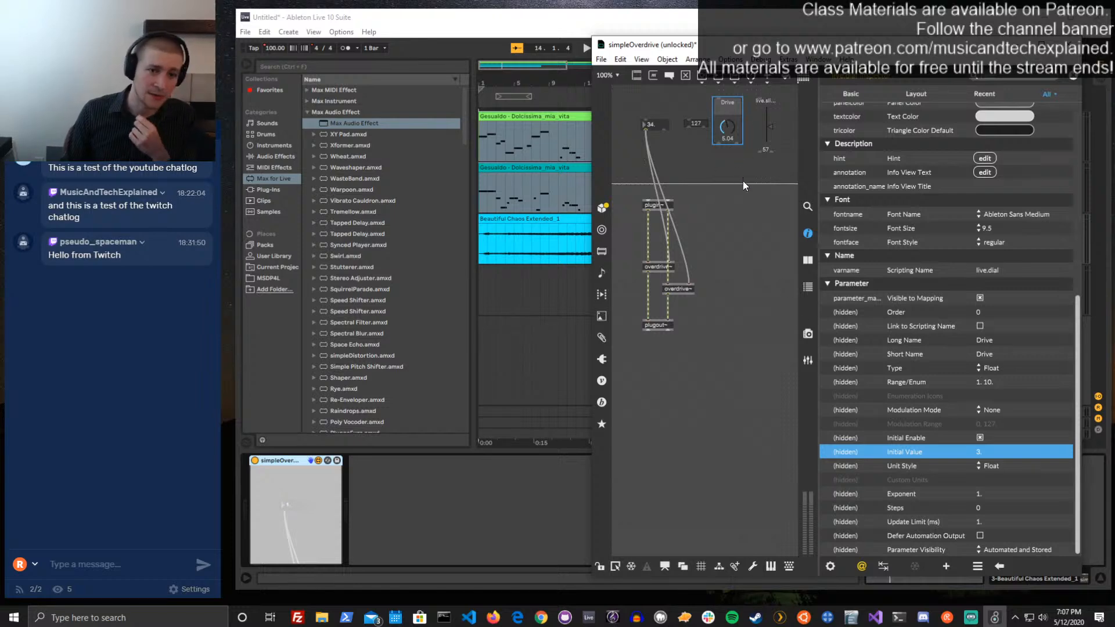
# Connect the Drive dial to both overdrive~ objects in place of the number box, and delete the number box, live.numbox and live.slider
pyautogui.moveTo(655, 123); pyautogui.dragTo(737, 207)
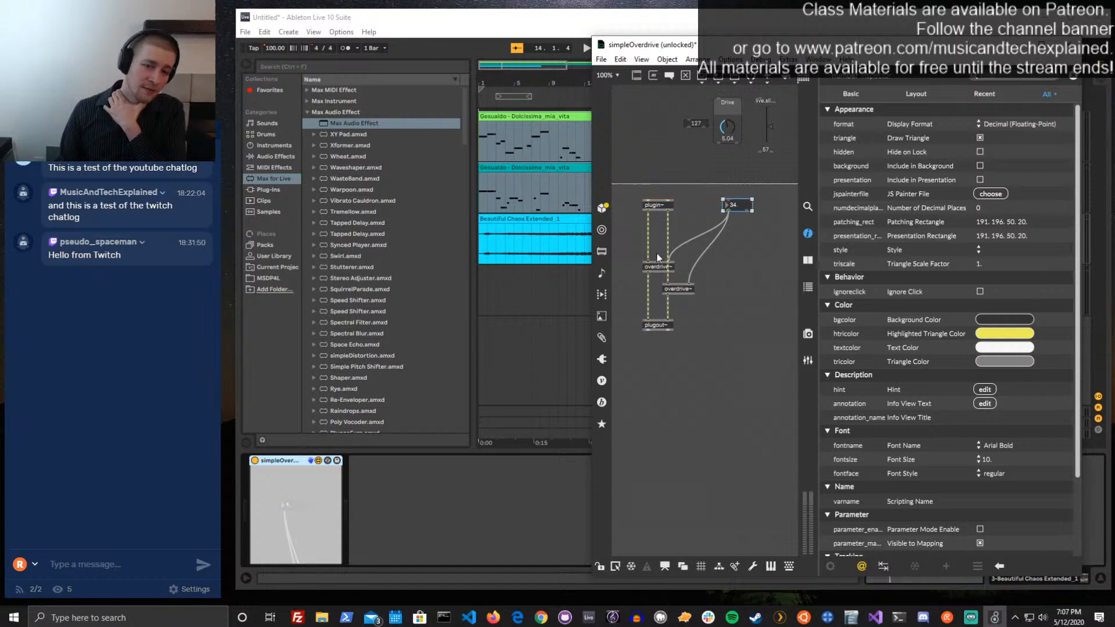
pyautogui.click(726, 235)
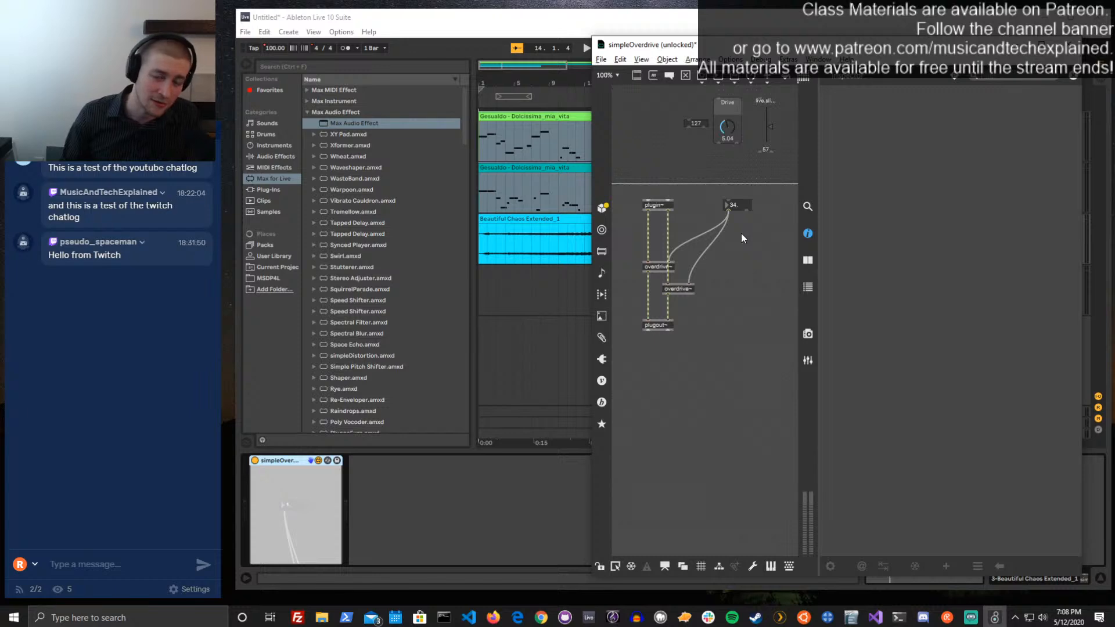
pyautogui.moveTo(730, 239); pyautogui.dragTo(694, 227)
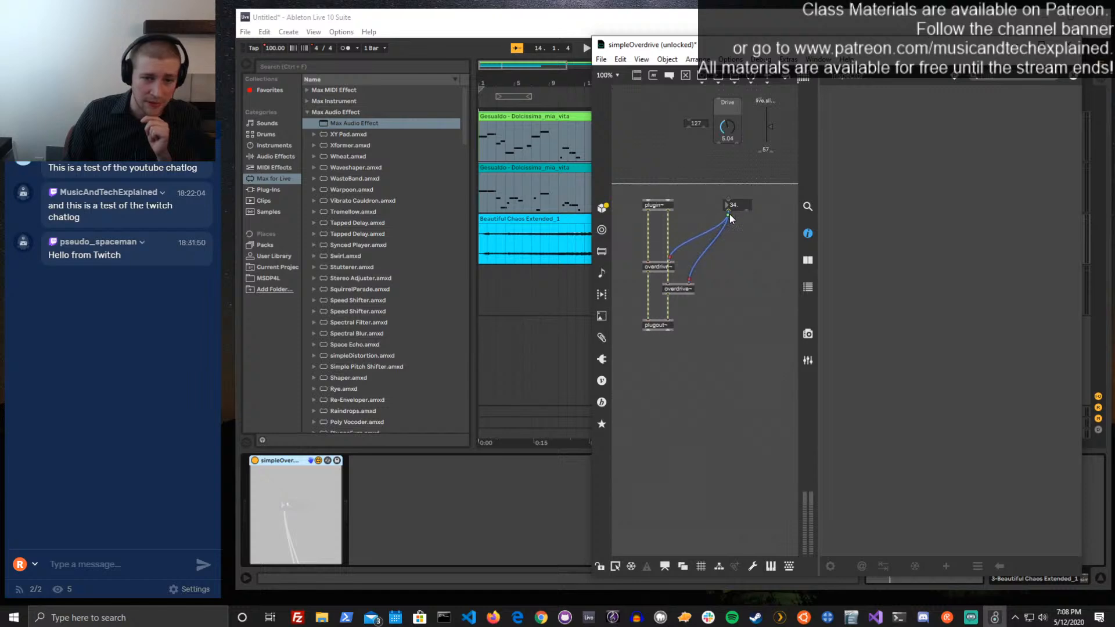
pyautogui.moveTo(727, 215); pyautogui.dragTo(654, 145)
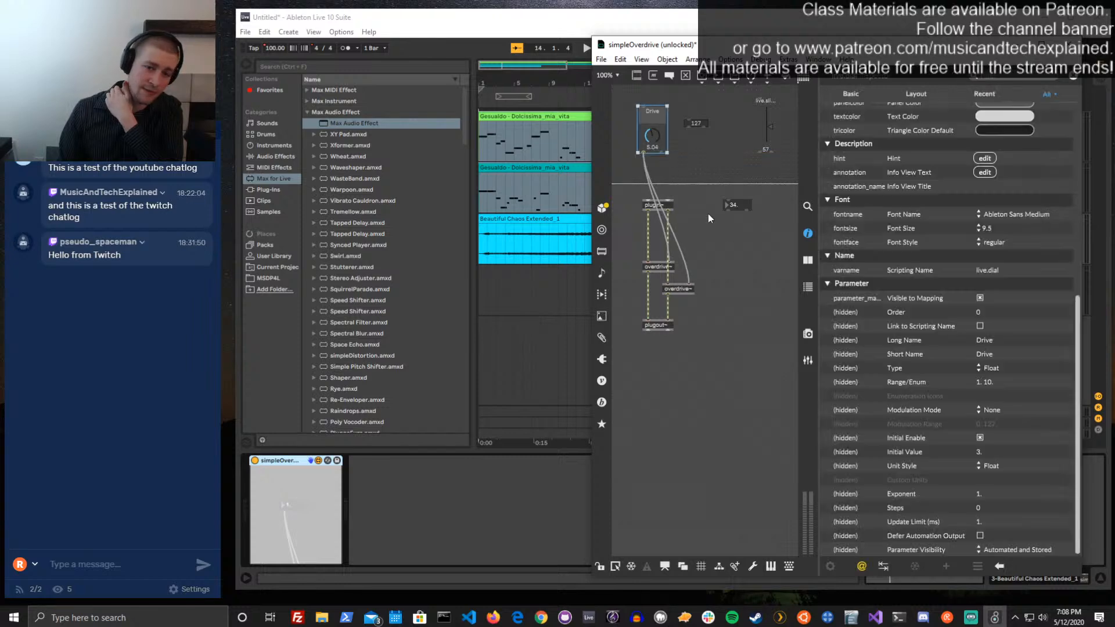
pyautogui.moveTo(778, 235); pyautogui.dragTo(696, 89)
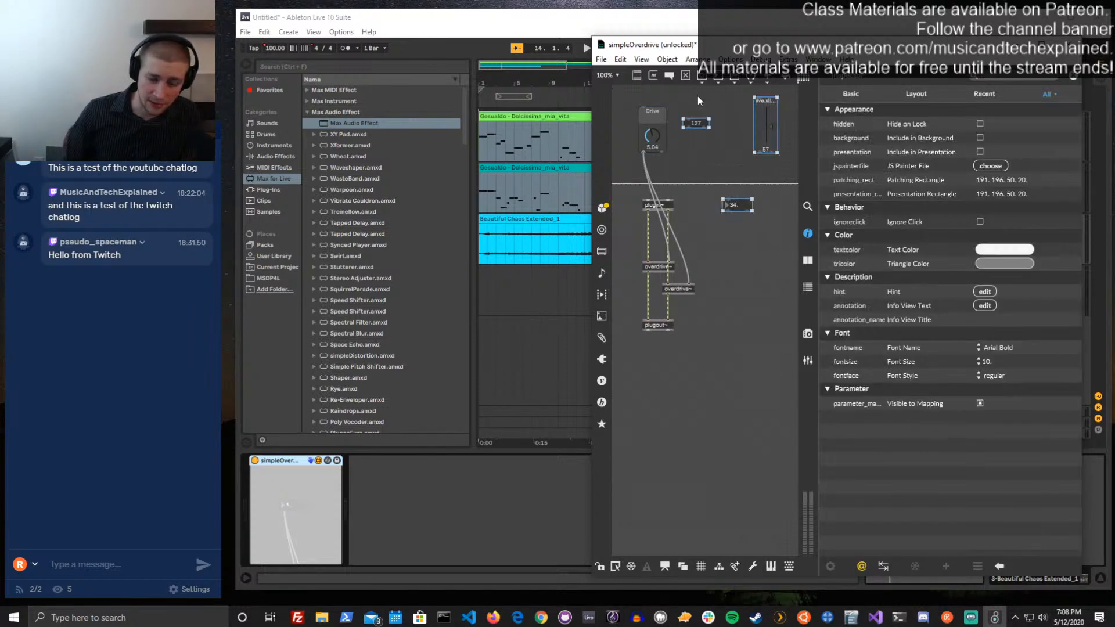
pyautogui.press('Delete')
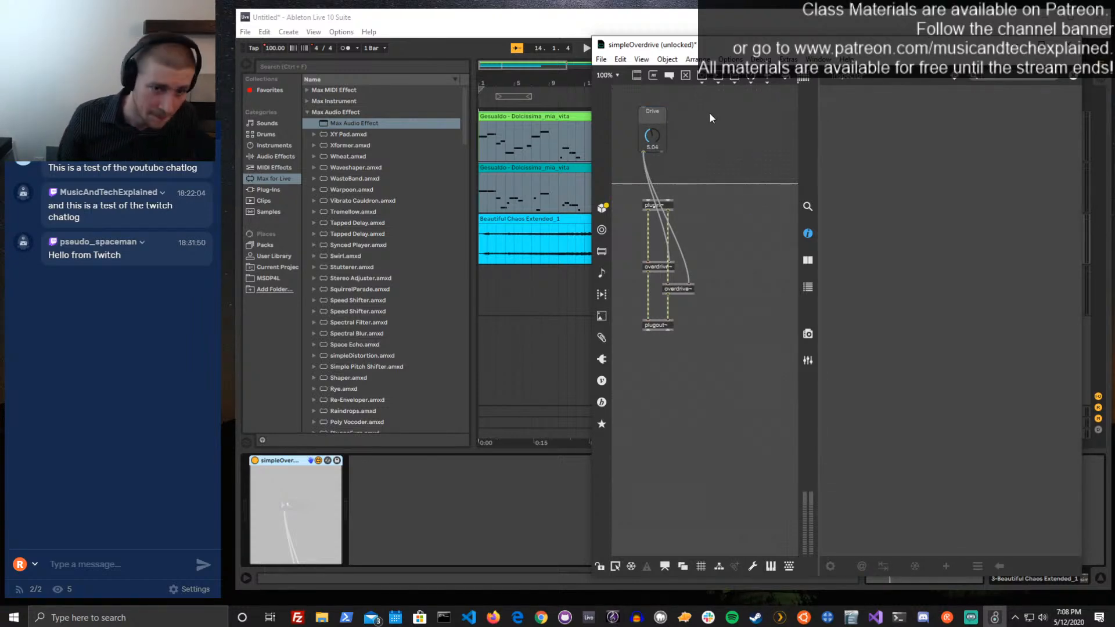
# Save the locked simpleOverdrive patch, then close its editor and set the device's Drive dial in Ableton Live to 3.00
pyautogui.hotkey('ctrl', 'e')
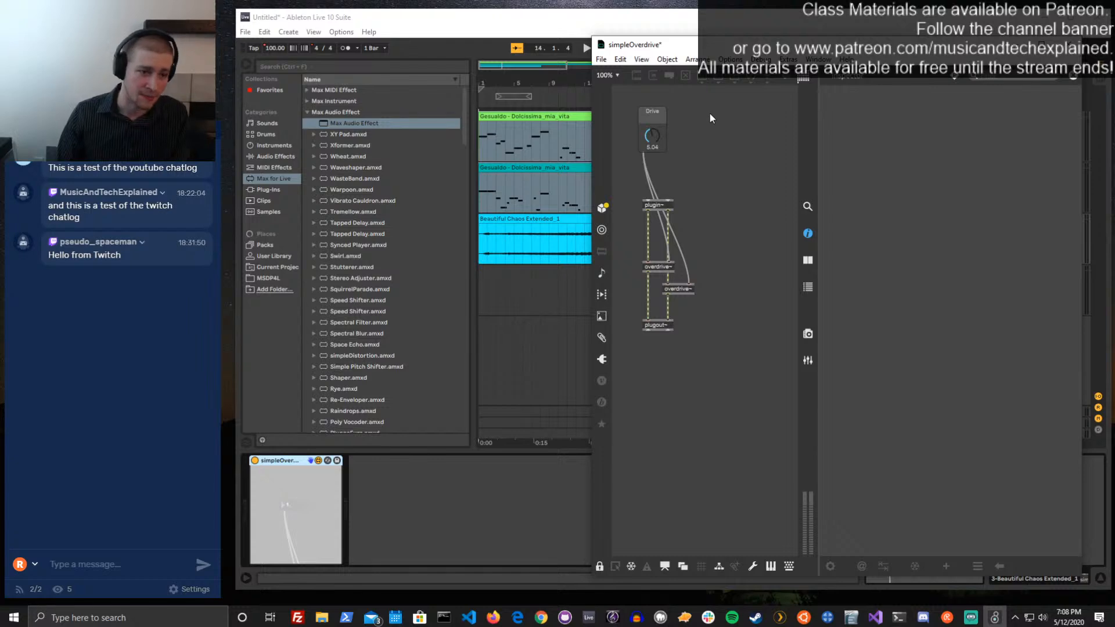
pyautogui.hotkey('ctrl', 's')
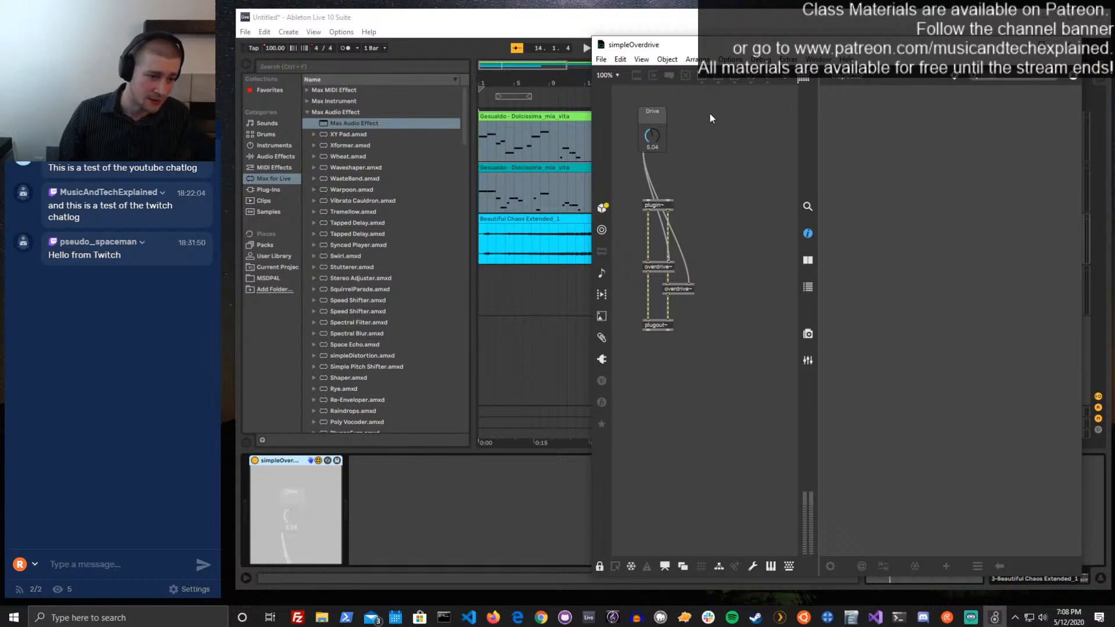
pyautogui.click(301, 500)
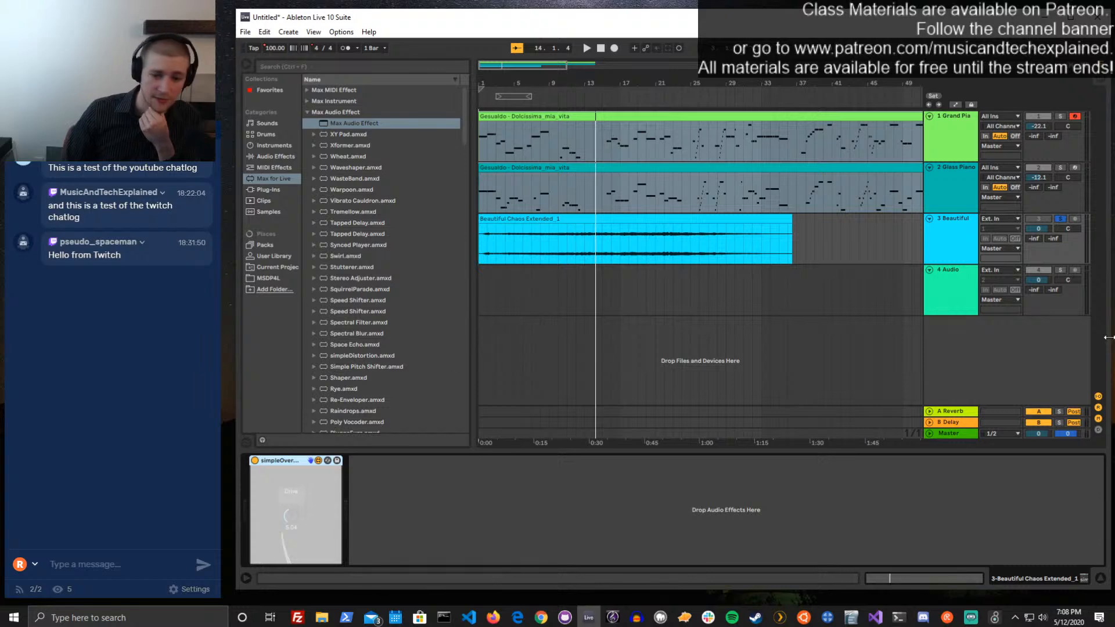
pyautogui.click(997, 618)
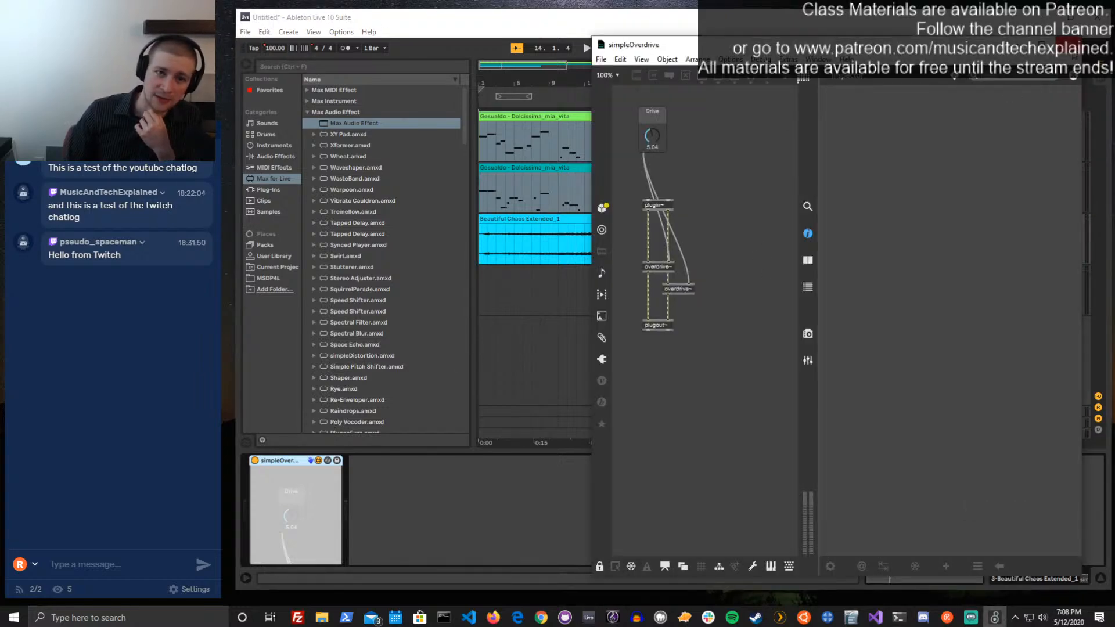
pyautogui.click(332, 497)
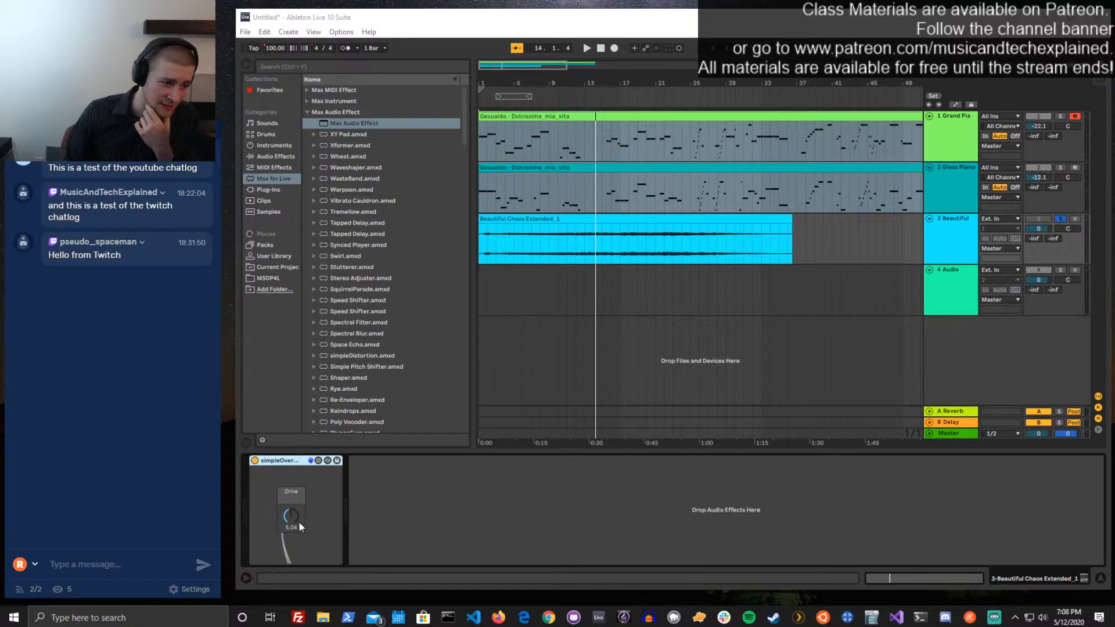
pyautogui.moveTo(302, 517); pyautogui.dragTo(293, 522)
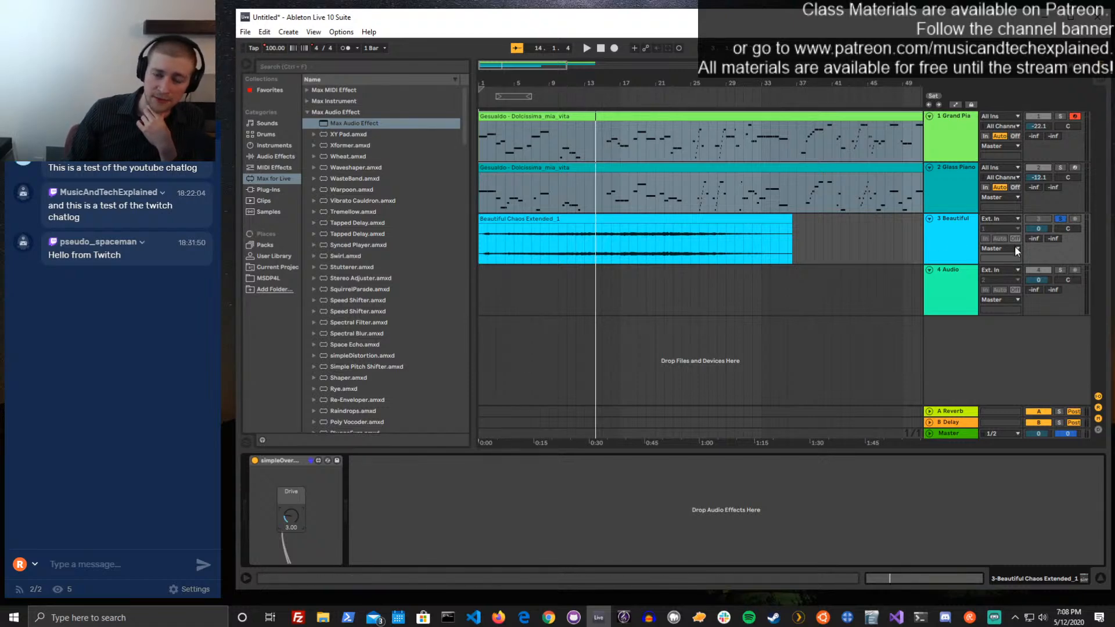
# Draw Drive automation for simpleOverdrive on track 3 Beautiful, with two peaks and a final drop to 1.00, and play it back
pyautogui.press('a')
pyautogui.click(980, 238)
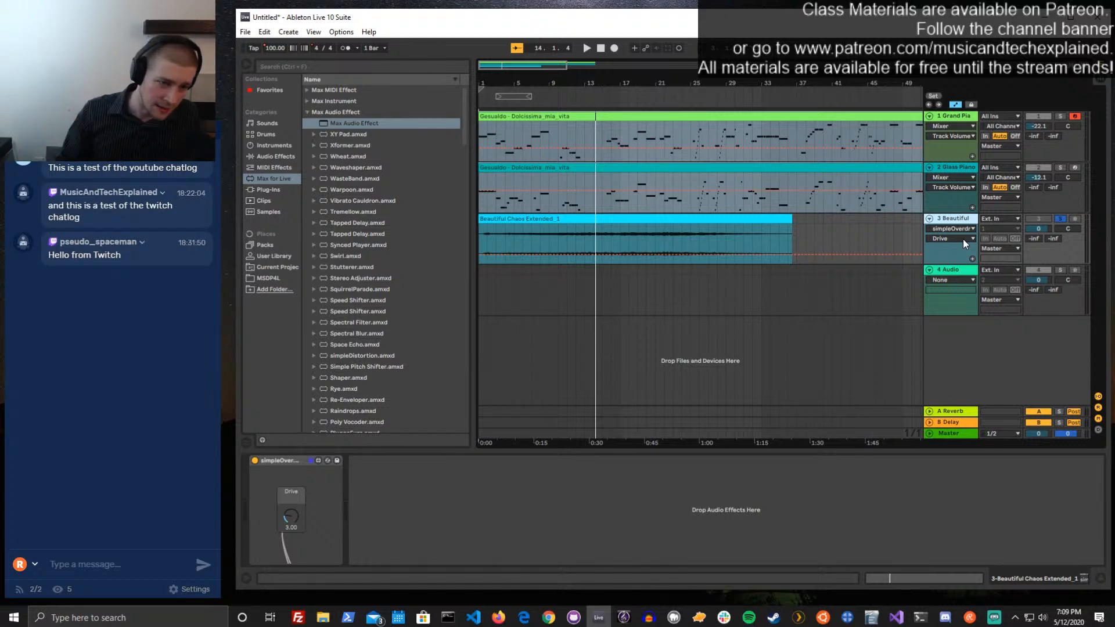
pyautogui.click(551, 245)
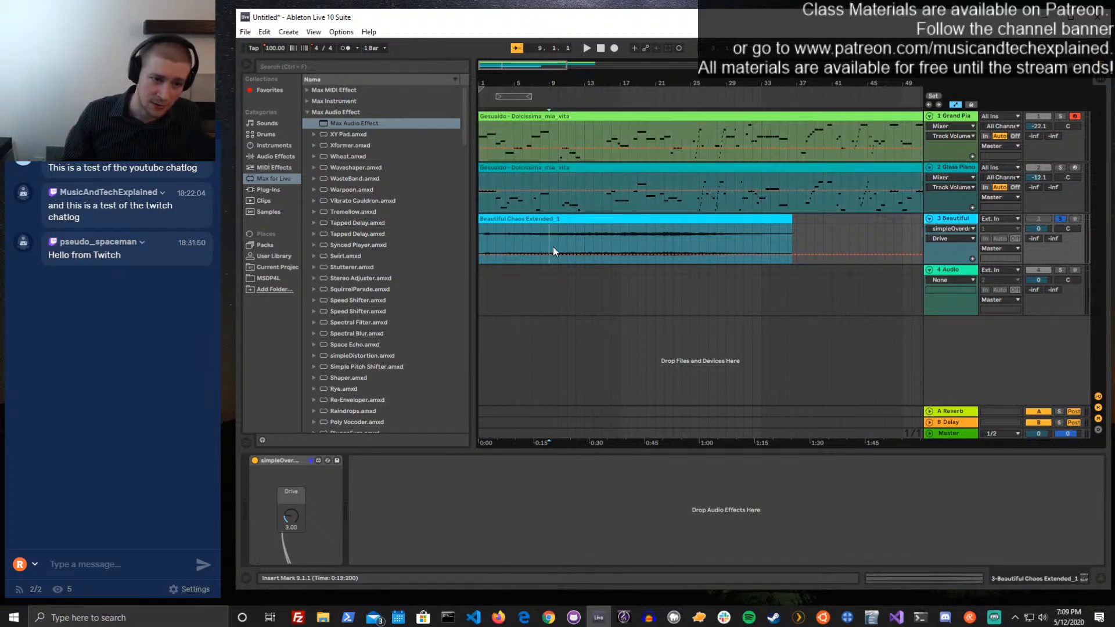
pyautogui.moveTo(571, 254); pyautogui.dragTo(691, 263)
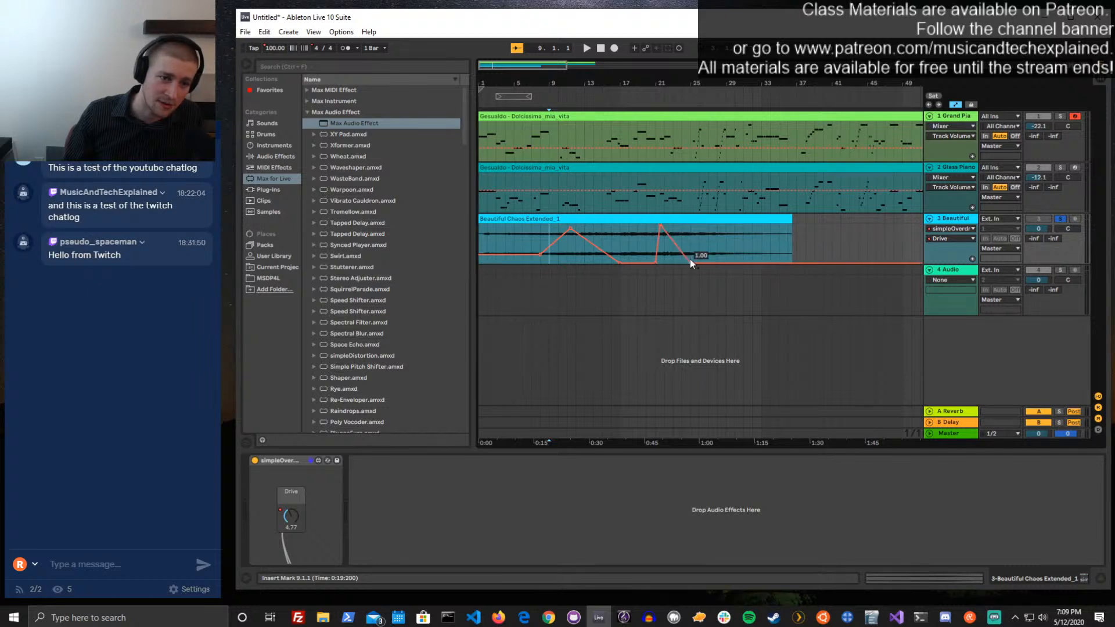
pyautogui.click(528, 94)
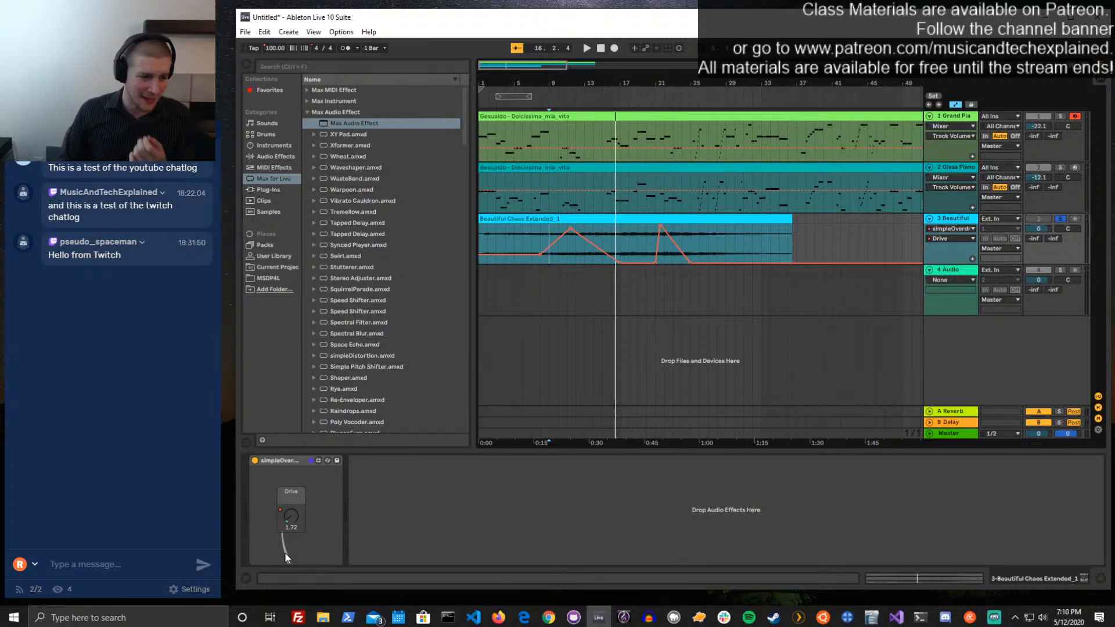
# Reopen the patch in the Max editor, set both patch cords from the Drive dial to Hide on Lock, and save it locked
pyautogui.click(321, 462)
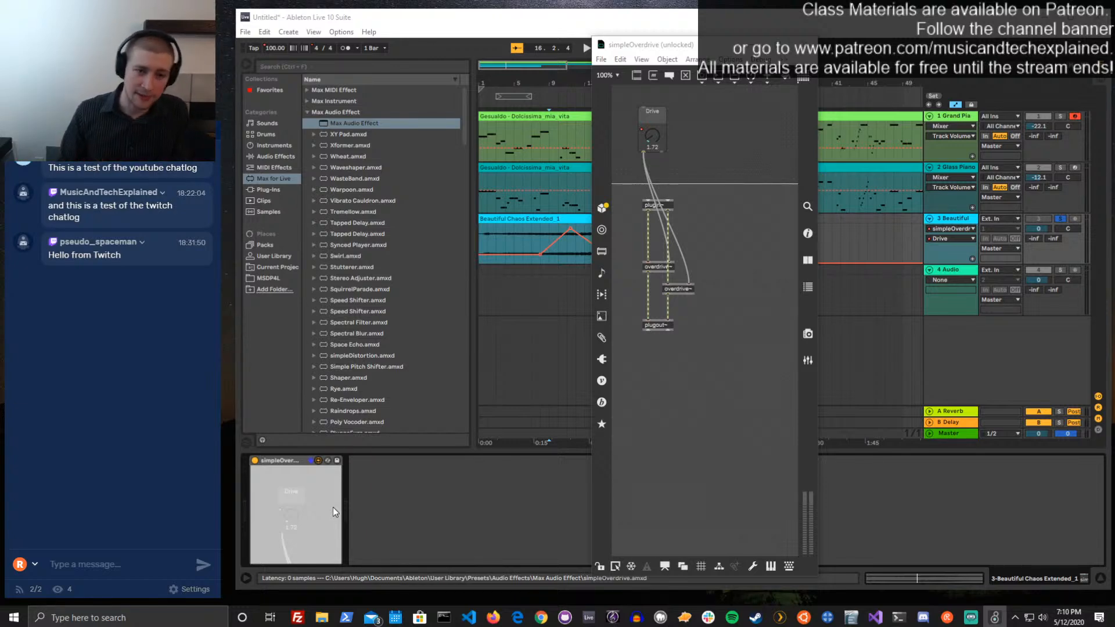
pyautogui.click(692, 173)
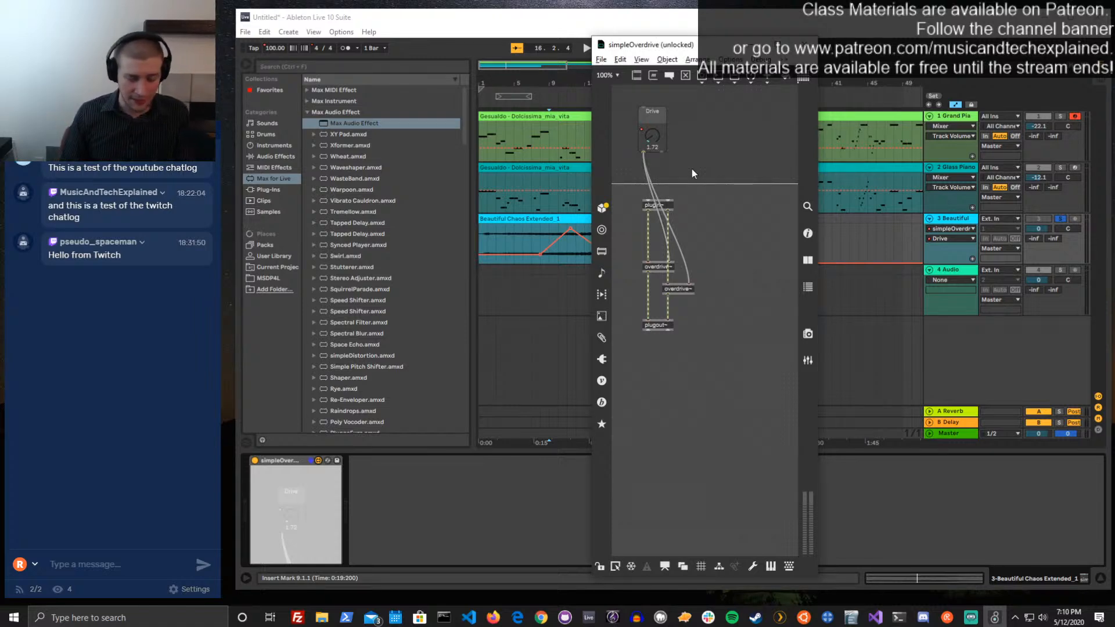
pyautogui.moveTo(692, 172); pyautogui.dragTo(637, 175)
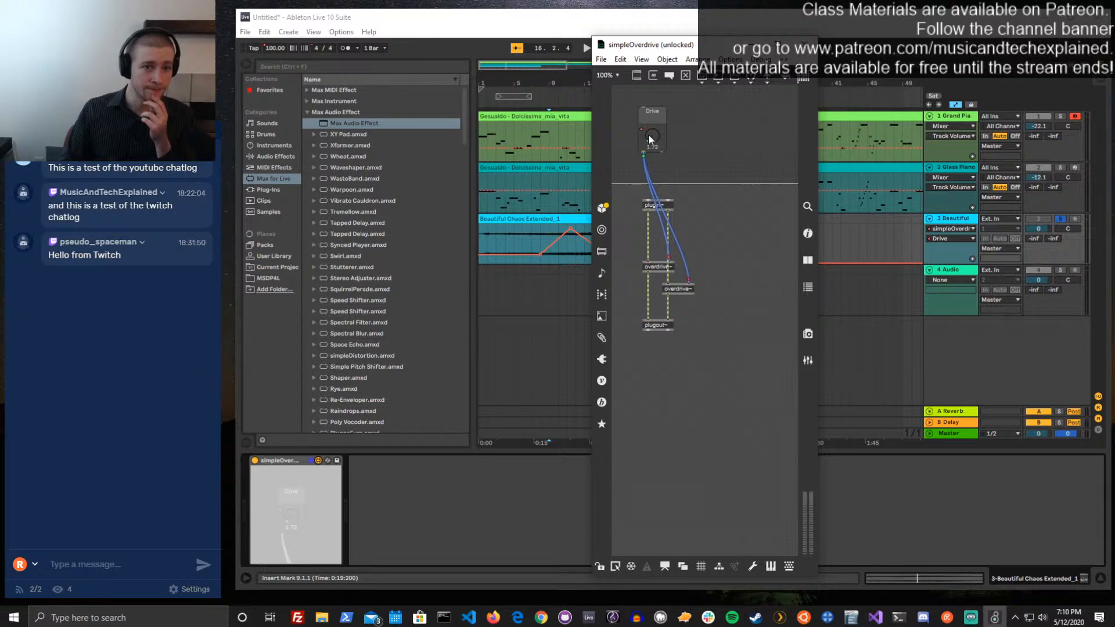
pyautogui.click(620, 59)
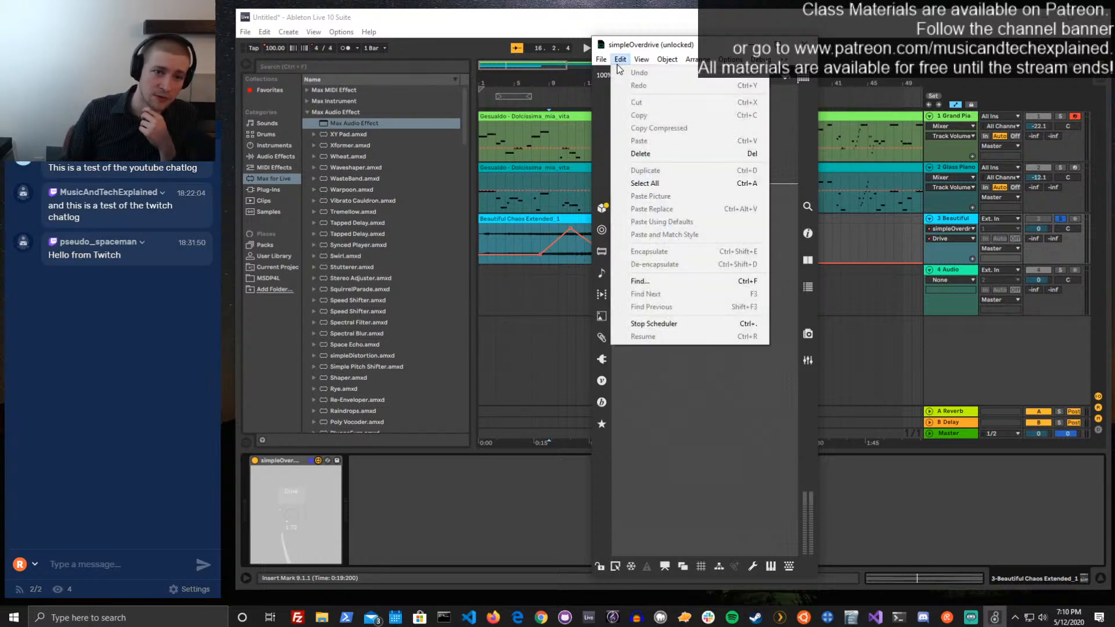
pyautogui.click(639, 61)
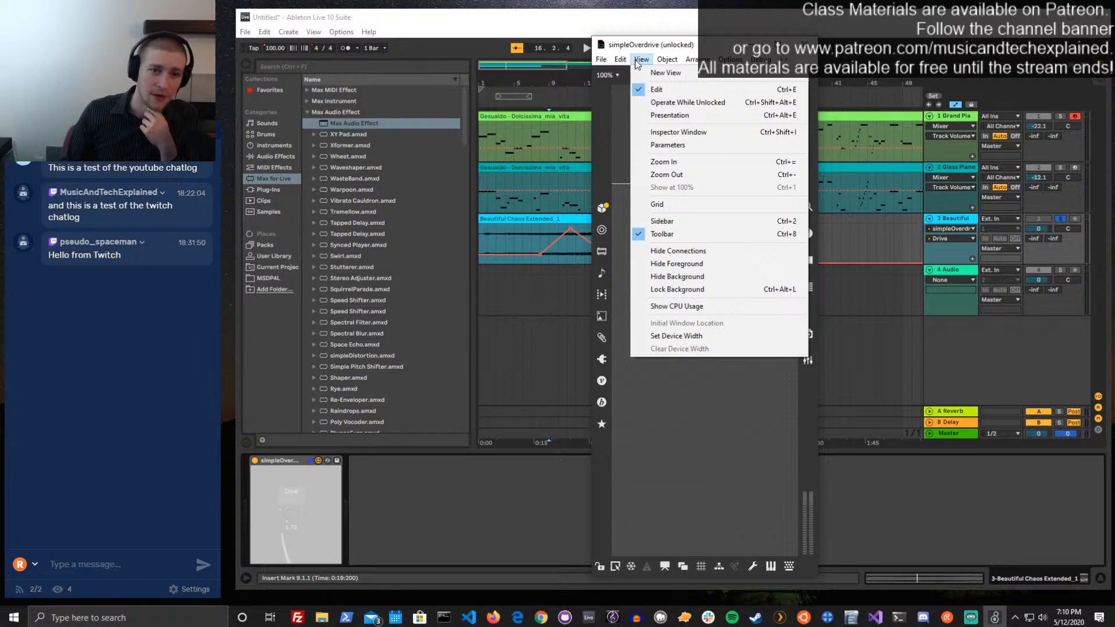
pyautogui.moveTo(663, 63)
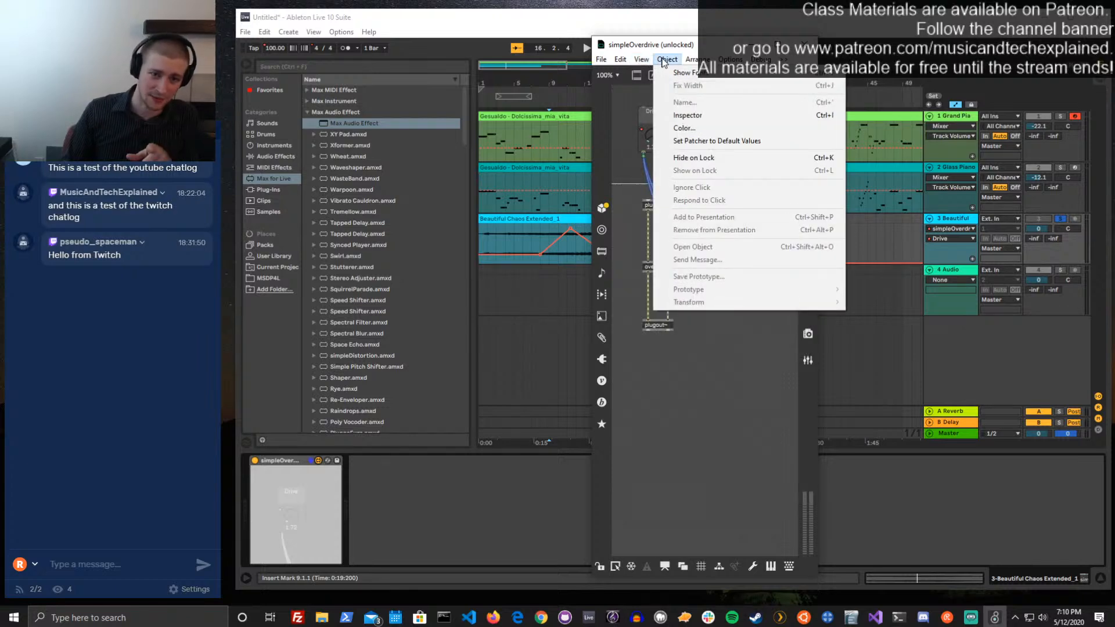
pyautogui.click(685, 157)
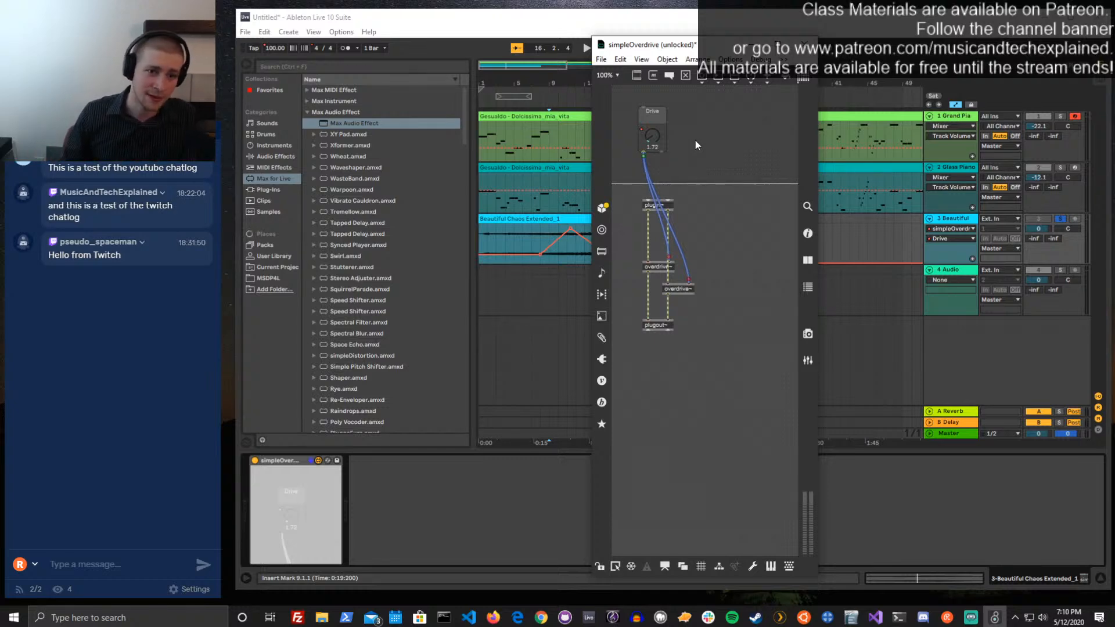
pyautogui.hotkey('ctrl', 'e')
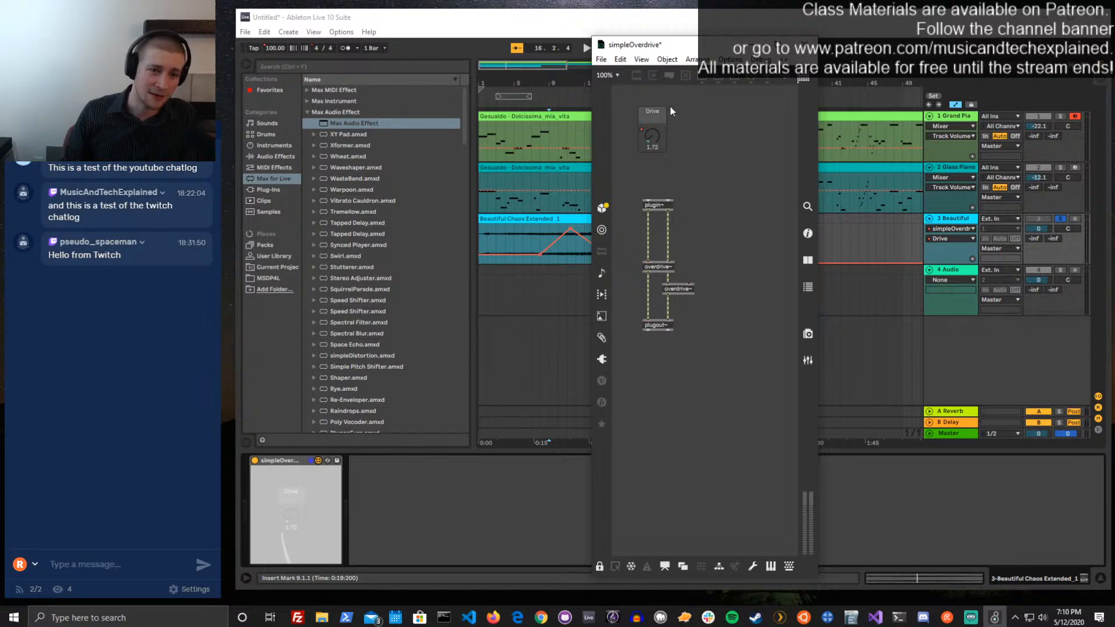
pyautogui.hotkey('ctrl', 's')
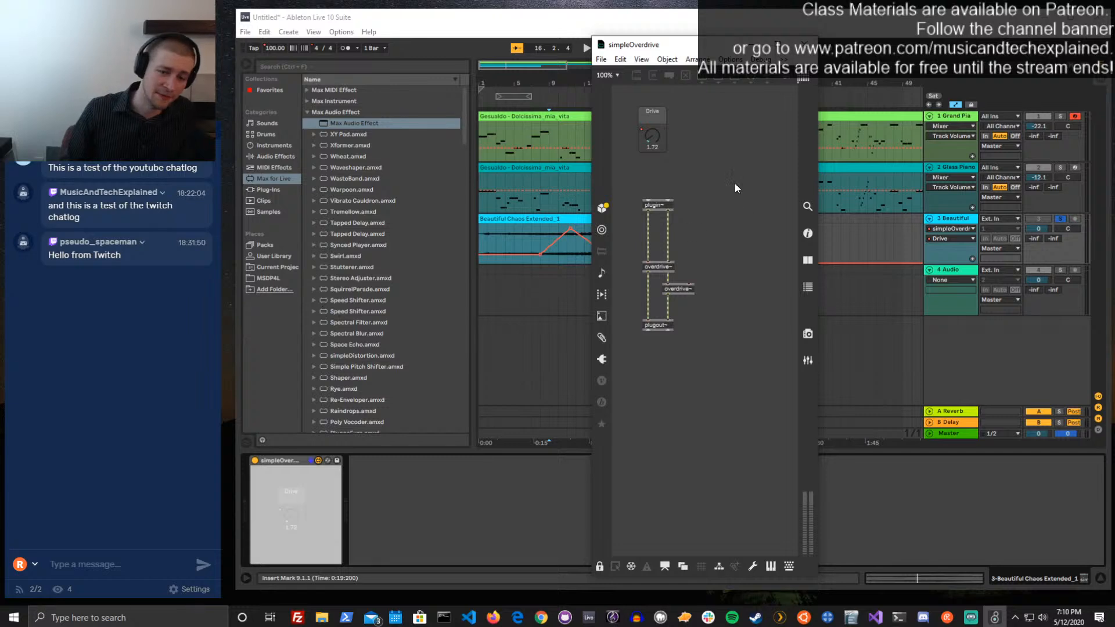
# Unlock the patch and set the two patch cords from the Drive dial back to Show on Lock
pyautogui.hotkey('ctrl', 'e')
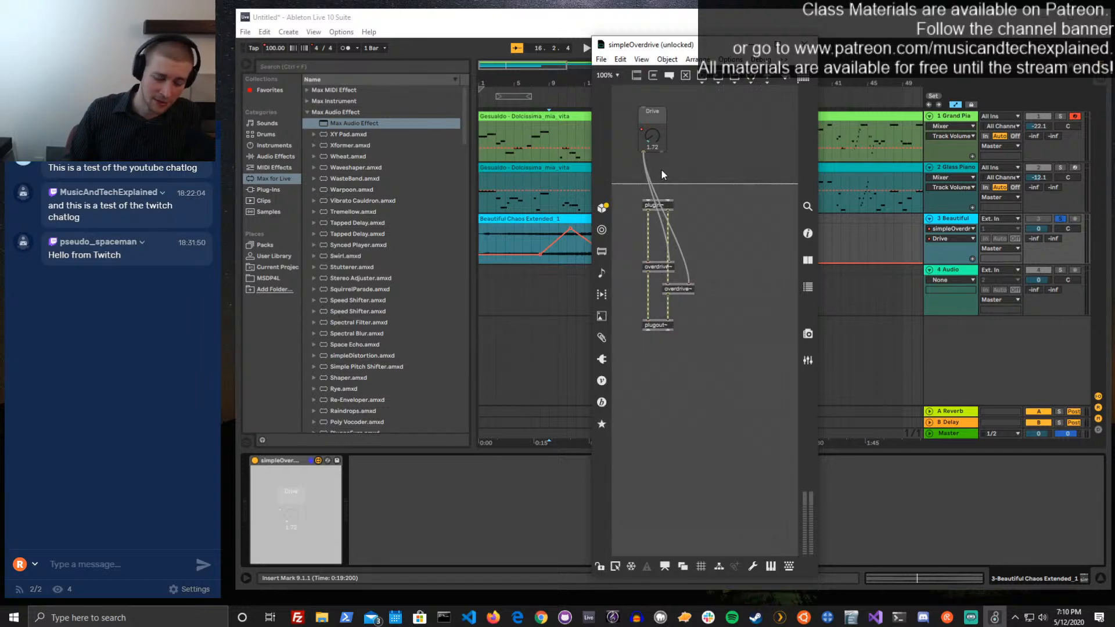
pyautogui.moveTo(661, 170); pyautogui.dragTo(641, 170)
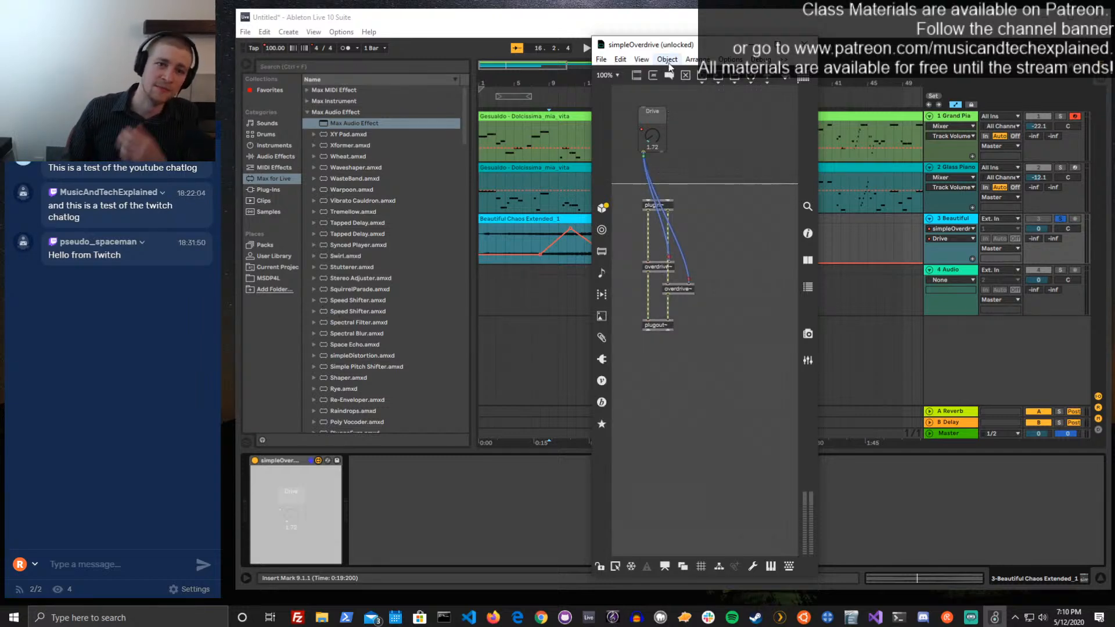
pyautogui.click(730, 59)
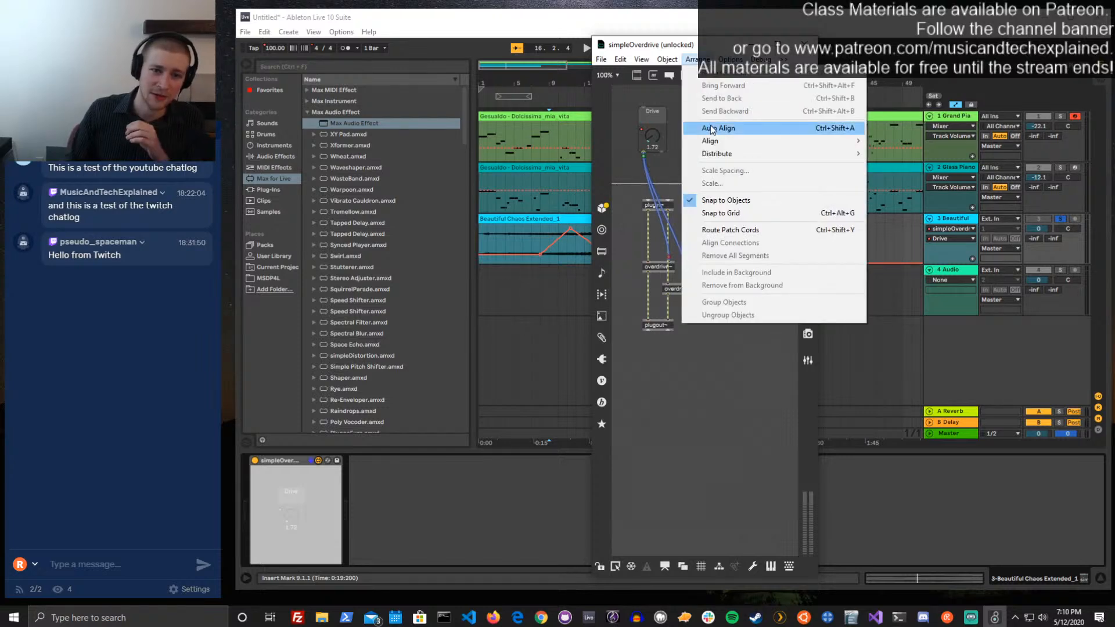
pyautogui.moveTo(682, 62)
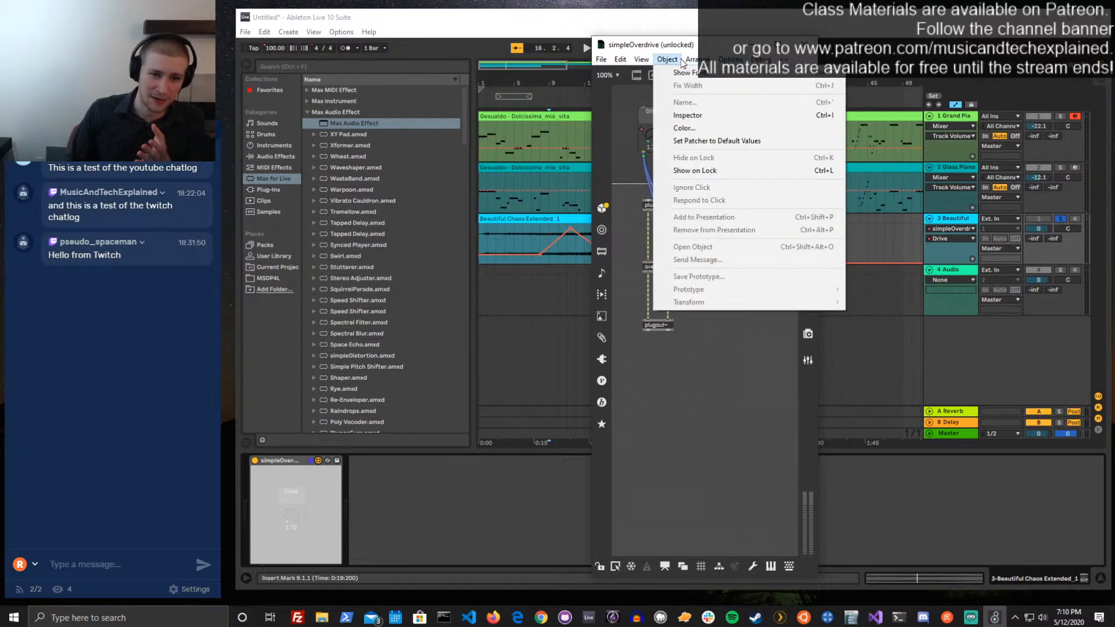
pyautogui.click(704, 170)
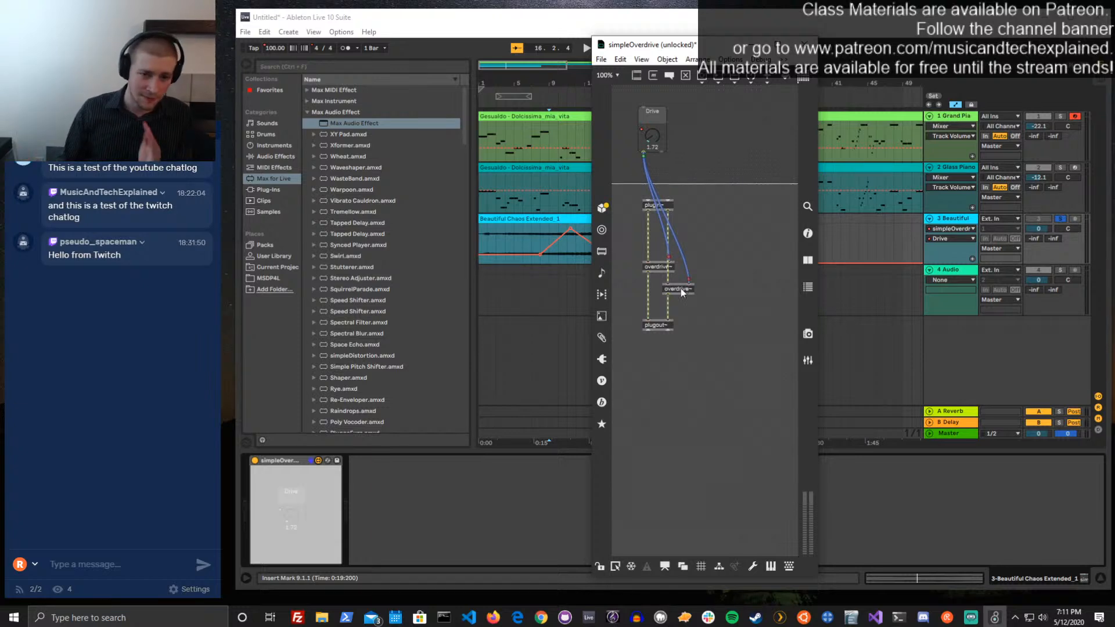
# Look at the patch in presentation mode, return to patching mode, and add the Drive dial to the presentation
pyautogui.click(665, 566)
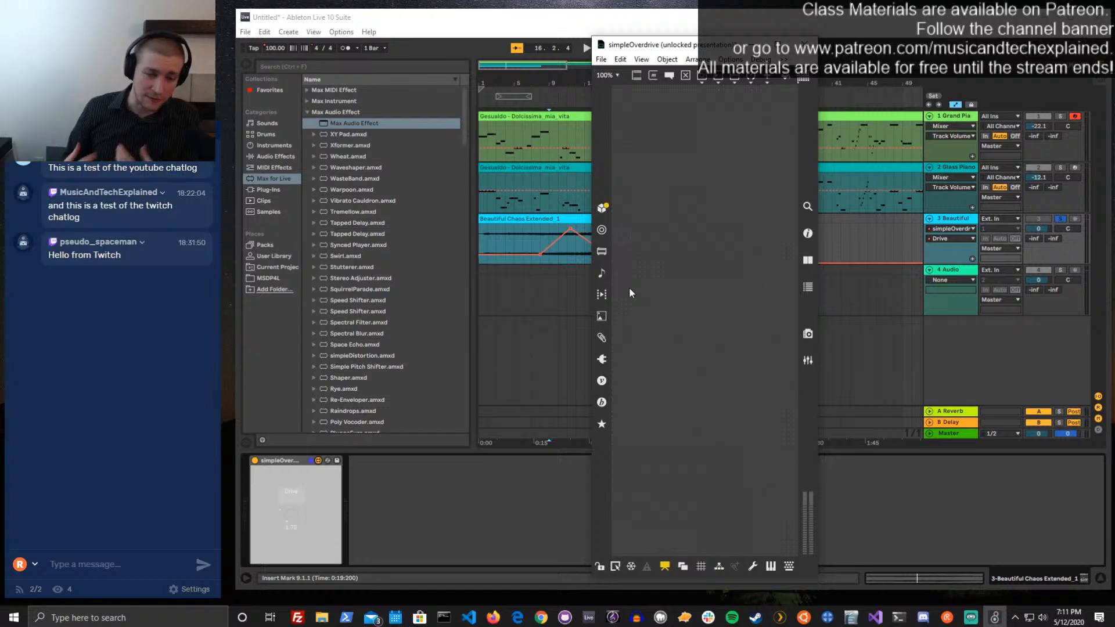
pyautogui.click(664, 566)
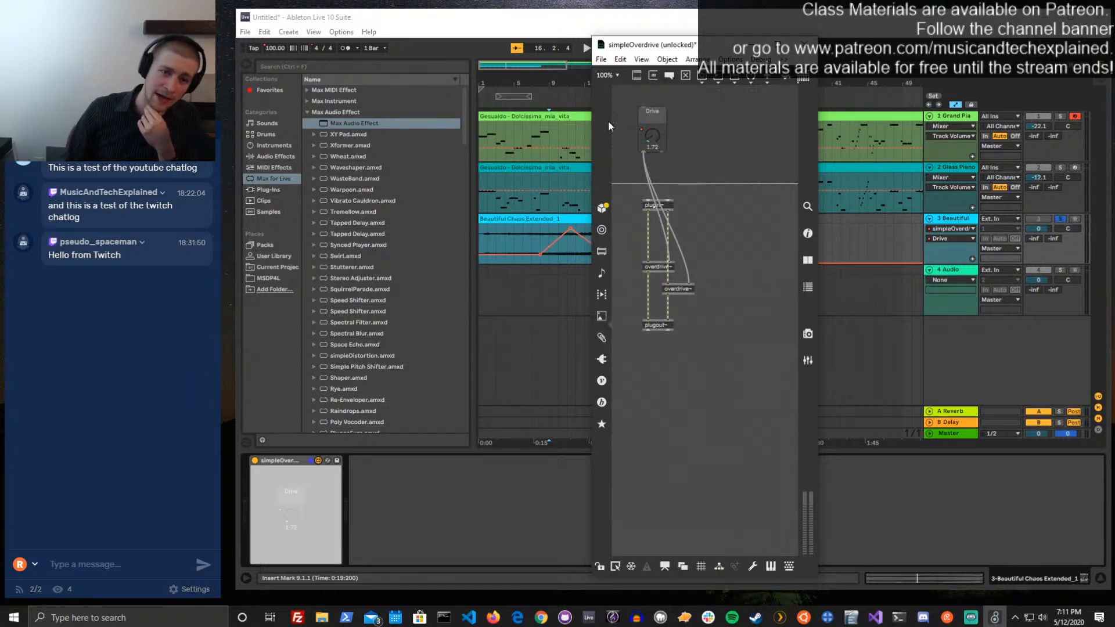
pyautogui.click(655, 130)
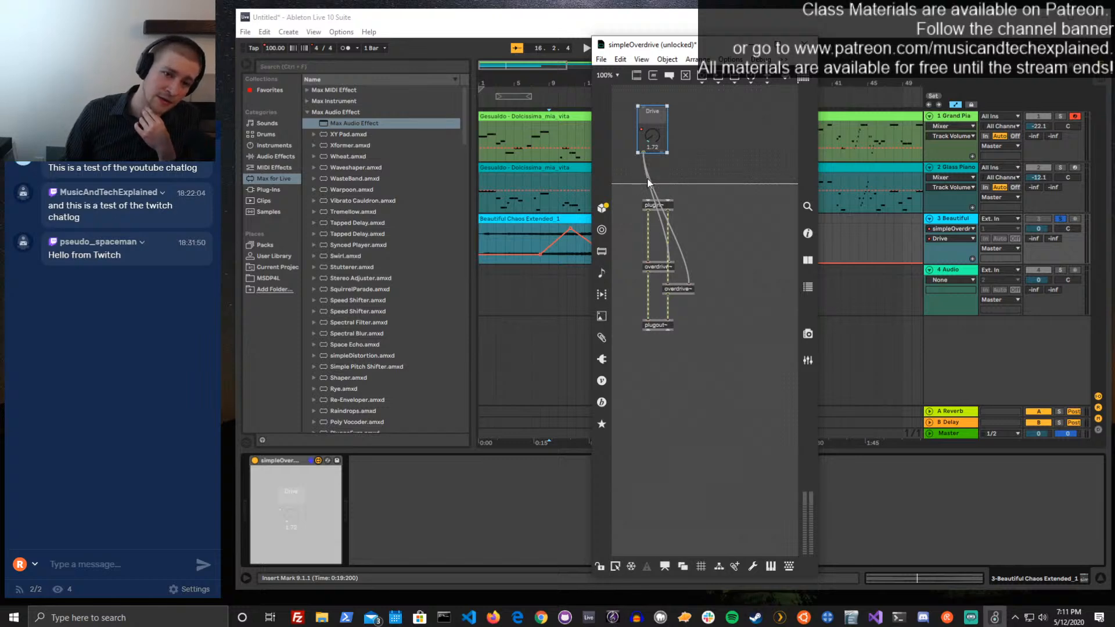
pyautogui.rightClick(655, 120)
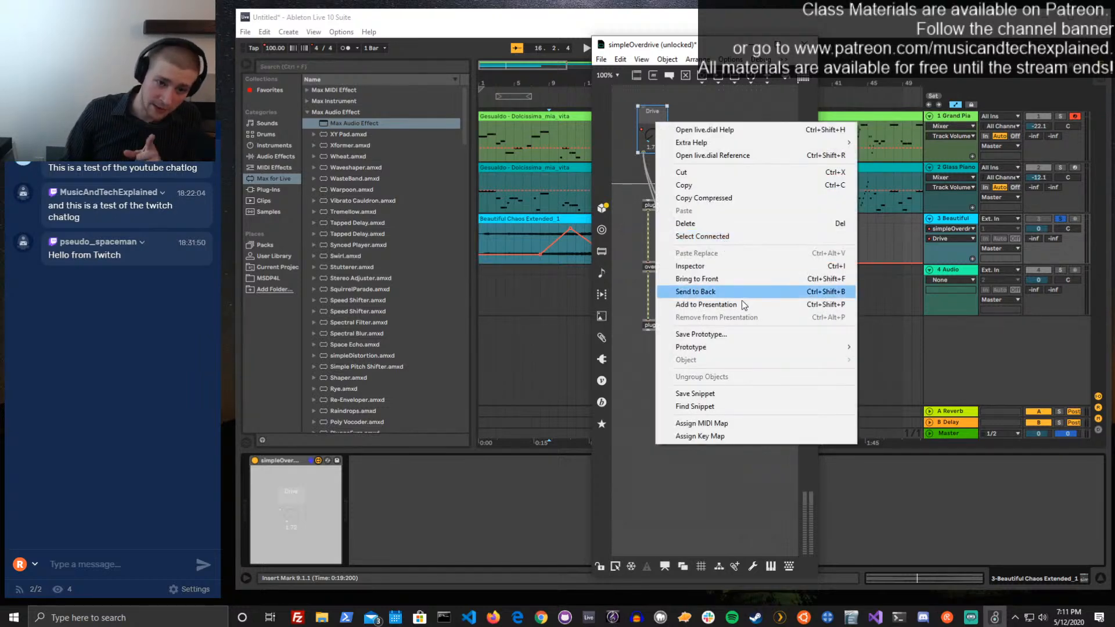
pyautogui.click(721, 311)
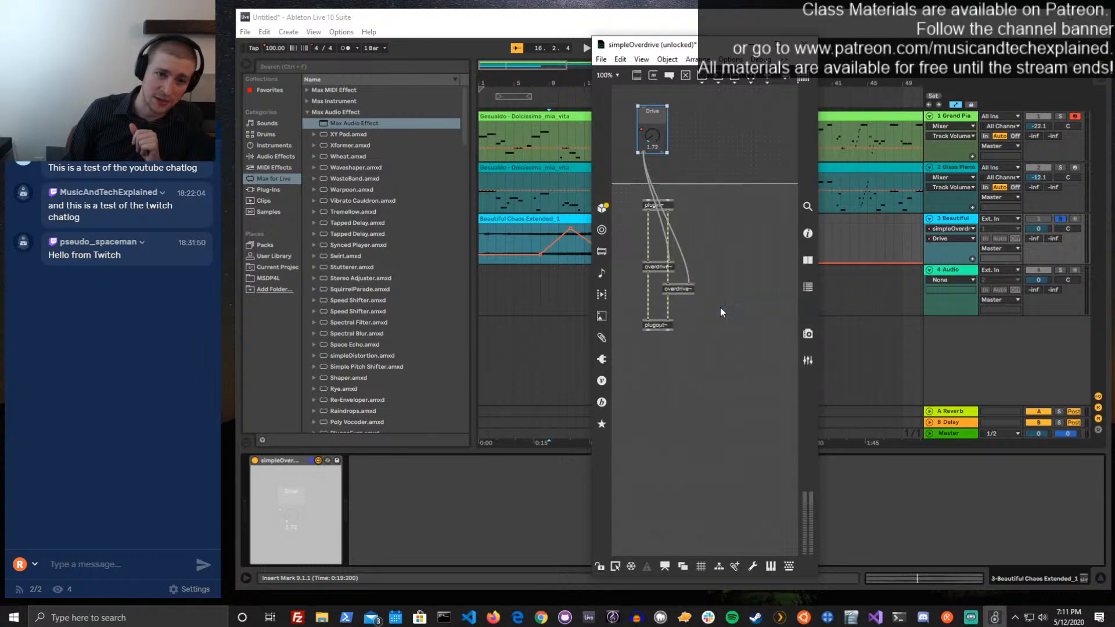
pyautogui.click(751, 214)
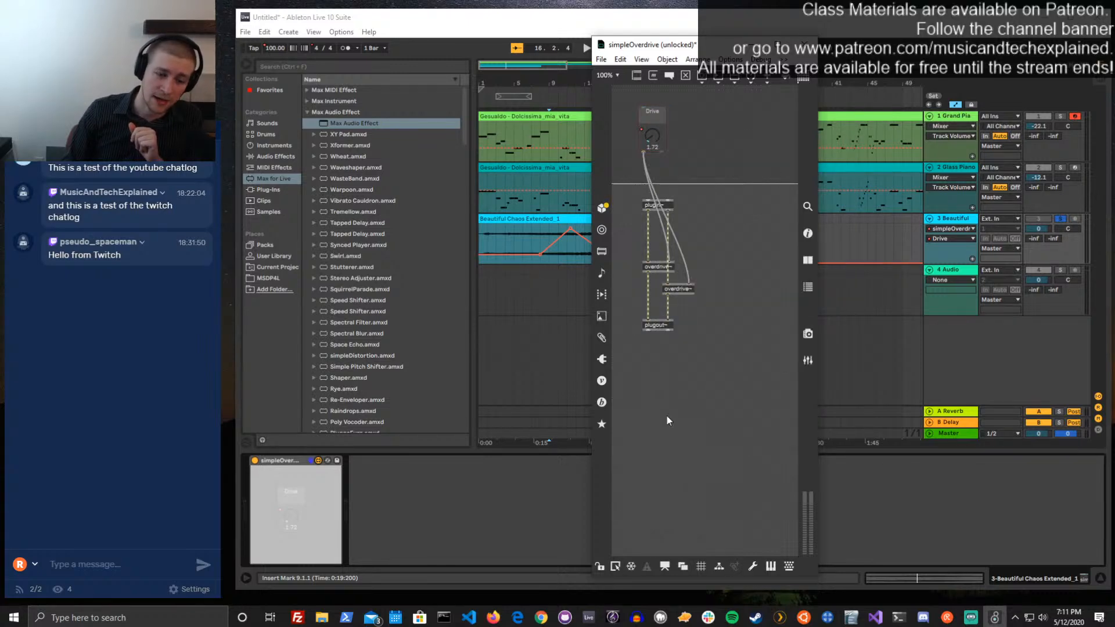
# Switch to presentation mode, move the Drive dial slightly toward the upper-left corner, and lock the patch
pyautogui.click(666, 566)
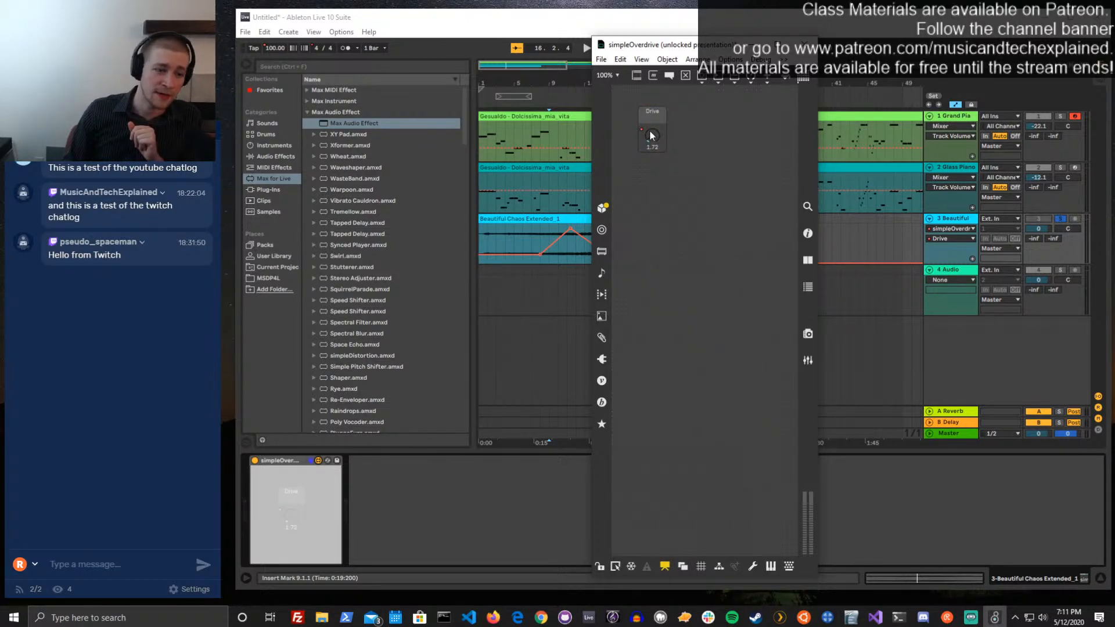
pyautogui.moveTo(650, 132); pyautogui.dragTo(640, 140)
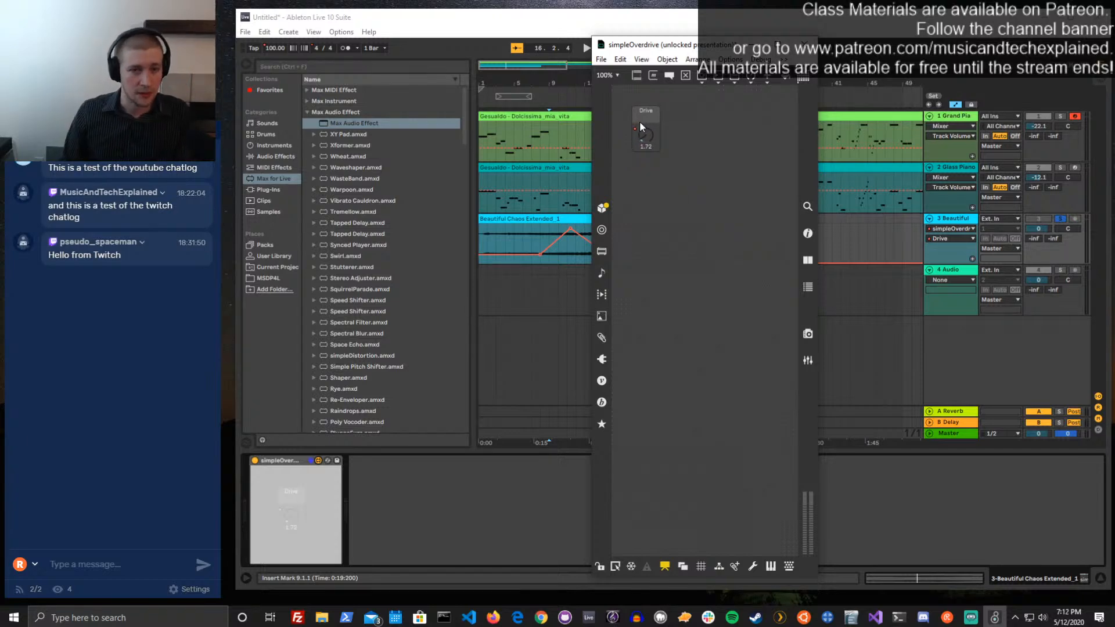
pyautogui.hotkey('ctrl', 'e')
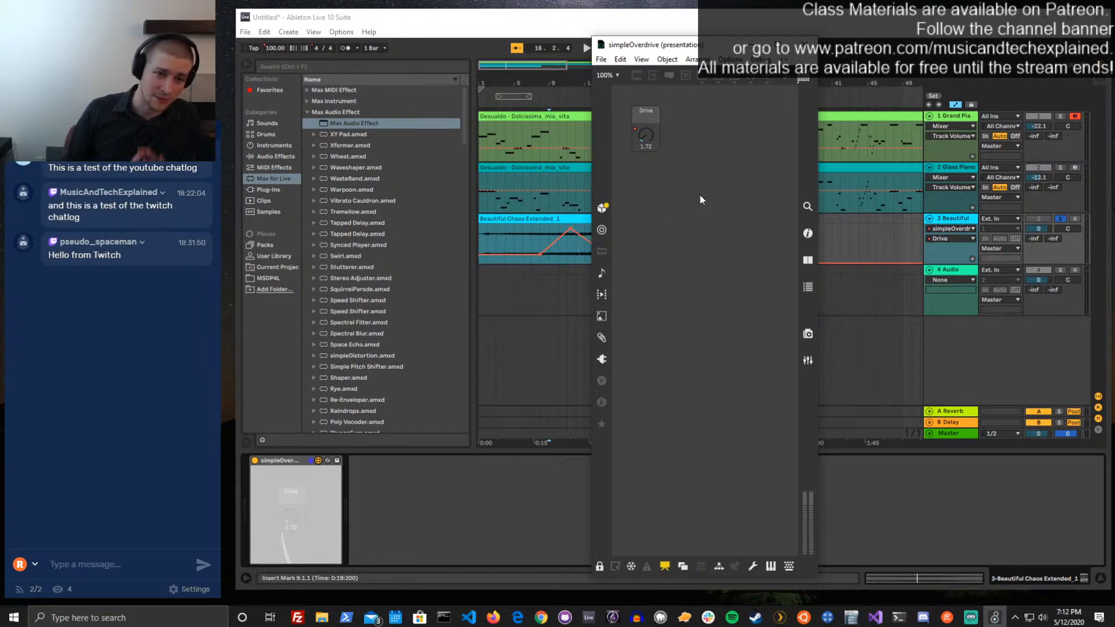
# Close the editor to check the device's appearance in Live, and reopen the simpleOverdrive patch for editing
pyautogui.click(804, 45)
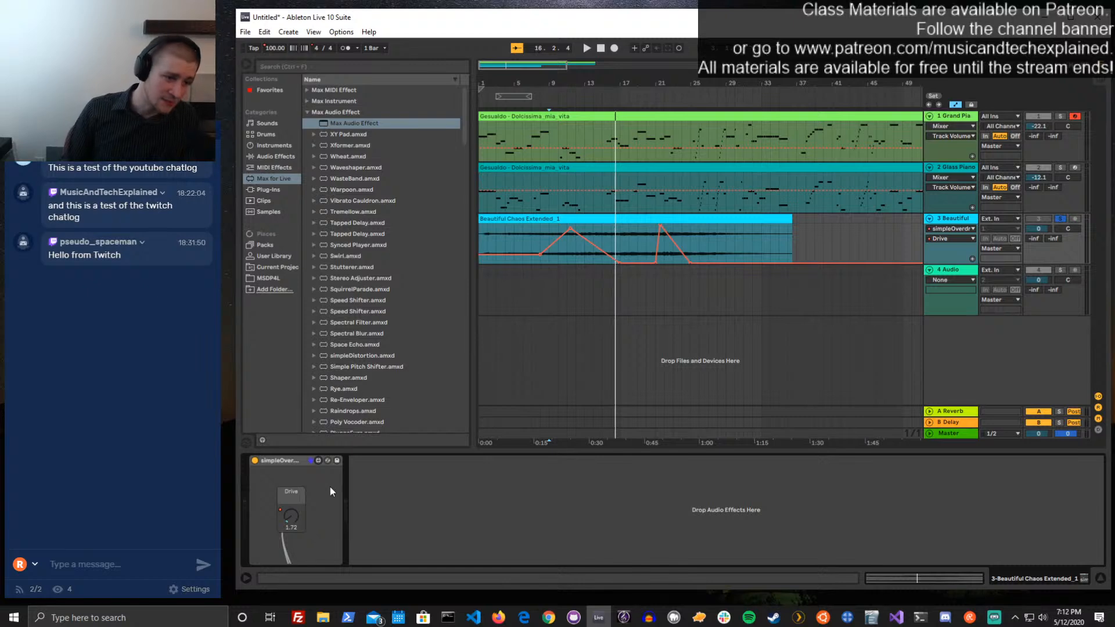
pyautogui.click(318, 460)
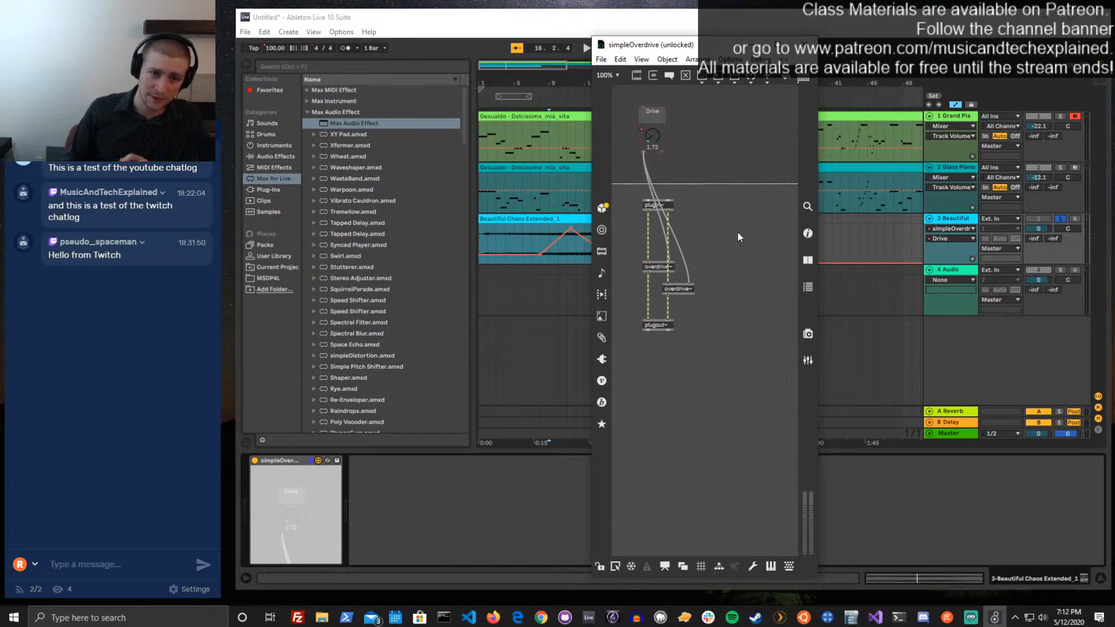
# Enable Open in Presentation in the patcher's inspector, lock the simpleOverdrive patch, and save it
pyautogui.click(809, 233)
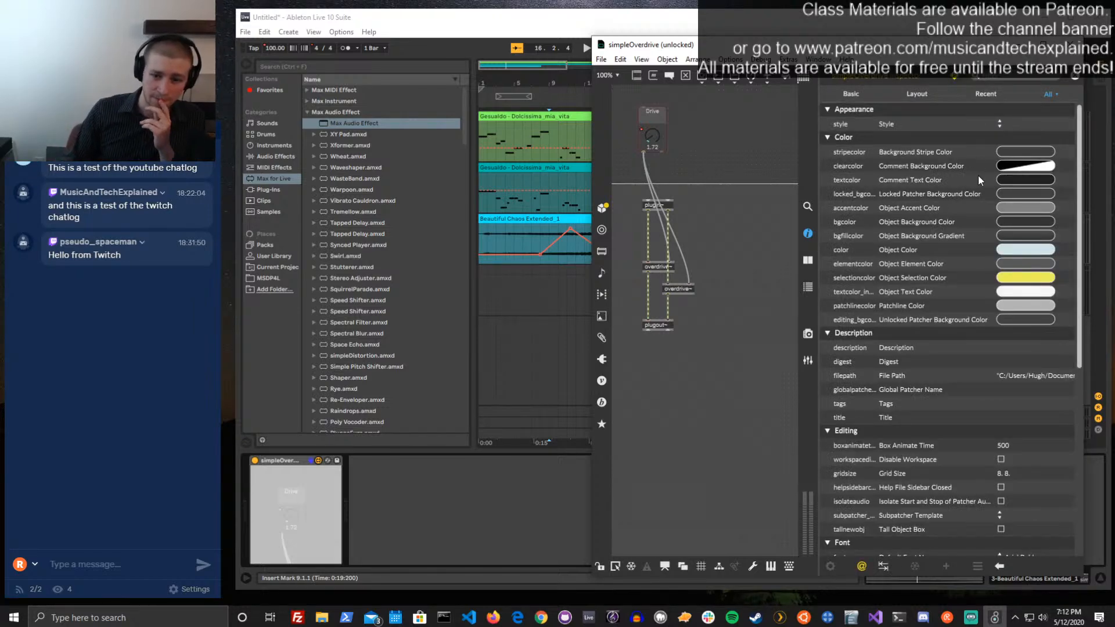
pyautogui.scroll(-5, 964, 190)
pyautogui.scroll(-1, 959, 186)
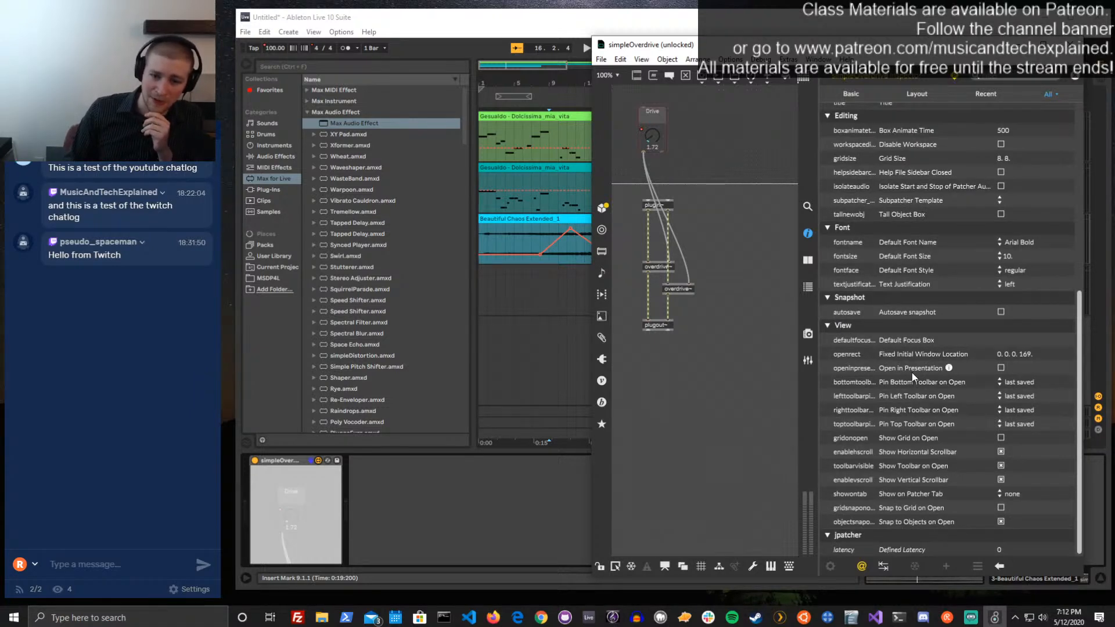
pyautogui.click(1001, 367)
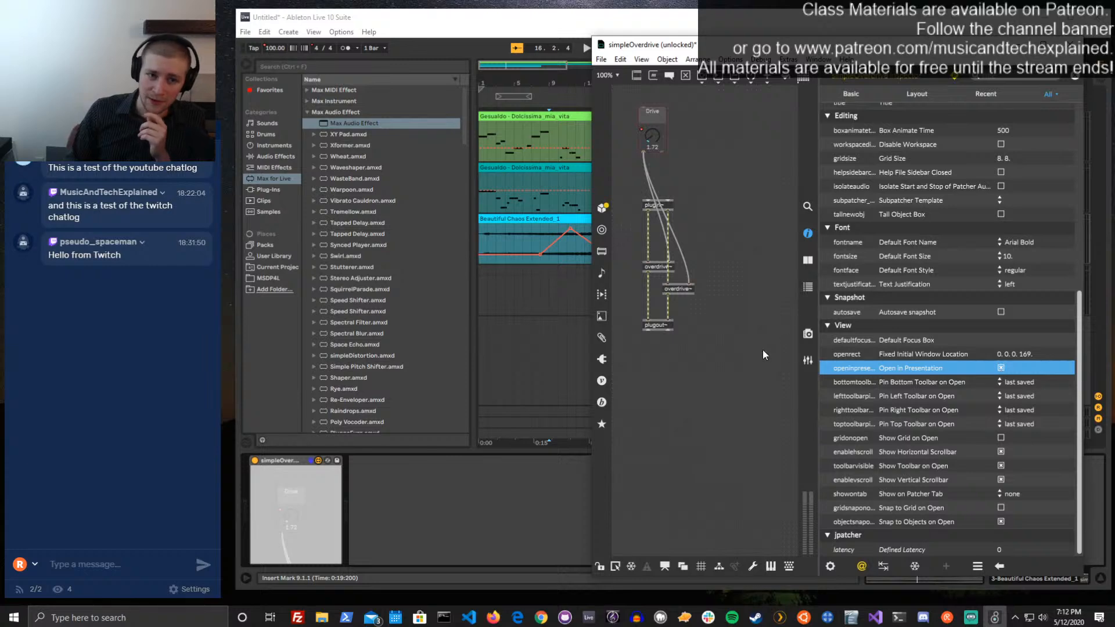
pyautogui.click(1076, 77)
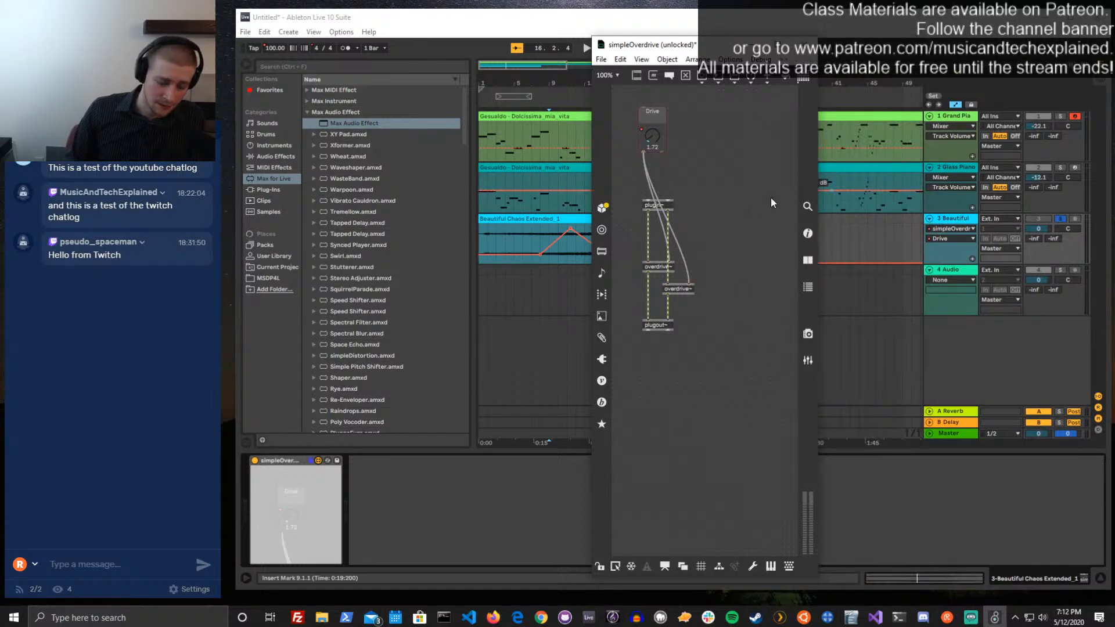
pyautogui.hotkey('ctrl', 'e')
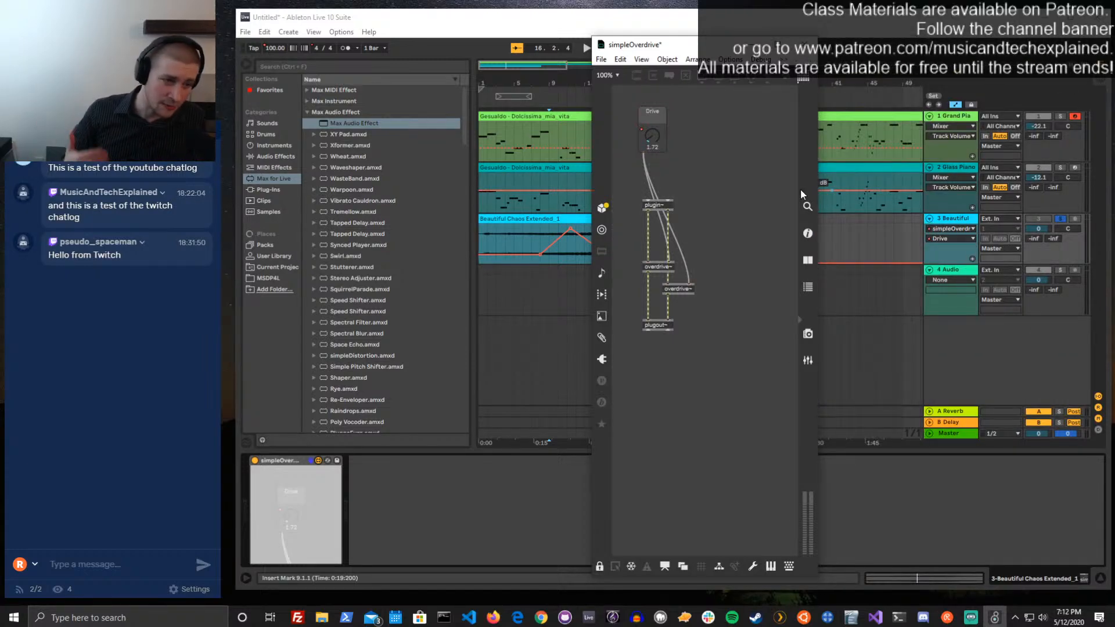
pyautogui.hotkey('ctrl', 's')
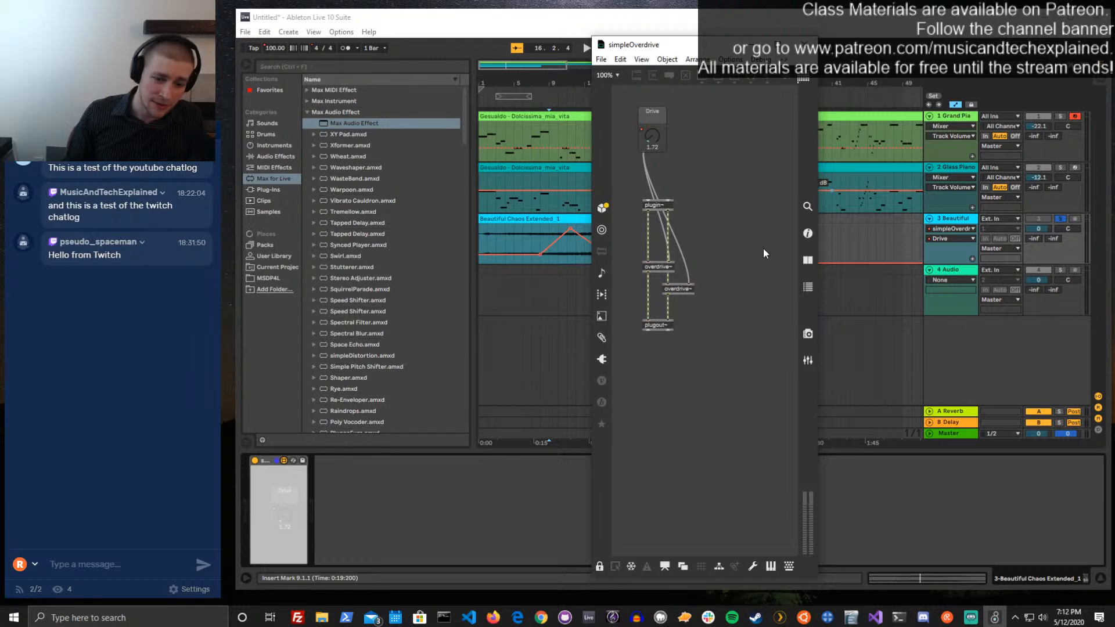
# Move the Drive dial closer to the left edge in presentation mode, then lock the patch and close the editor
pyautogui.click(665, 566)
pyautogui.hotkey('ctrl', 'e')
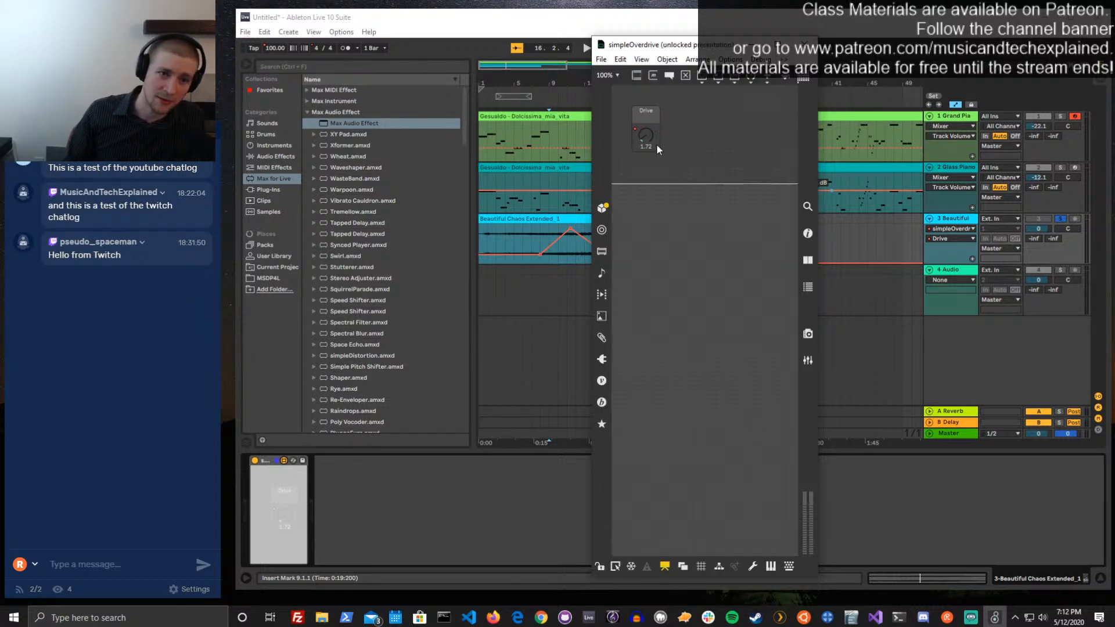
pyautogui.moveTo(637, 143); pyautogui.dragTo(639, 131)
pyautogui.hotkey('ctrl', 'e')
pyautogui.hotkey('ctrl', 'e')
pyautogui.hotkey('ctrl', 'e')
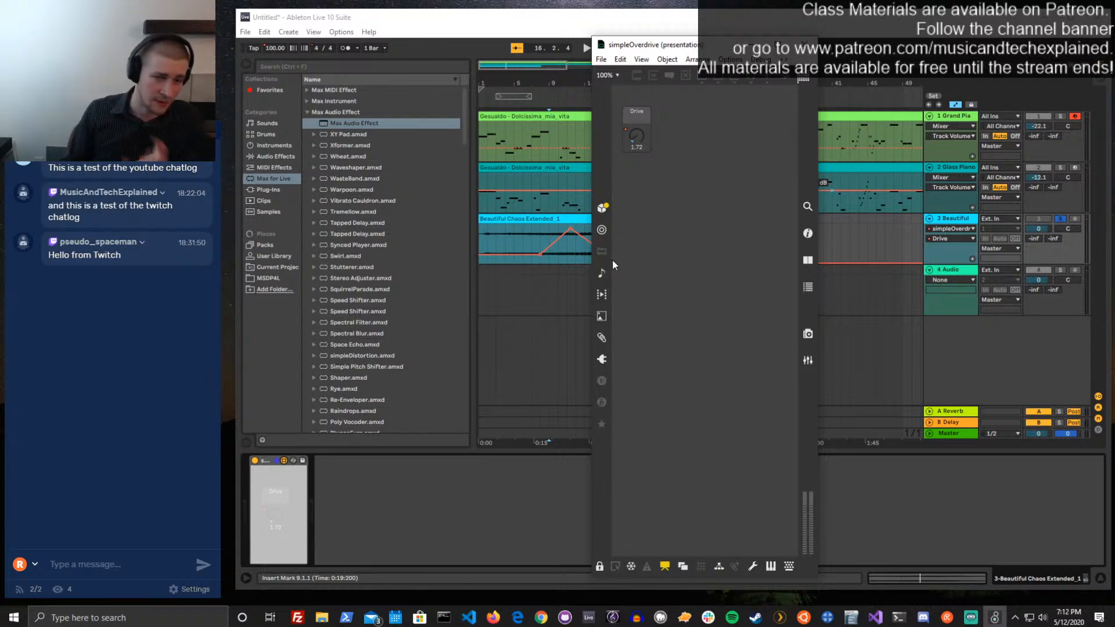
pyautogui.click(808, 44)
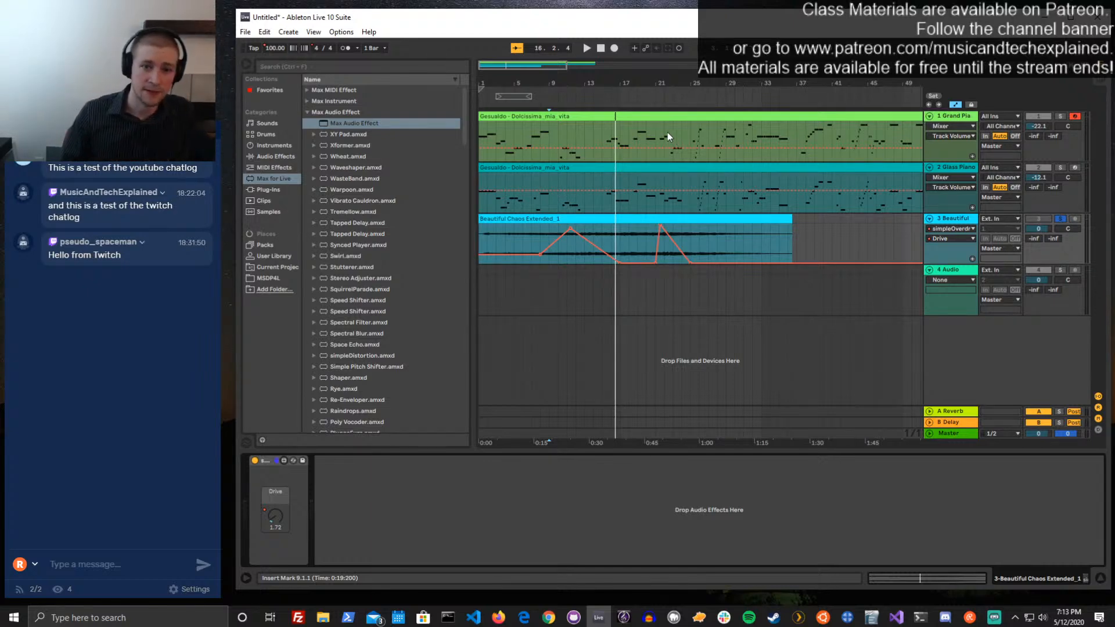
# Turn off solo on the Beautiful Chaos track and play the arrangement
pyautogui.click(1060, 221)
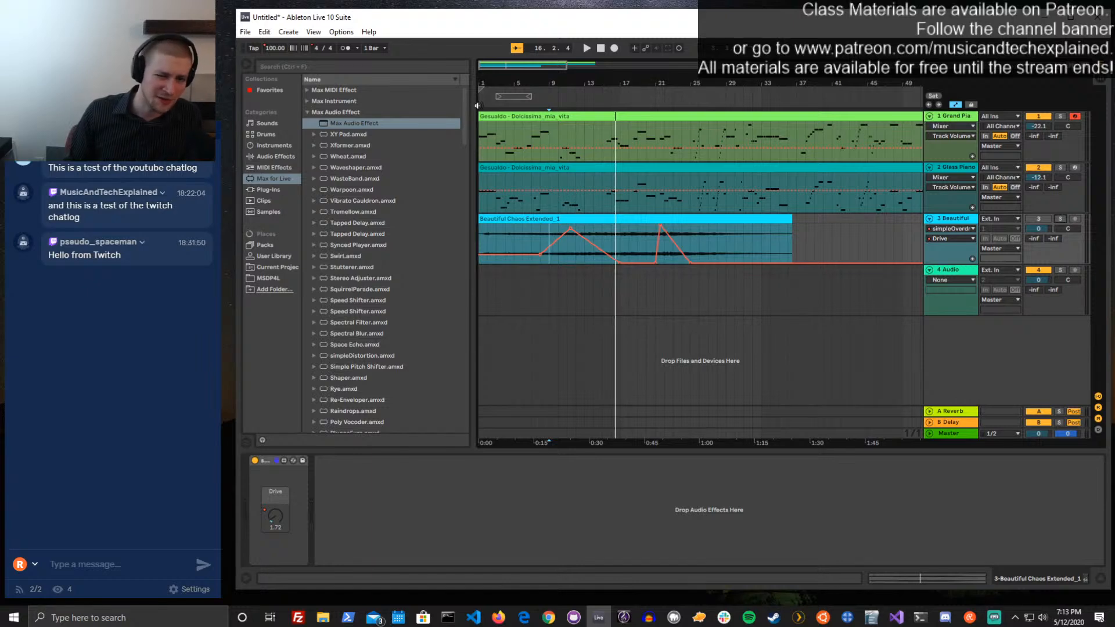
pyautogui.press('space')
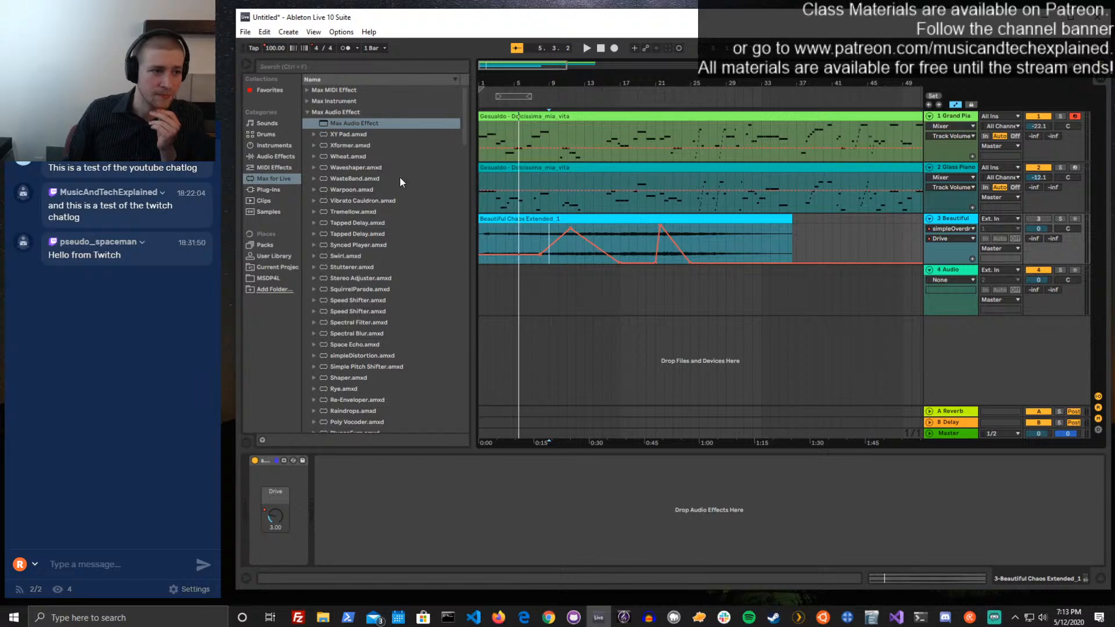
# Expand the Max Instrument category in the Max for Live browser
pyautogui.click(307, 102)
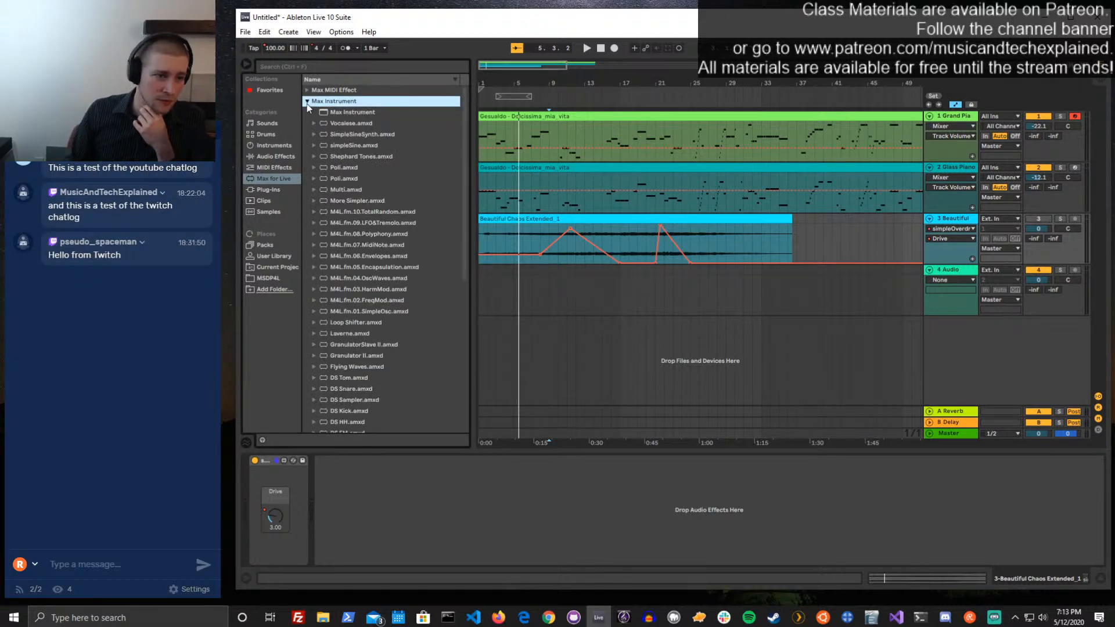
pyautogui.click(307, 103)
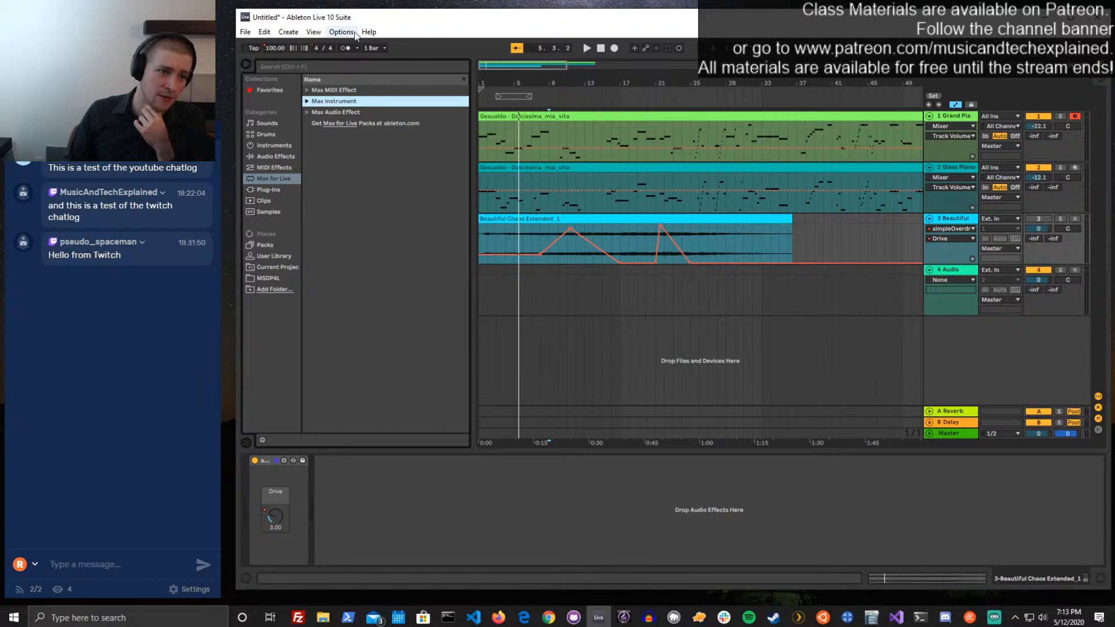
pyautogui.click(306, 101)
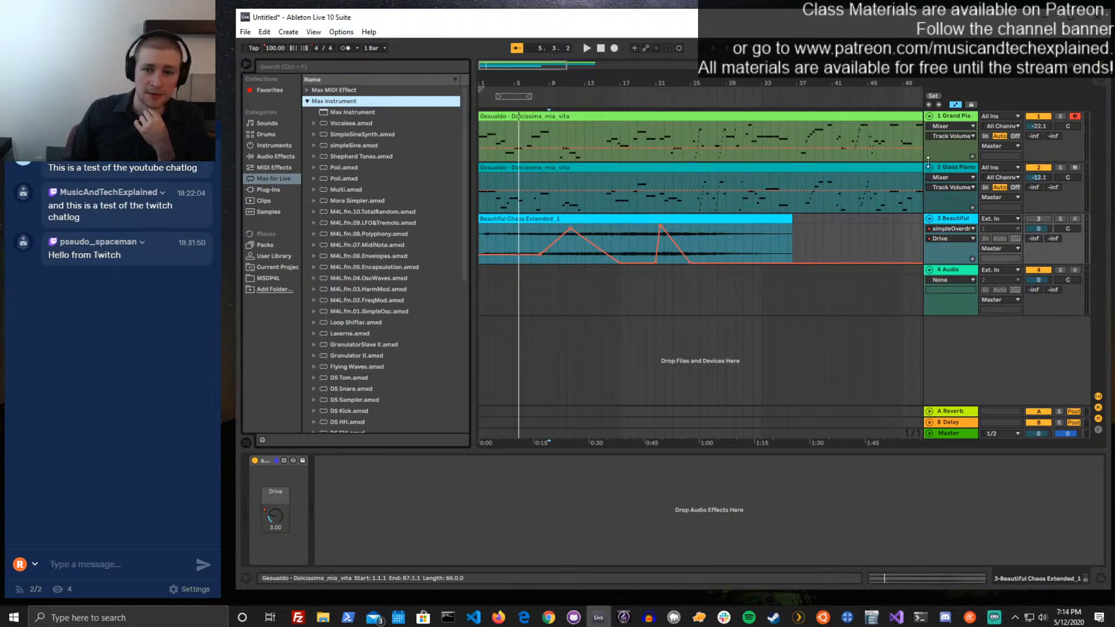
# Hide the automation lanes and delete the Grand Piano instrument and all other devices from the first track
pyautogui.click(946, 116)
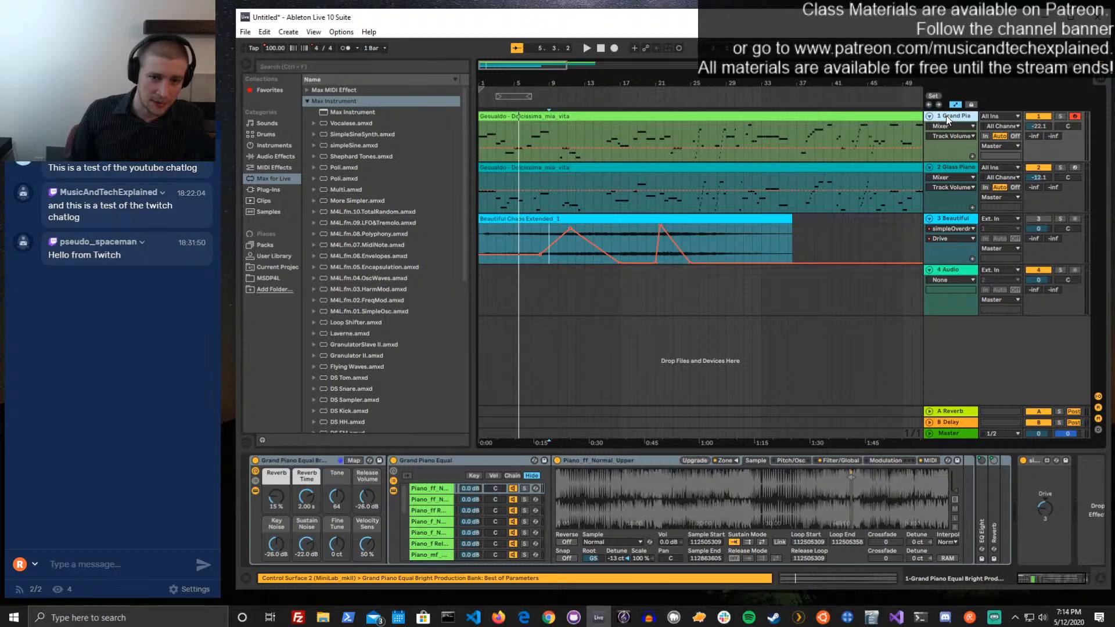
pyautogui.press('a')
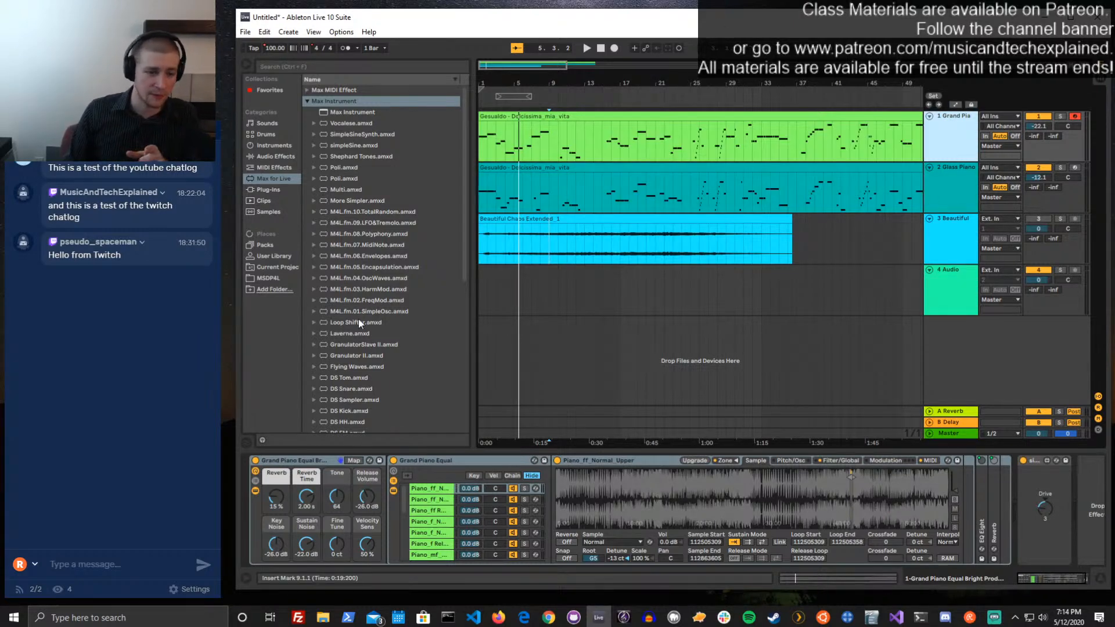
pyautogui.click(300, 461)
pyautogui.press('Delete')
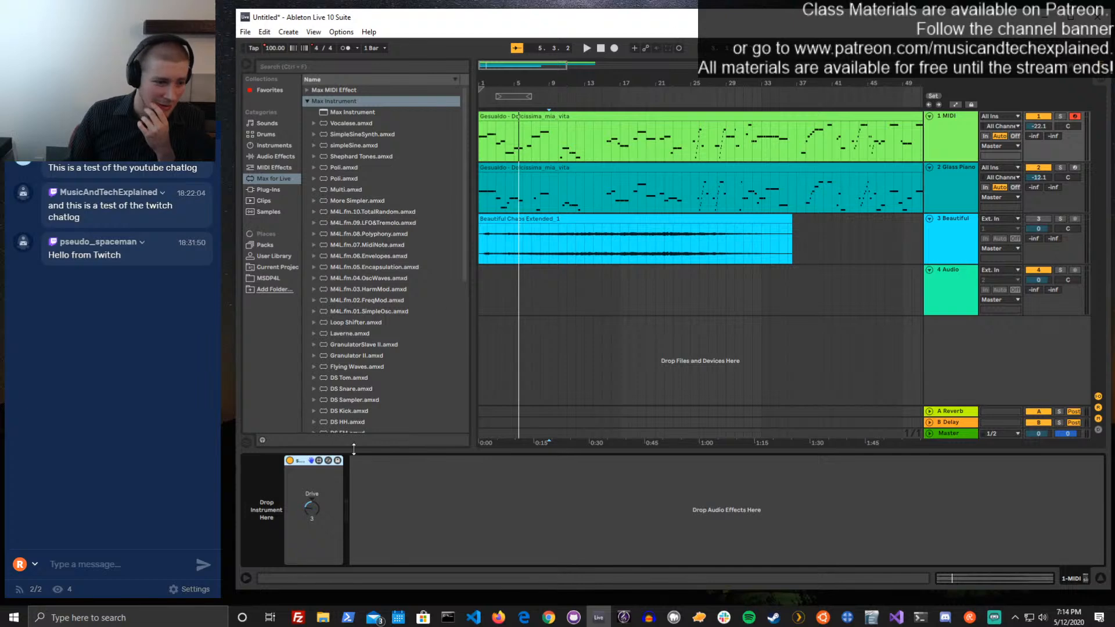
pyautogui.press('Delete')
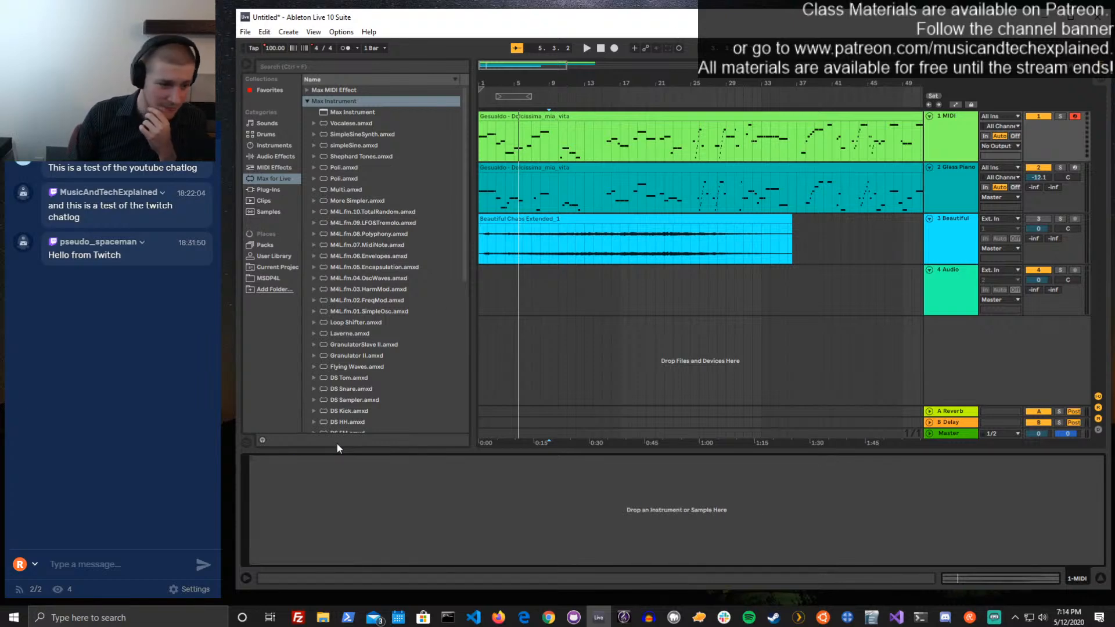
# Add a blank Max Instrument to the first MIDI track and open it in the Max editor over the arrangement
pyautogui.click(967, 130)
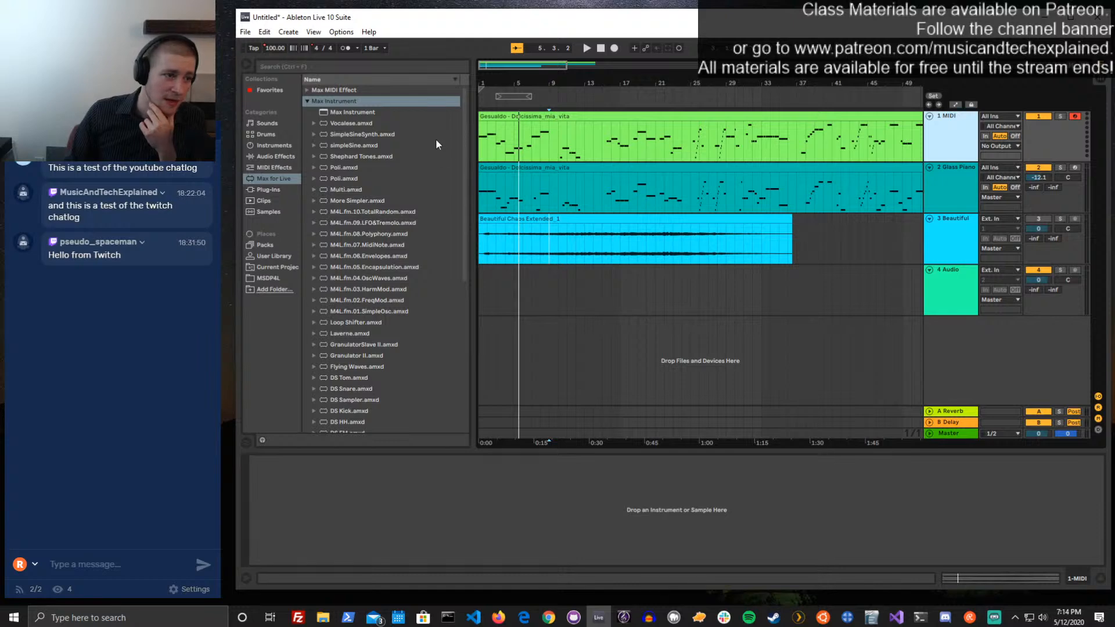
pyautogui.click(334, 112)
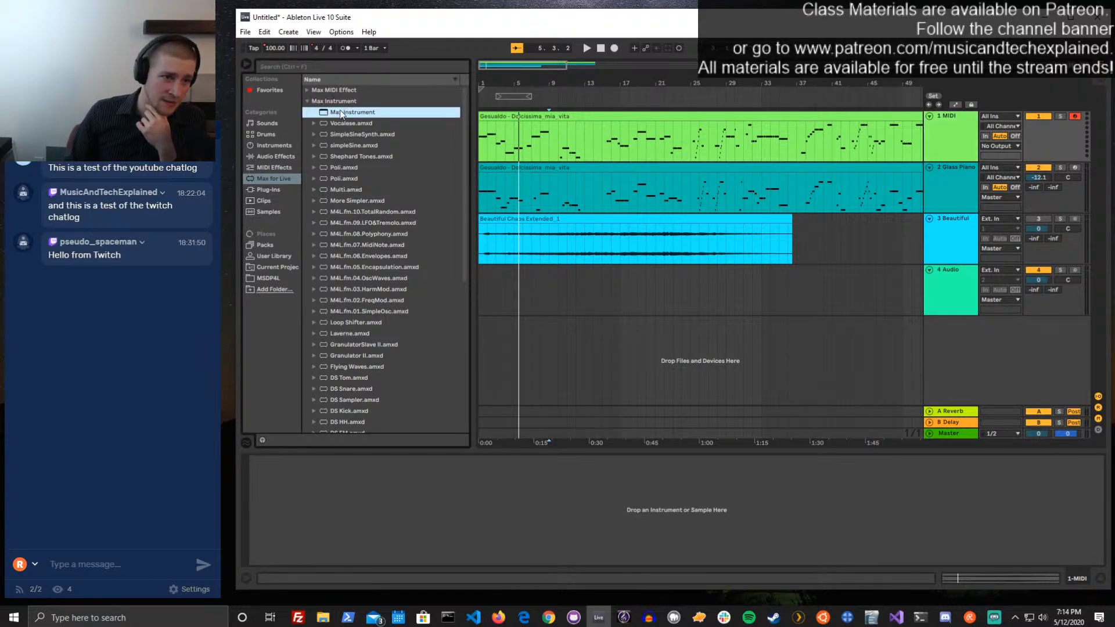
pyautogui.moveTo(338, 112); pyautogui.dragTo(522, 133)
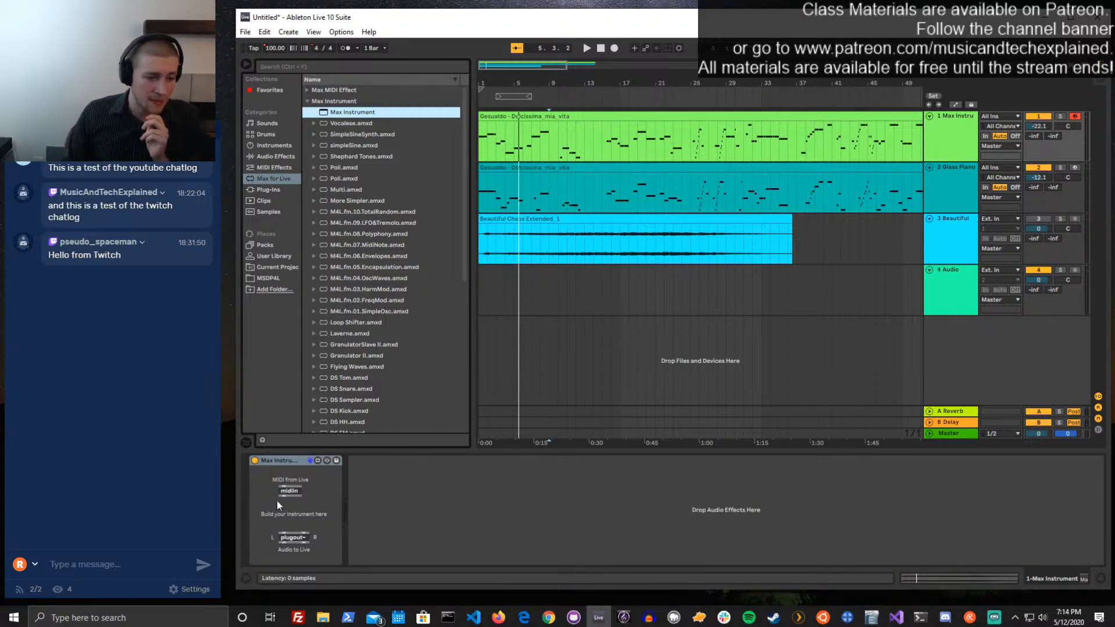
pyautogui.click(317, 461)
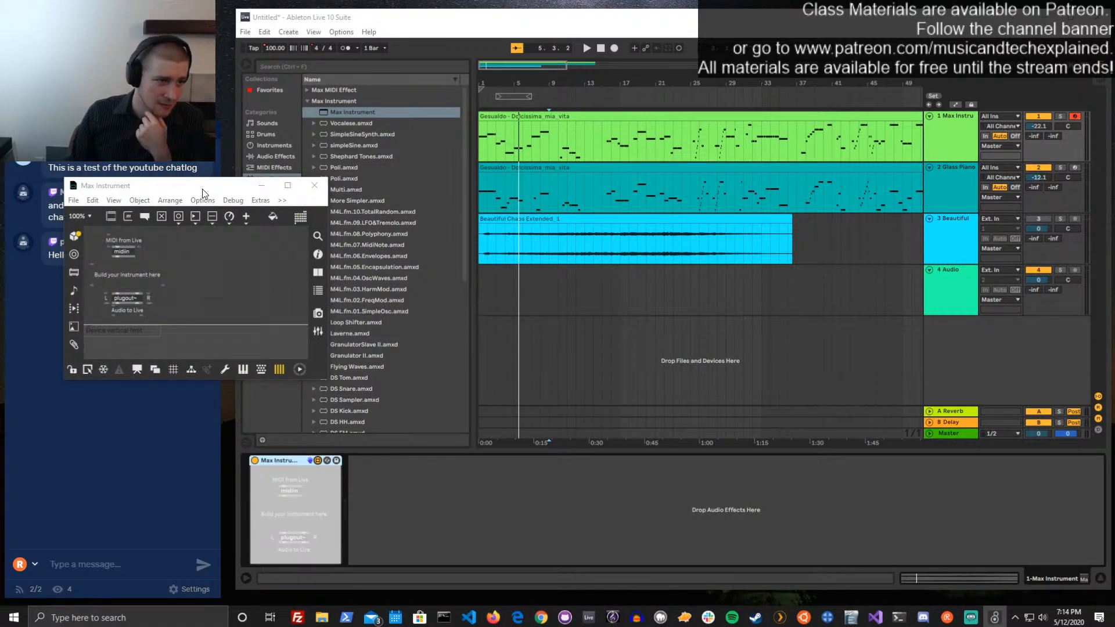
pyautogui.moveTo(204, 189); pyautogui.dragTo(649, 178)
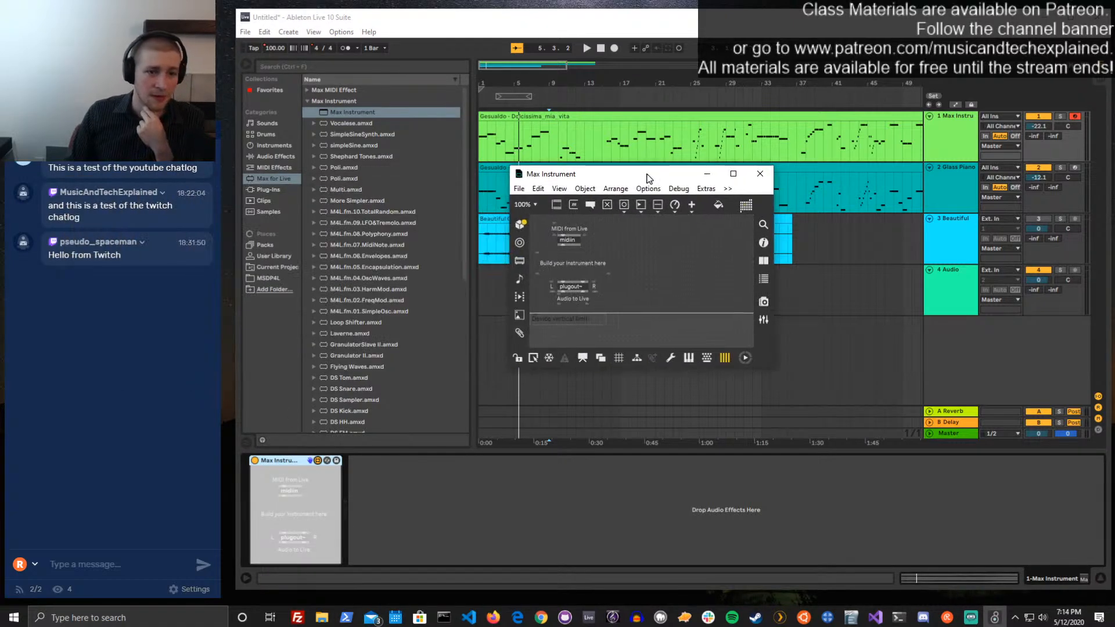
# Save the new instrument as simpleSinePlus.amxd in the Max Instrument folder
pyautogui.click(519, 190)
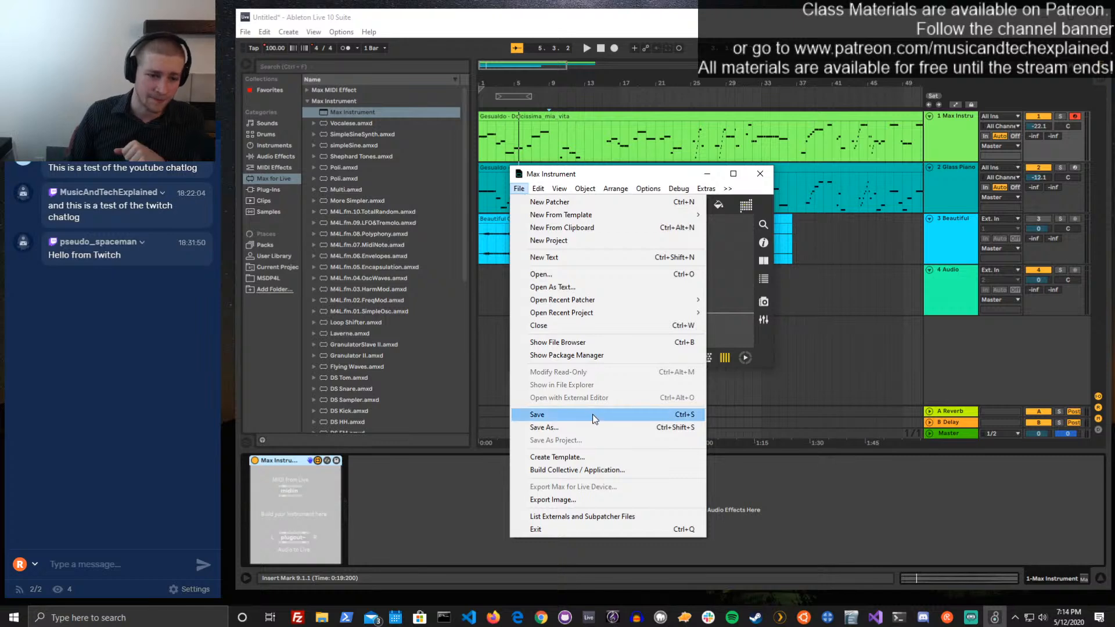
pyautogui.click(593, 414)
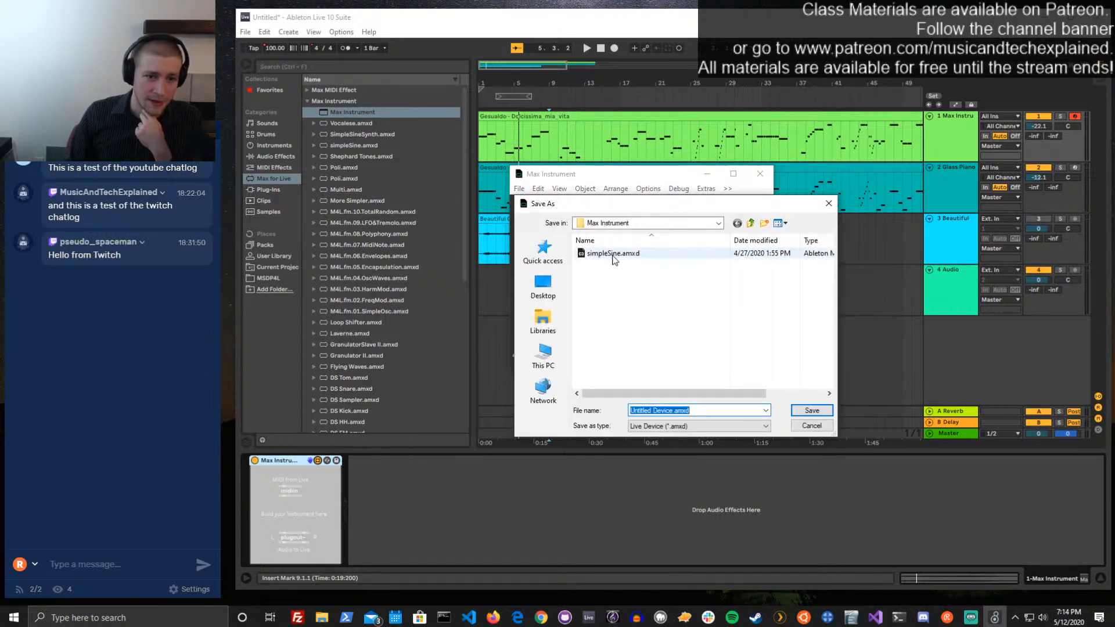
pyautogui.click(663, 411)
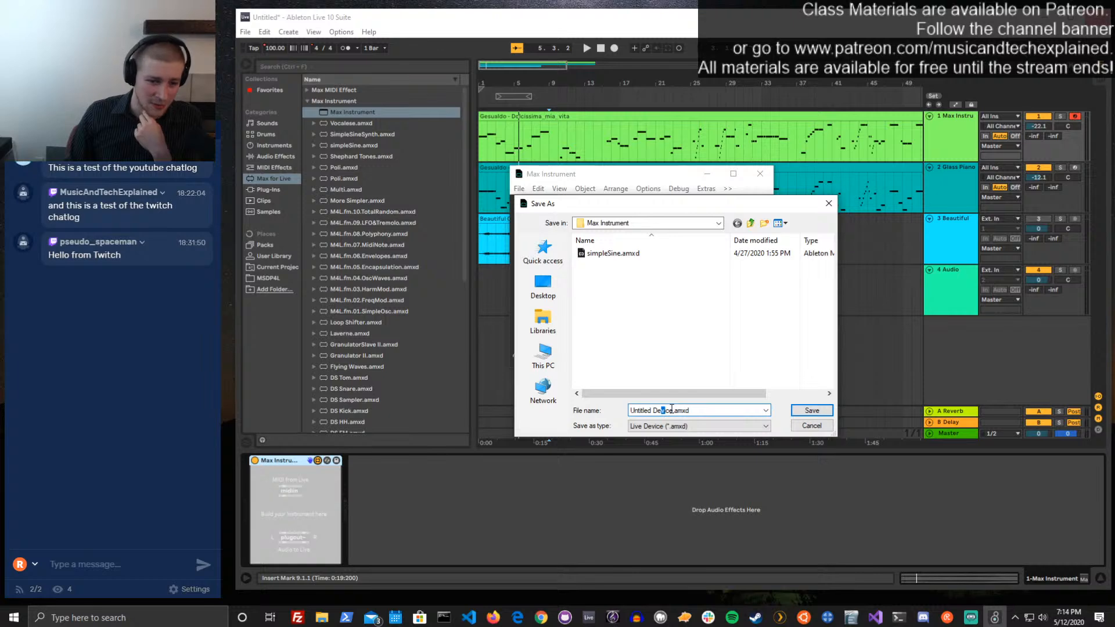
pyautogui.moveTo(672, 408); pyautogui.dragTo(624, 409)
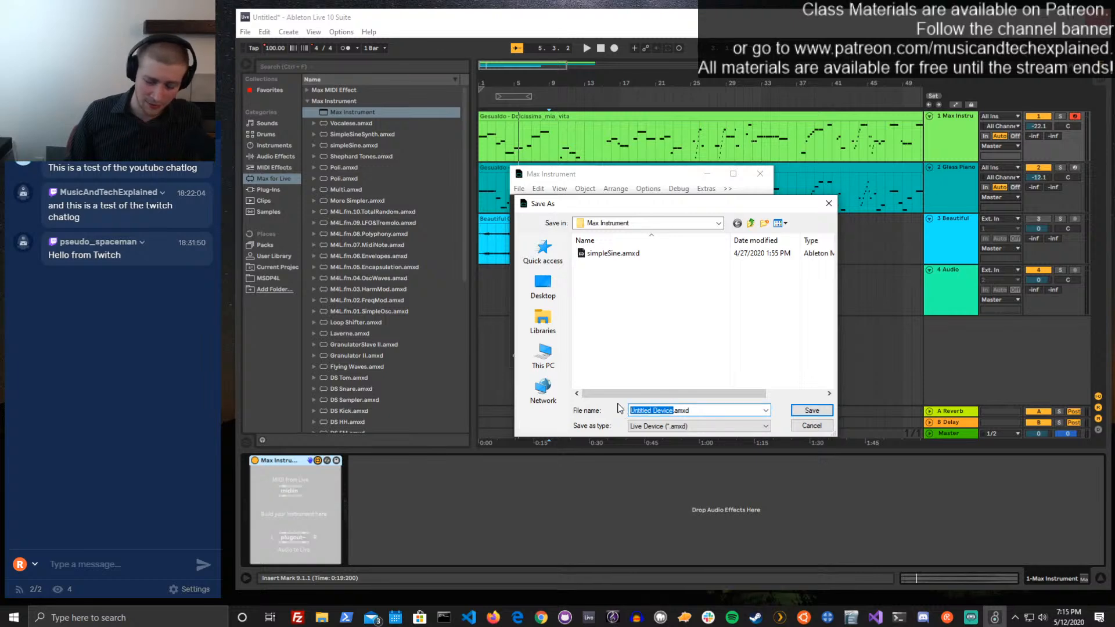
pyautogui.write('simple')
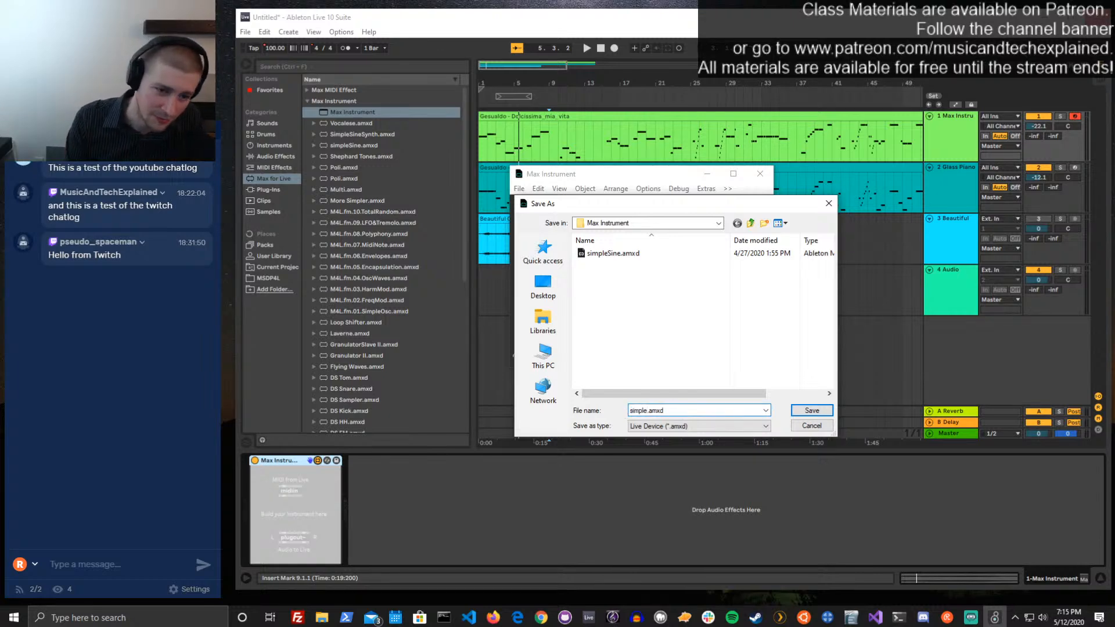
pyautogui.write('Sine')
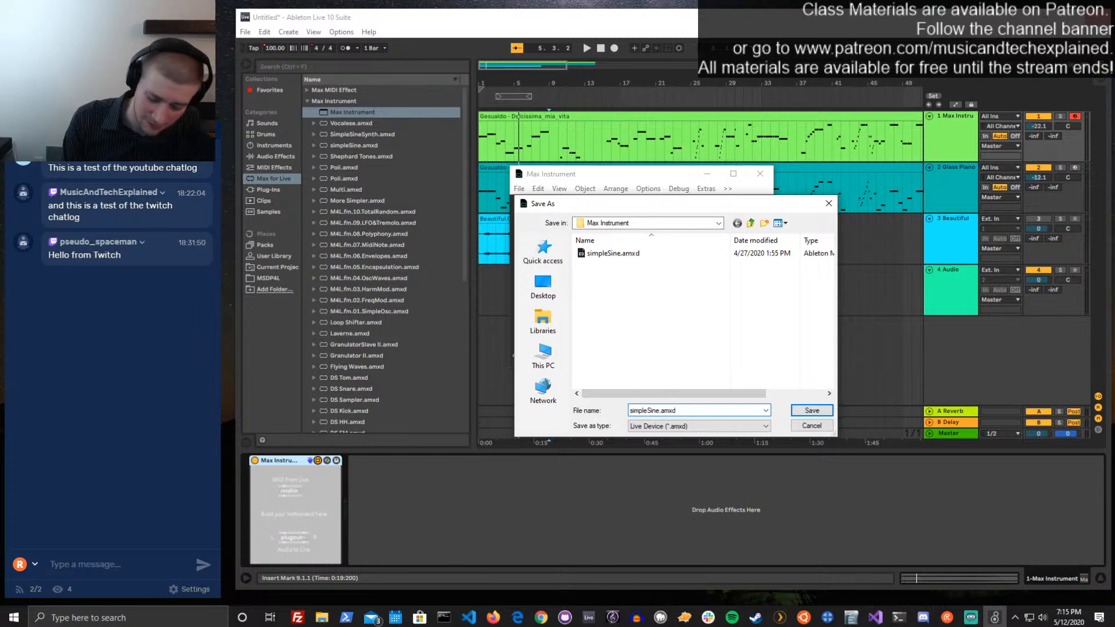
pyautogui.write('Plus')
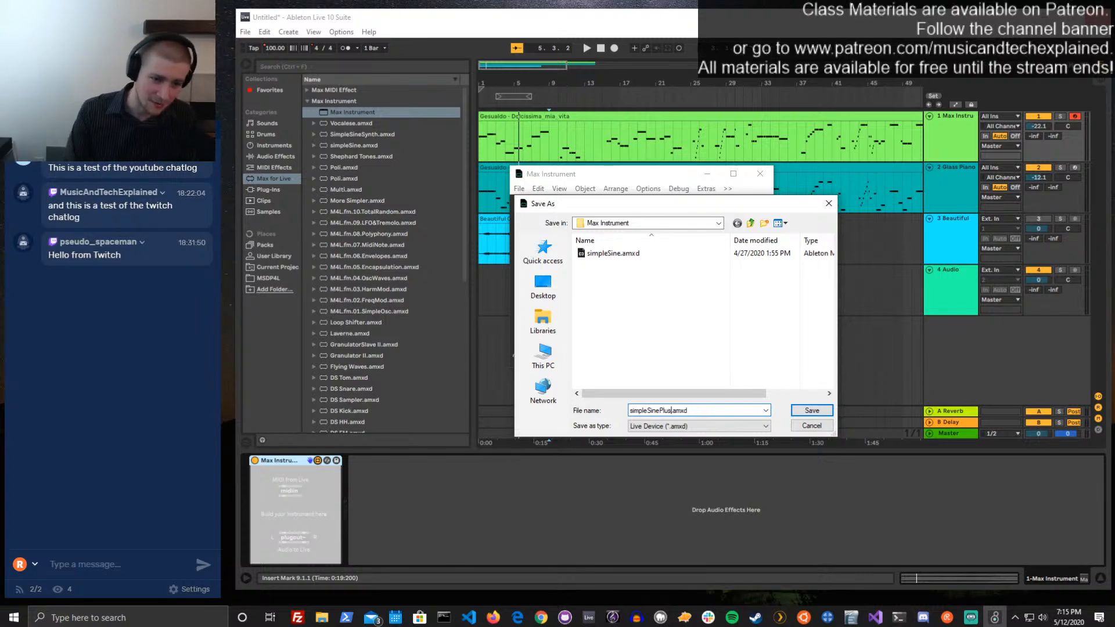
pyautogui.press('Return')
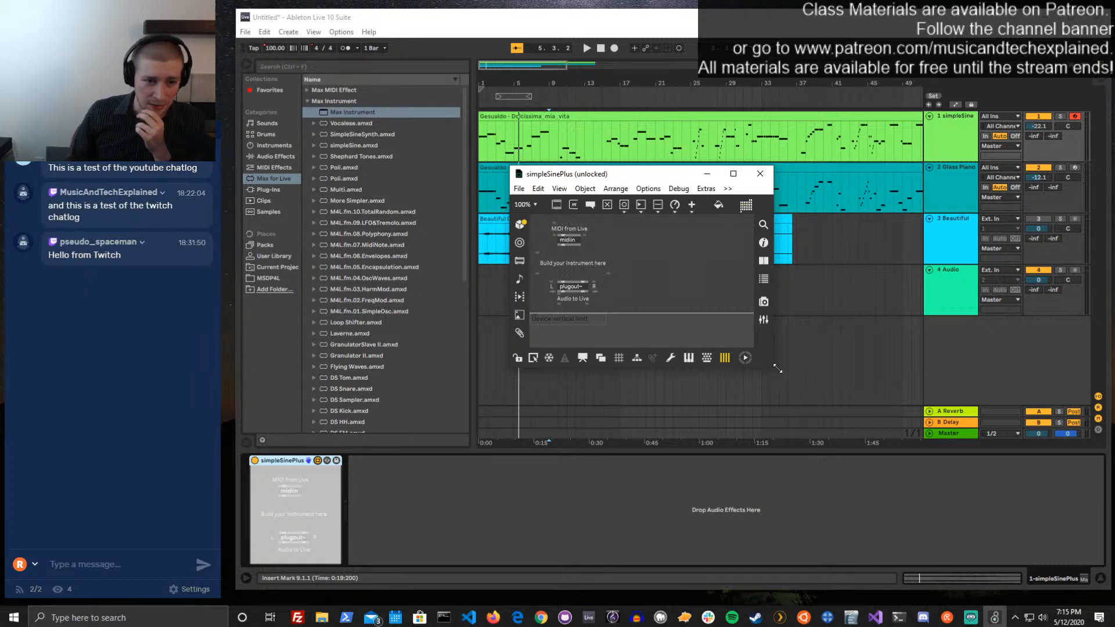
# Enlarge the simpleSinePlus patcher window and move it over the arrangement's tracks
pyautogui.moveTo(773, 365); pyautogui.dragTo(899, 437)
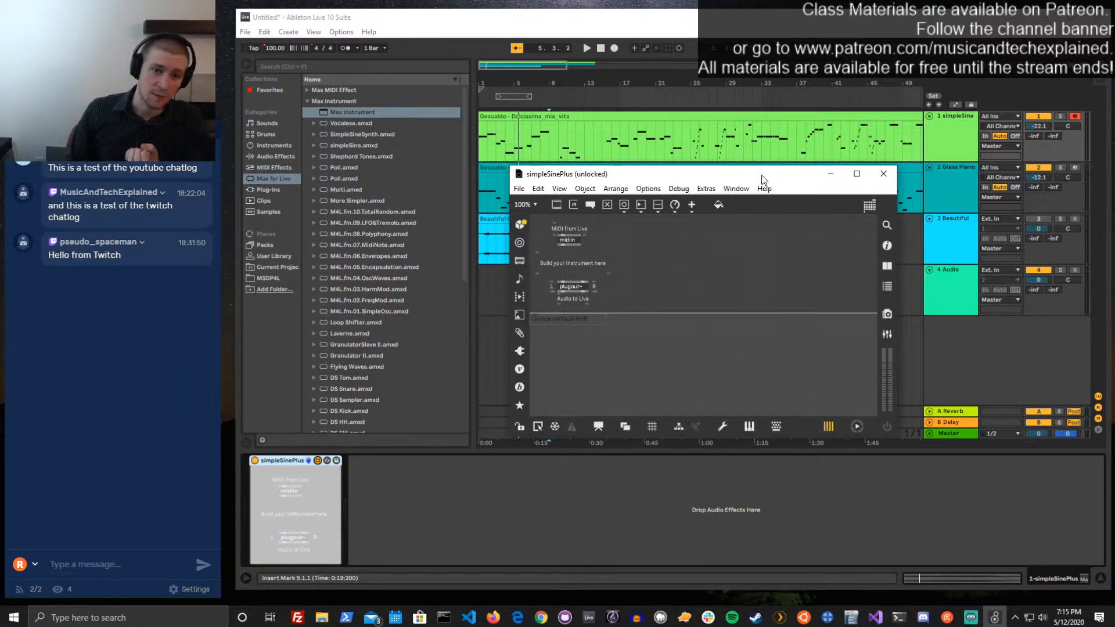
pyautogui.moveTo(767, 178); pyautogui.dragTo(870, 312)
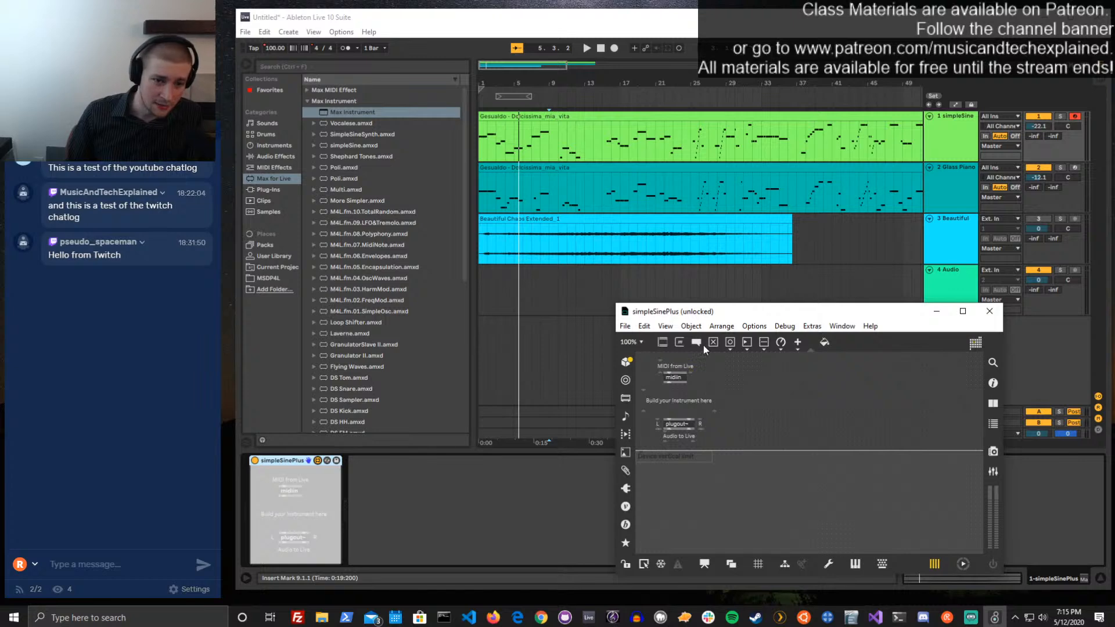
pyautogui.moveTo(724, 319); pyautogui.dragTo(728, 127)
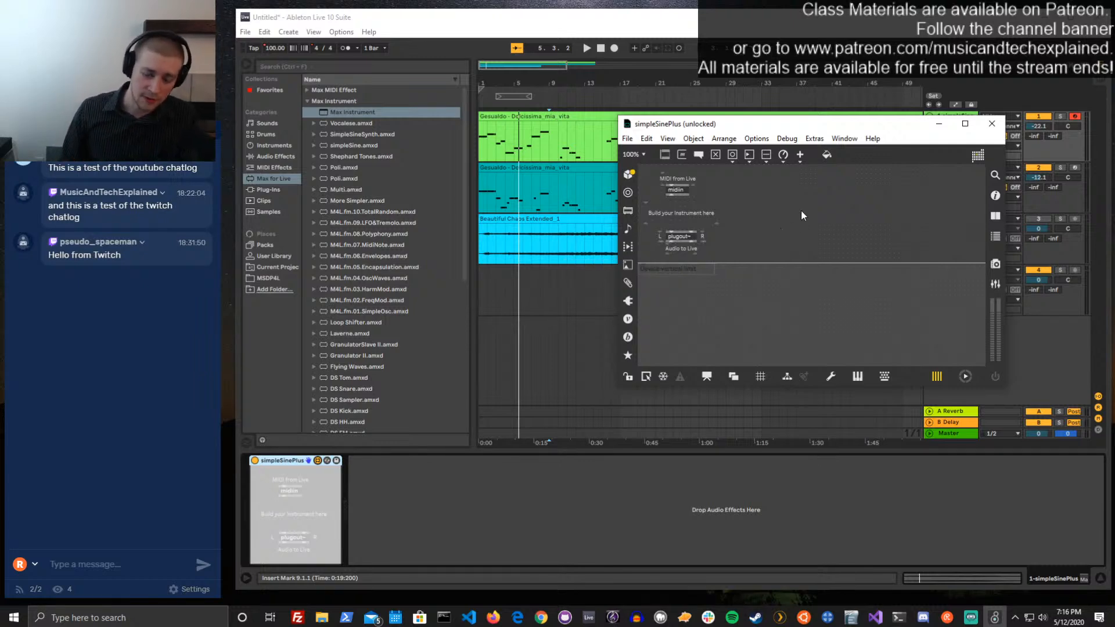
# Add a midiparse object, move midiin with its comment directly above it and connect midiin to midiparse
pyautogui.write('n')
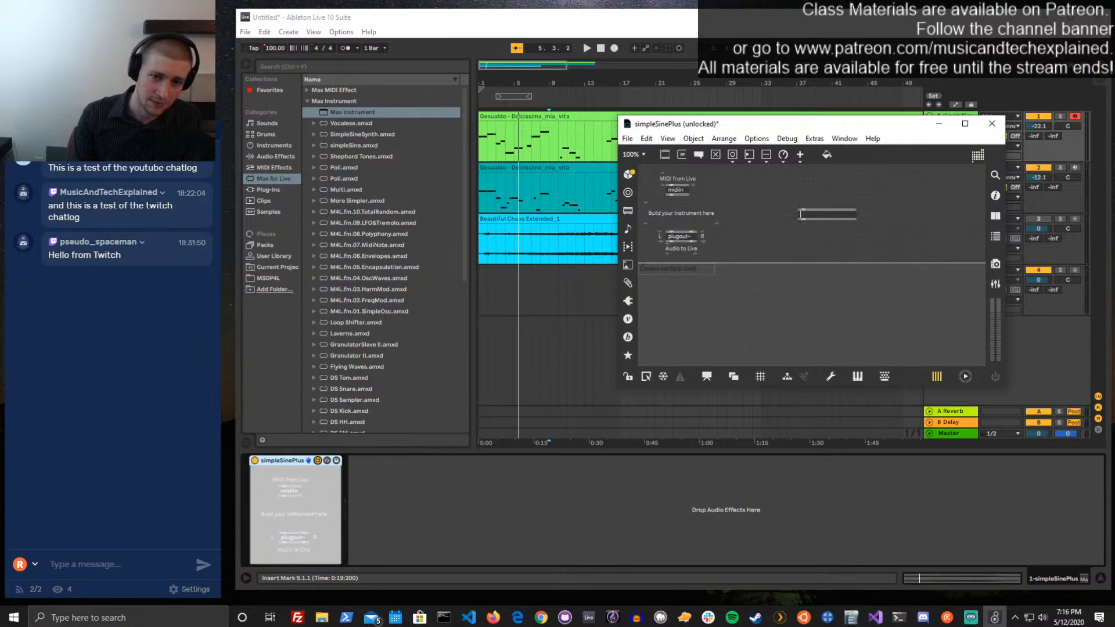
pyautogui.write('midiparse')
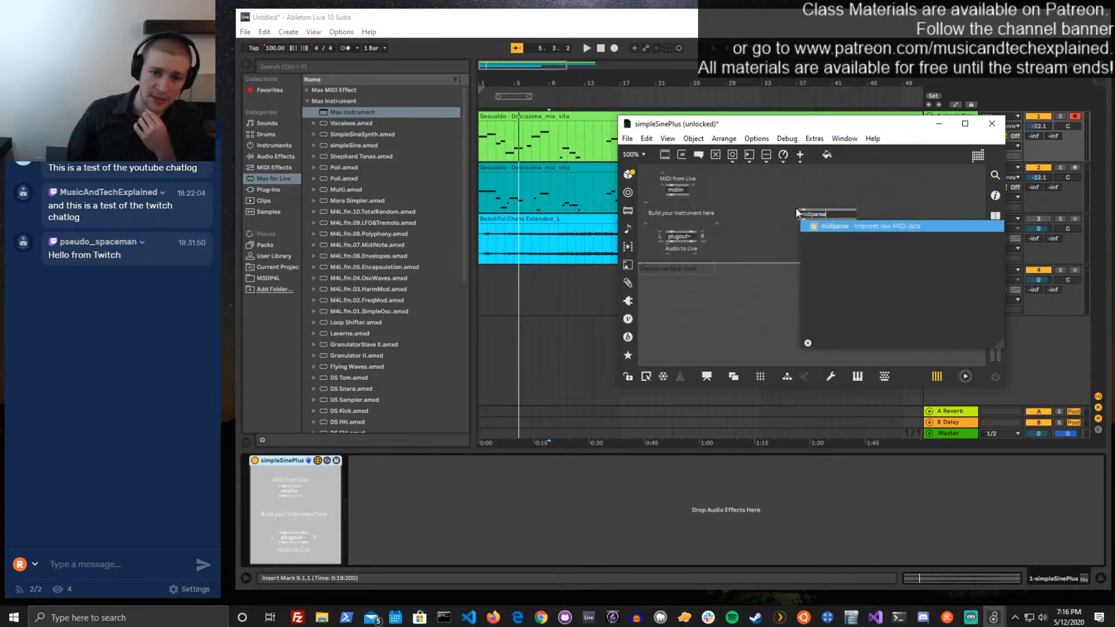
pyautogui.click(779, 196)
pyautogui.moveTo(810, 216); pyautogui.dragTo(779, 220)
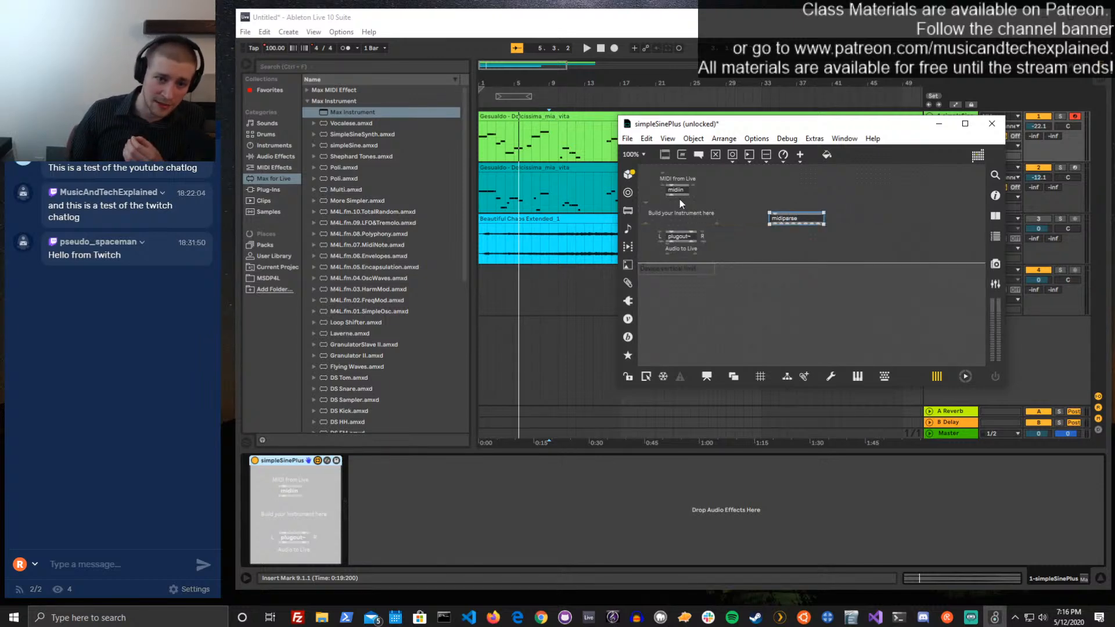
pyautogui.moveTo(673, 195)
pyautogui.mouseDown()
pyautogui.moveTo(771, 212)
pyautogui.moveTo(683, 180)
pyautogui.moveTo(759, 169)
pyautogui.mouseUp()
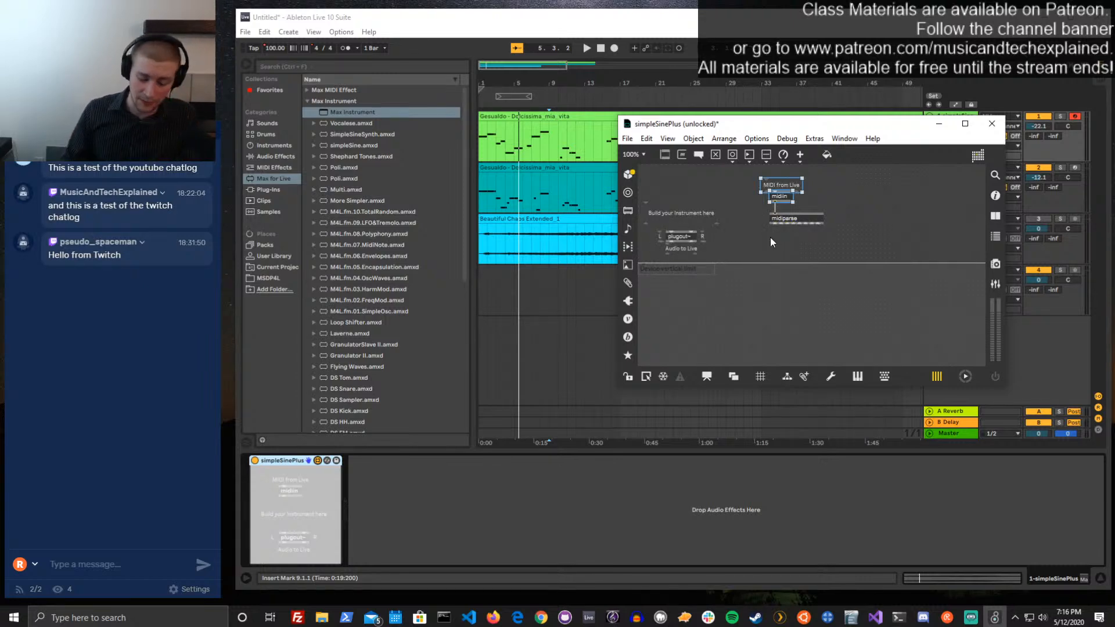
# Connect midiparse's note outlet to the right inlet of a new, widened message box, save the device and close the editor
pyautogui.press('n')
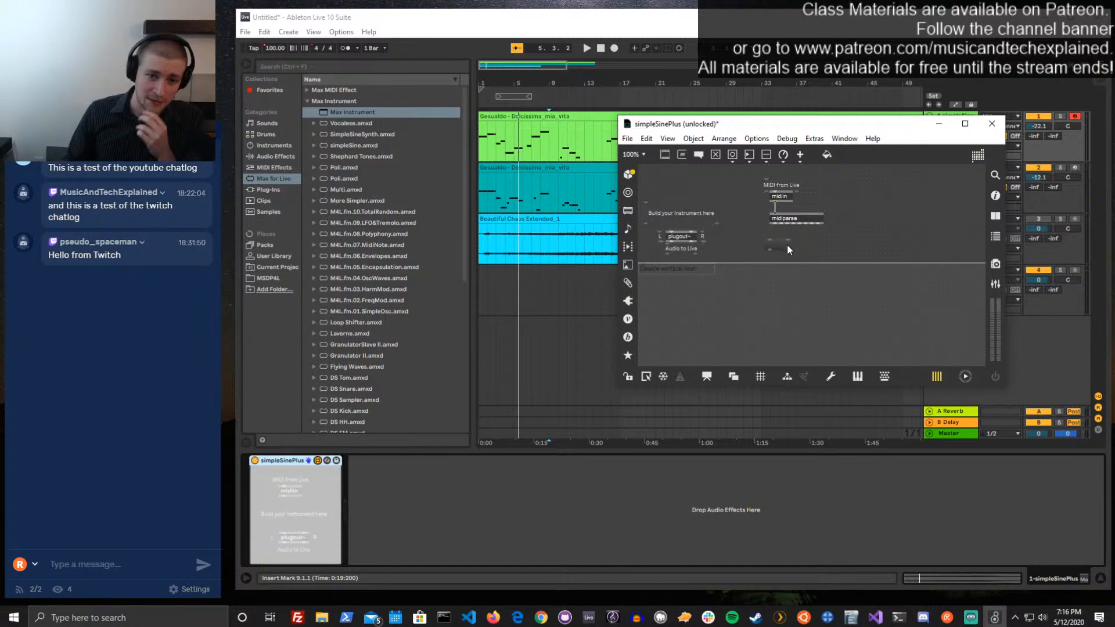
pyautogui.moveTo(787, 244); pyautogui.dragTo(776, 245)
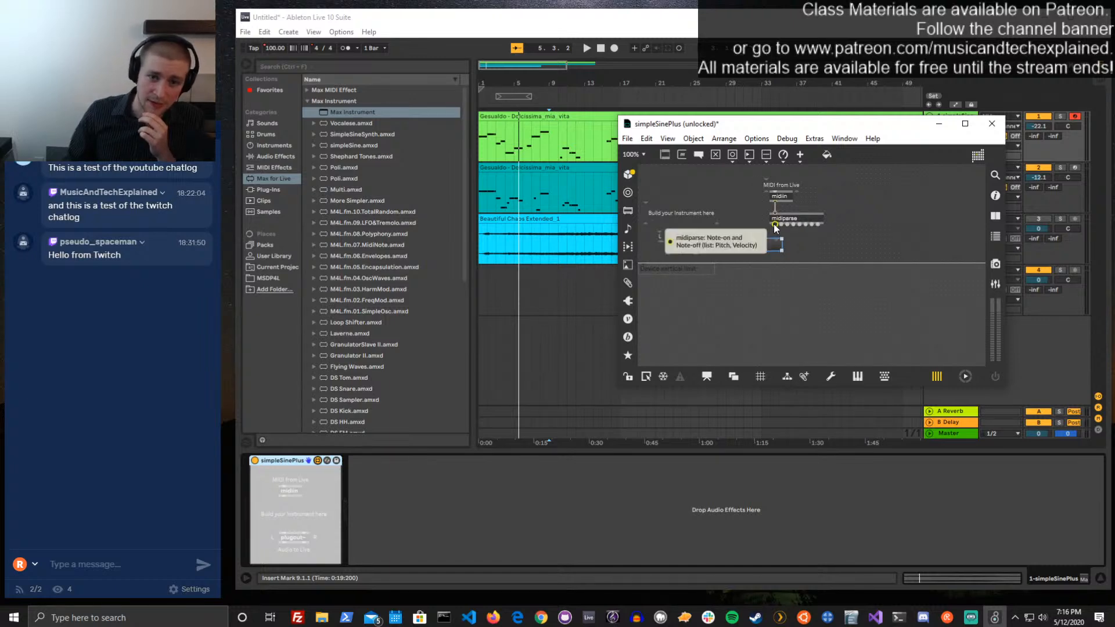
pyautogui.click(774, 224)
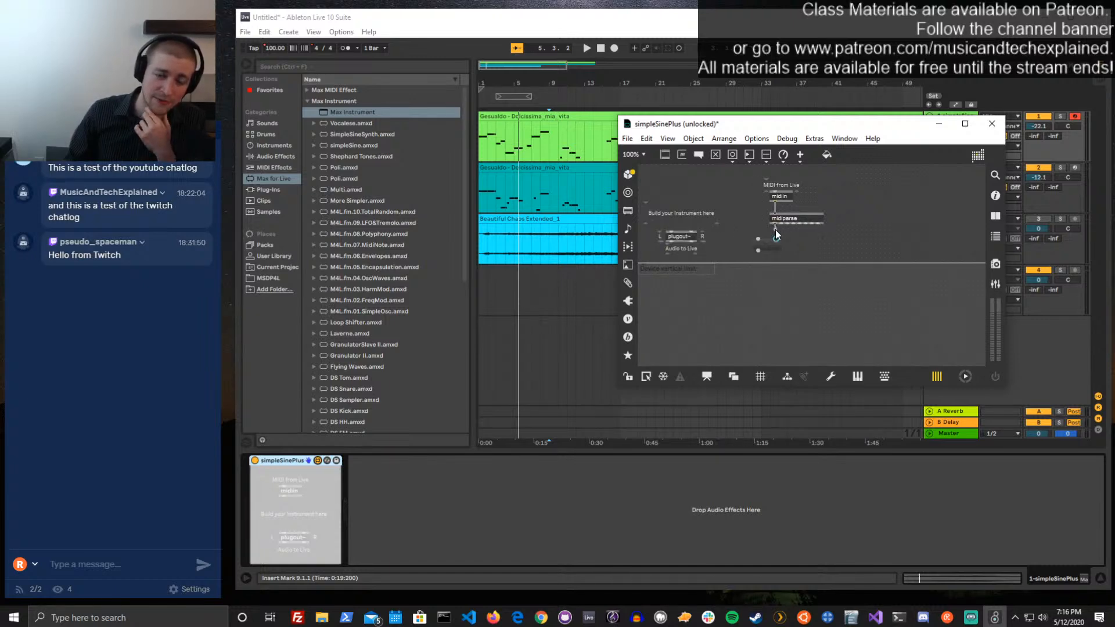
pyautogui.moveTo(775, 229); pyautogui.dragTo(775, 239)
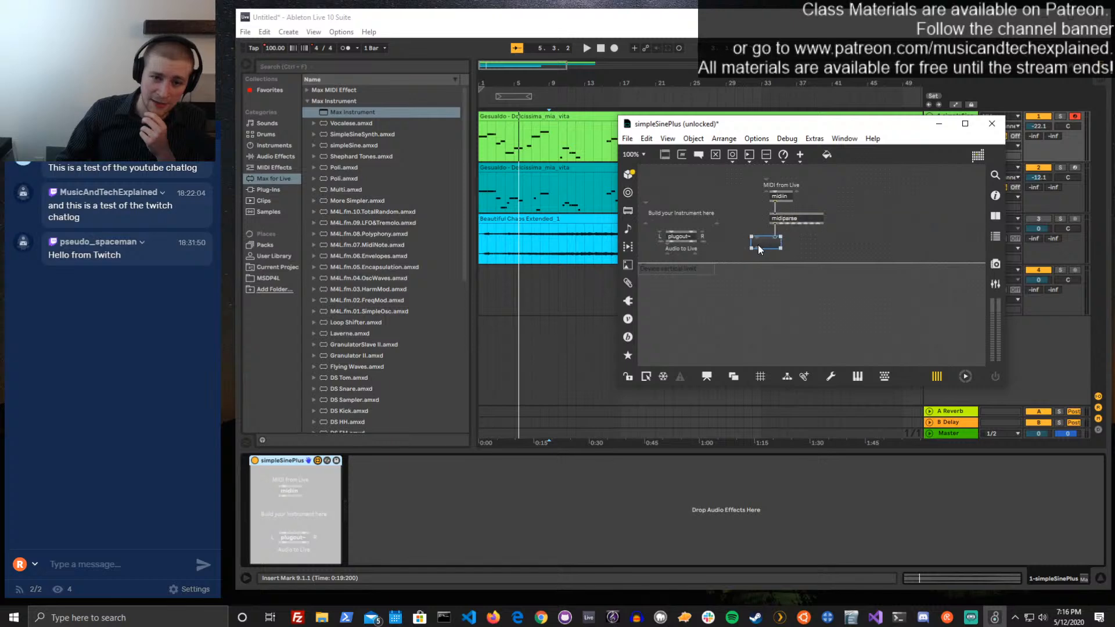
pyautogui.moveTo(751, 248); pyautogui.dragTo(725, 248)
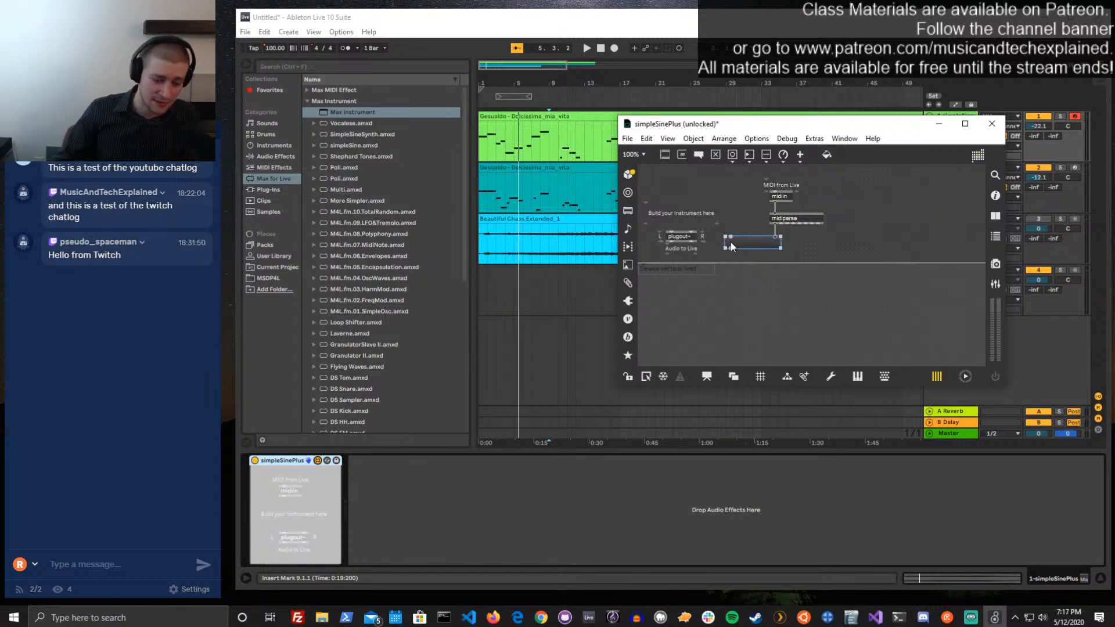
pyautogui.hotkey('ctrl', 's')
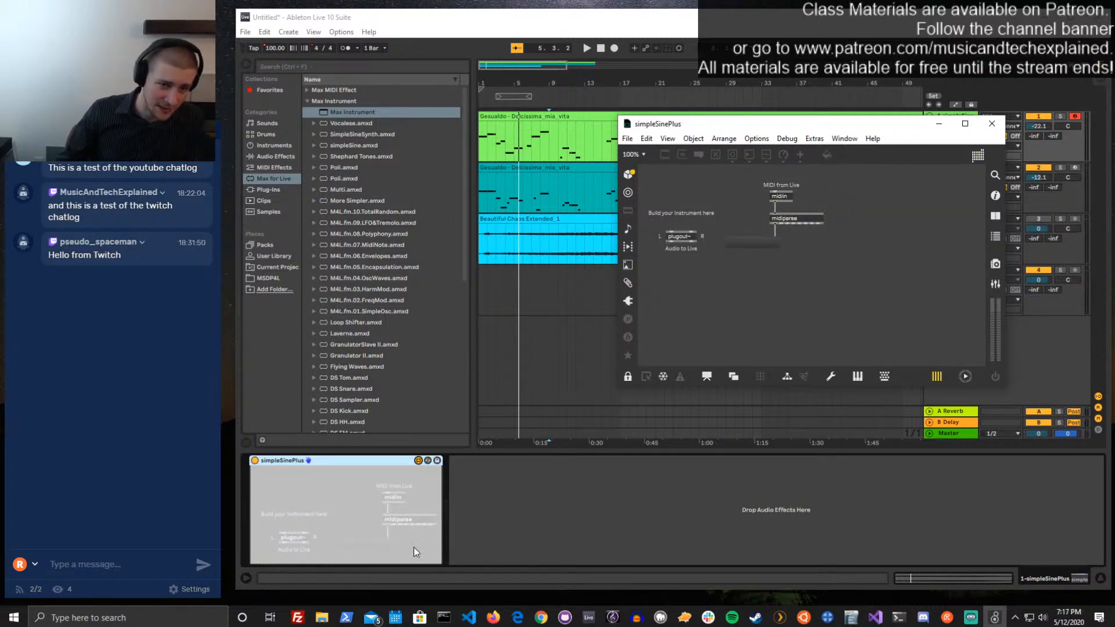
pyautogui.click(1004, 124)
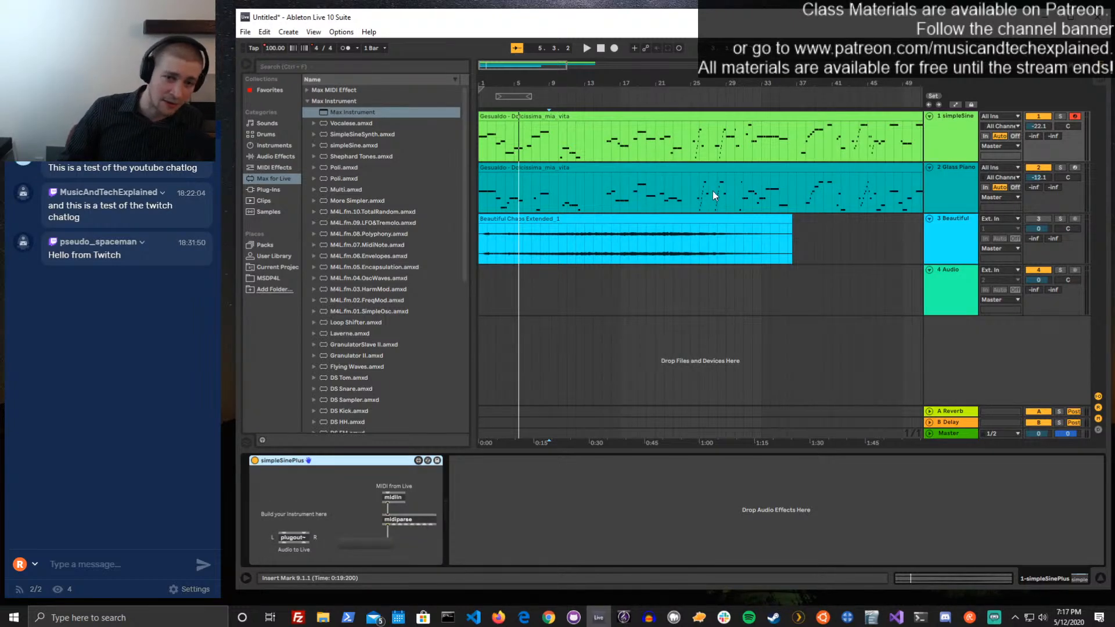
# Solo the first MIDI track and play the arrangement to watch the note data in the device's message box
pyautogui.click(1059, 116)
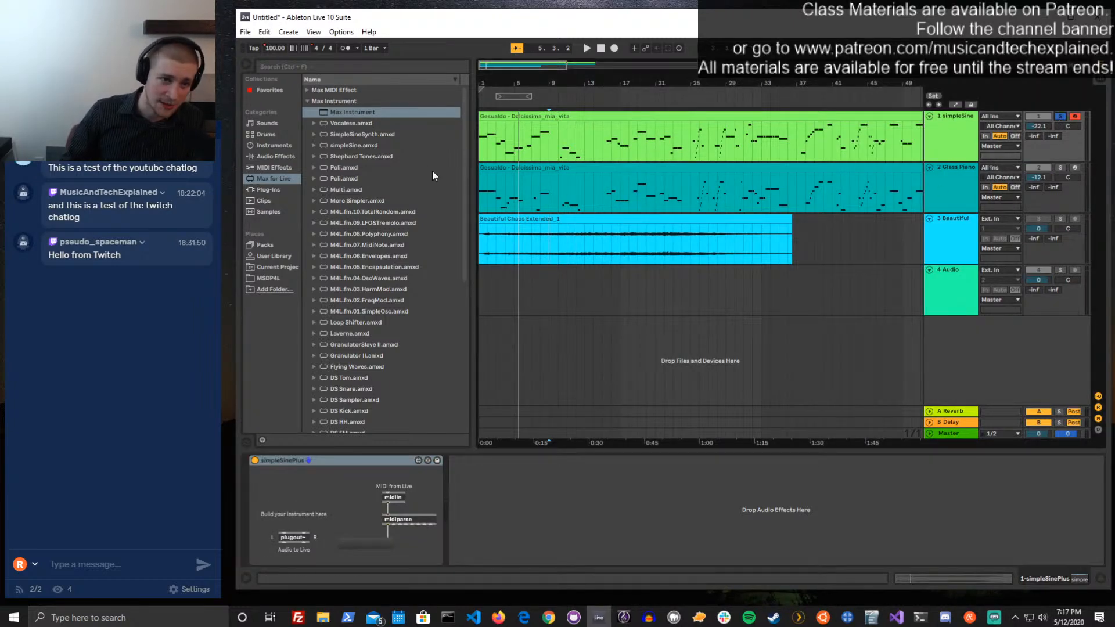
pyautogui.press('space')
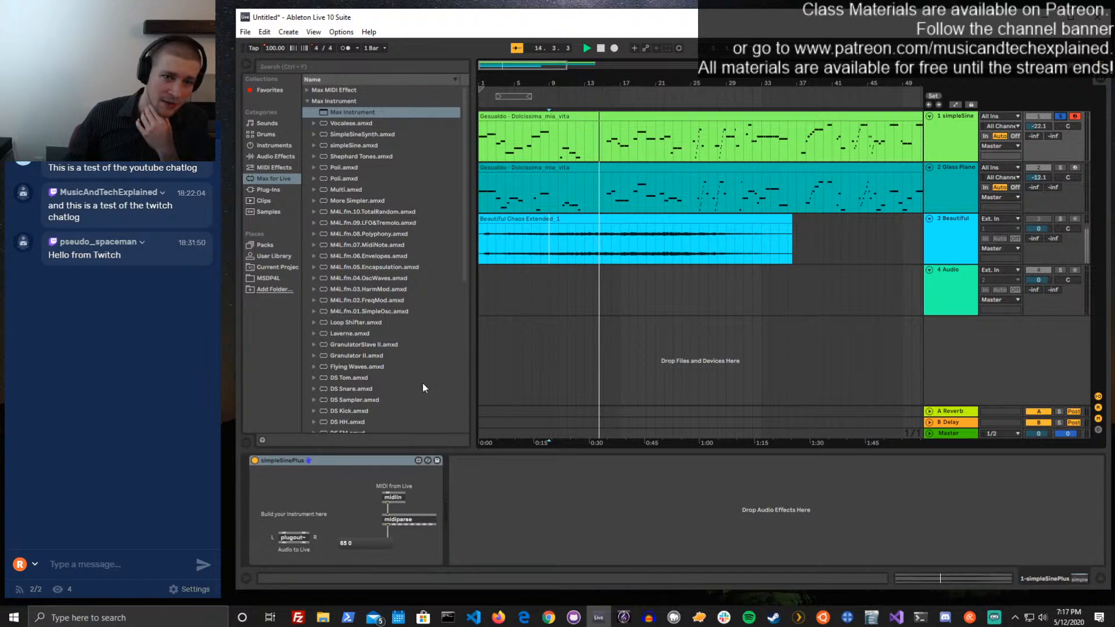
pyautogui.click(673, 228)
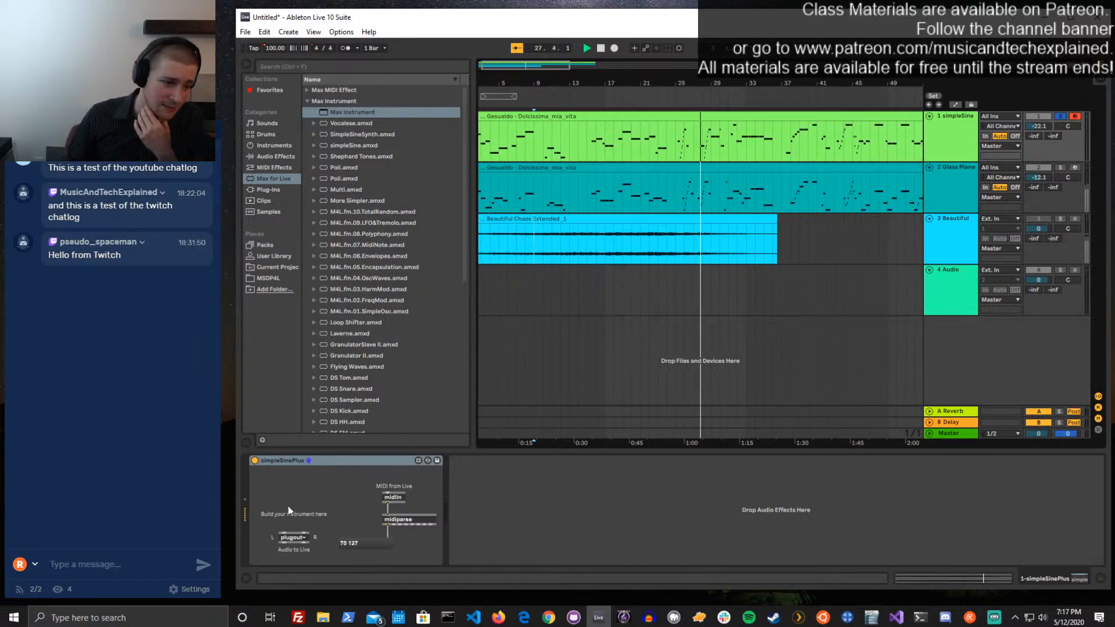
# Reopen simpleSinePlus in the Max editor, move its window to the lower area beside Live's tracks and stop playback
pyautogui.click(417, 460)
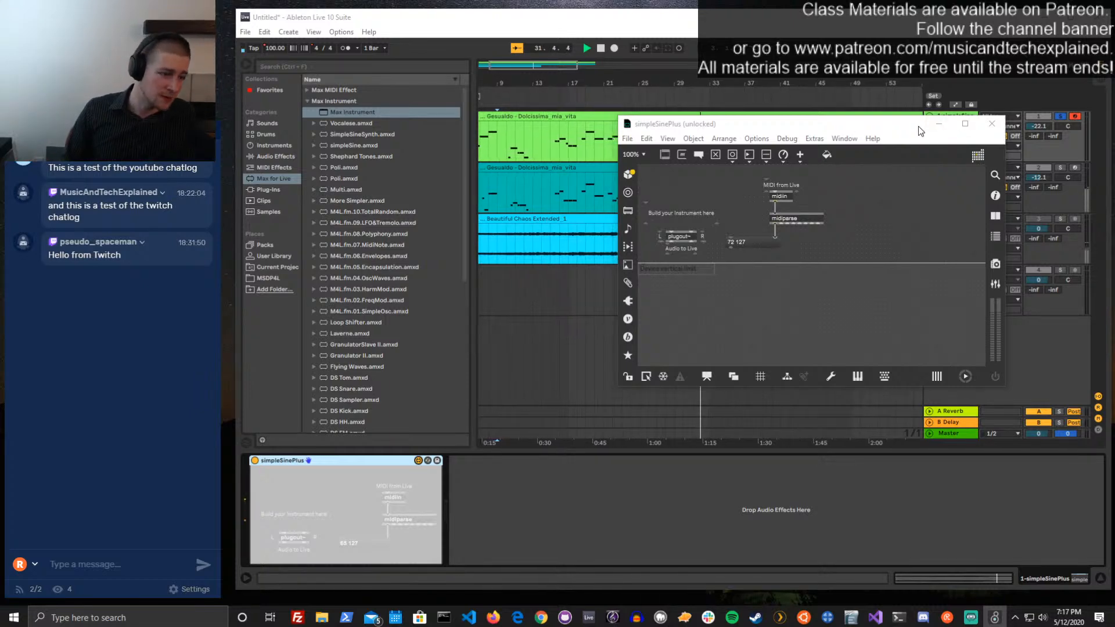
pyautogui.moveTo(920, 131); pyautogui.dragTo(375, 362)
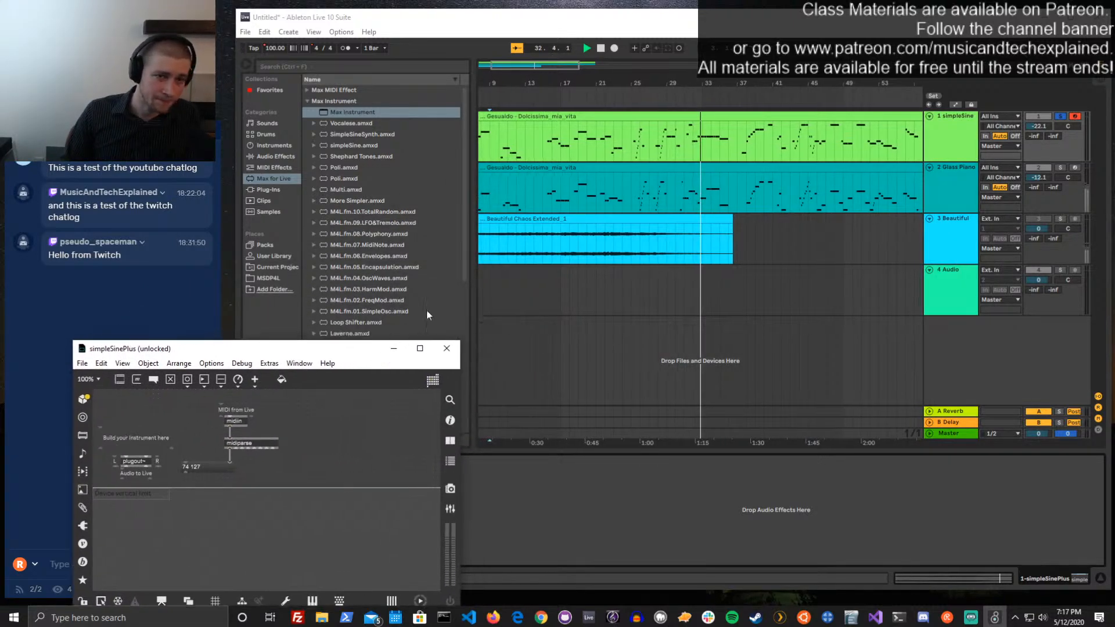
pyautogui.click(427, 315)
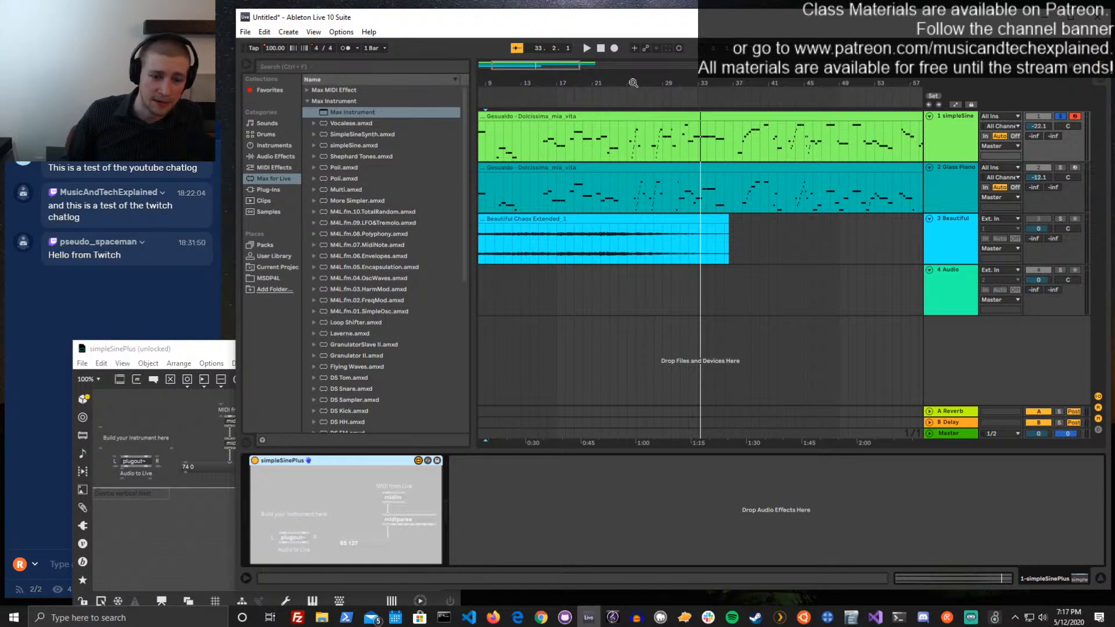
# Loop the first track's clip from bar 25, shorten the loop to about five bars and start playback
pyautogui.rightClick(634, 103)
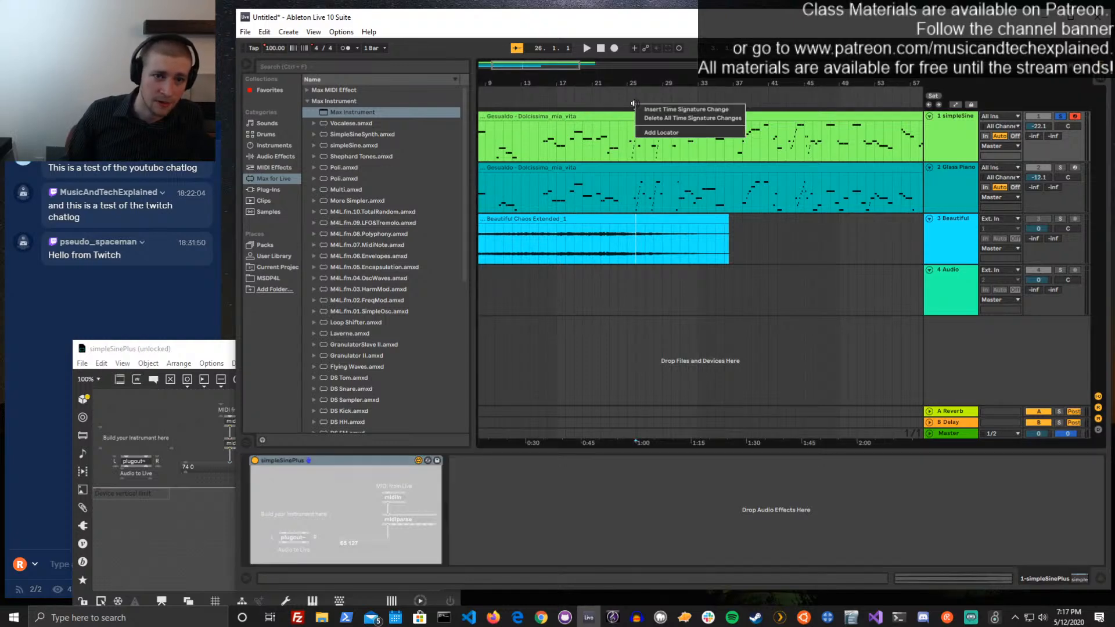
pyautogui.click(632, 135)
pyautogui.moveTo(629, 141); pyautogui.dragTo(713, 141)
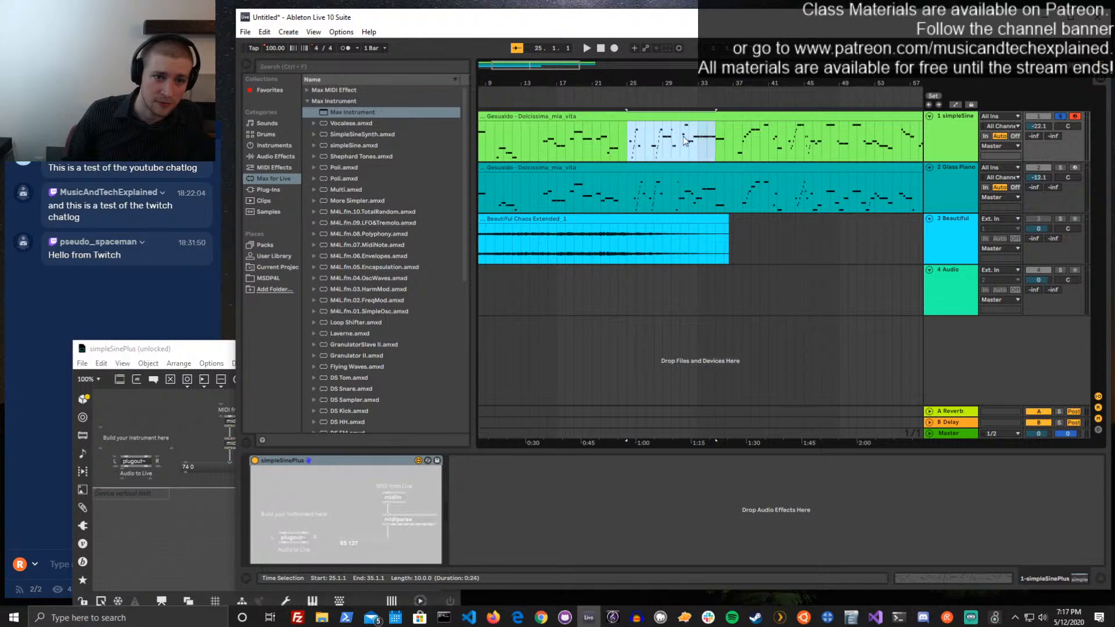
pyautogui.rightClick(677, 140)
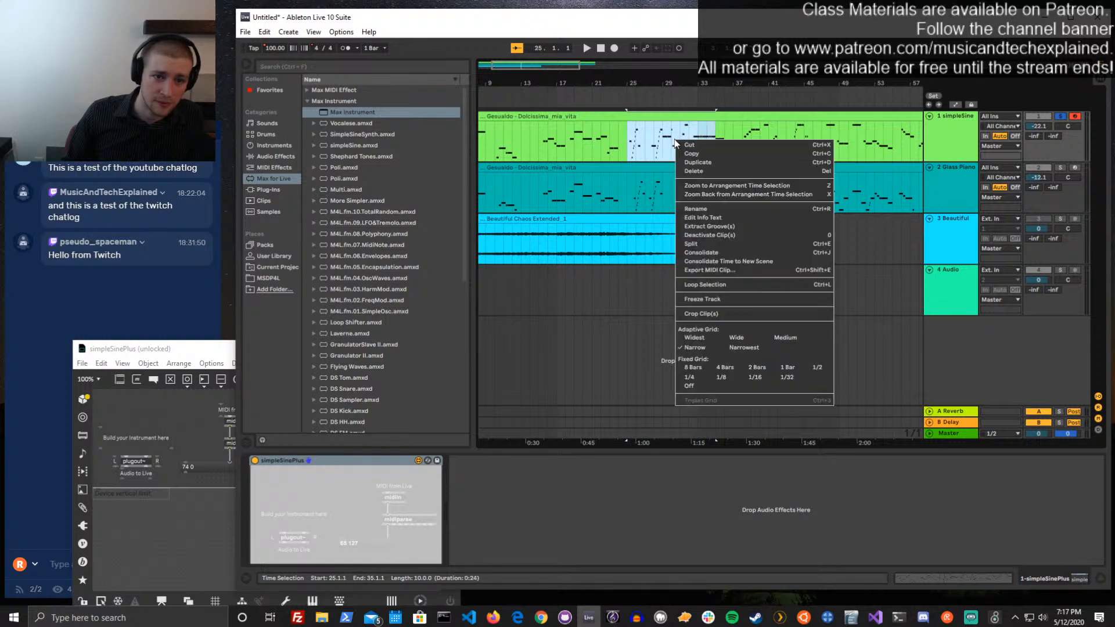
pyautogui.click(739, 289)
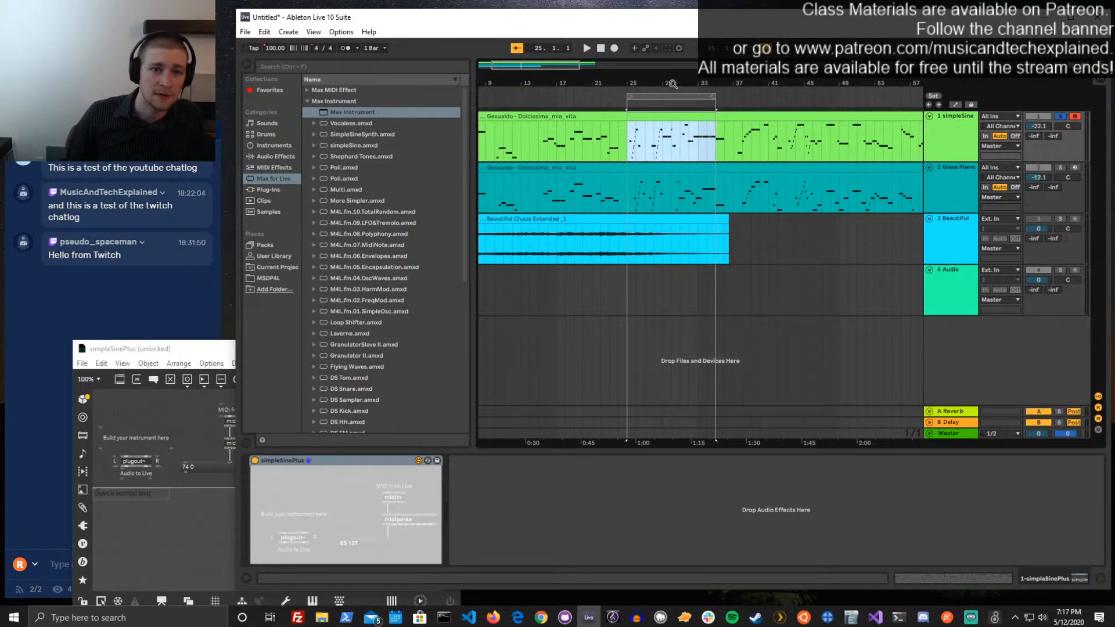
pyautogui.click(639, 105)
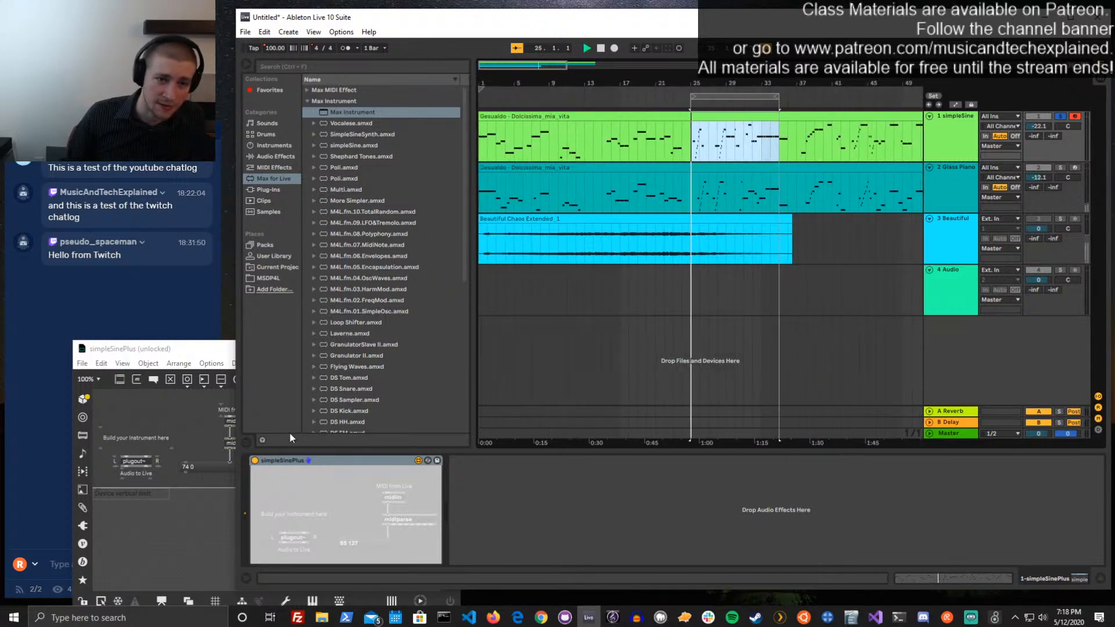
pyautogui.moveTo(776, 96); pyautogui.dragTo(734, 97)
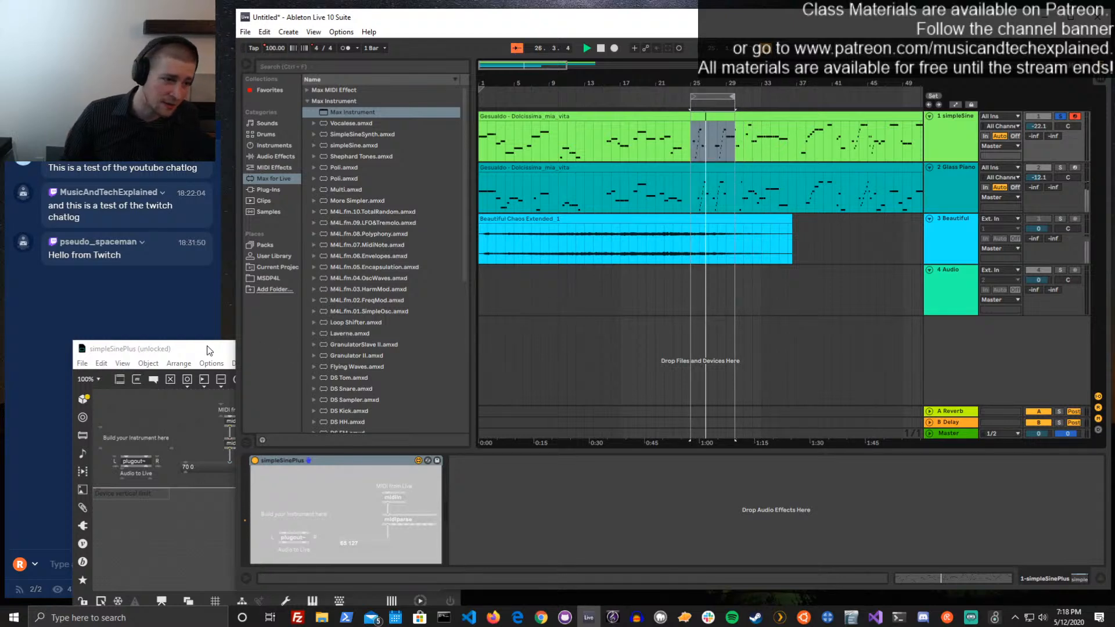
# Move the editor over the arrangement, add an unpack 0 0 object beside midiparse and connect midiparse's note outlet to it
pyautogui.moveTo(209, 351); pyautogui.dragTo(761, 251)
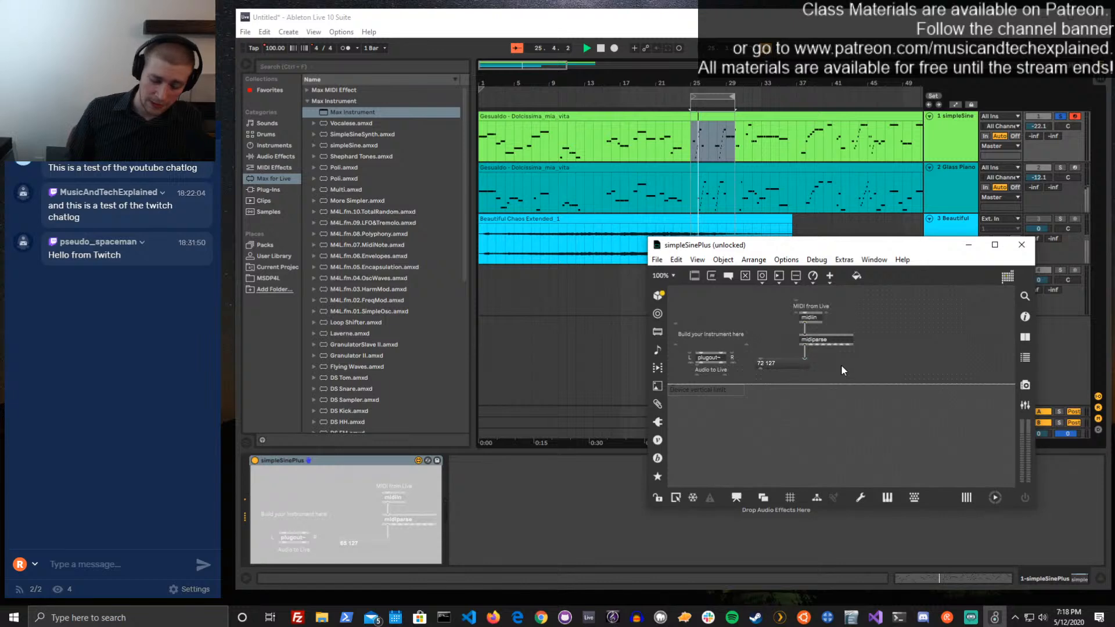
pyautogui.write('n')
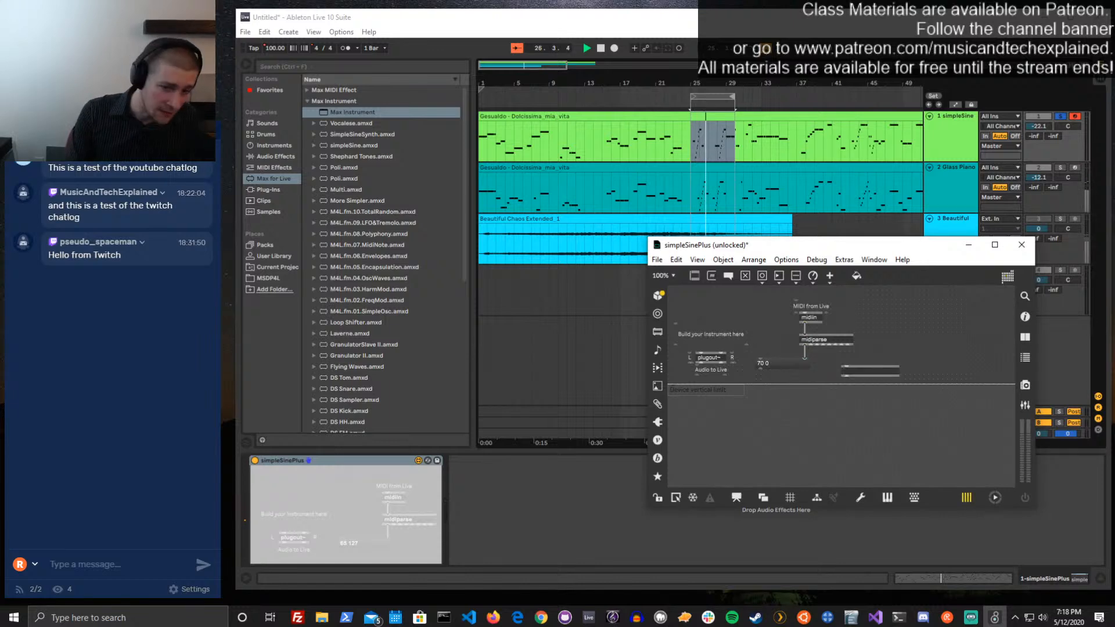
pyautogui.write('unpack 0')
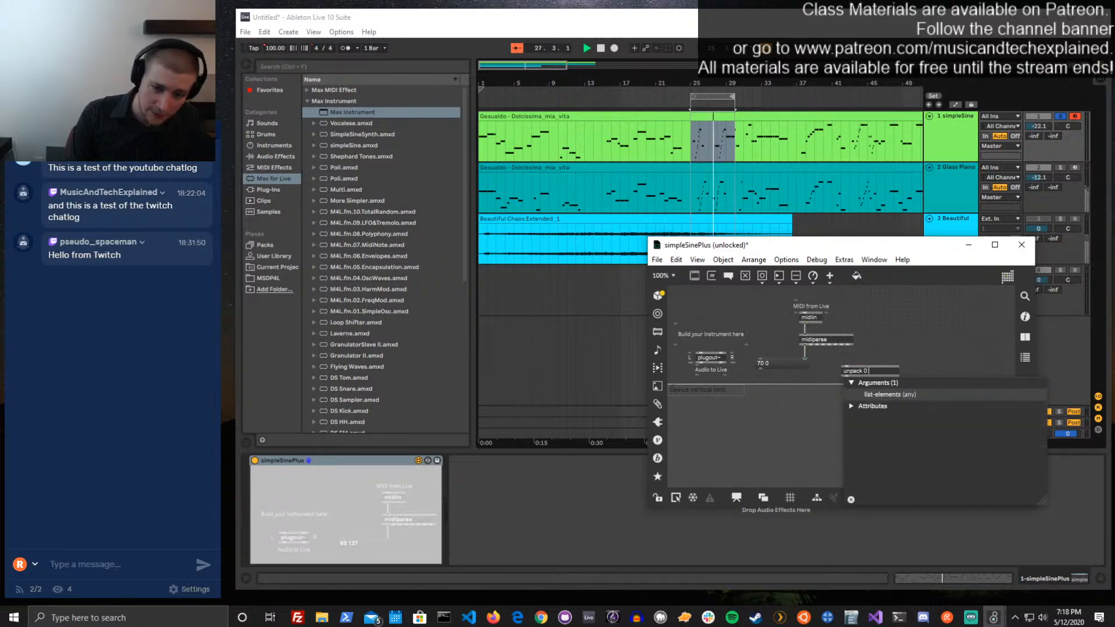
pyautogui.write(' 0')
pyautogui.click(884, 352)
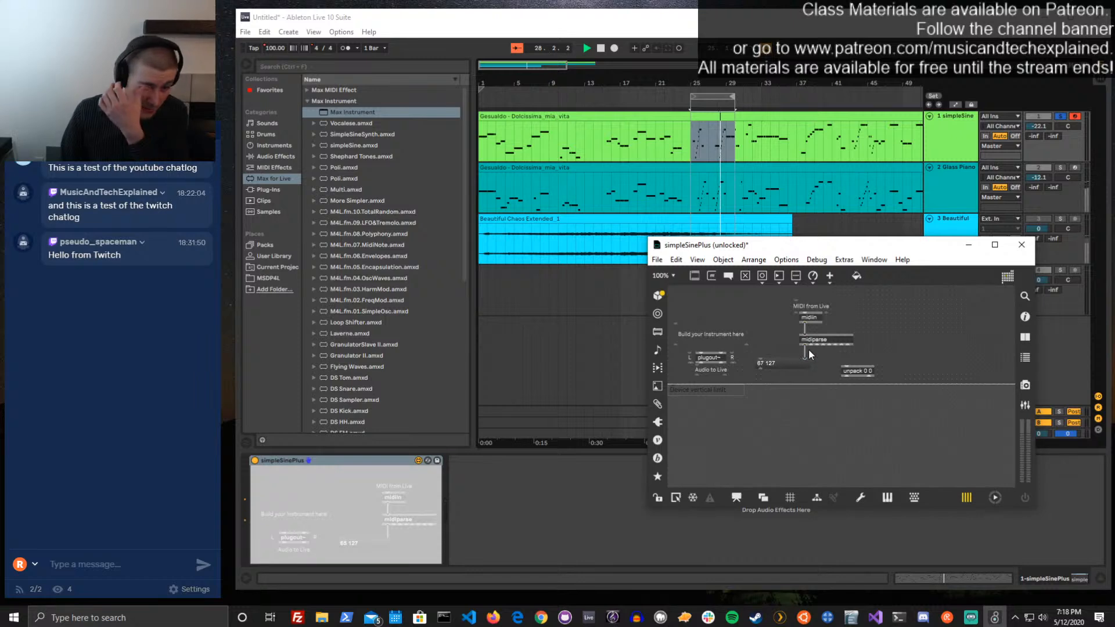
pyautogui.moveTo(809, 351); pyautogui.dragTo(900, 320)
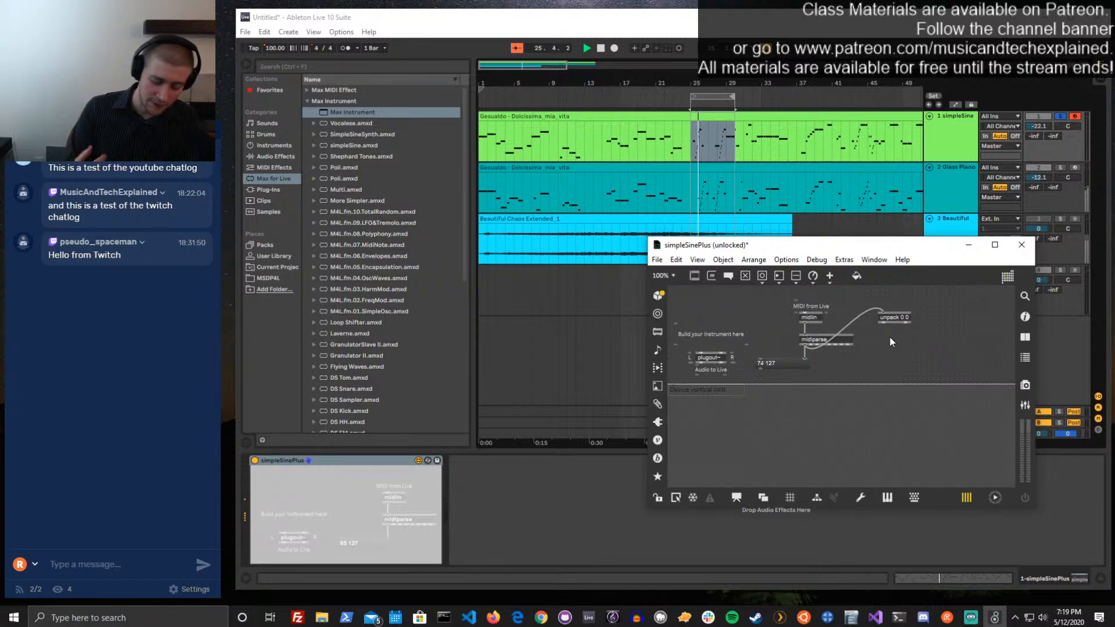
# Add an mtof object below unpack 0 0 and connect unpack's first outlet to it
pyautogui.write('n')
pyautogui.write('mtof')
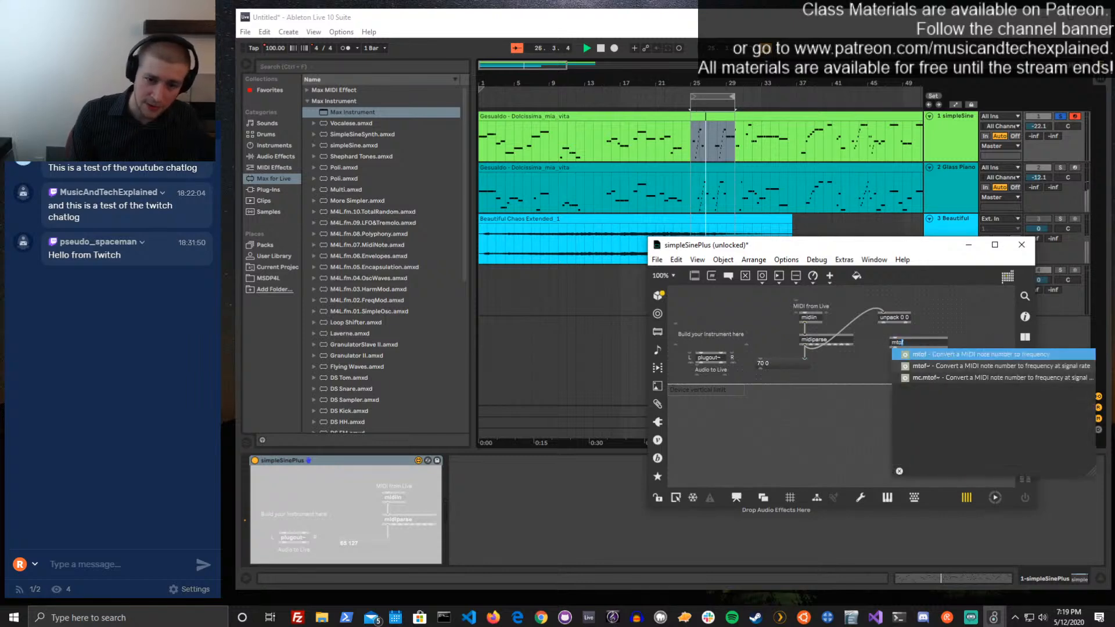
pyautogui.press('Return')
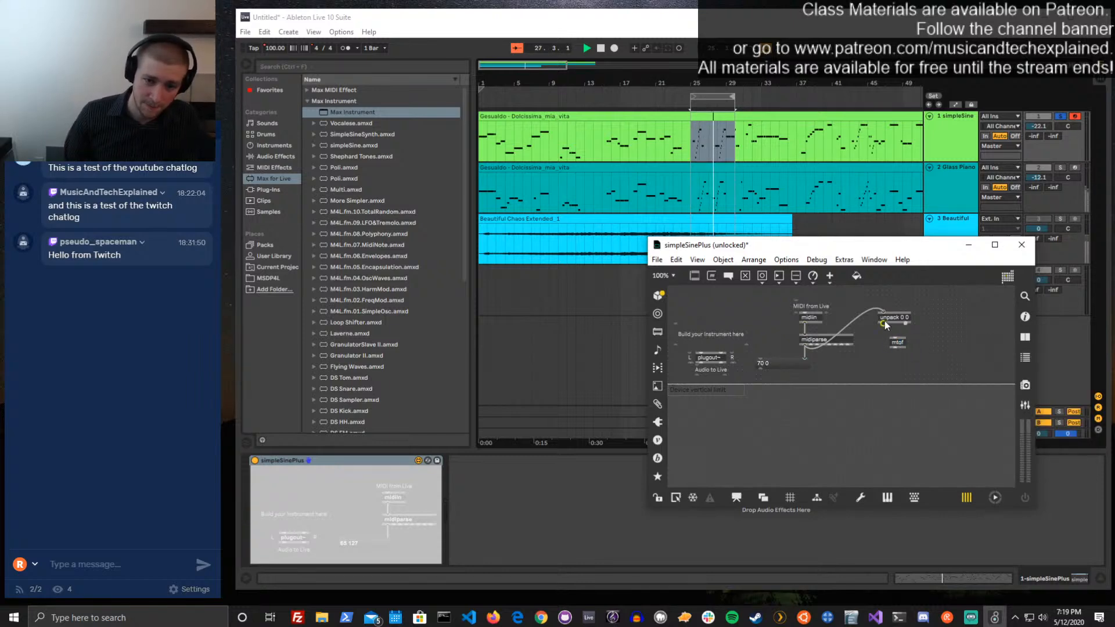
pyautogui.moveTo(883, 323); pyautogui.dragTo(898, 347)
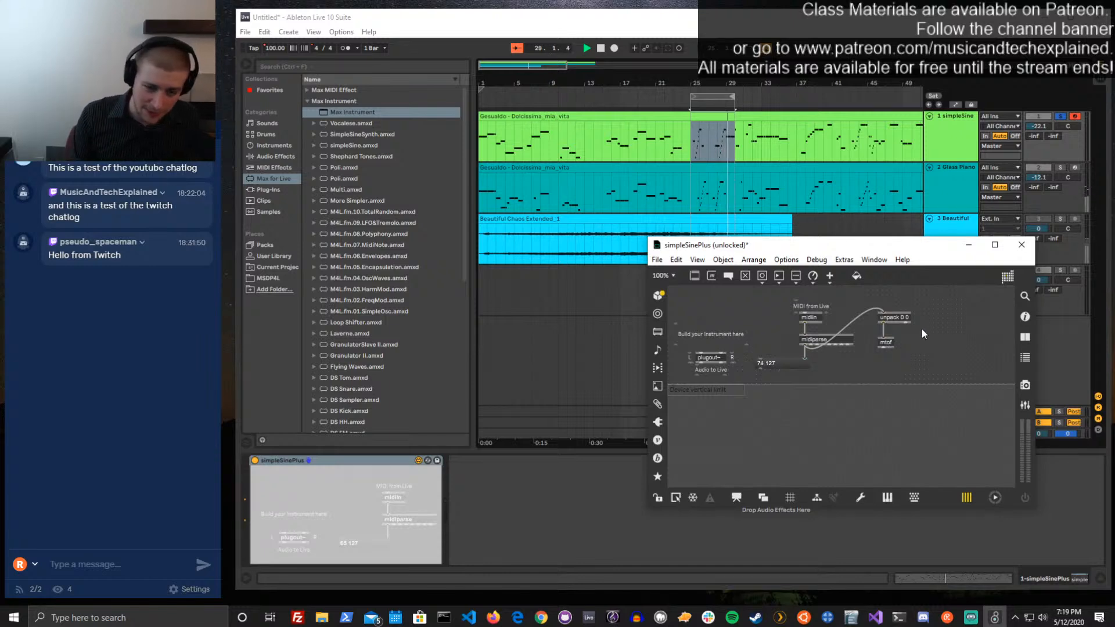
# Add a > 0 object beside mtof and connect unpack's second outlet to it
pyautogui.write('n')
pyautogui.write('> ')
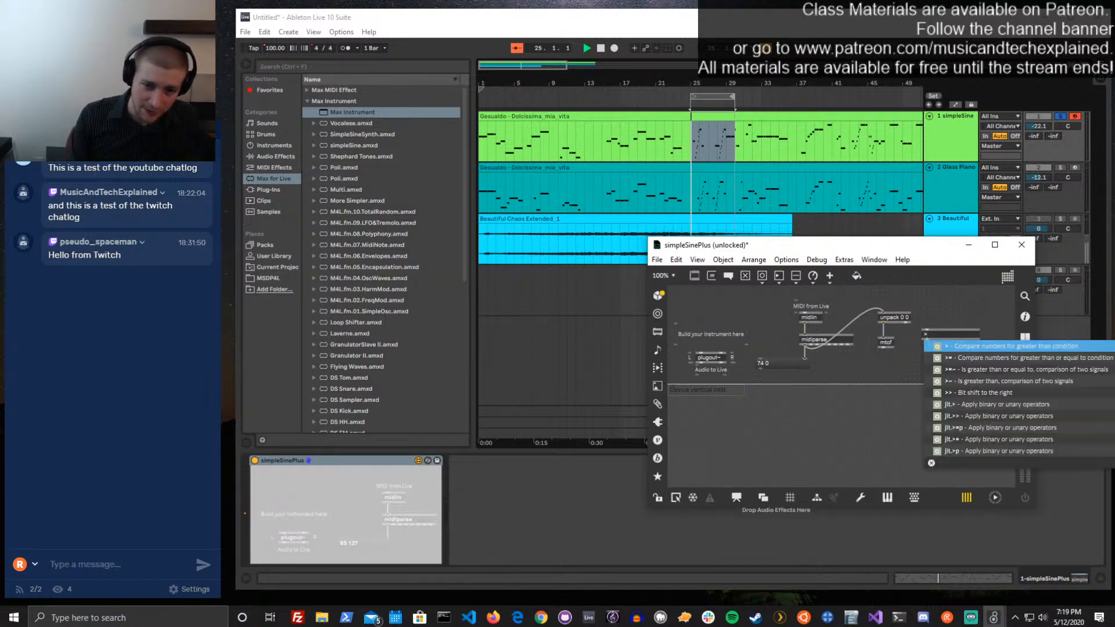
pyautogui.write('1')
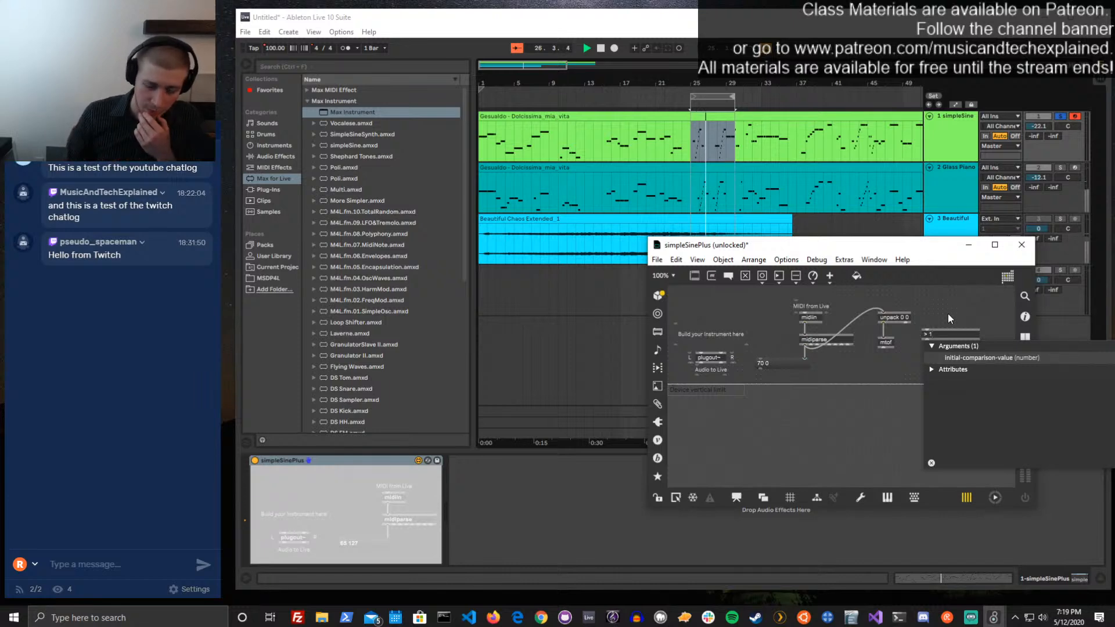
pyautogui.click(931, 293)
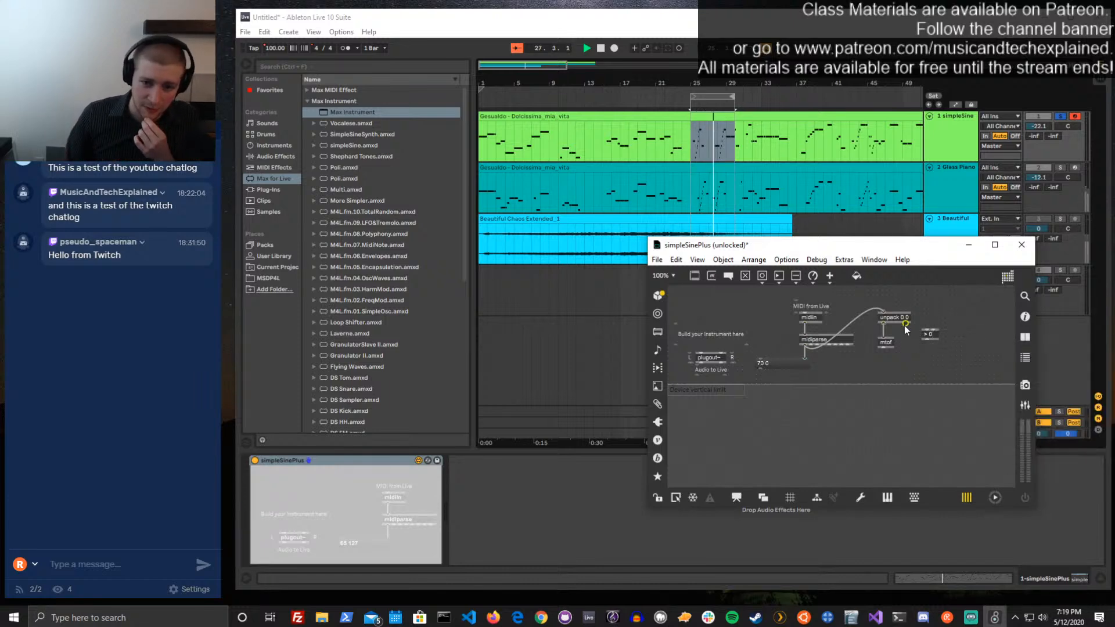
pyautogui.moveTo(906, 323); pyautogui.dragTo(910, 347)
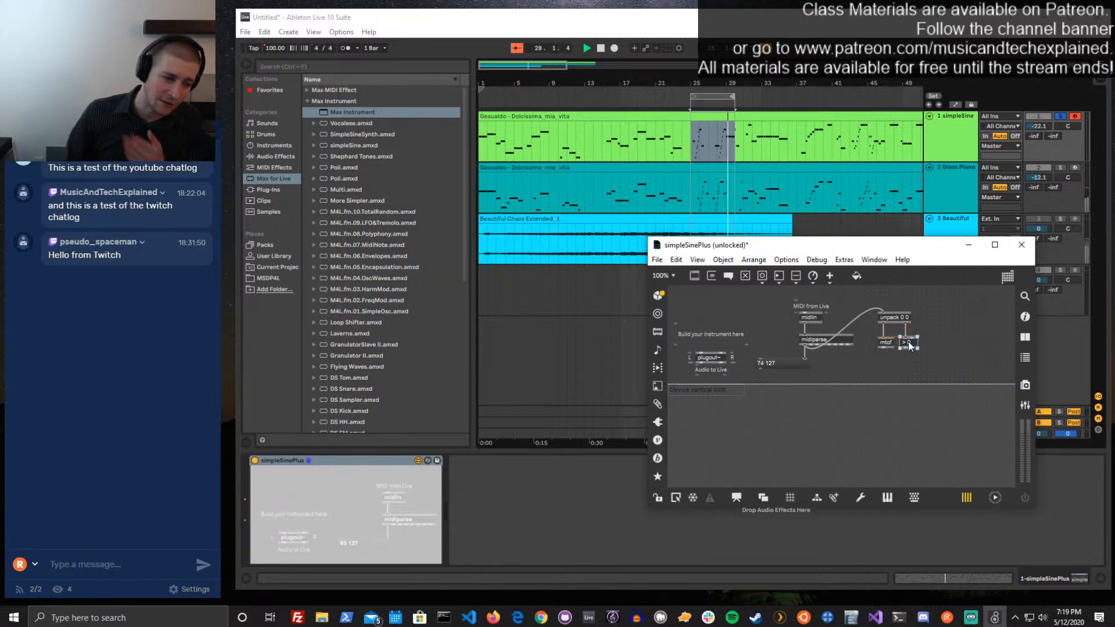
pyautogui.click(910, 360)
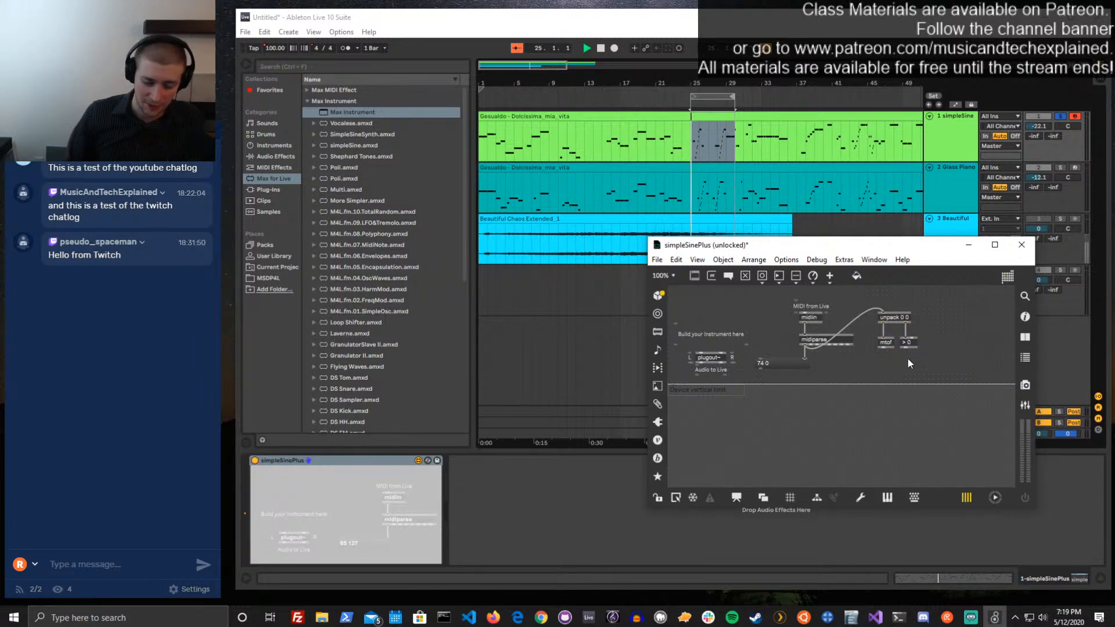
# Add a cycle~ object below mtof, connect mtof to it and route its output to both plugout~ inlets
pyautogui.write('n')
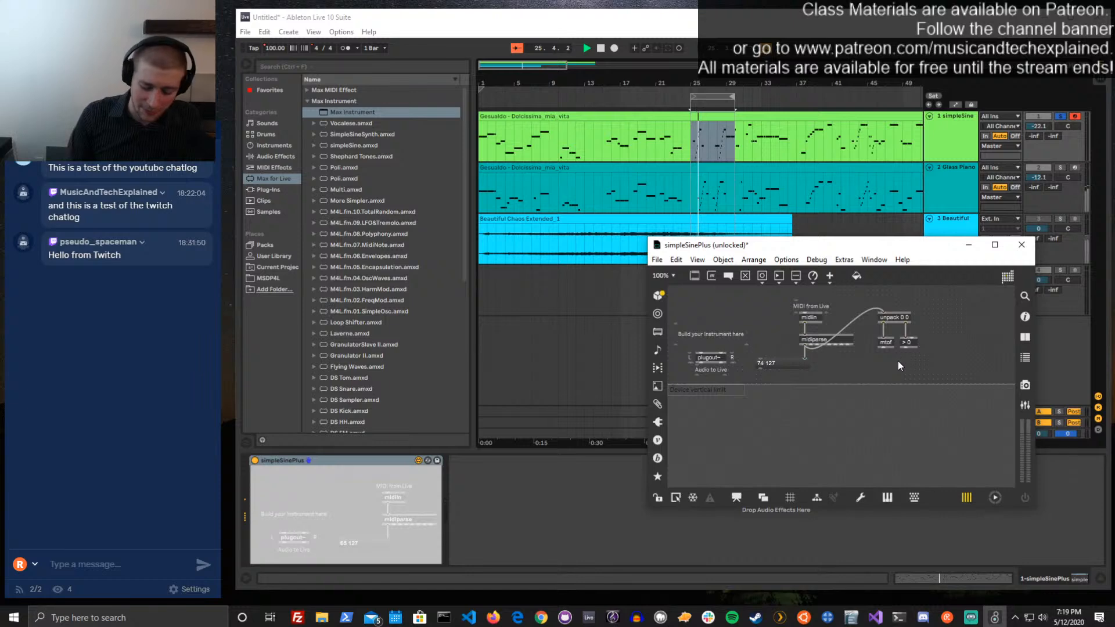
pyautogui.write('cycle~')
pyautogui.press('Return')
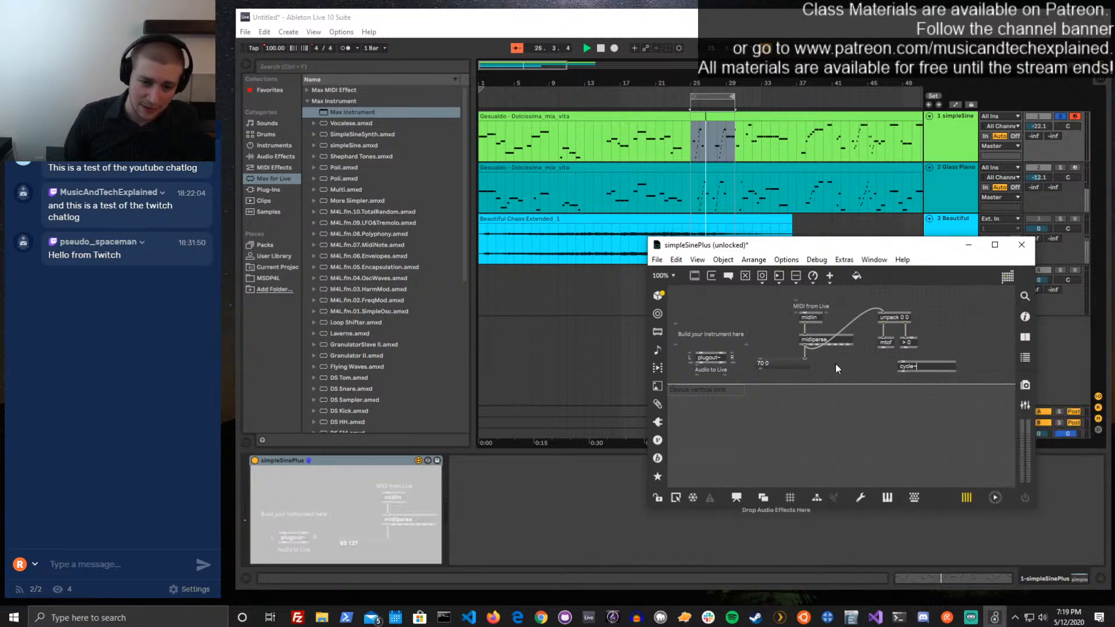
pyautogui.moveTo(918, 374); pyautogui.dragTo(883, 365)
pyautogui.click(892, 370)
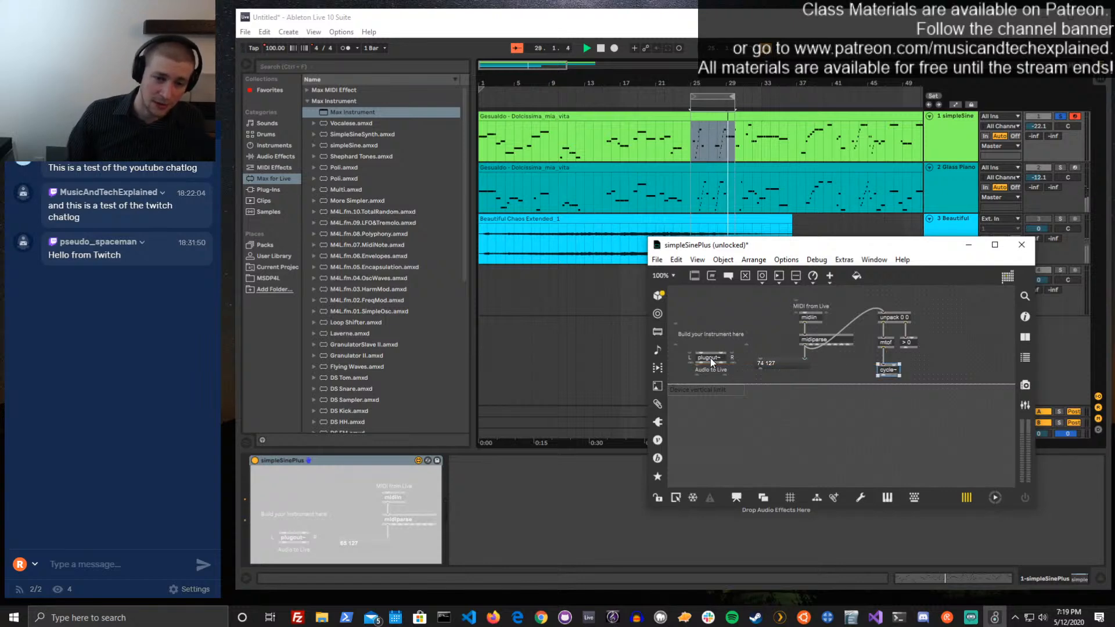
pyautogui.moveTo(893, 370); pyautogui.dragTo(895, 364)
pyautogui.click(907, 386)
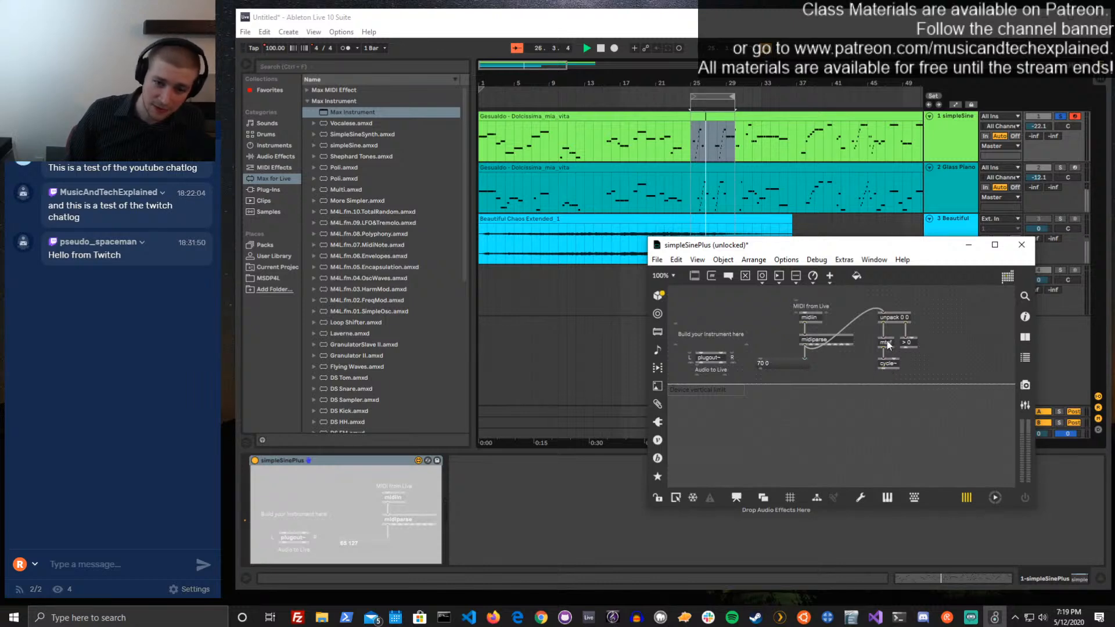
pyautogui.moveTo(884, 370); pyautogui.dragTo(702, 357)
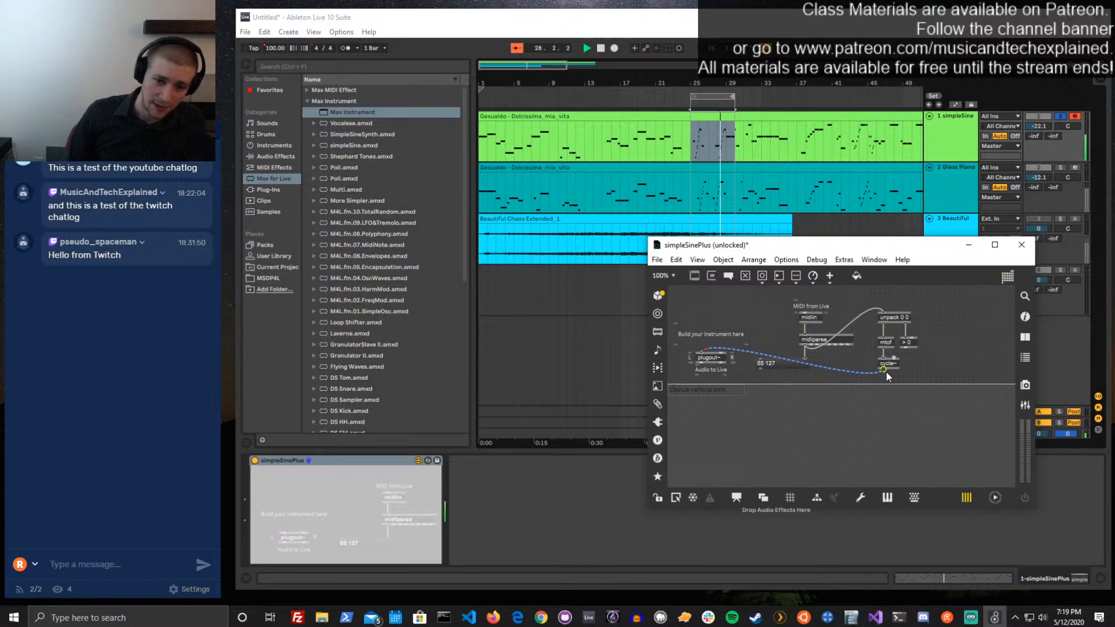
pyautogui.moveTo(864, 365); pyautogui.dragTo(722, 354)
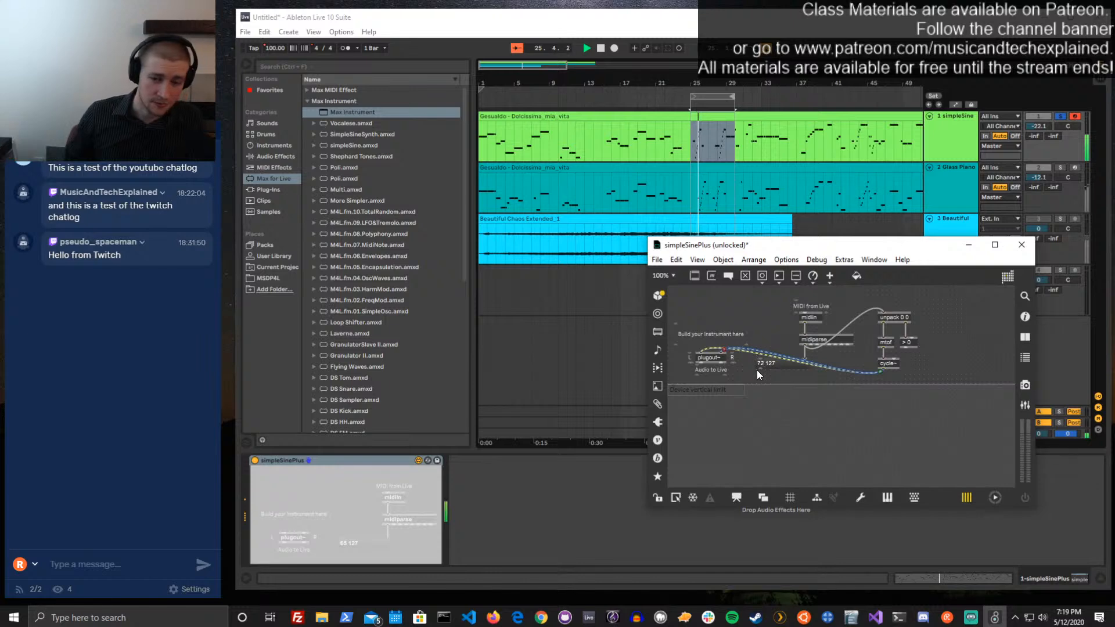
# Add a *~ 0. object below cycle~ and insert it between cycle~ and plugout~ on both channels
pyautogui.write('n*')
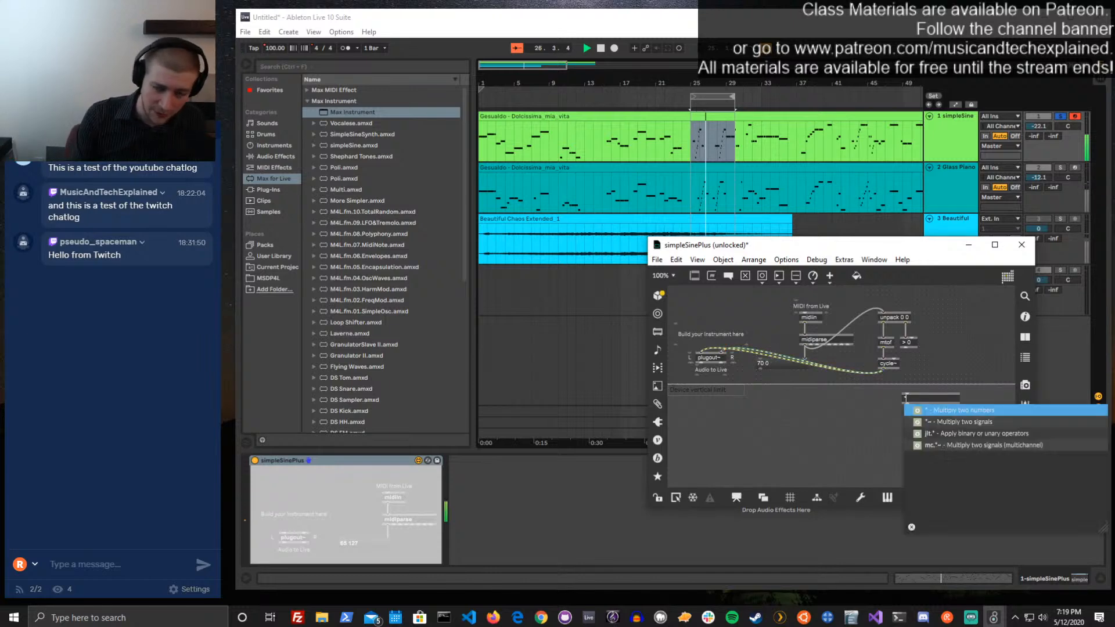
pyautogui.write('!')
pyautogui.write('~')
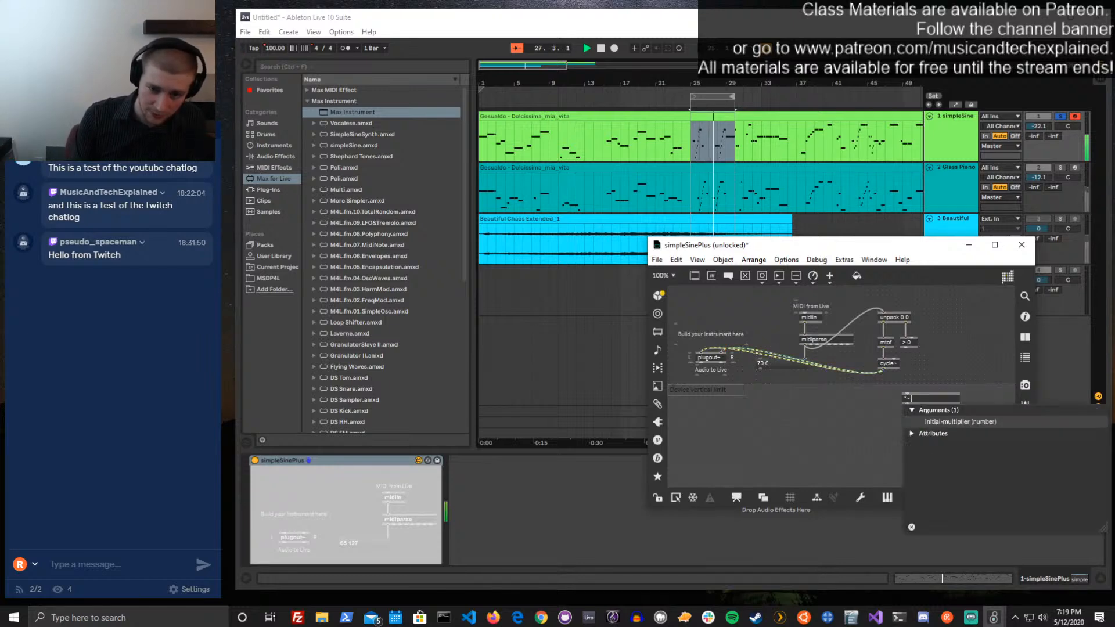
pyautogui.press('BackSpace')
pyautogui.press('BackSpace')
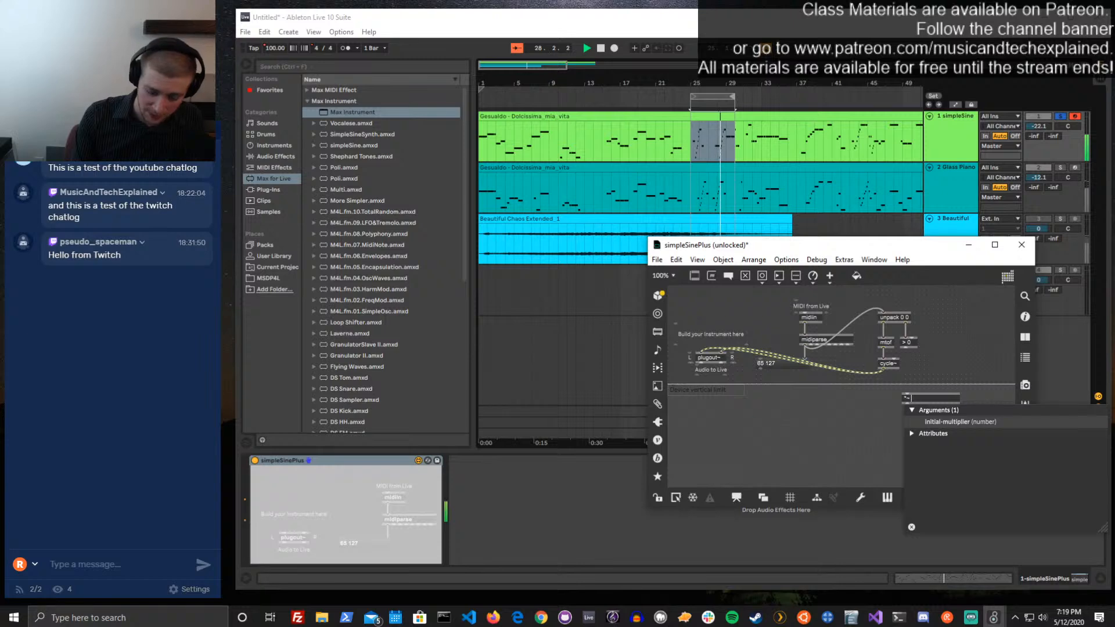
pyautogui.click(918, 379)
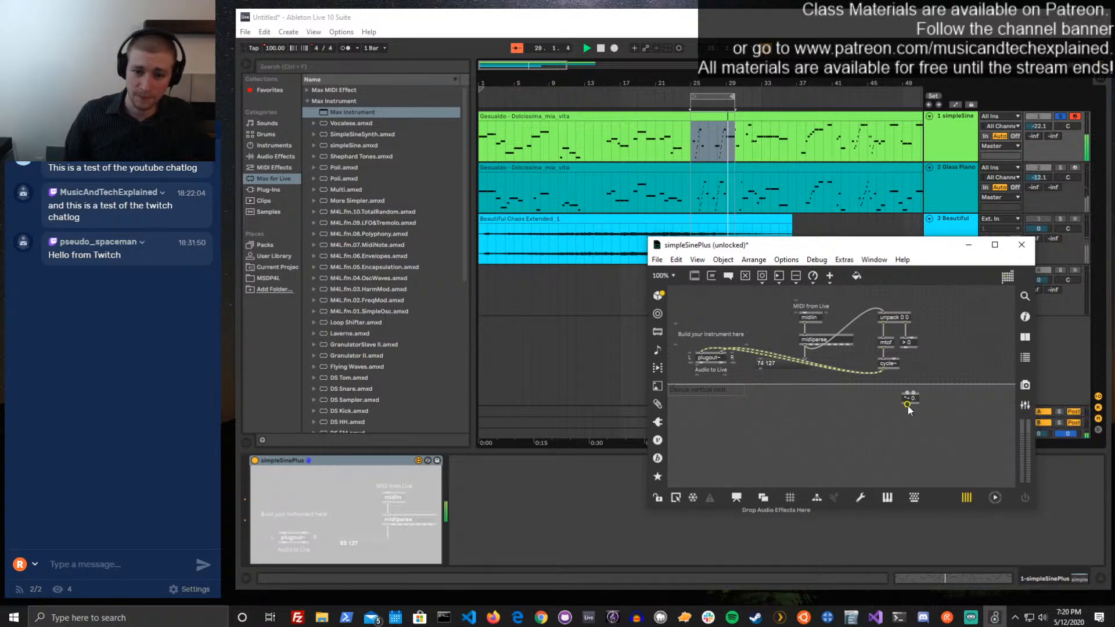
pyautogui.moveTo(916, 400); pyautogui.dragTo(889, 390)
pyautogui.click(871, 373)
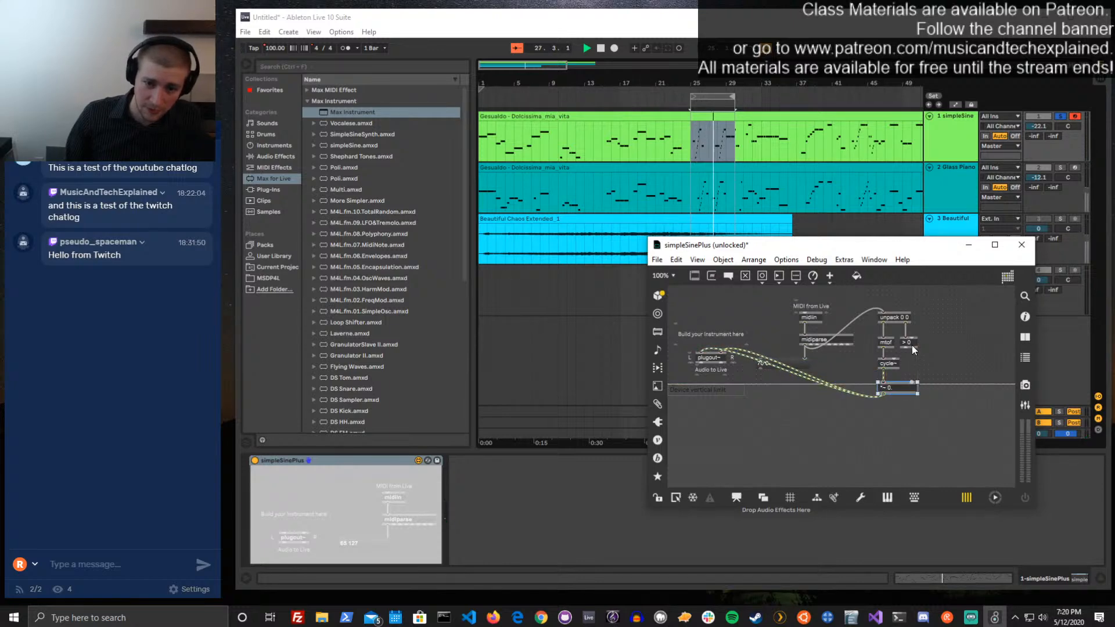
# Connect the > 0 object to the second inlet of *~ 0., move the multiplier up and narrow it
pyautogui.moveTo(904, 348); pyautogui.dragTo(903, 396)
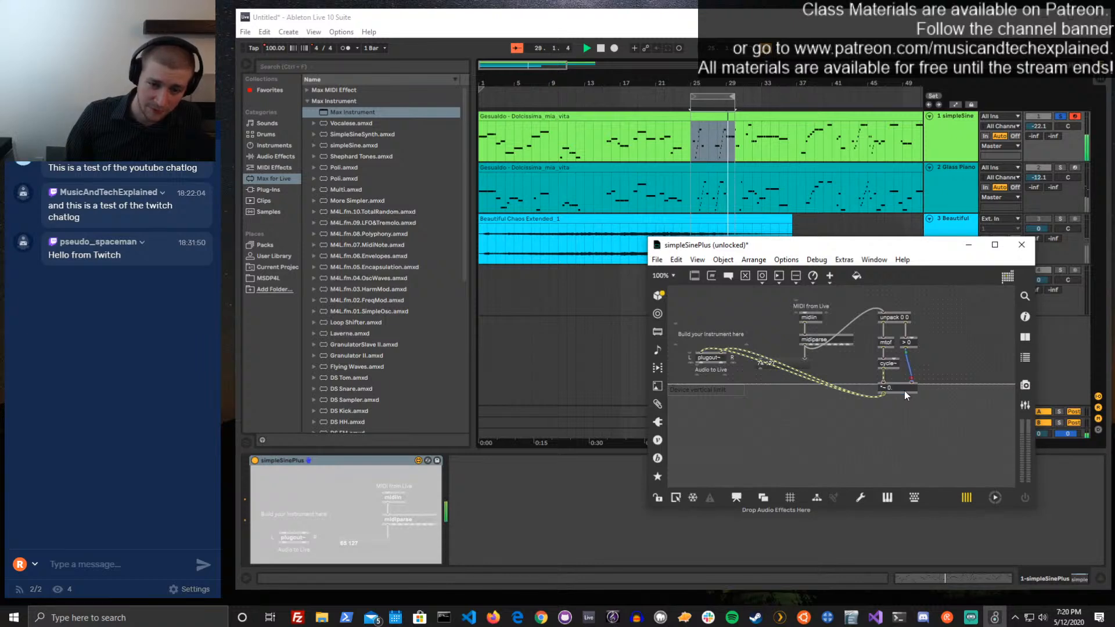
pyautogui.click(918, 392)
pyautogui.moveTo(917, 387); pyautogui.dragTo(910, 386)
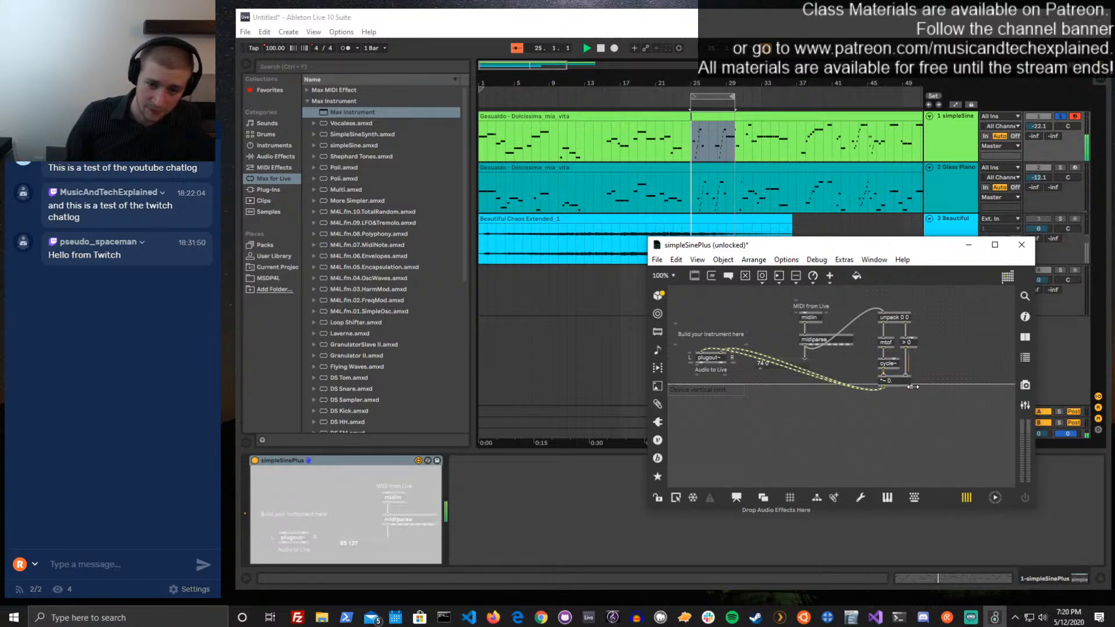
pyautogui.click(916, 366)
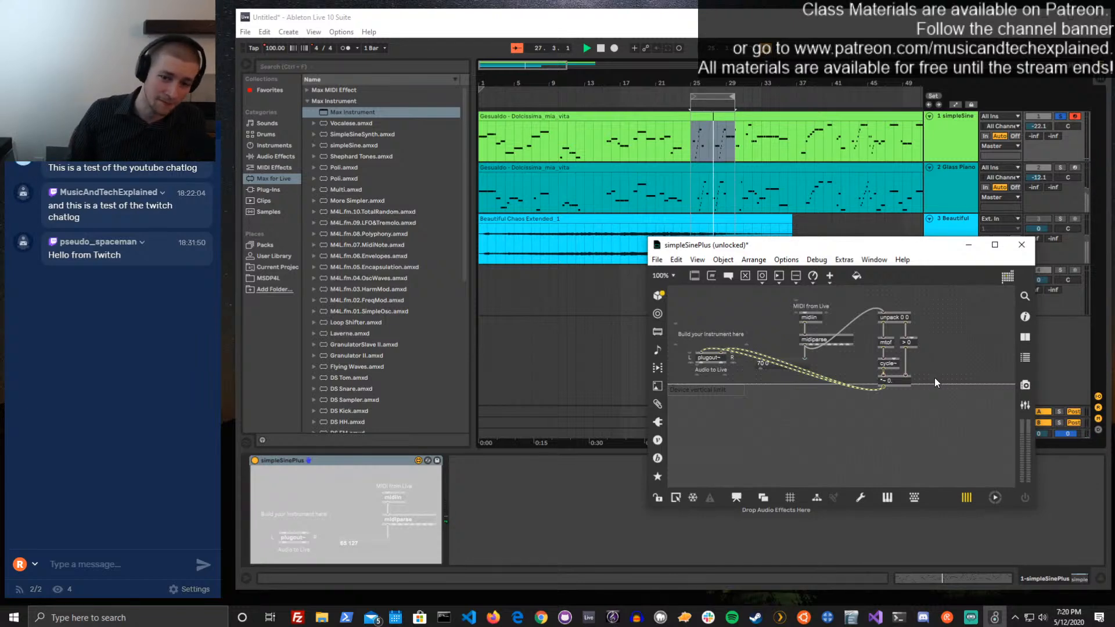
# Move the unpack-to-multiplier object group up within the device's vertical limit, lock and save the patch, and close its editor
pyautogui.moveTo(935, 389); pyautogui.dragTo(886, 303)
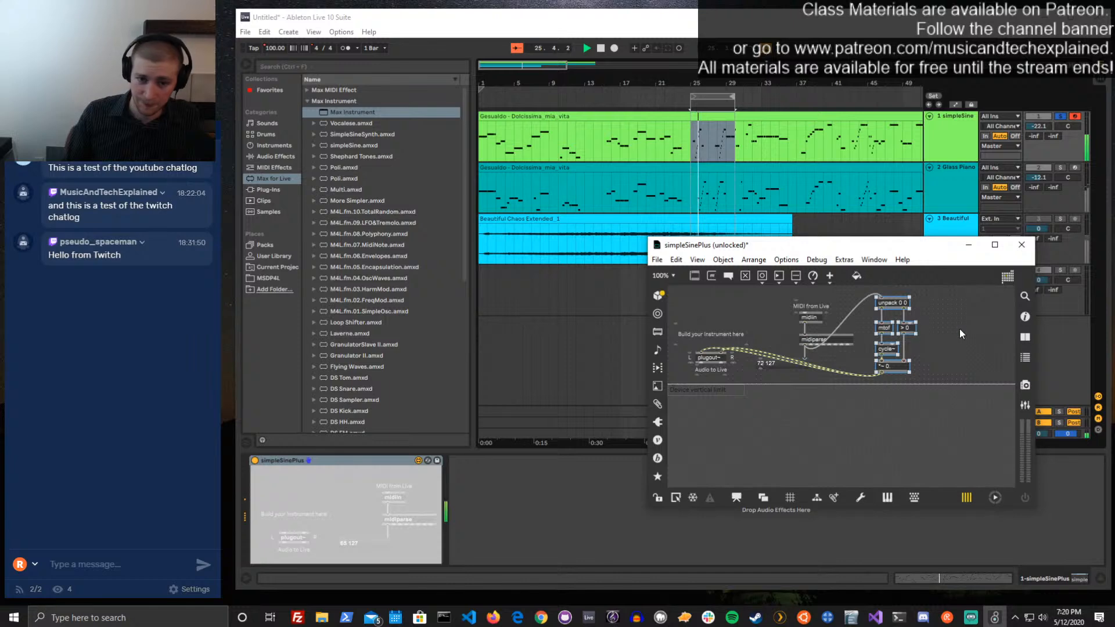
pyautogui.hotkey('ctrl', 'e')
pyautogui.hotkey('ctrl', 's')
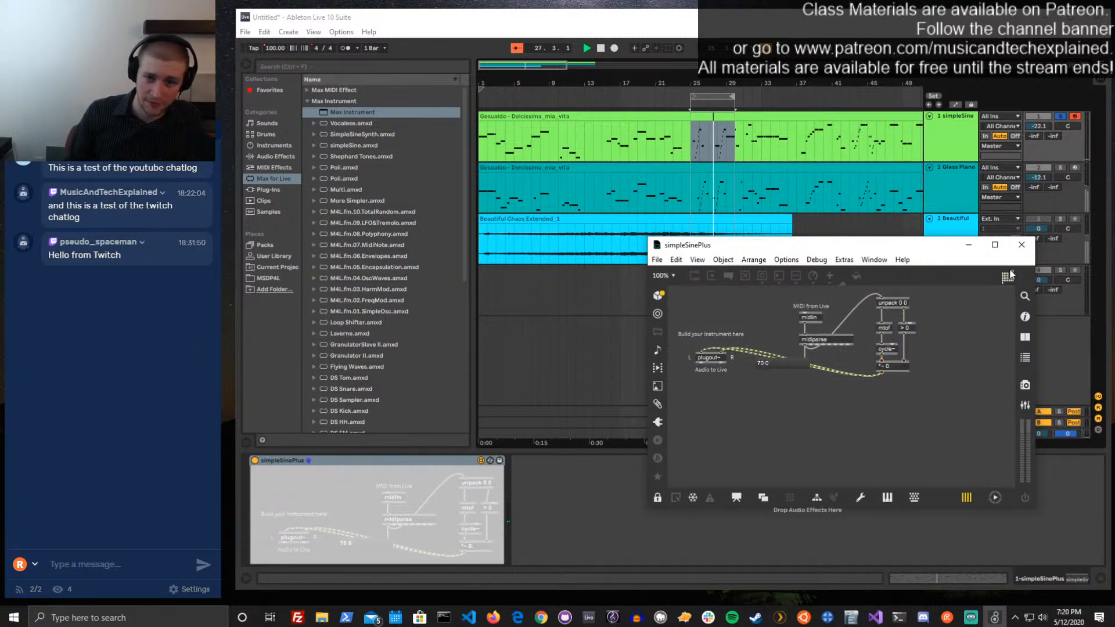
pyautogui.click(1023, 249)
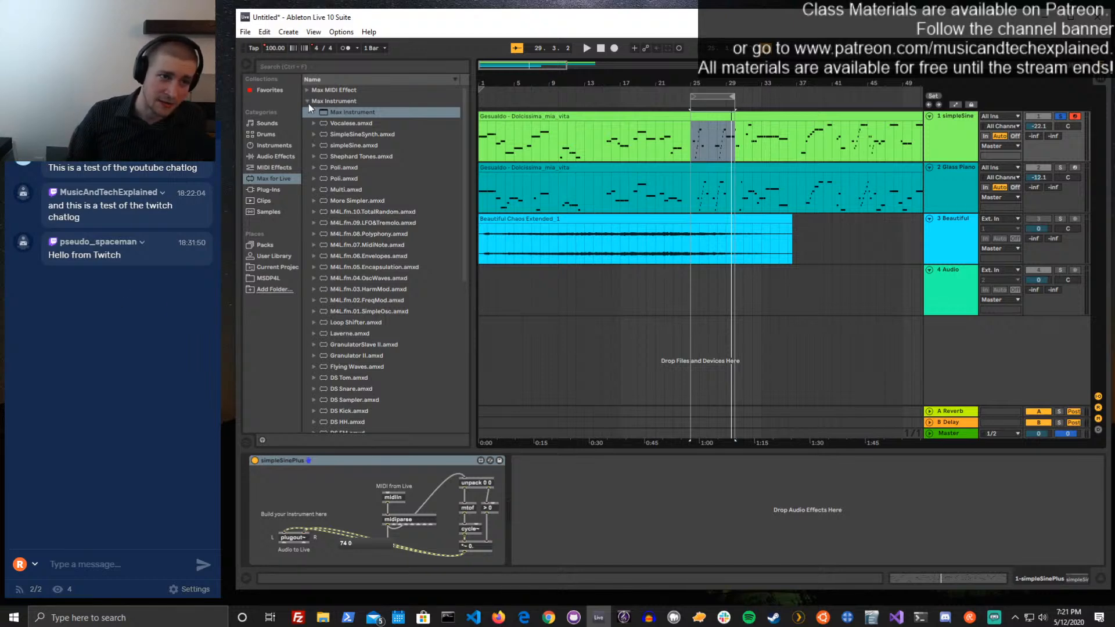
# Collapse the Max MIDI Effect and Max Instrument categories in the browser, and select and solo the 4 Audio track
pyautogui.click(307, 87)
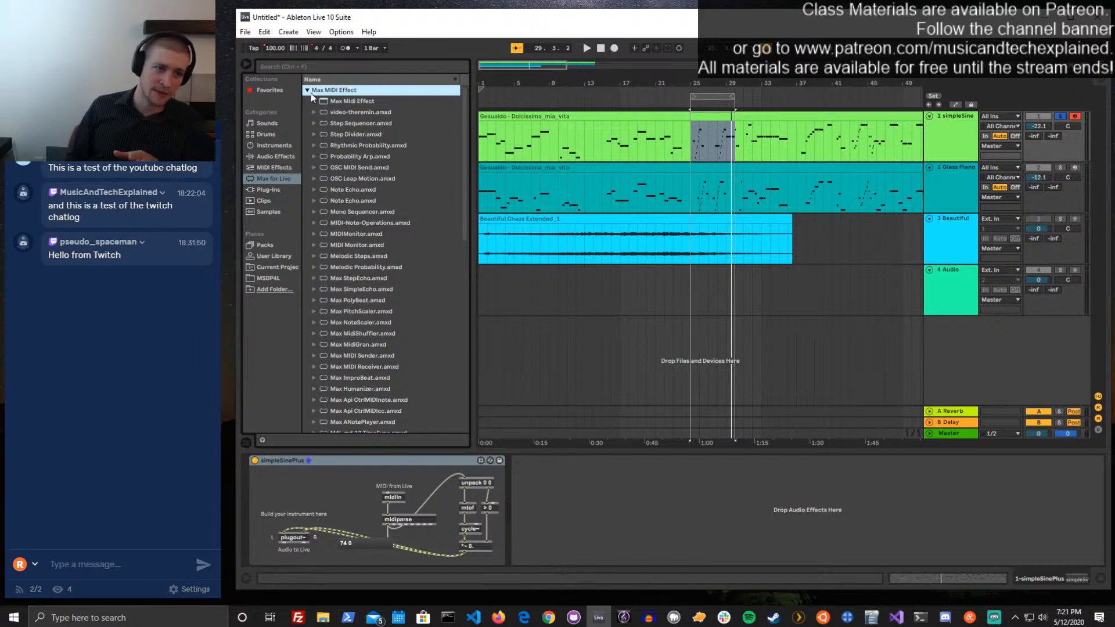
pyautogui.click(311, 93)
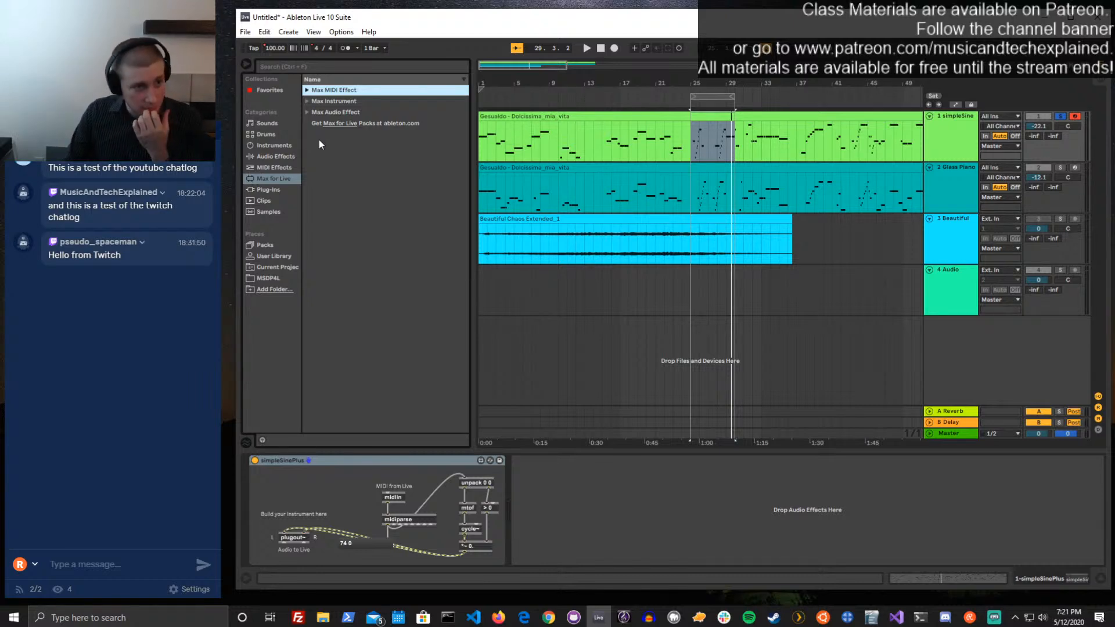
pyautogui.click(956, 250)
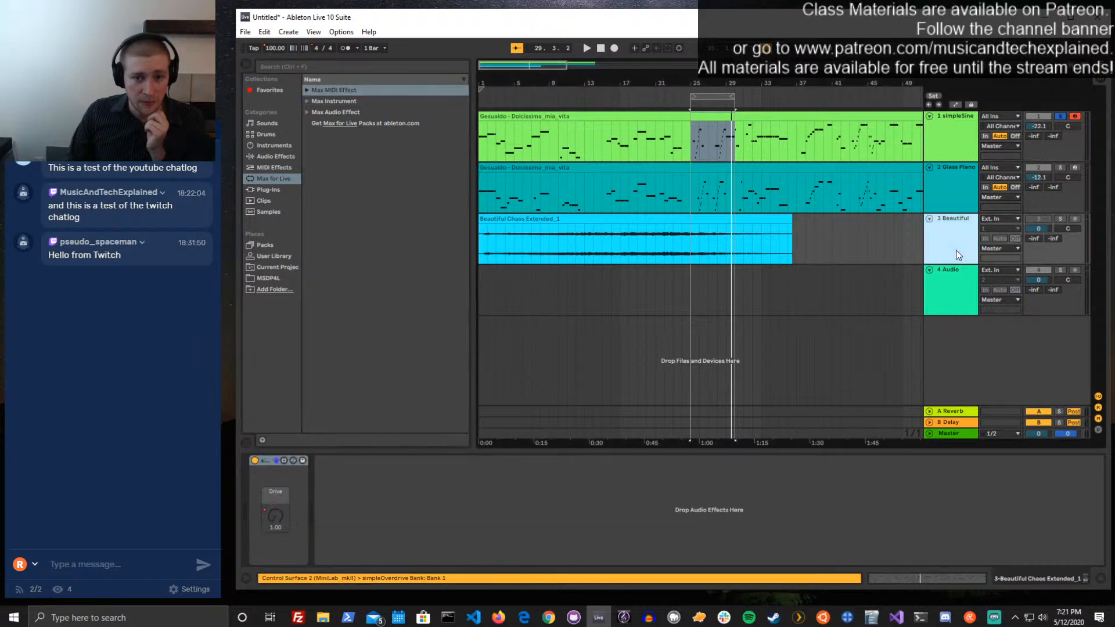
pyautogui.click(960, 204)
pyautogui.click(964, 235)
pyautogui.click(964, 278)
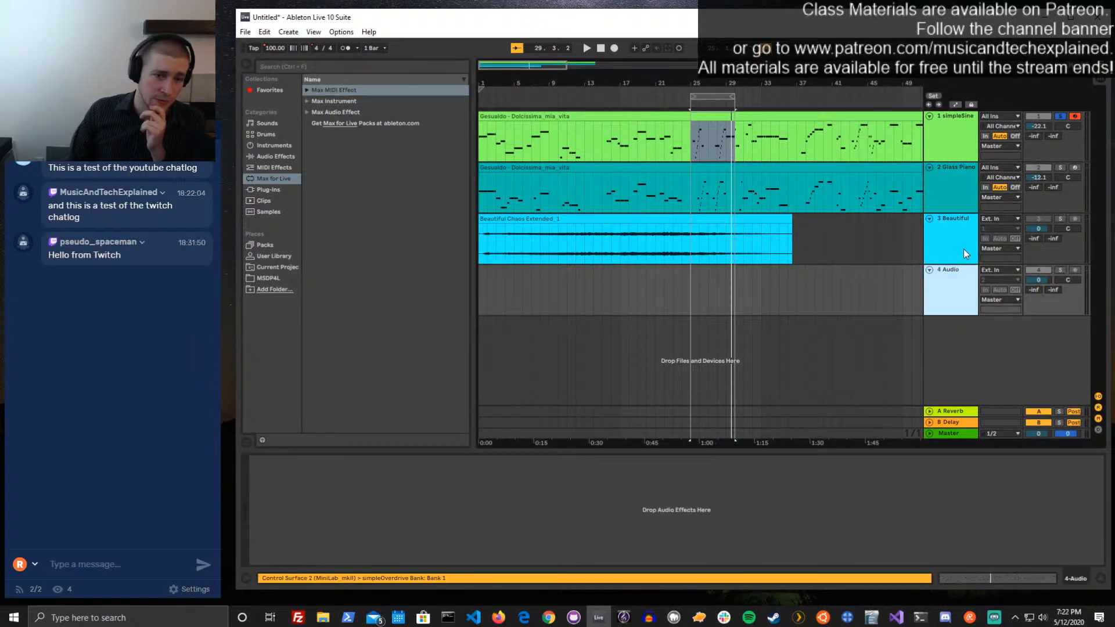
pyautogui.click(1061, 270)
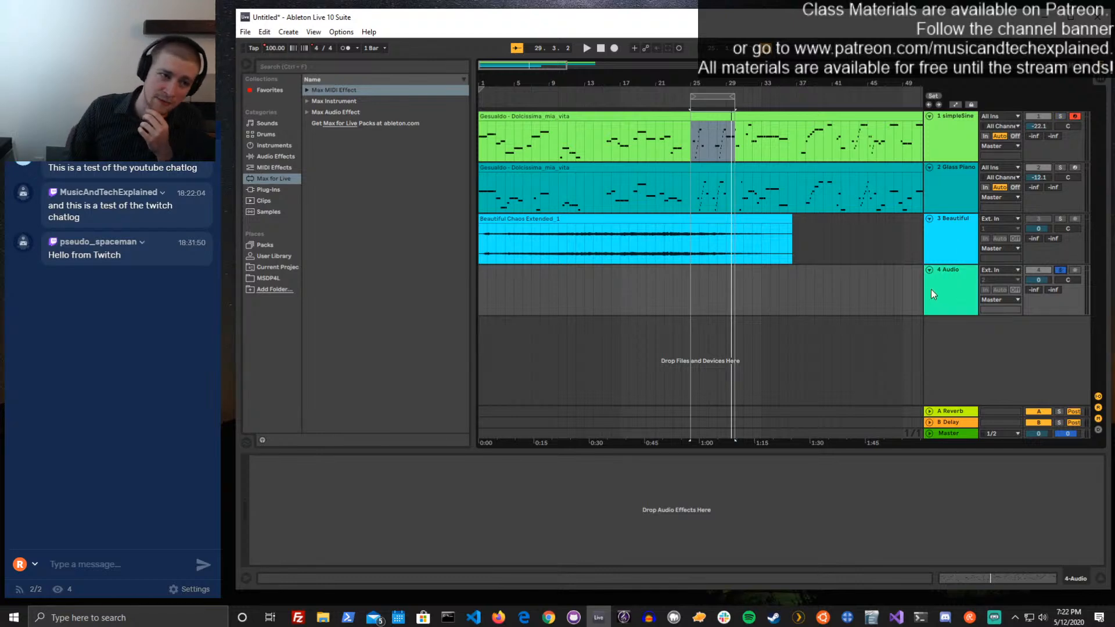
# Add a blank Max Audio Effect to the 4 Audio track and open it in the Max editor
pyautogui.click(307, 112)
pyautogui.click(344, 123)
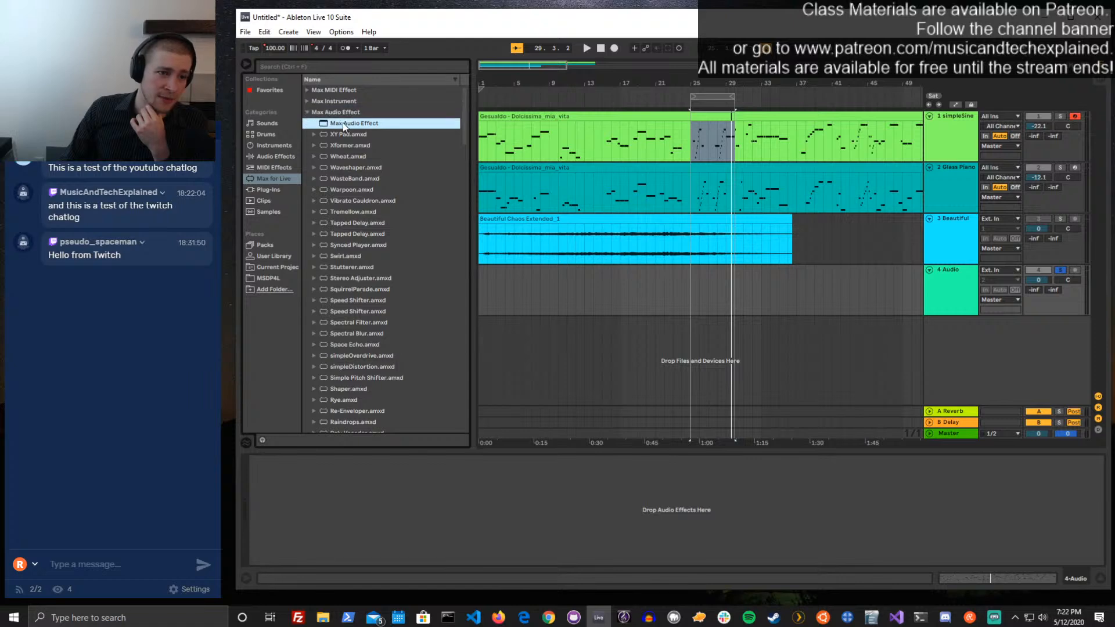
pyautogui.moveTo(343, 123); pyautogui.dragTo(319, 499)
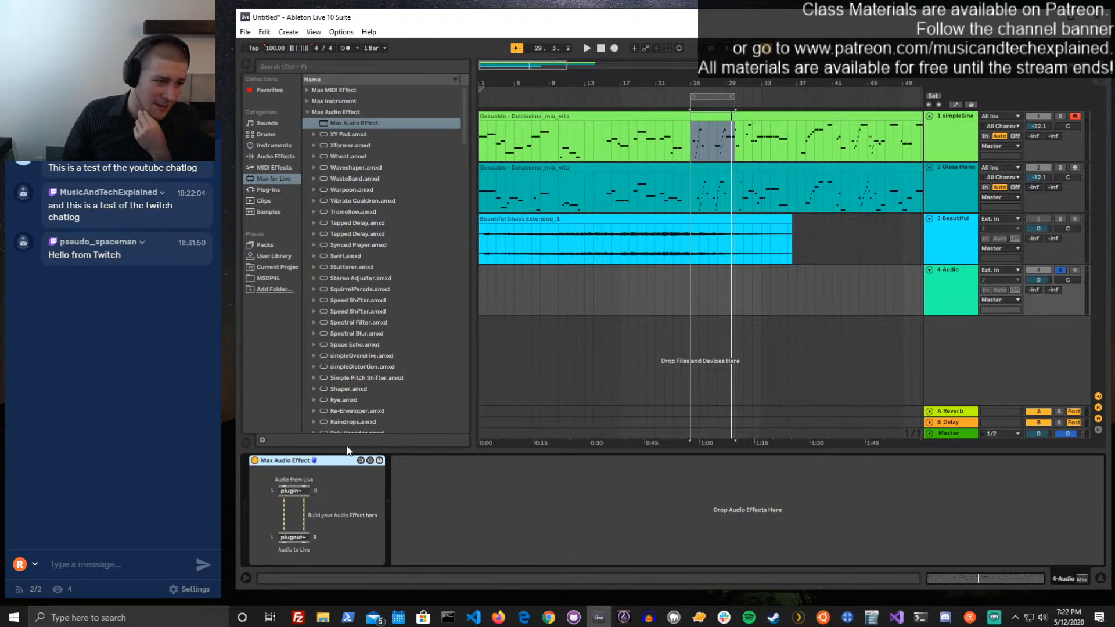
pyautogui.click(361, 460)
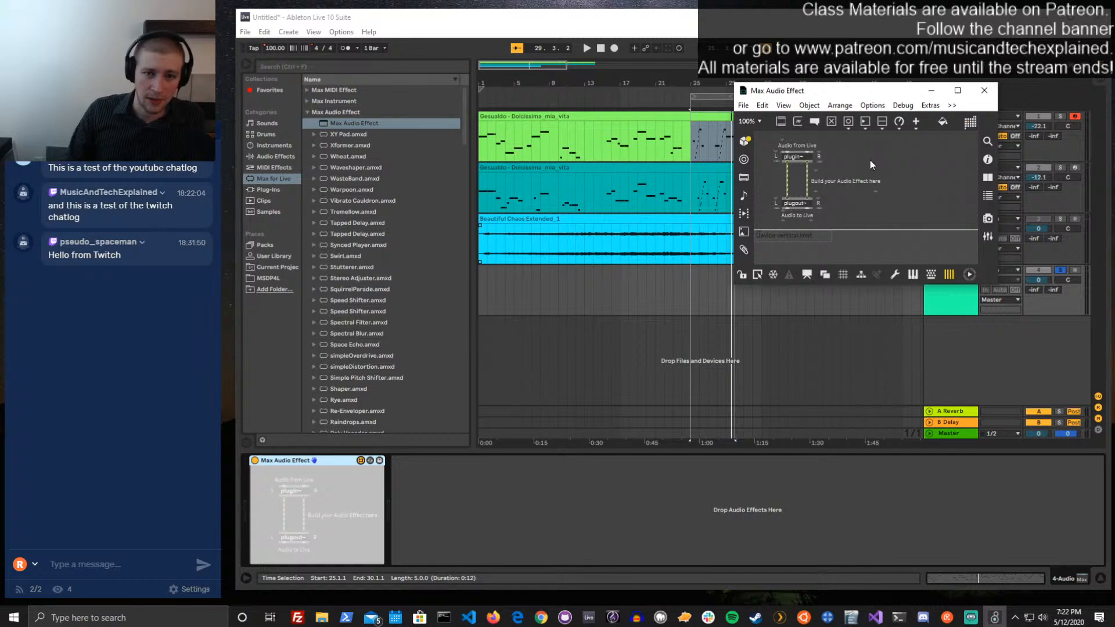
# Save the new device as importedAudioEffect.amxd in the Max Audio Effect folder
pyautogui.hotkey('ctrl', 's')
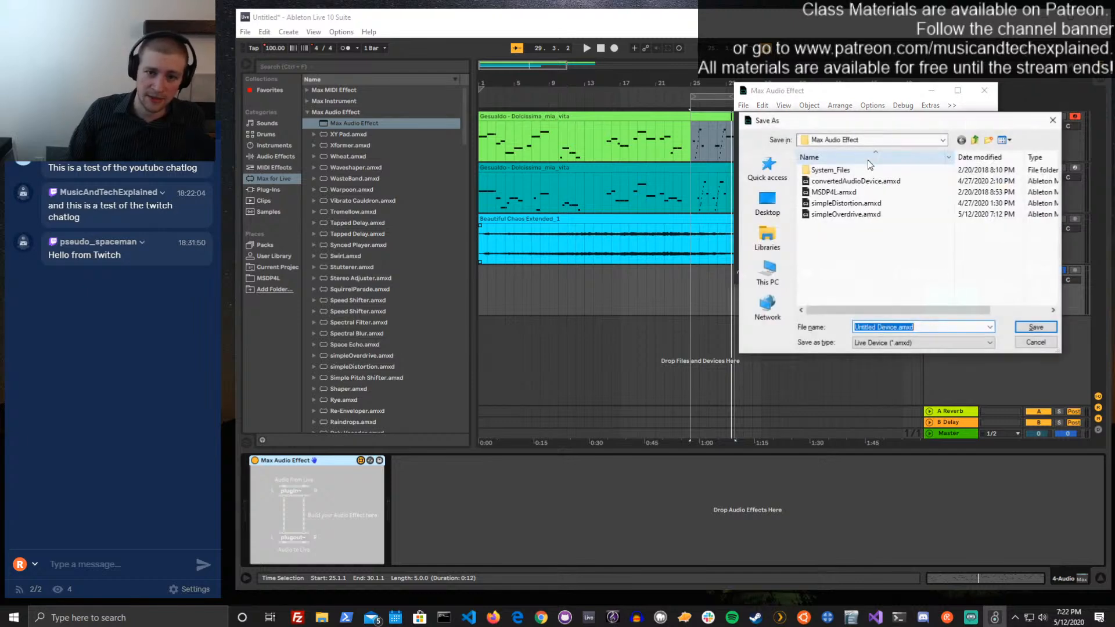
pyautogui.click(855, 258)
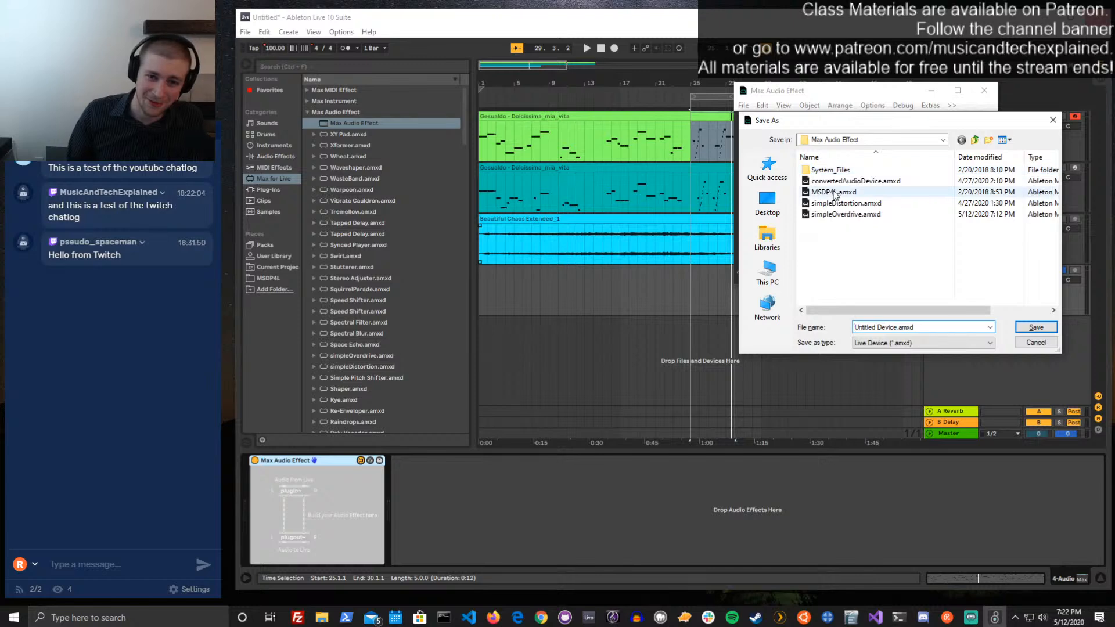
pyautogui.hotkey('shift', 'Right')
pyautogui.hotkey('shift', 'Right')
pyautogui.hotkey('shift', 'Right')
pyautogui.hotkey('shift', 'Right')
pyautogui.hotkey('shift', 'Right')
pyautogui.hotkey('shift', 'Right')
pyautogui.hotkey('shift', 'Right')
pyautogui.hotkey('shift', 'Right')
pyautogui.hotkey('shift', 'Right')
pyautogui.hotkey('shift', 'Right')
pyautogui.hotkey('shift', 'Right')
pyautogui.hotkey('shift', 'Right')
pyautogui.hotkey('shift', 'Right')
pyautogui.hotkey('shift', 'Right')
pyautogui.hotkey('shift', 'Right')
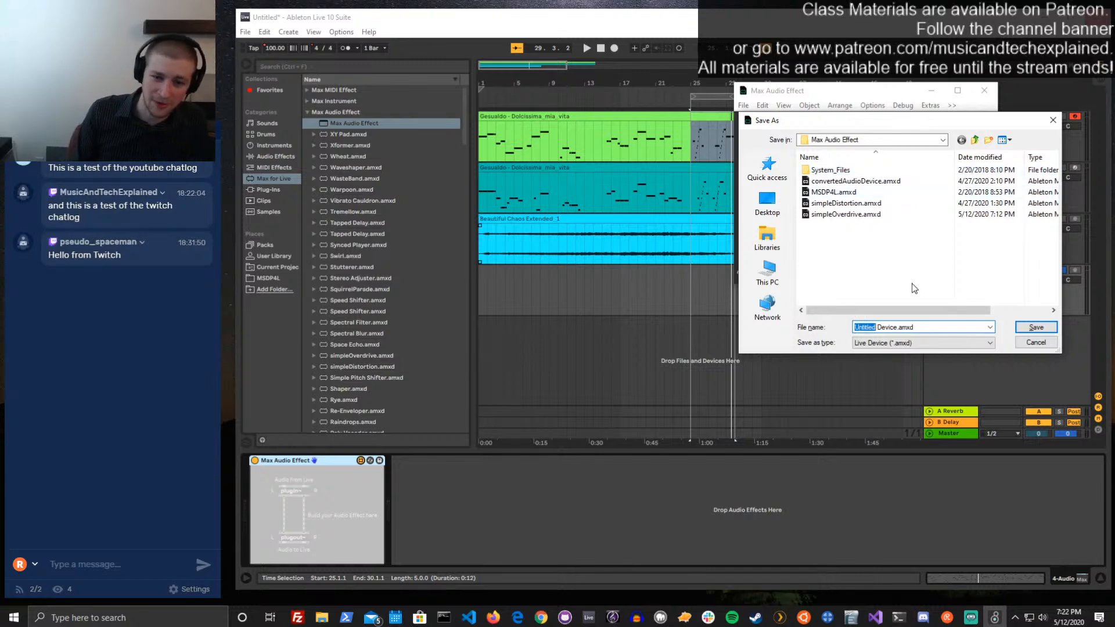
pyautogui.write('importedAudio')
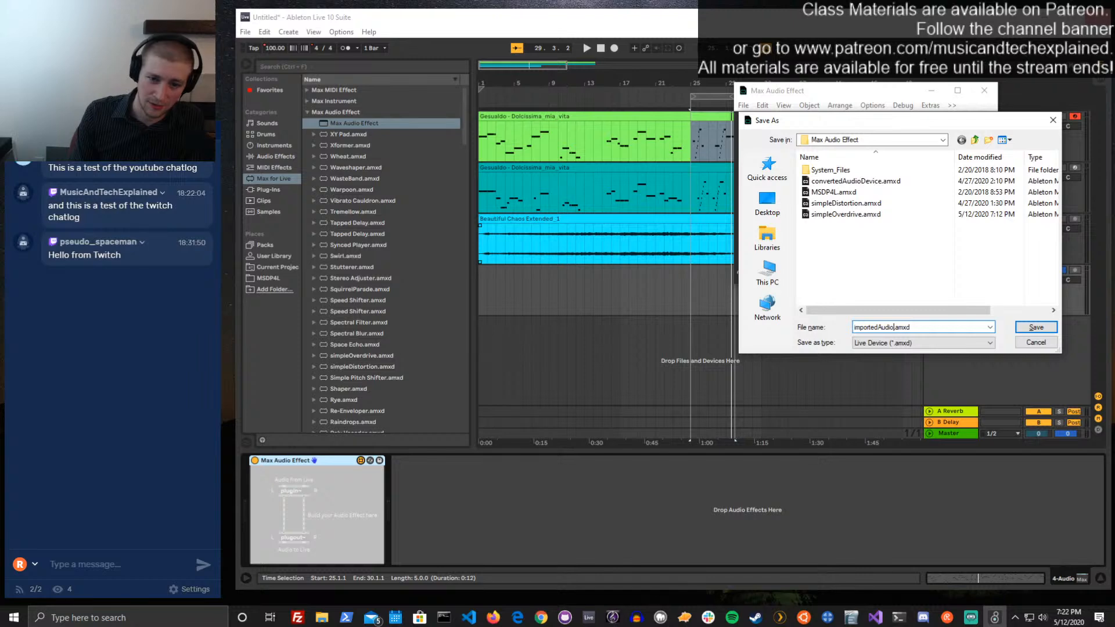
pyautogui.write('Effect')
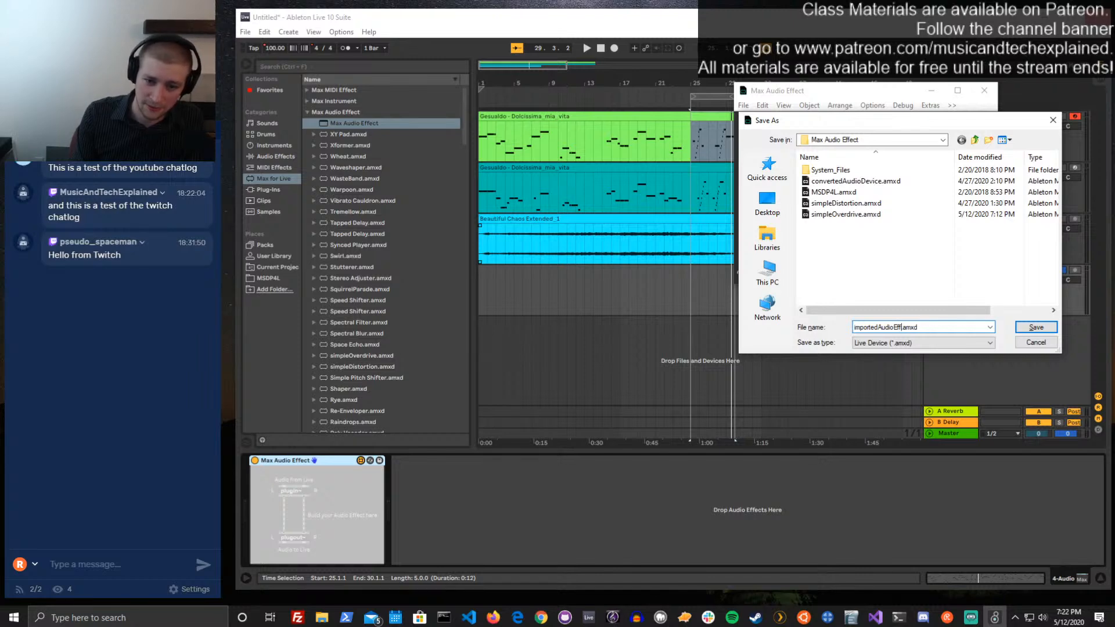
pyautogui.press('Return')
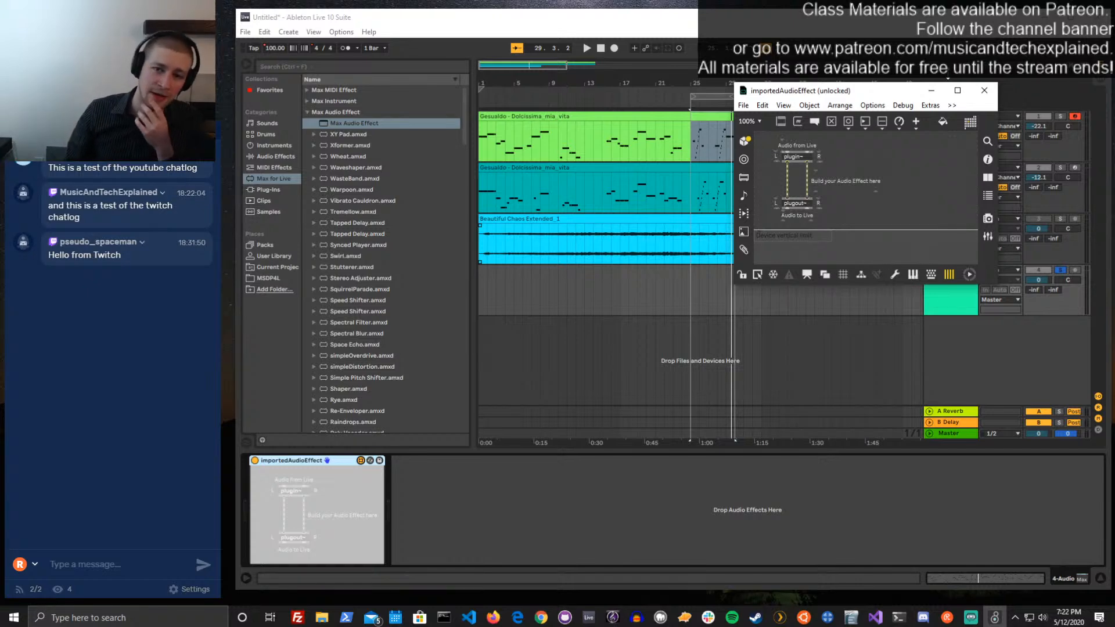
# Close the importedAudioEffect editor and move the Ableton Live window lower on the desktop
pyautogui.click(953, 106)
pyautogui.moveTo(936, 110)
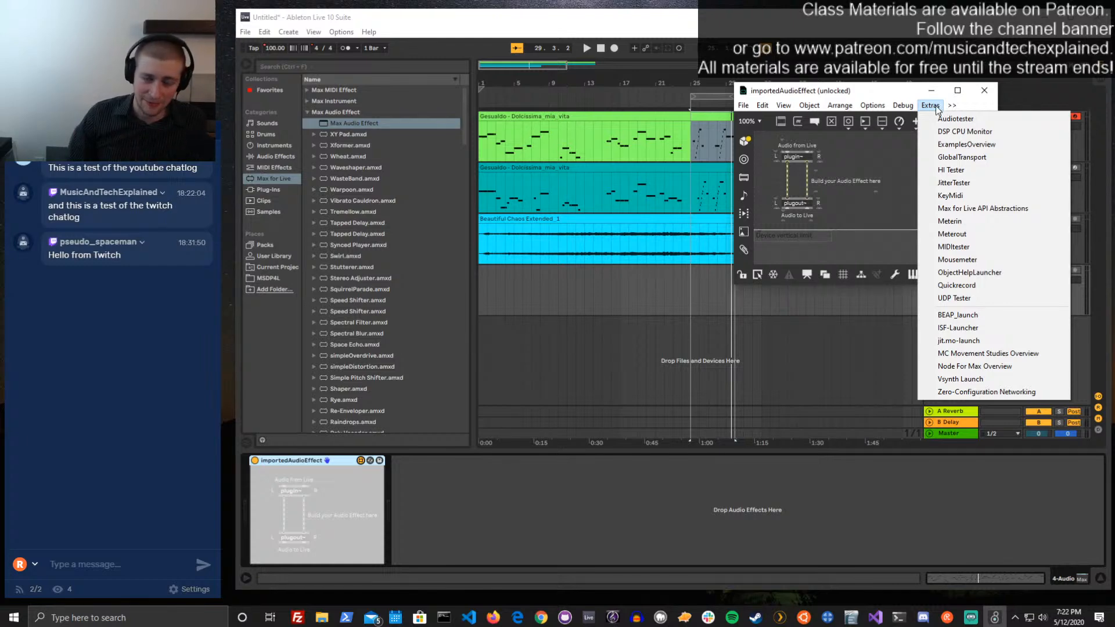
pyautogui.click(913, 93)
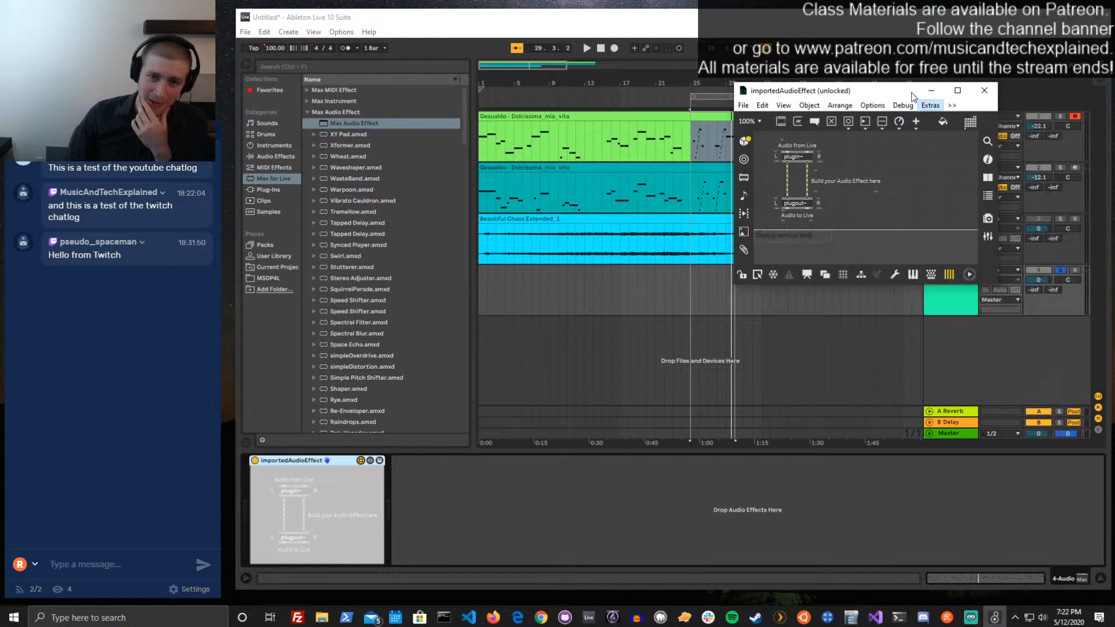
pyautogui.click(984, 90)
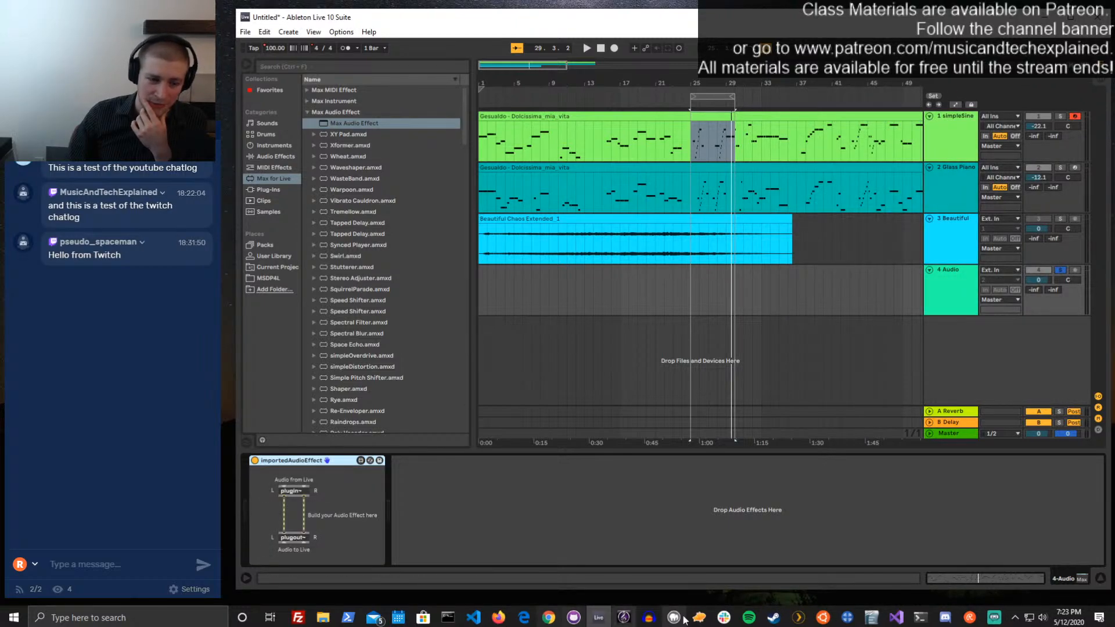
pyautogui.moveTo(936, 15); pyautogui.dragTo(911, 27)
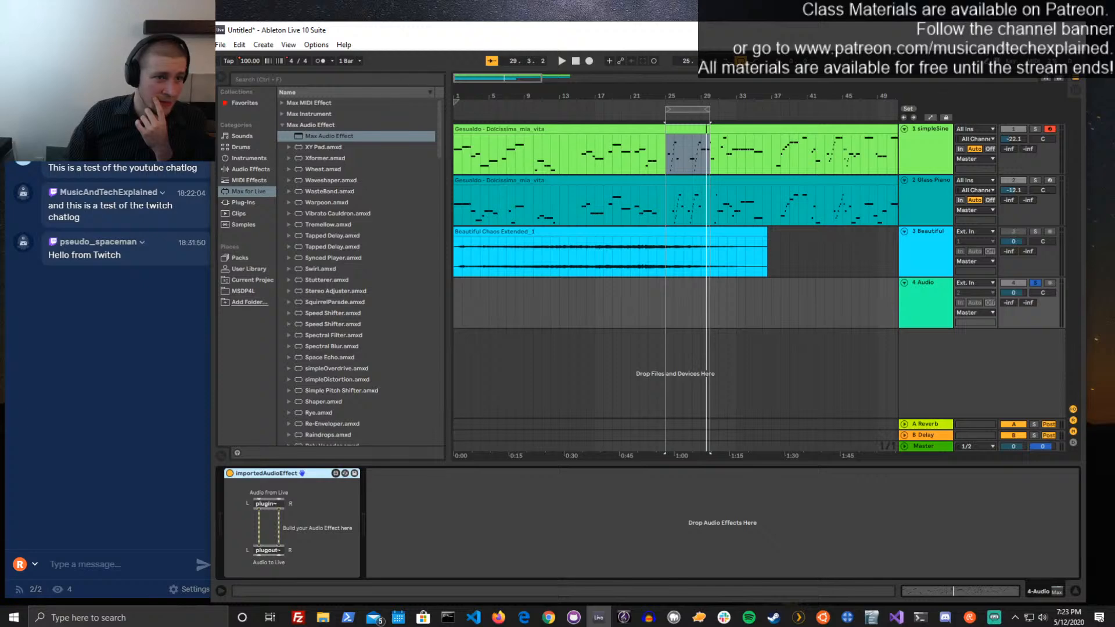
pyautogui.moveTo(617, 26); pyautogui.dragTo(611, 114)
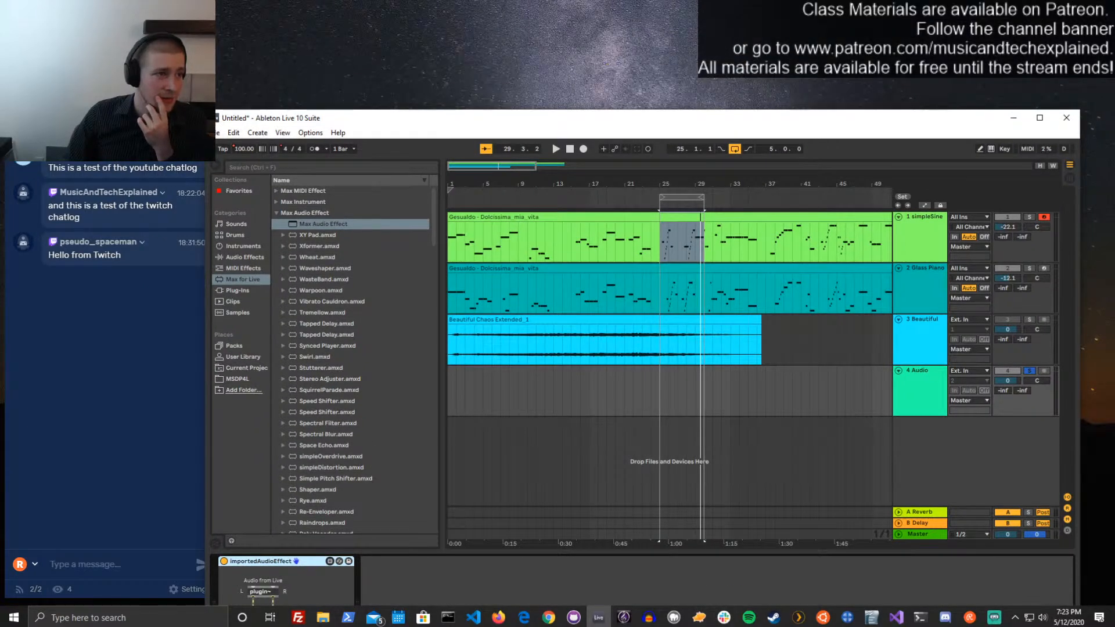
# Bring up the Max Console and open the mc_granular patch from the mc examples
pyautogui.click(1043, 35)
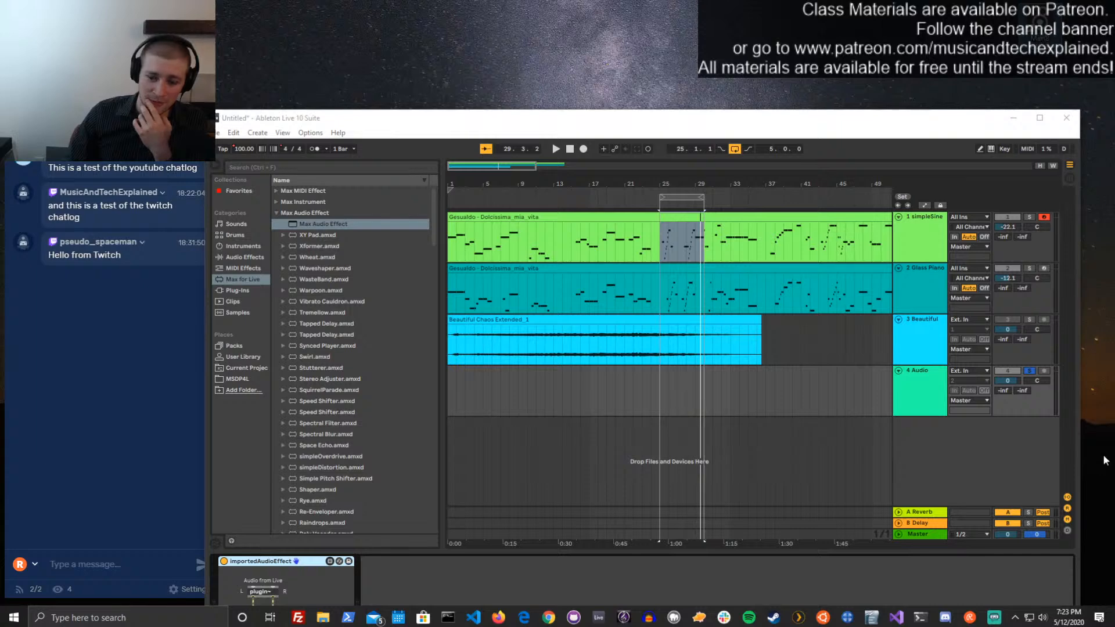
pyautogui.click(1014, 622)
pyautogui.click(1006, 593)
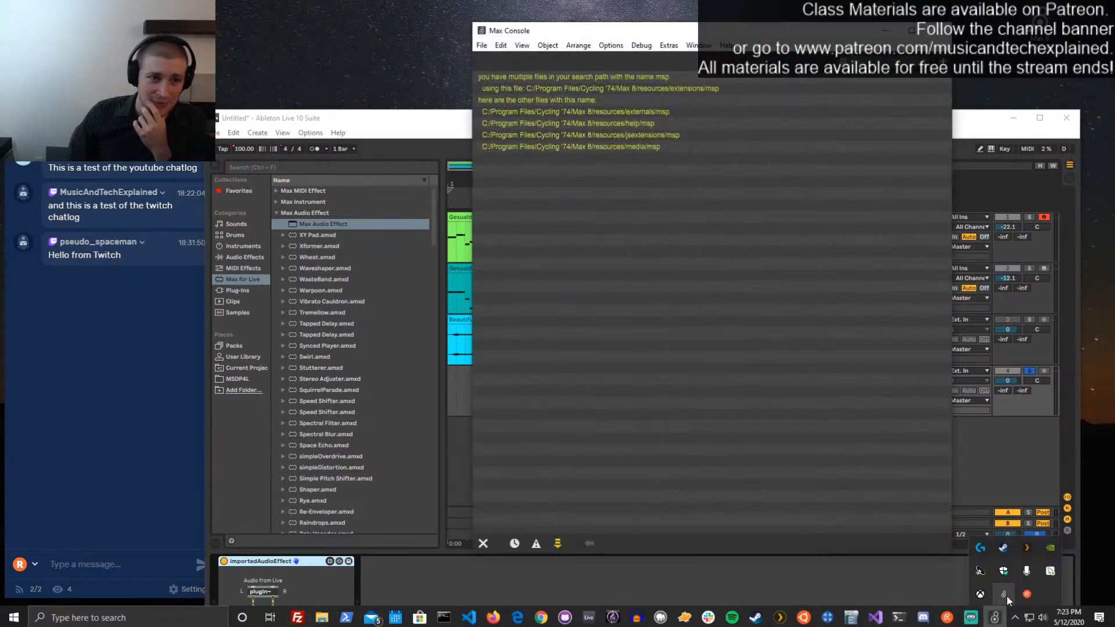
pyautogui.click(675, 47)
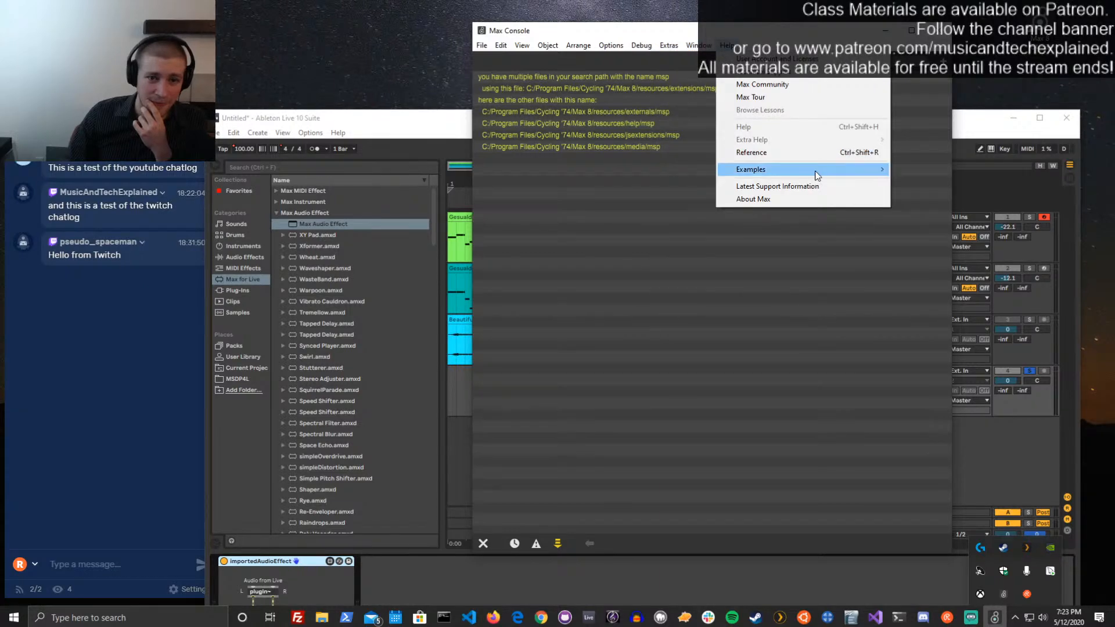
pyautogui.moveTo(817, 176)
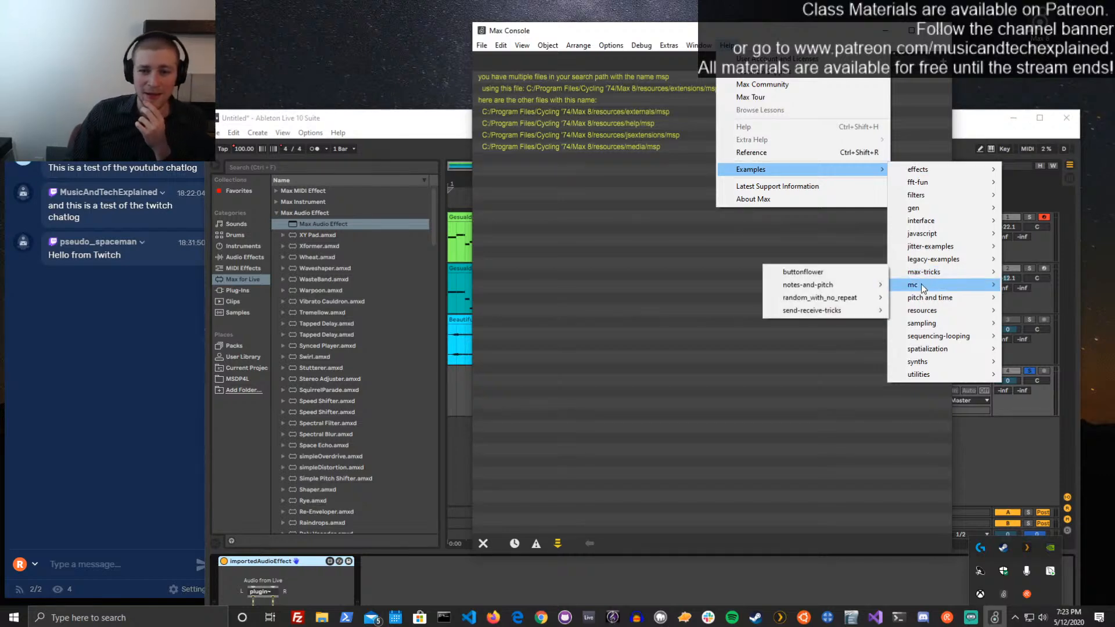
pyautogui.moveTo(920, 288)
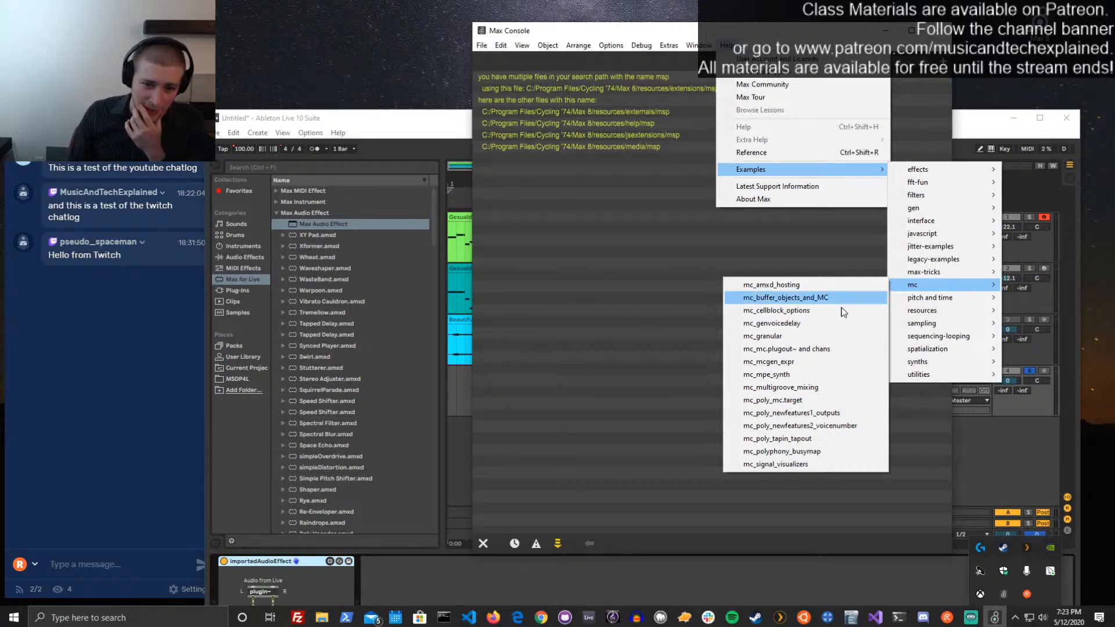
pyautogui.click(813, 336)
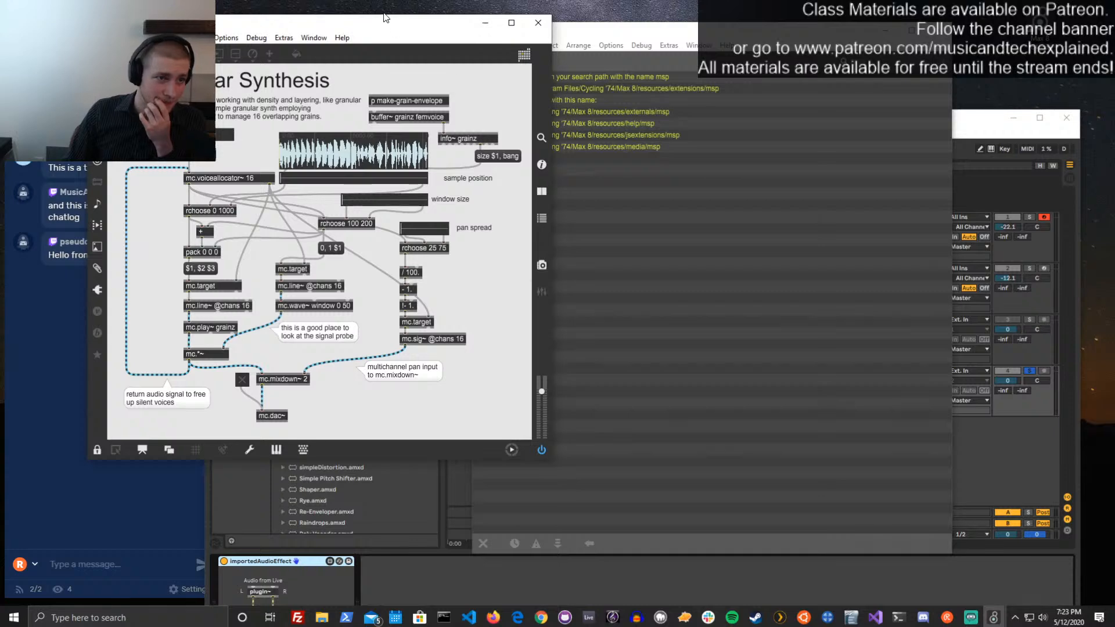
# Move the mc_granular window fully into view, unlock the patch, and select and copy all its objects and patch cords
pyautogui.moveTo(387, 22); pyautogui.dragTo(945, 64)
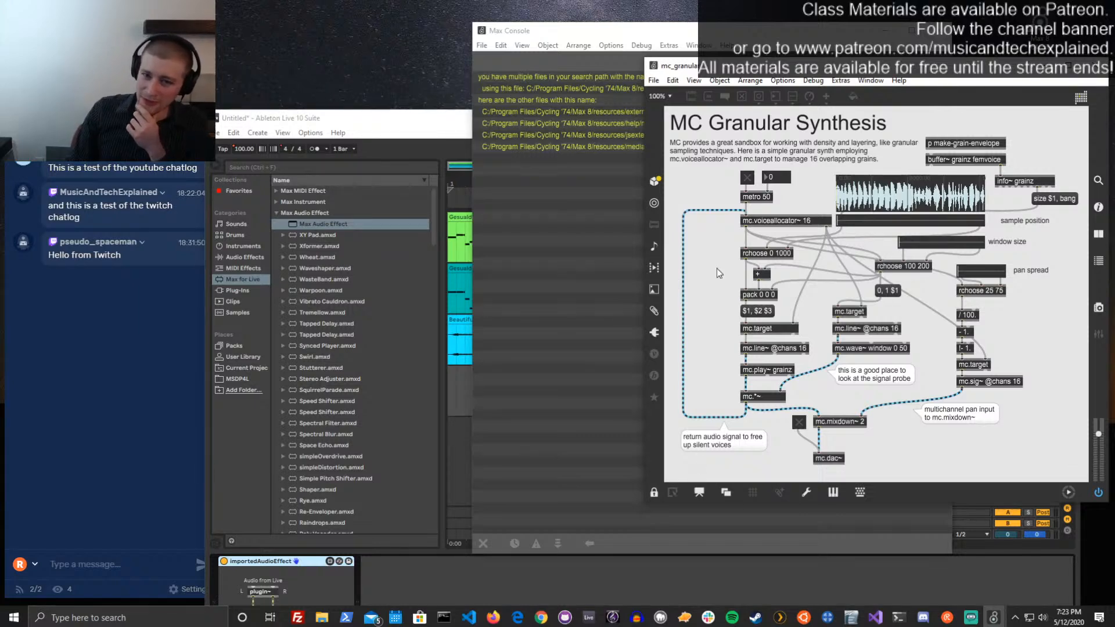
pyautogui.moveTo(801, 68); pyautogui.dragTo(799, 82)
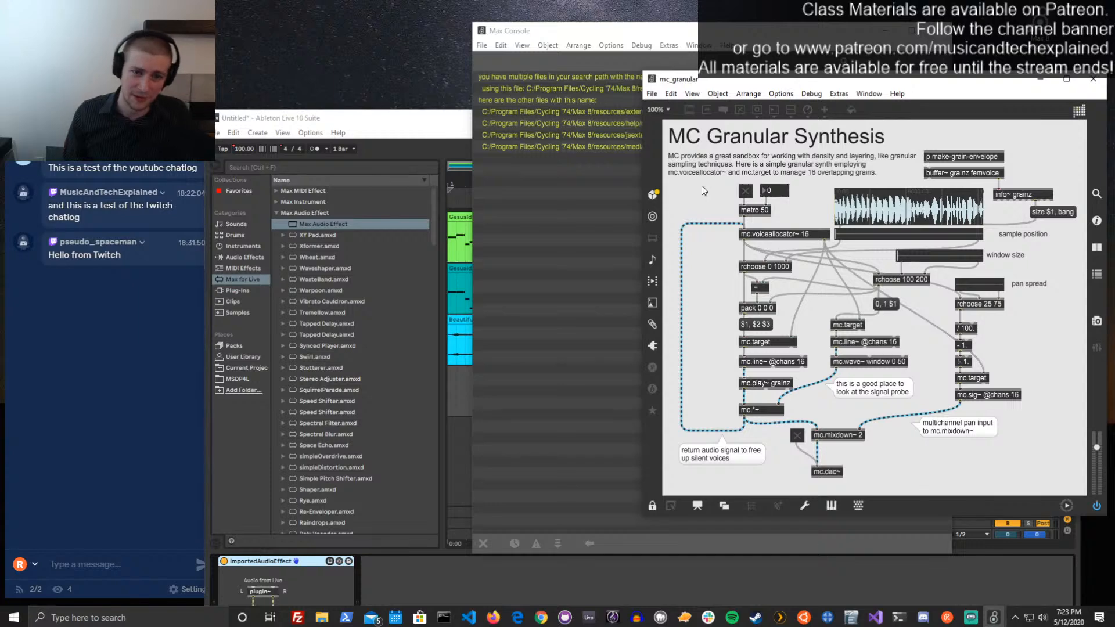
pyautogui.hotkey('ctrl', 'e')
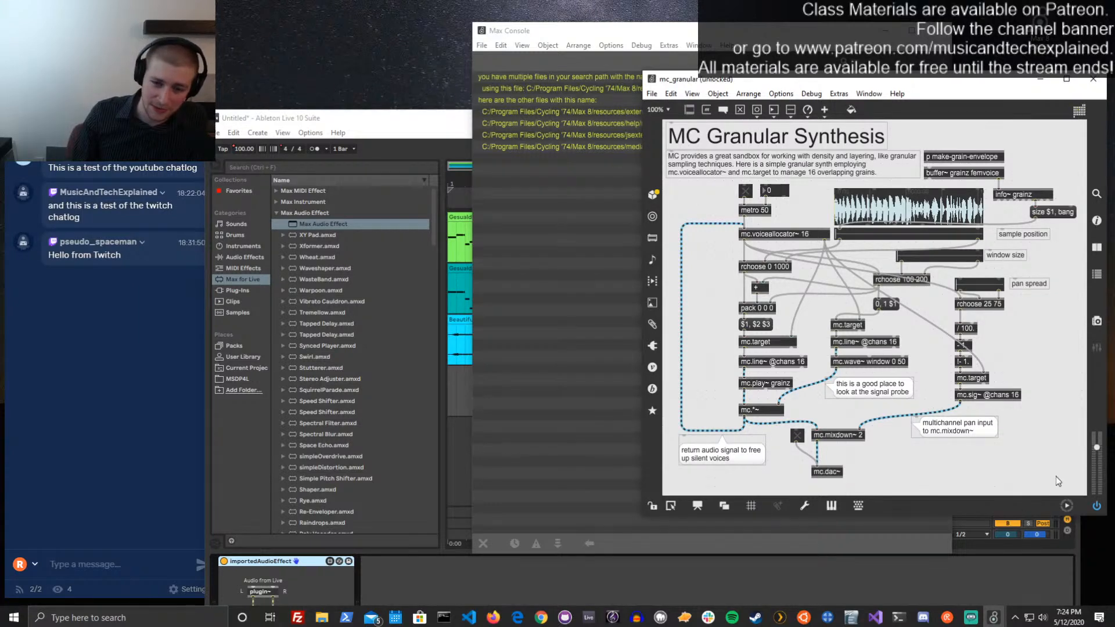
pyautogui.moveTo(1057, 478); pyautogui.dragTo(654, 129)
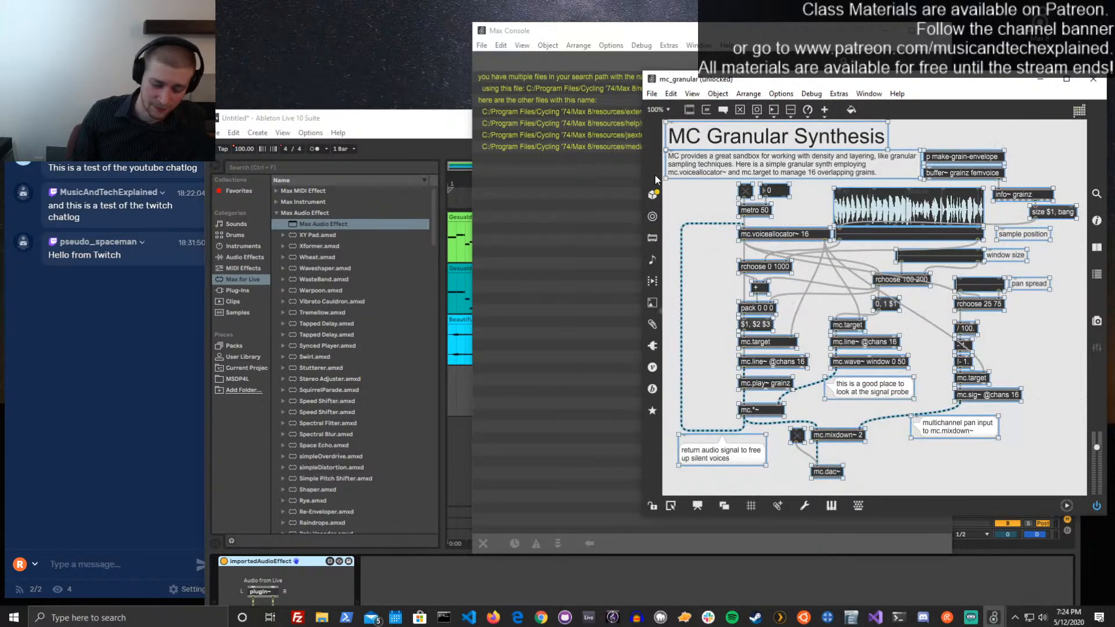
pyautogui.hotkey('ctrl', 'a')
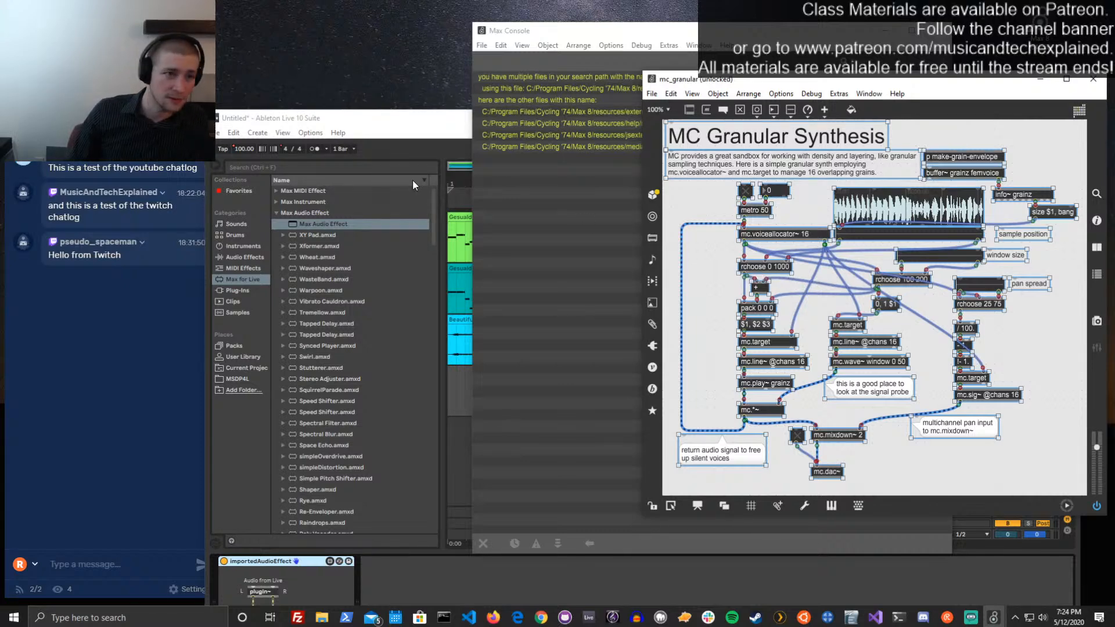
# Return to Ableton Live, reopen importedAudioEffect in the Max editor, and move the Live window down to uncover the editor
pyautogui.click(405, 128)
pyautogui.moveTo(405, 127); pyautogui.dragTo(414, 42)
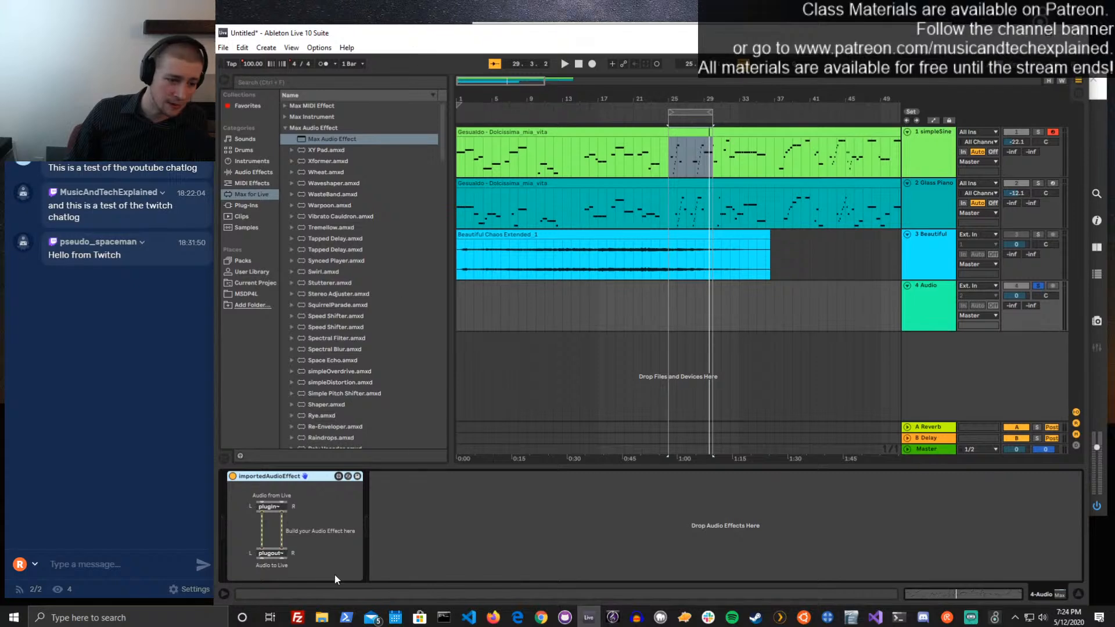
pyautogui.click(339, 476)
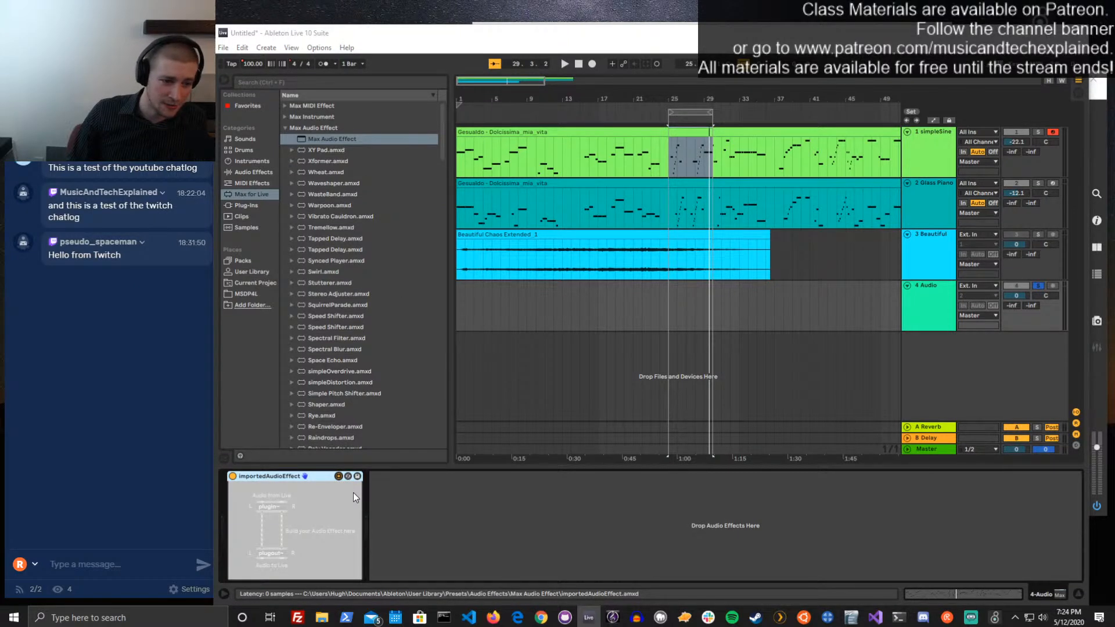
pyautogui.moveTo(815, 36); pyautogui.dragTo(763, 304)
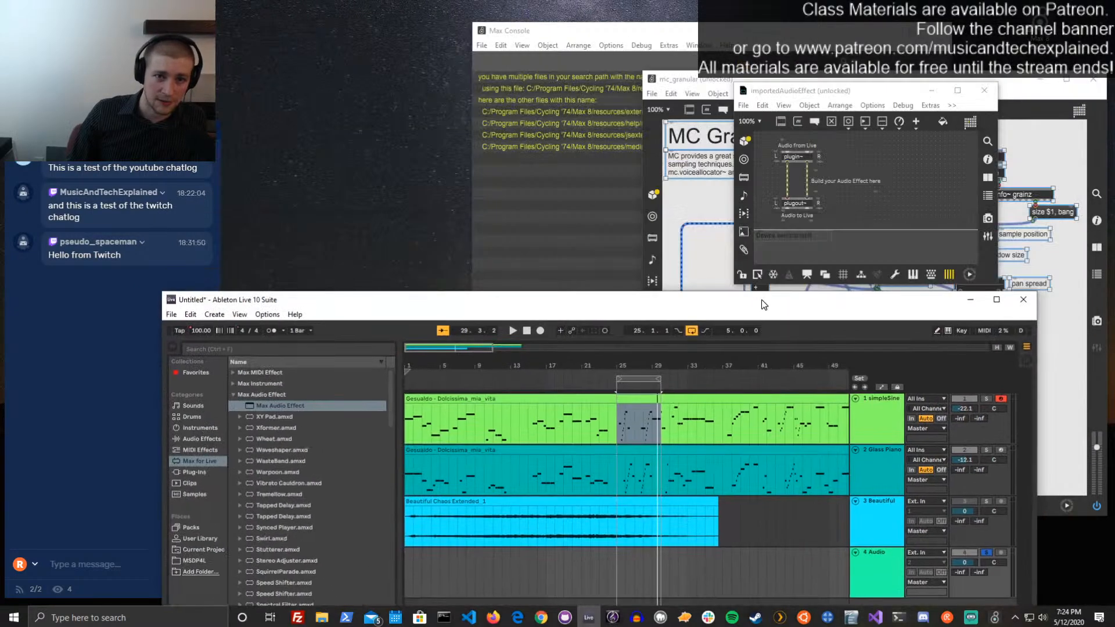
# Maximize the importedAudioEffect editor, paste the granular patch, and move the pasted group right, clear of the plugin~ and plugout~ objects
pyautogui.click(959, 90)
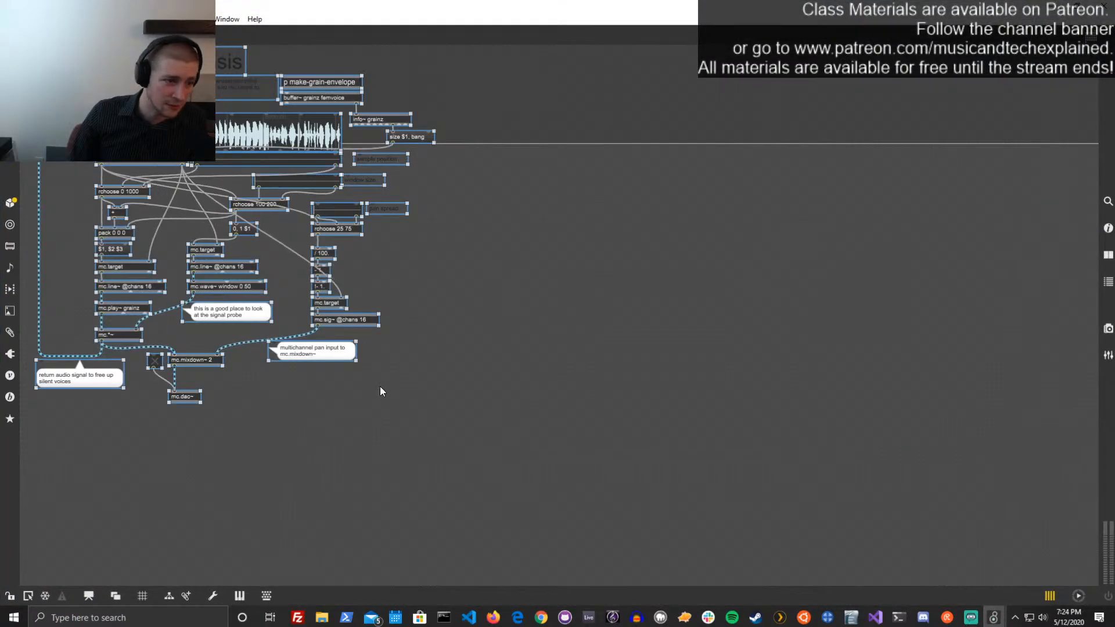
pyautogui.moveTo(342, 355); pyautogui.dragTo(568, 348)
pyautogui.click(700, 374)
pyautogui.moveTo(705, 397); pyautogui.dragTo(274, 55)
pyautogui.hotkey('ctrl', 'e')
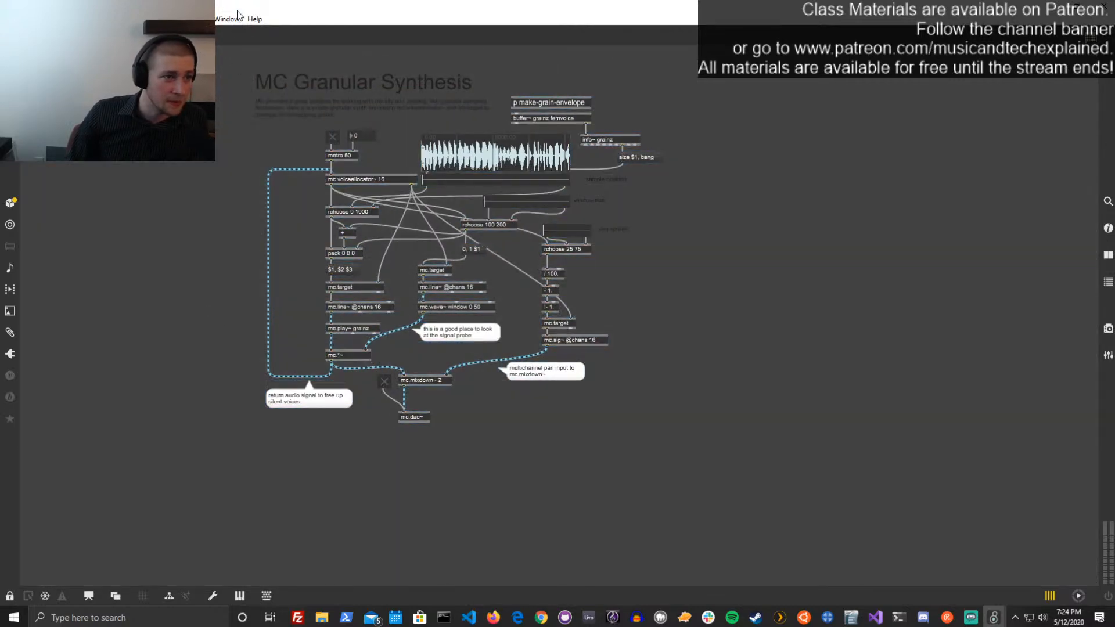
# Restore the importedAudioEffect editor to a floating window, enlarge it, and unlock the patch around the pasted granular objects
pyautogui.moveTo(238, 11); pyautogui.dragTo(685, 66)
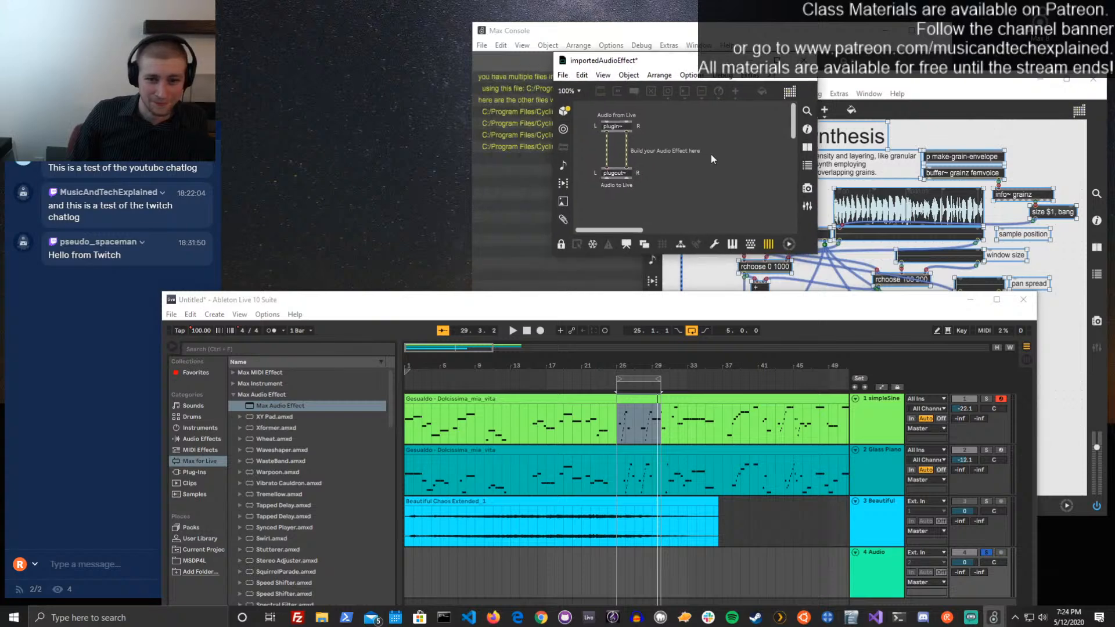
pyautogui.moveTo(816, 266); pyautogui.dragTo(975, 450)
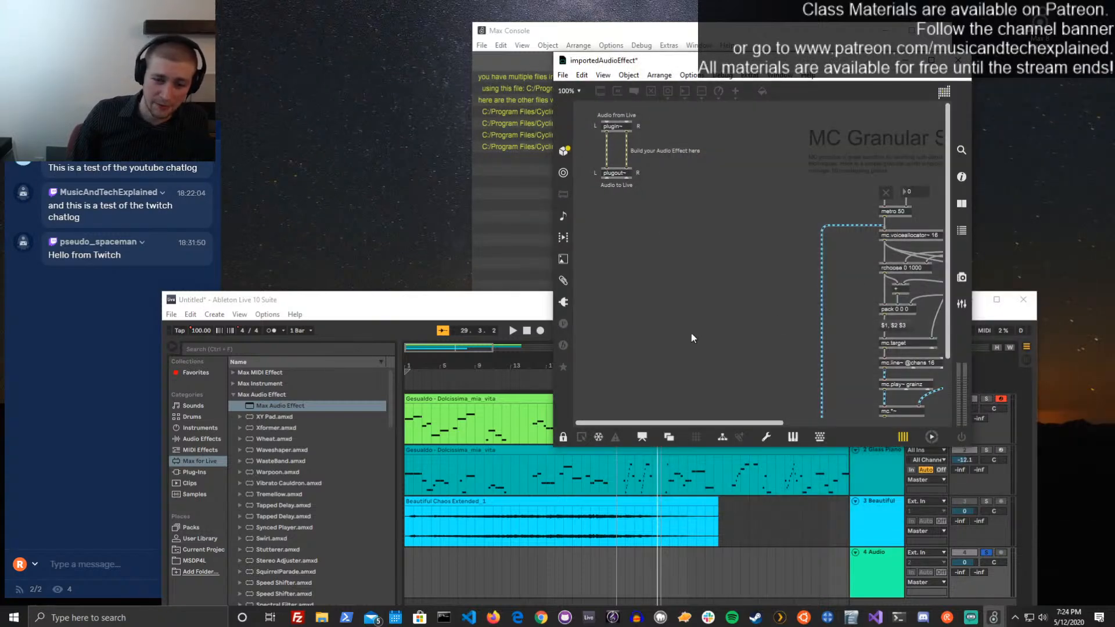
pyautogui.moveTo(763, 423); pyautogui.dragTo(907, 427)
pyautogui.hotkey('ctrl', 'e')
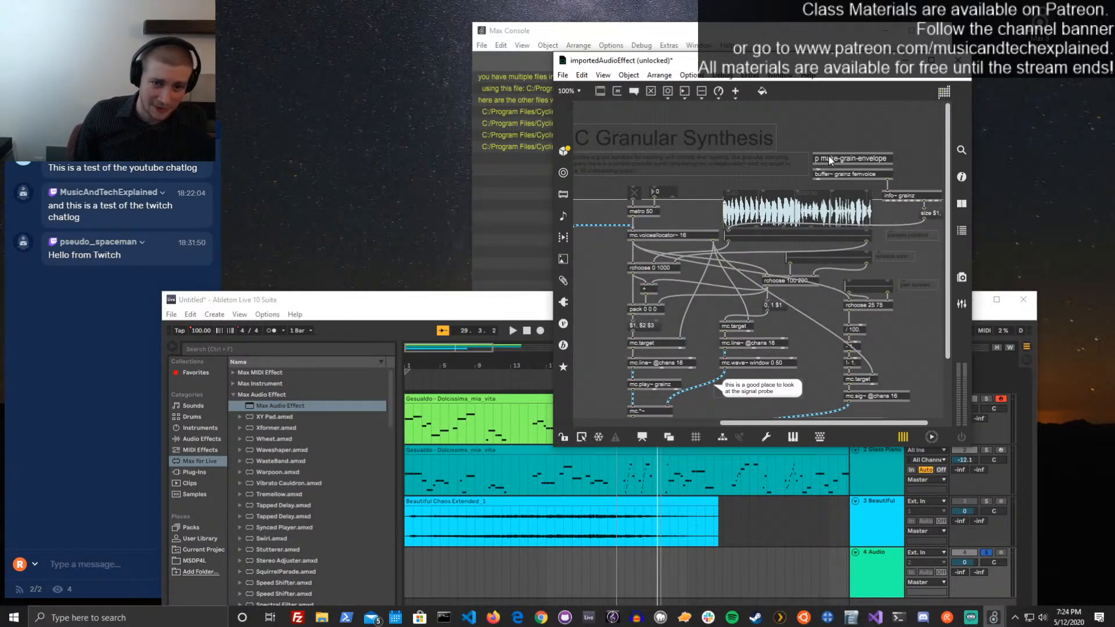
pyautogui.scroll(-2, 840, 135)
# Maximize the editor and move the whole MC Granular Synthesis group below the device's vertical limit
pyautogui.click(931, 61)
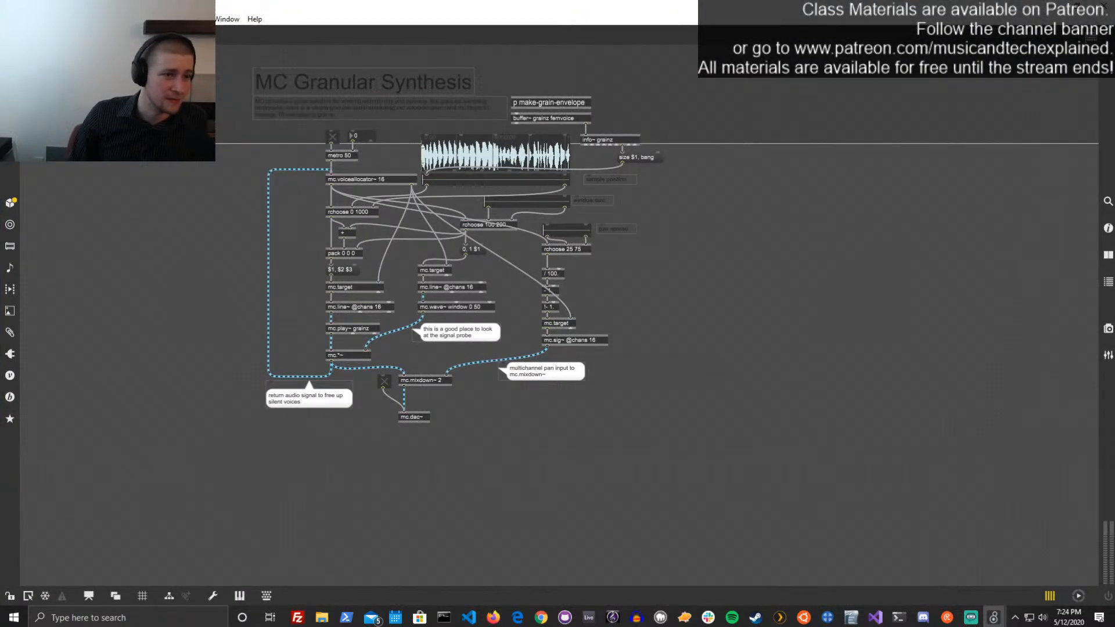
pyautogui.moveTo(212, 73); pyautogui.dragTo(714, 462)
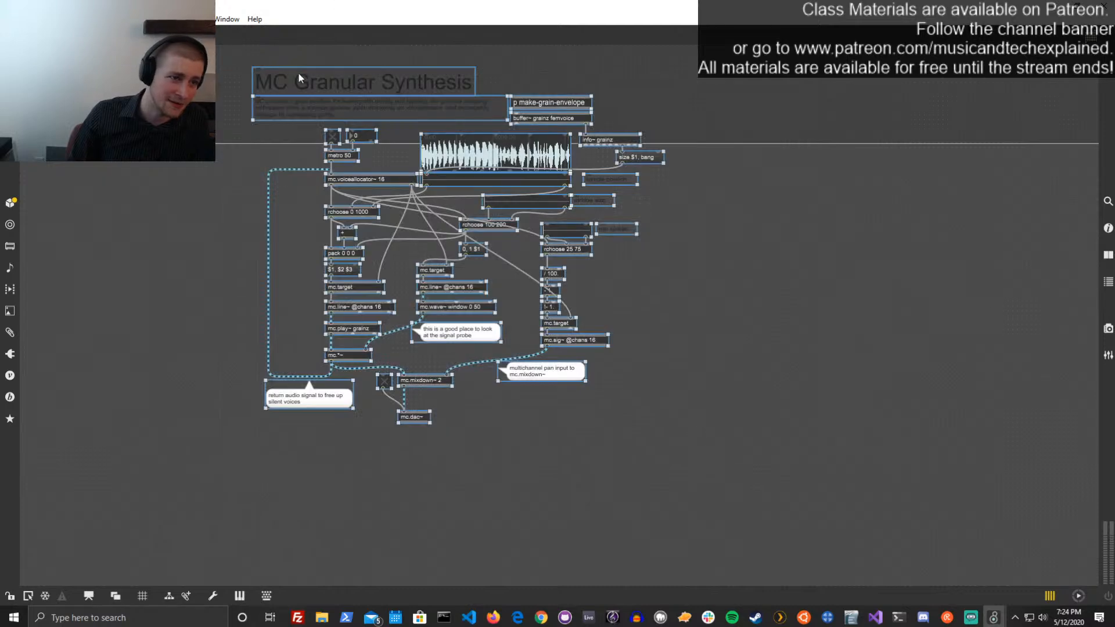
pyautogui.moveTo(298, 76); pyautogui.dragTo(97, 213)
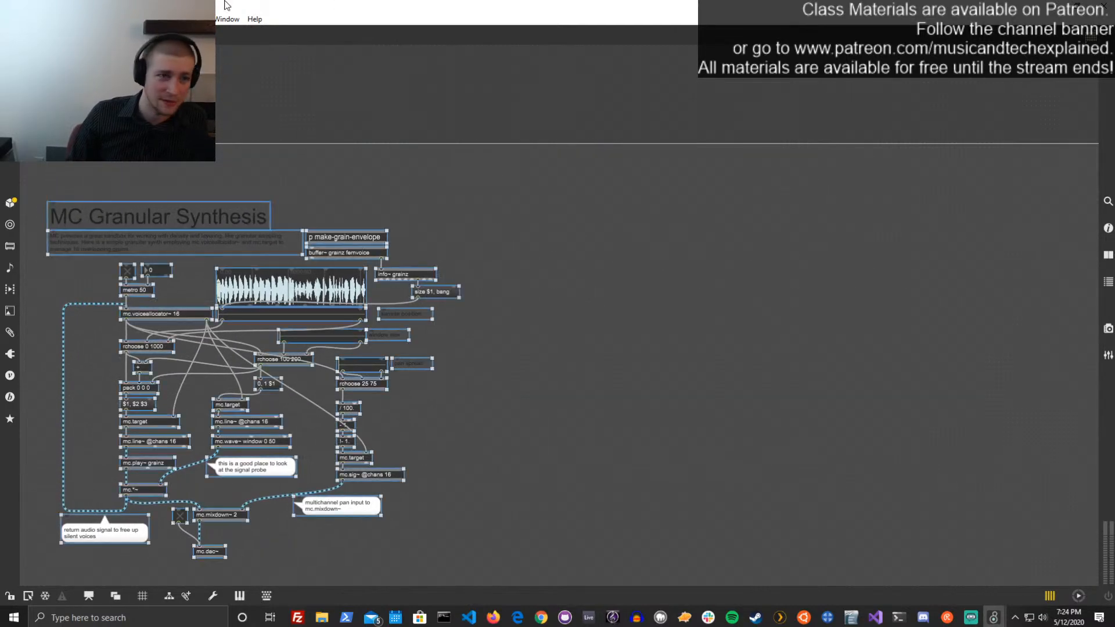
# Restore the editor to a floating window, shift the Ableton Live window aside, and deselect the granular objects
pyautogui.moveTo(232, 9); pyautogui.dragTo(559, 55)
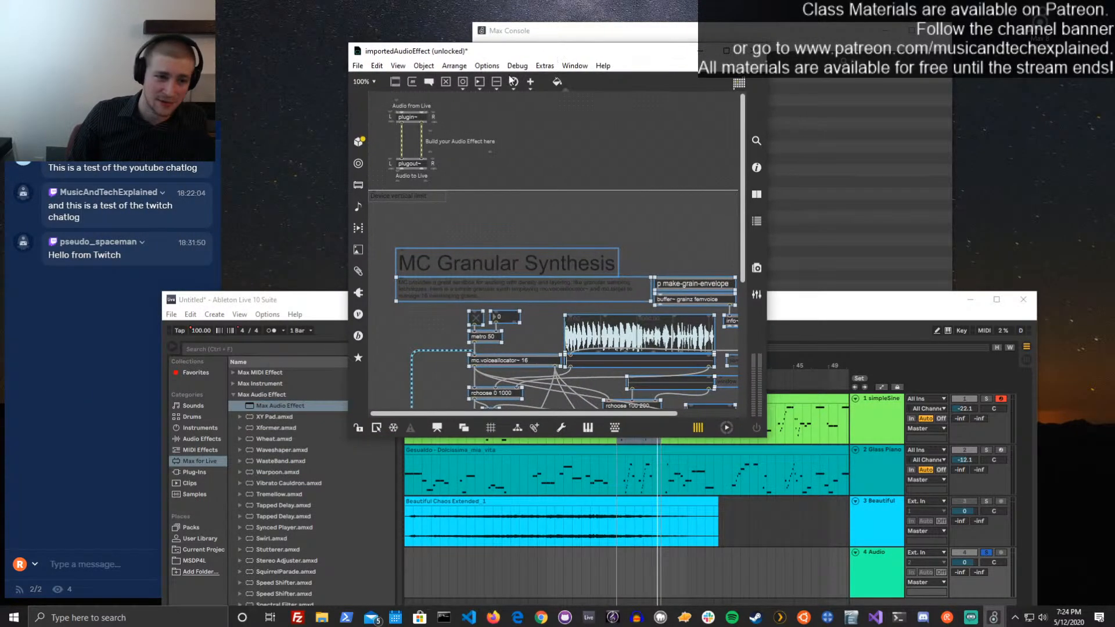
pyautogui.moveTo(297, 300); pyautogui.dragTo(419, 314)
pyautogui.click(497, 230)
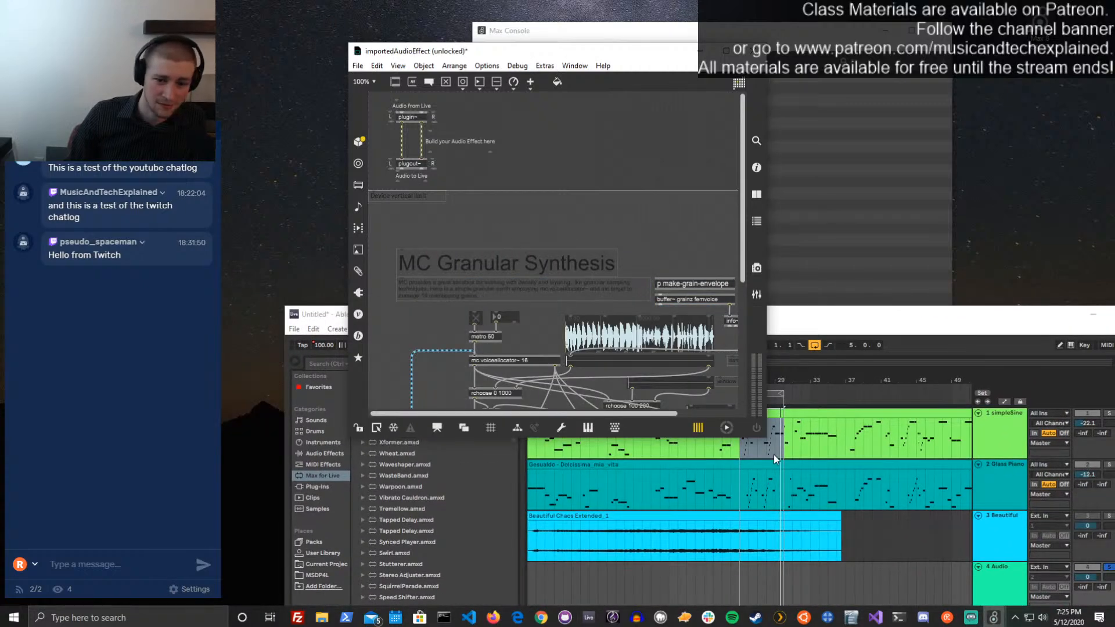
# Enlarge the importedAudioEffect editor, shift the granular group up and right, and realign mc.dac~ beneath mc.mixdown~ 2
pyautogui.moveTo(766, 459); pyautogui.dragTo(1026, 601)
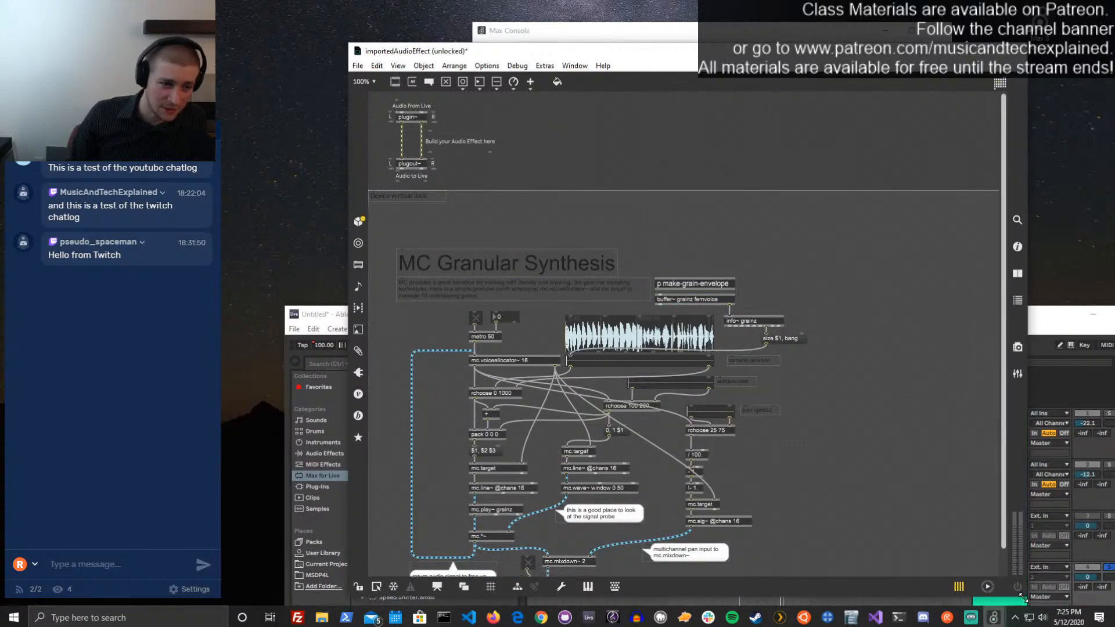
pyautogui.scroll(-1, 970, 478)
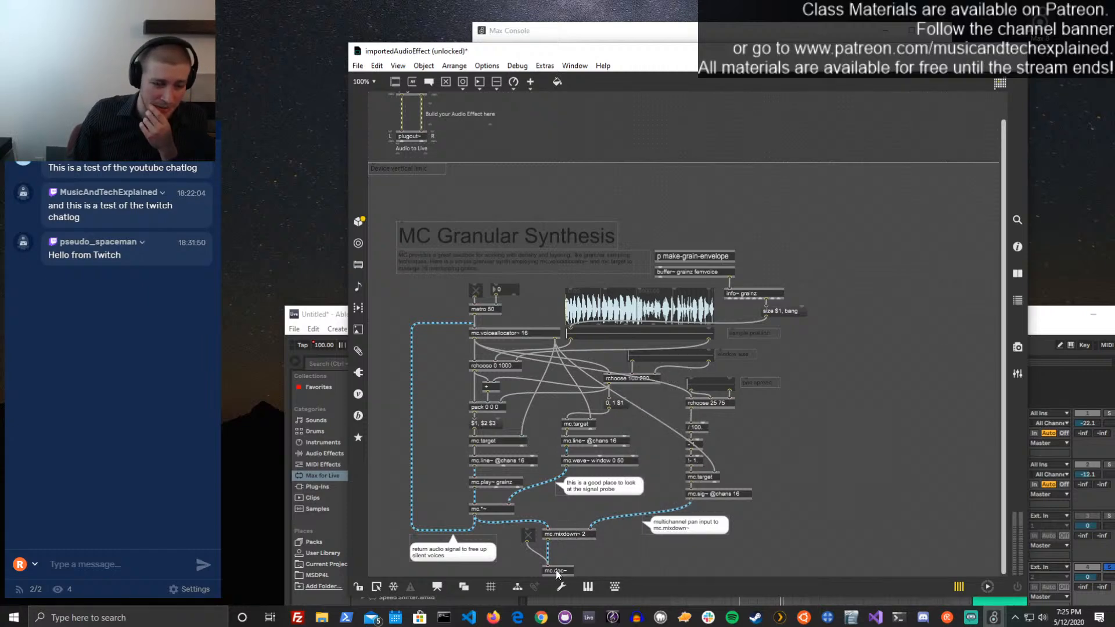
pyautogui.moveTo(828, 556); pyautogui.dragTo(440, 207)
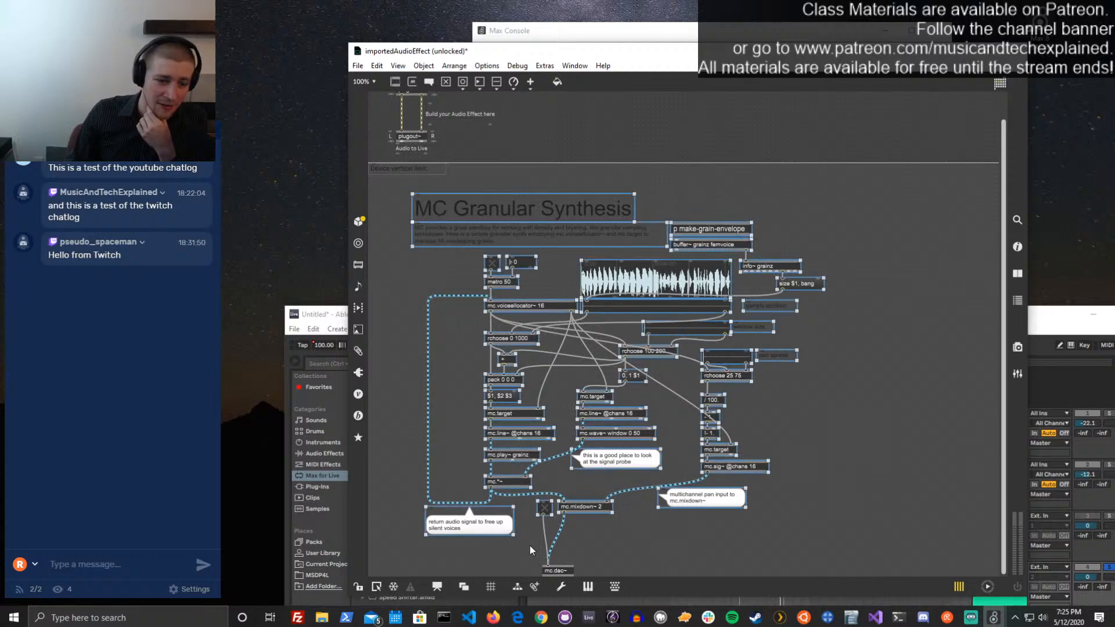
pyautogui.moveTo(567, 573); pyautogui.dragTo(562, 569)
pyautogui.click(611, 556)
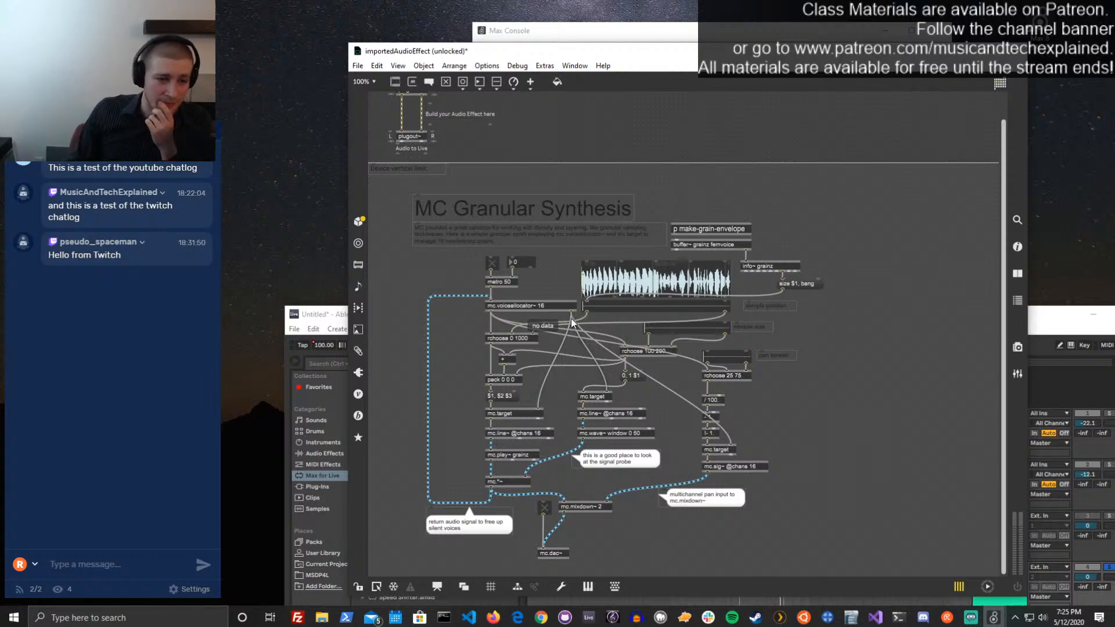
# Move the metro 50 controls, the waveform and the labelled range sliders above the device's vertical limit, spacing the lower two sliders to the right
pyautogui.moveTo(543, 289); pyautogui.dragTo(538, 131)
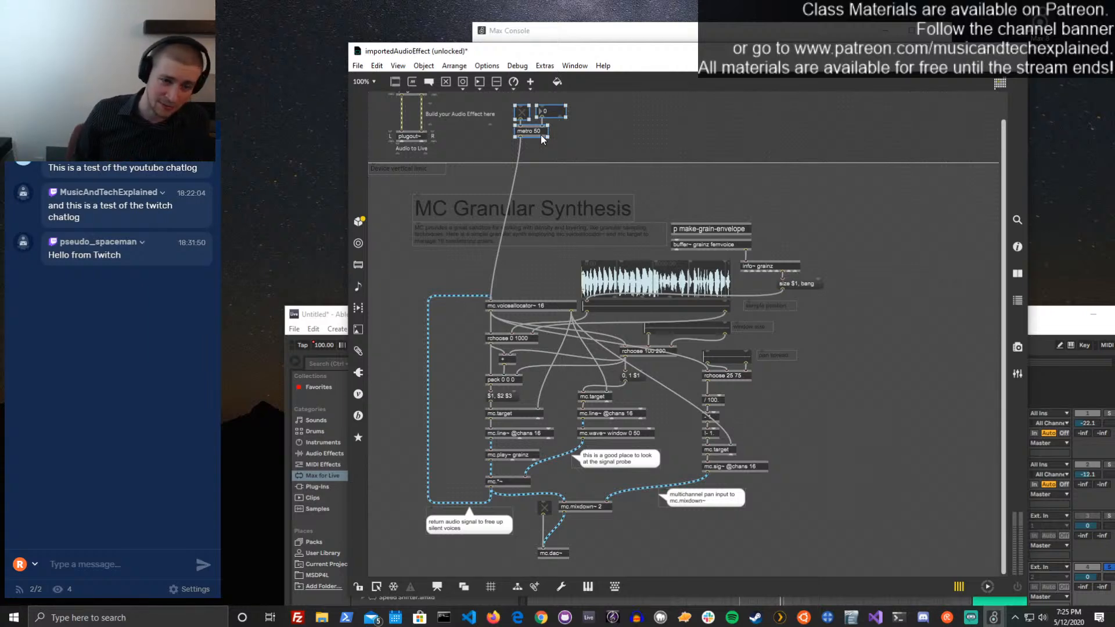
pyautogui.click(788, 361)
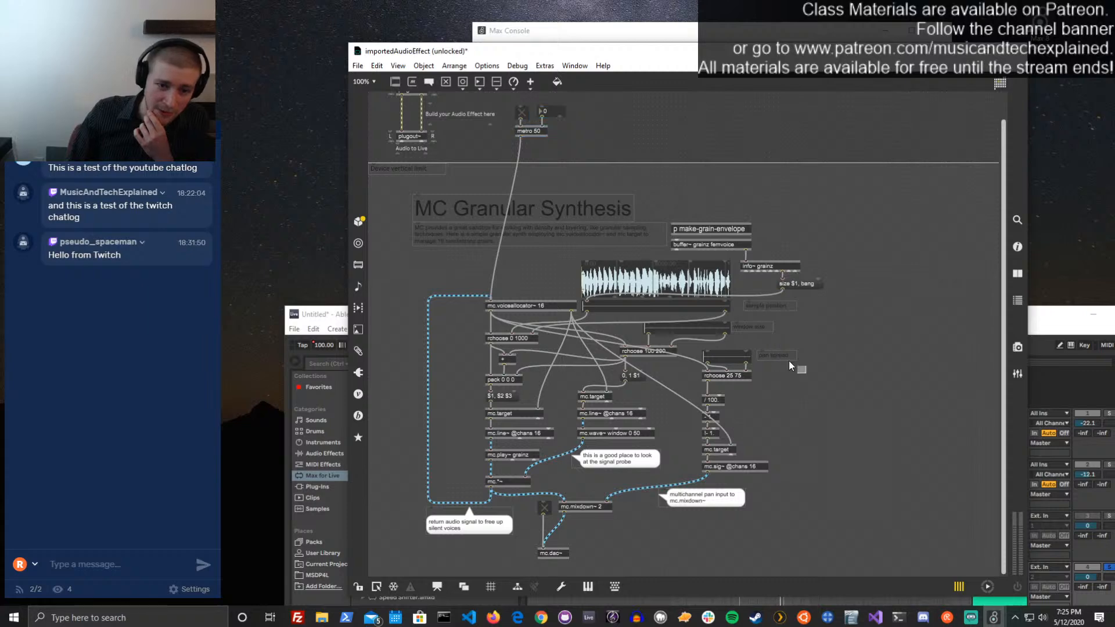
pyautogui.moveTo(831, 357); pyautogui.dragTo(694, 137)
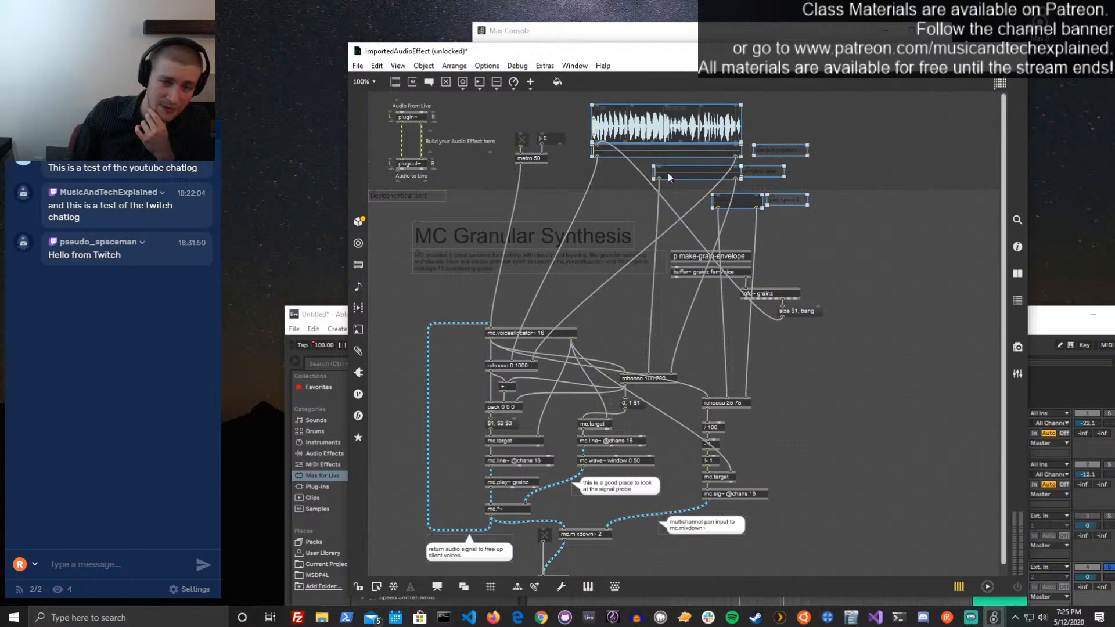
pyautogui.moveTo(830, 157); pyautogui.dragTo(690, 224)
pyautogui.moveTo(691, 174); pyautogui.dragTo(860, 125)
pyautogui.moveTo(978, 179); pyautogui.dragTo(839, 154)
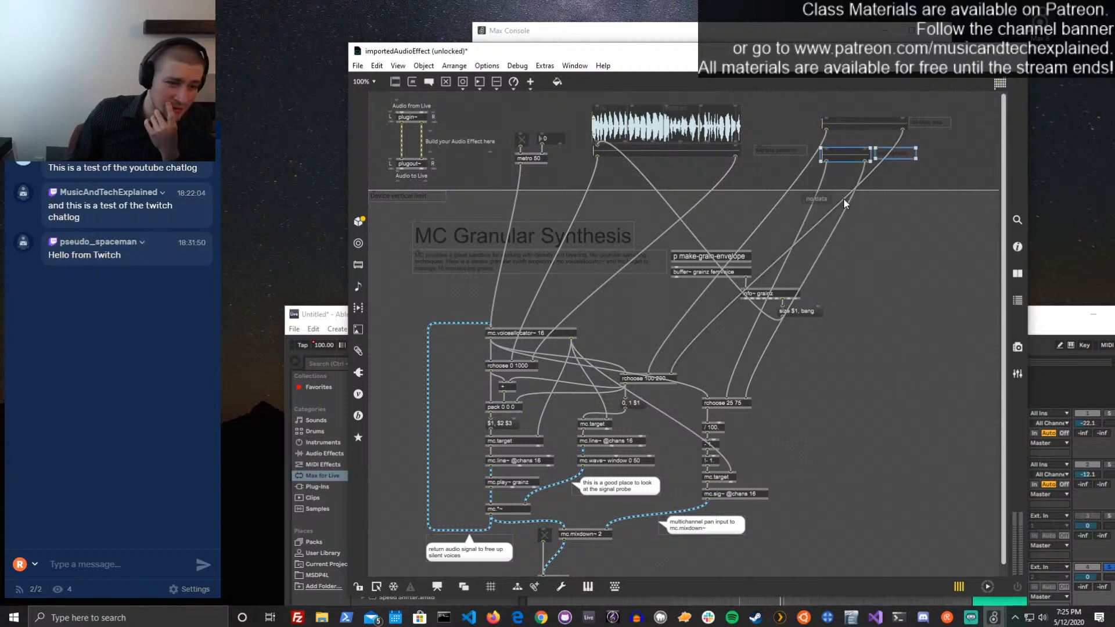
# Lock and save the patch, and bring the Ableton Live window forward to view the device
pyautogui.hotkey('ctrl', 'e')
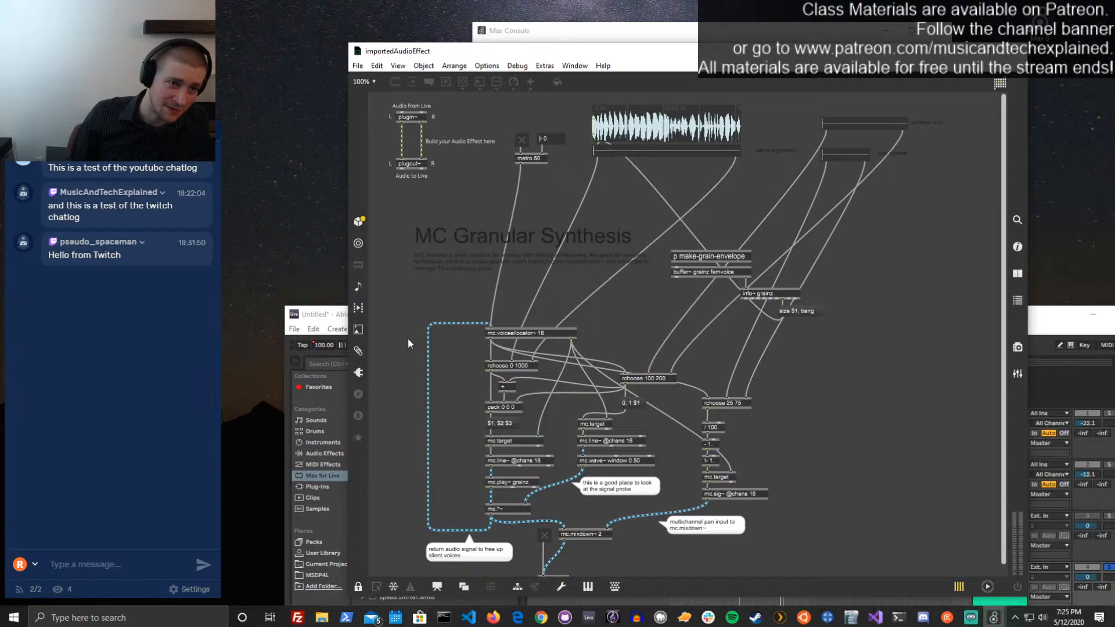
pyautogui.click(326, 321)
pyautogui.moveTo(408, 318); pyautogui.dragTo(303, 40)
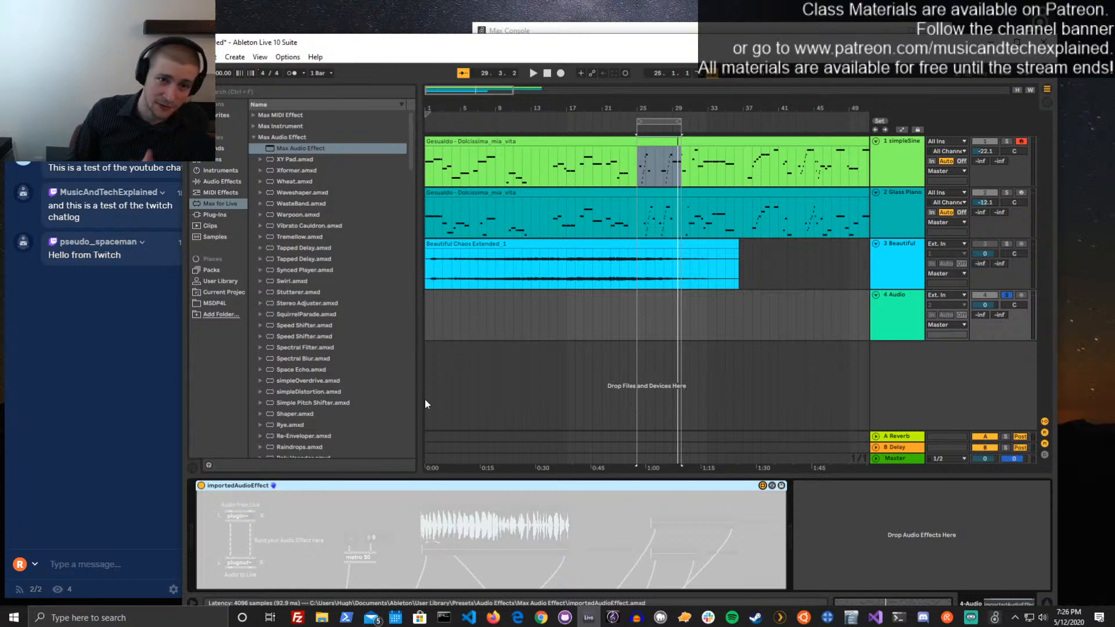
# Close the Max Console, shift the Live window down, and return to the importedAudioEffect editor
pyautogui.moveTo(633, 38); pyautogui.dragTo(675, 24)
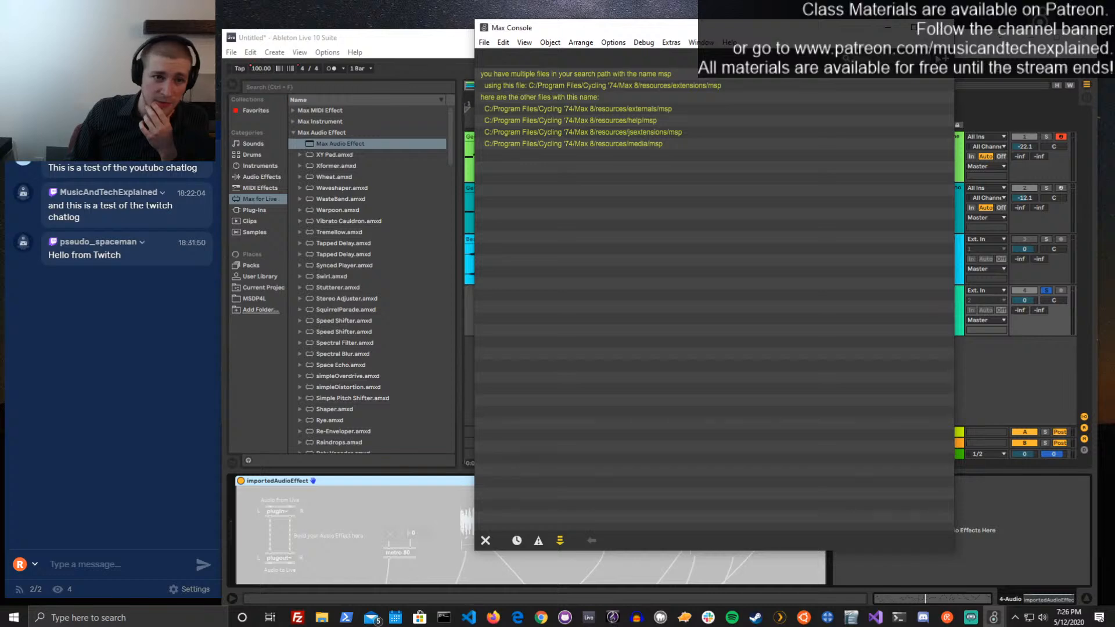
pyautogui.click(940, 28)
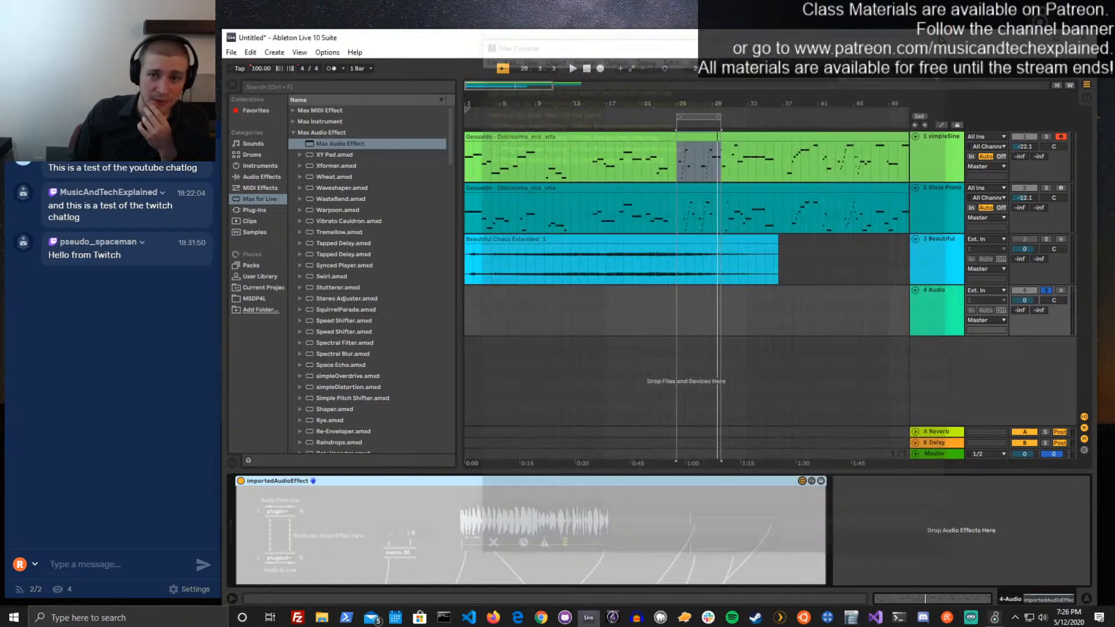
pyautogui.moveTo(942, 38); pyautogui.dragTo(951, 132)
pyautogui.click(897, 107)
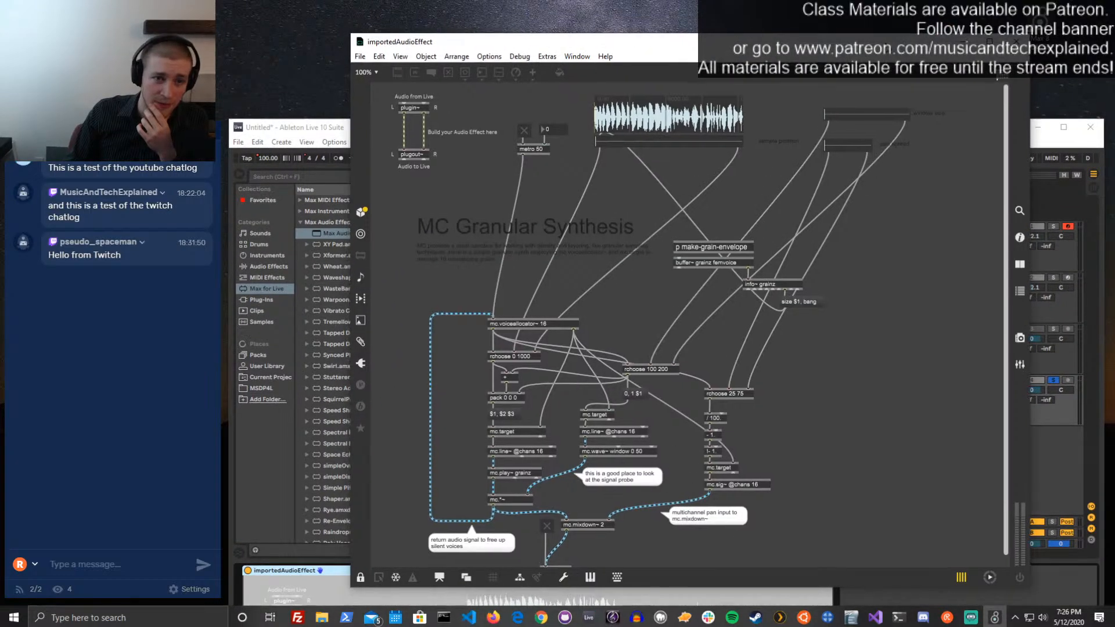
# Unlock the patch and delete the "Build your Audio Effect here", "Audio from Live", "Audio to Live" and L/R comments around plugin~ and plugout~
pyautogui.hotkey('ctrl', 'e')
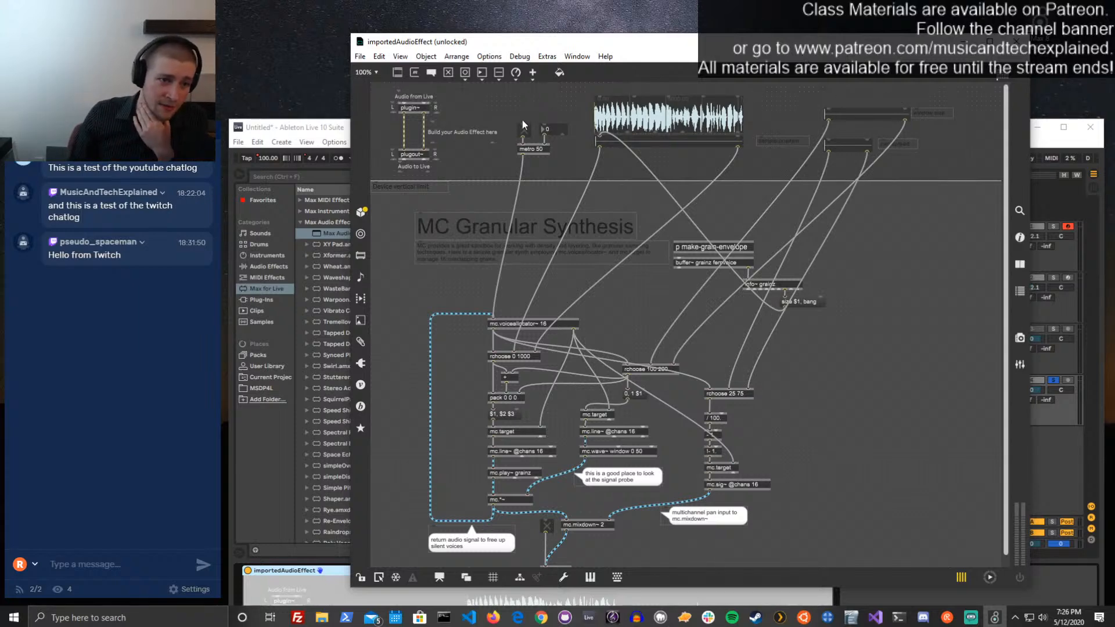
pyautogui.click(448, 130)
pyautogui.press('Delete')
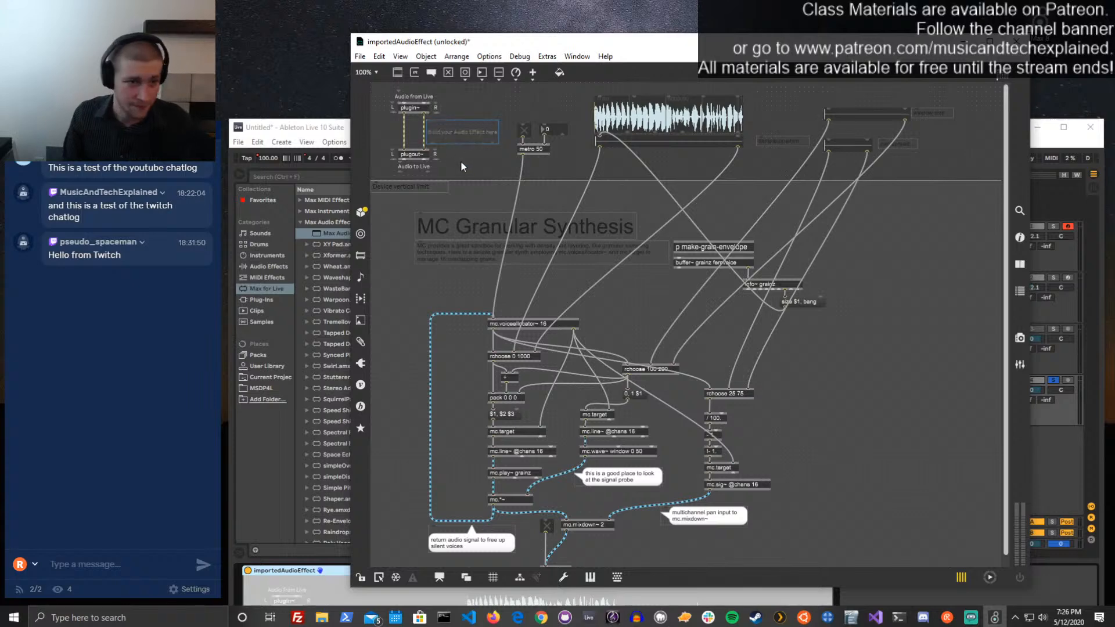
pyautogui.moveTo(464, 165); pyautogui.dragTo(440, 108)
pyautogui.press('Delete')
pyautogui.click(423, 166)
pyautogui.press('Delete')
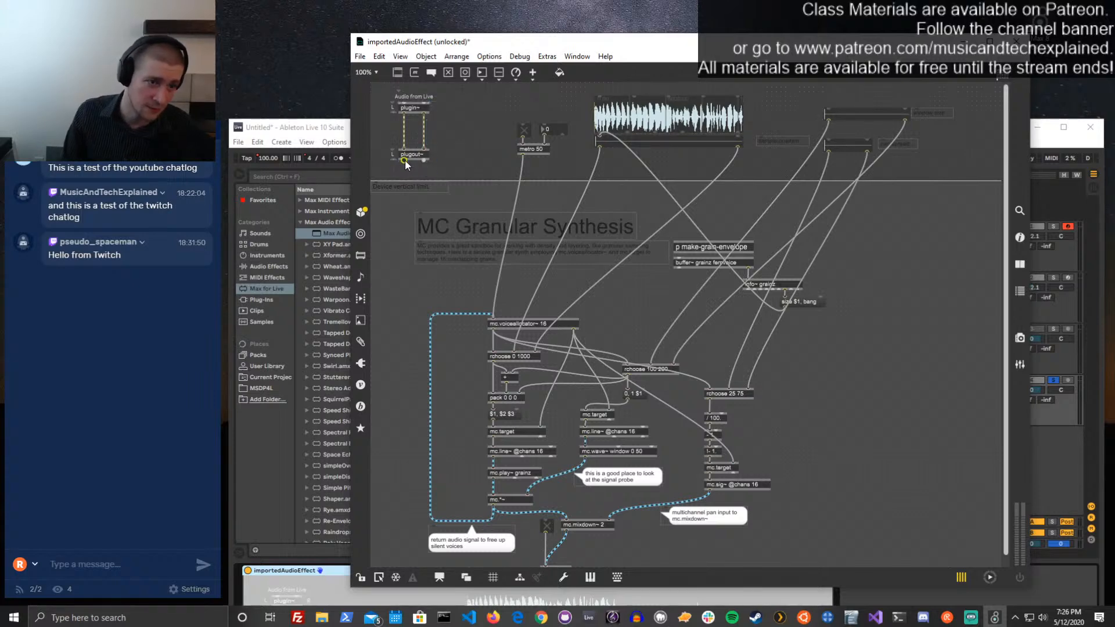
pyautogui.click(389, 154)
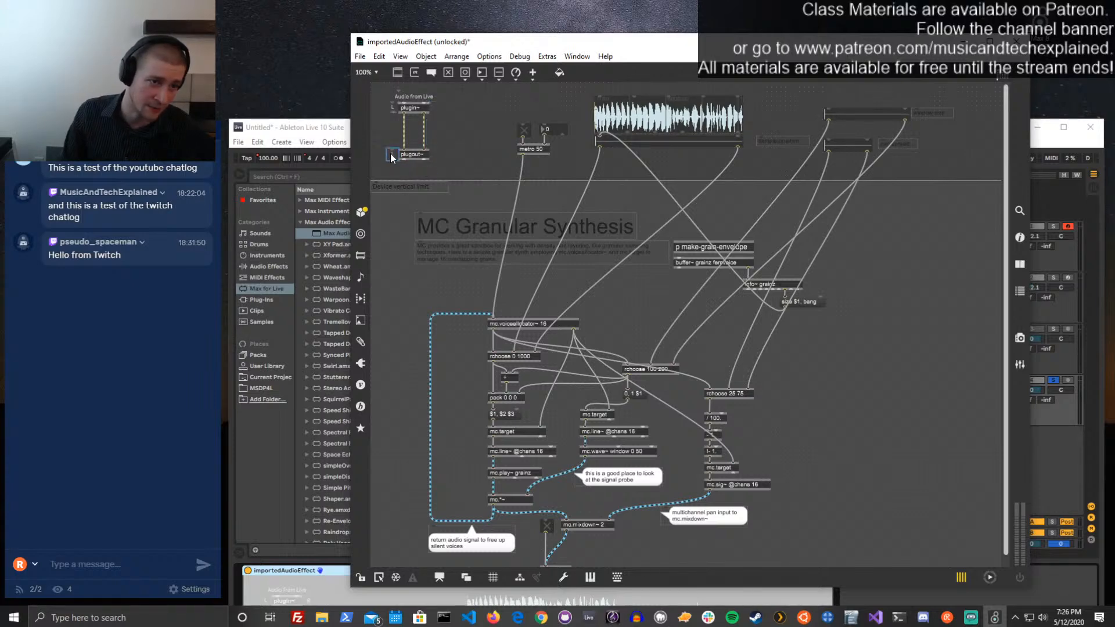
pyautogui.press('Delete')
pyautogui.click(391, 108)
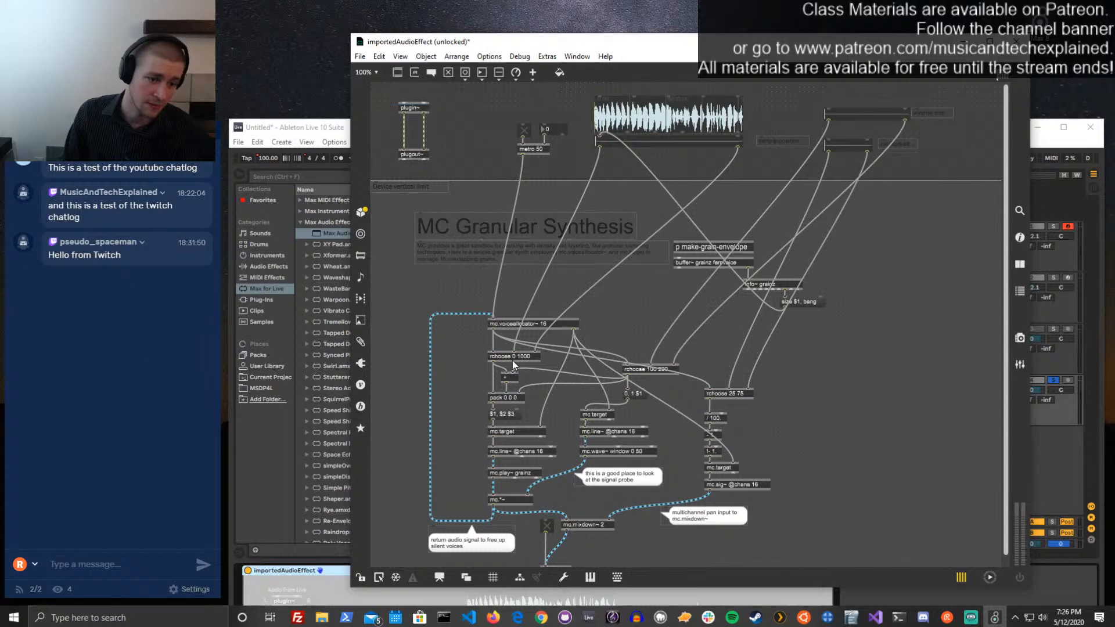
# Remove the cords between plugin~ and plugout~, and move both objects below the device's vertical limit, right of the granular chain
pyautogui.scroll(-1, 513, 364)
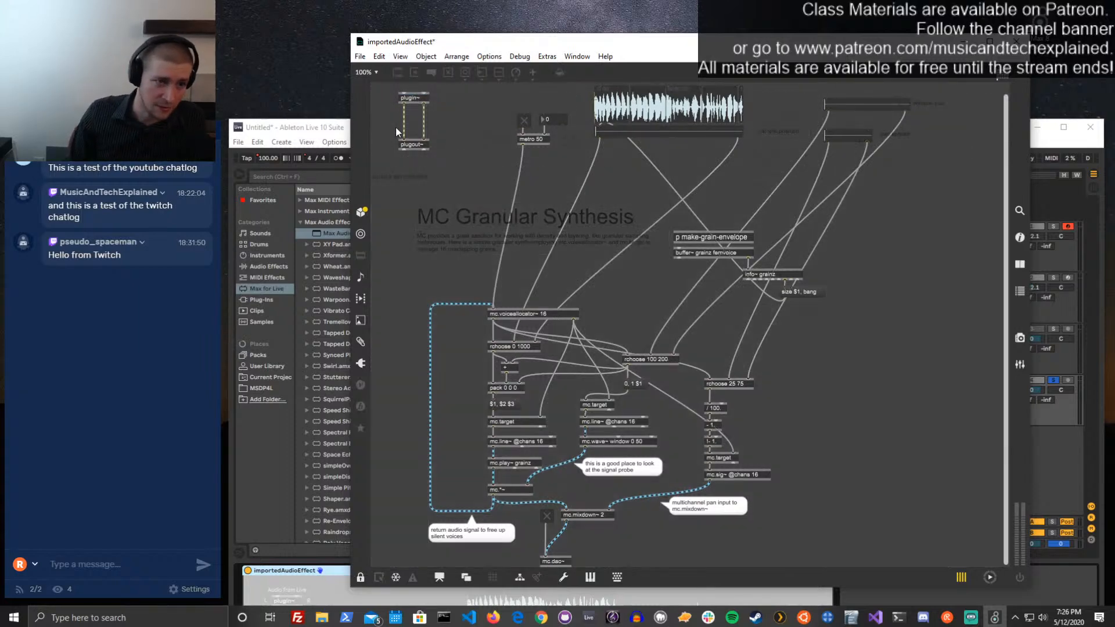
pyautogui.moveTo(447, 123); pyautogui.dragTo(393, 129)
pyautogui.press('Delete')
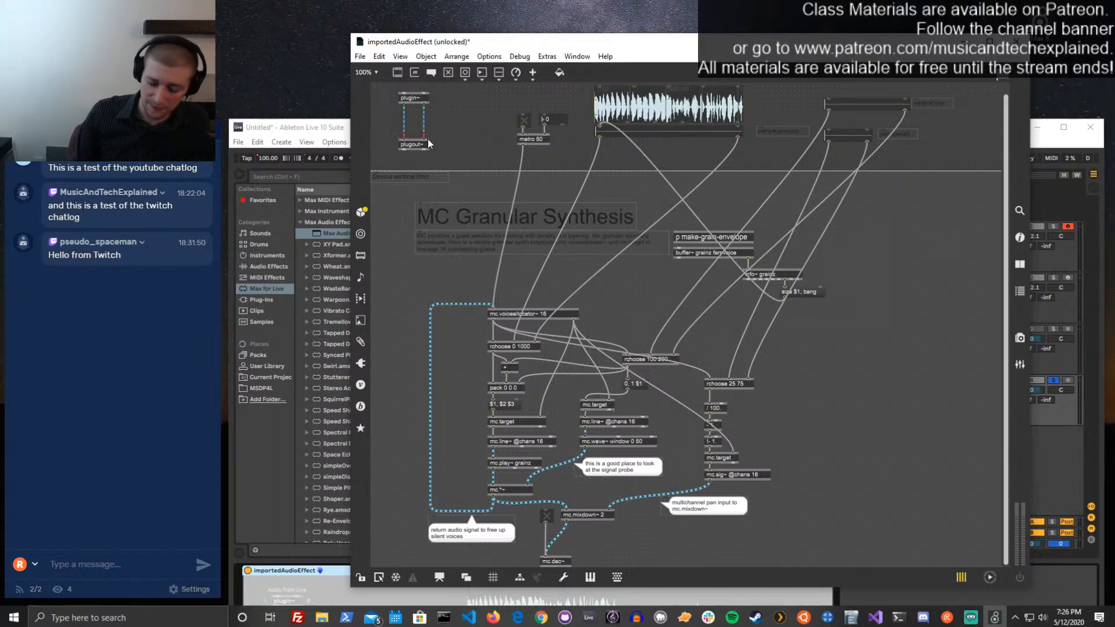
pyautogui.moveTo(462, 139); pyautogui.dragTo(833, 425)
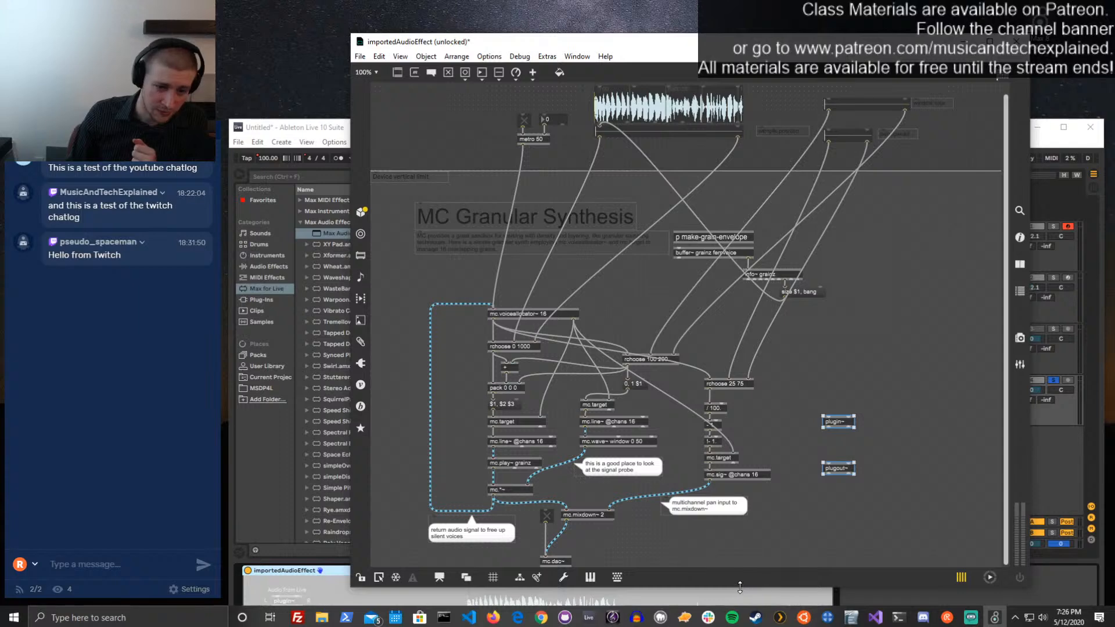
pyautogui.moveTo(742, 587); pyautogui.dragTo(743, 600)
# Open the mc.mixdown~ help patch, copy its mc.unpack~ 2 object, and close the help
pyautogui.click(572, 538)
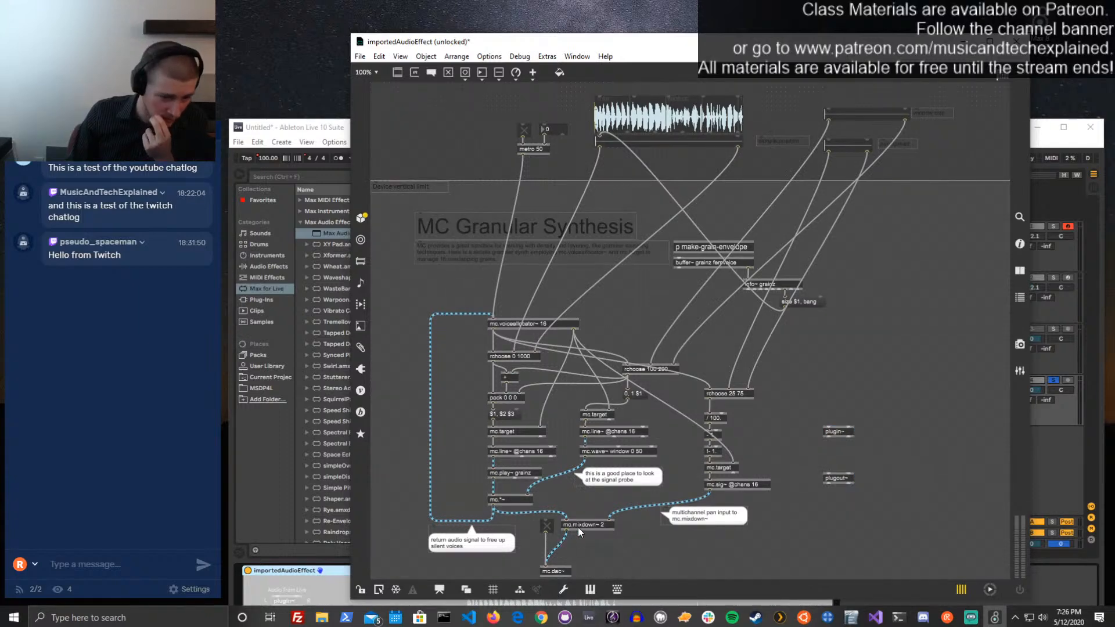
pyautogui.click(578, 527)
pyautogui.keyDown('alt'); pyautogui.click(577, 527); pyautogui.keyUp('alt')
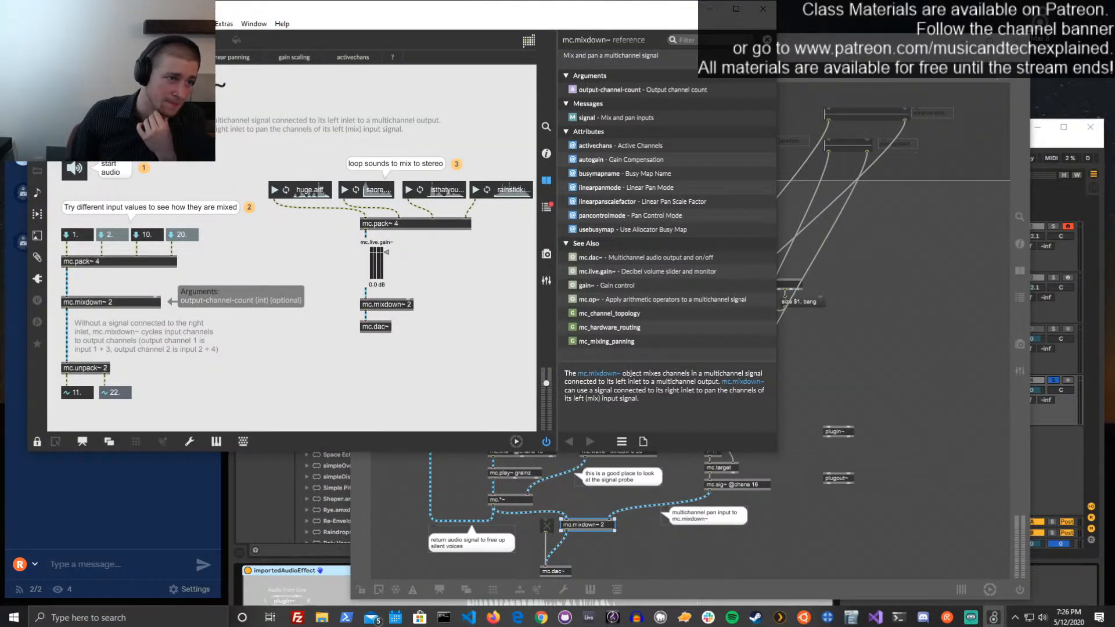
pyautogui.moveTo(197, 17); pyautogui.dragTo(589, 49)
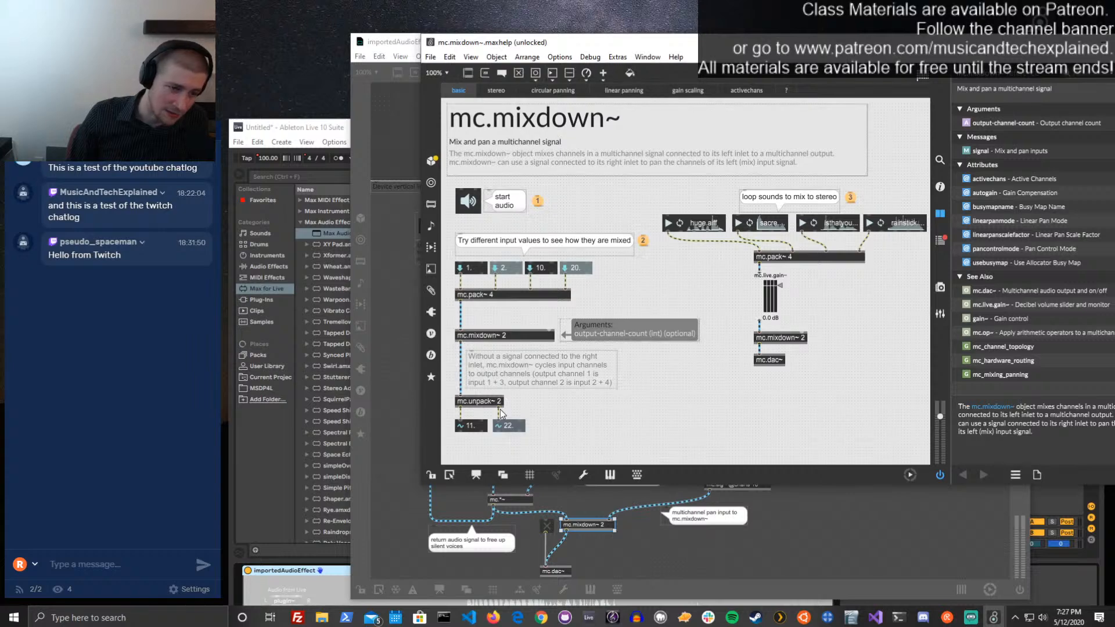
pyautogui.hotkey('ctrl', 'e')
pyautogui.click(493, 401)
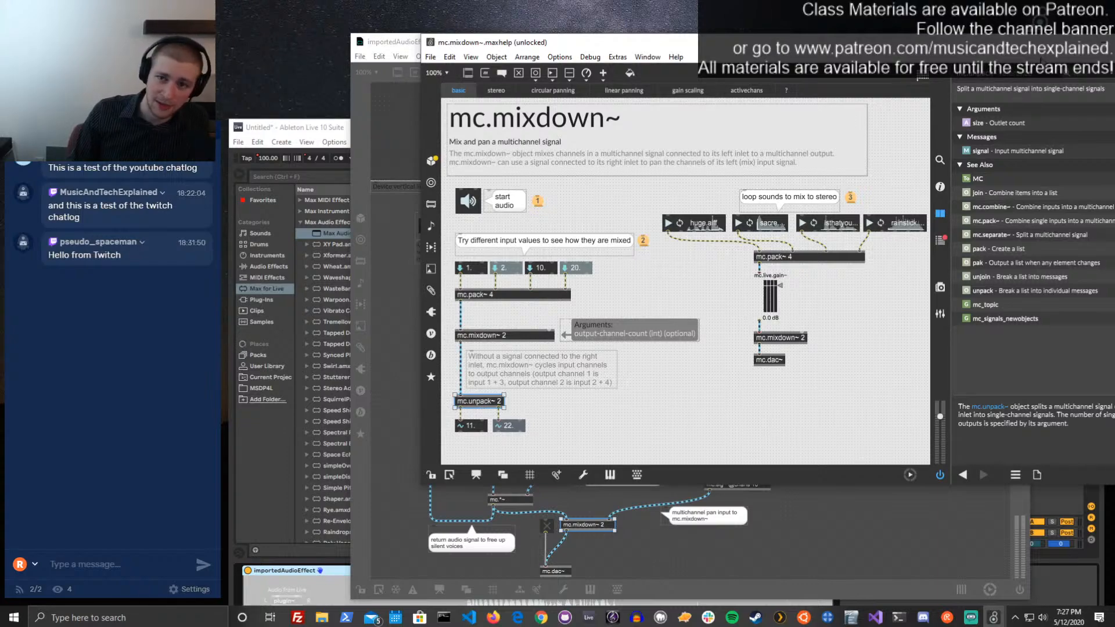
pyautogui.moveTo(1041, 48); pyautogui.dragTo(979, 55)
pyautogui.click(1094, 50)
# Paste mc.unpack~ 2 below mc.mixdown~ 2, reroute the mixdown output into it, and delete mc.dac~ with its toggle
pyautogui.click(867, 353)
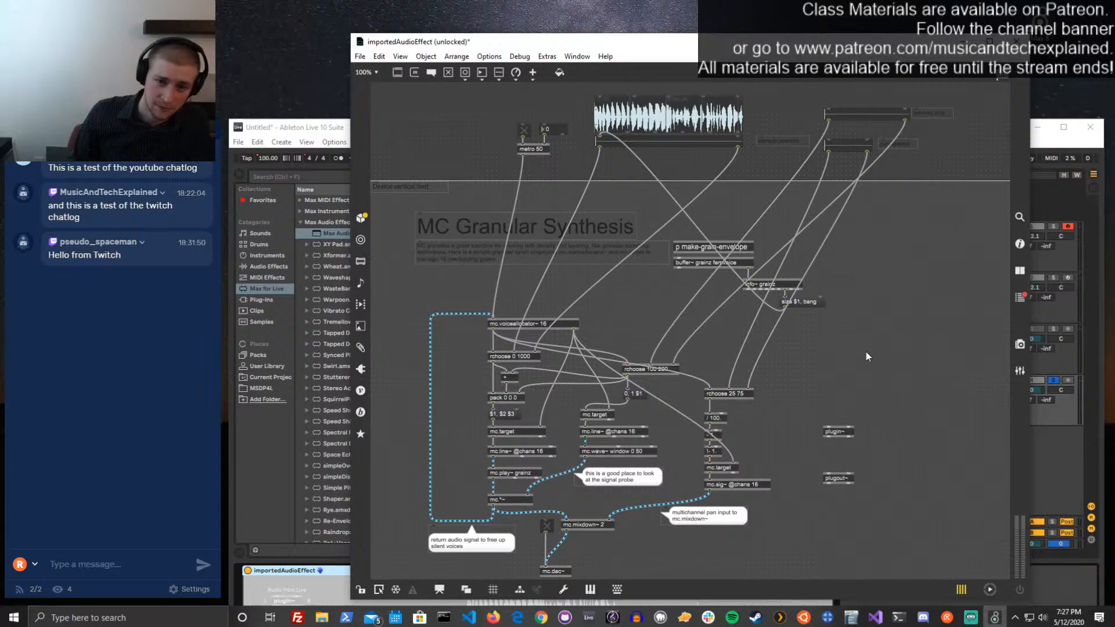
pyautogui.hotkey('ctrl', 'v')
pyautogui.moveTo(409, 394); pyautogui.dragTo(607, 549)
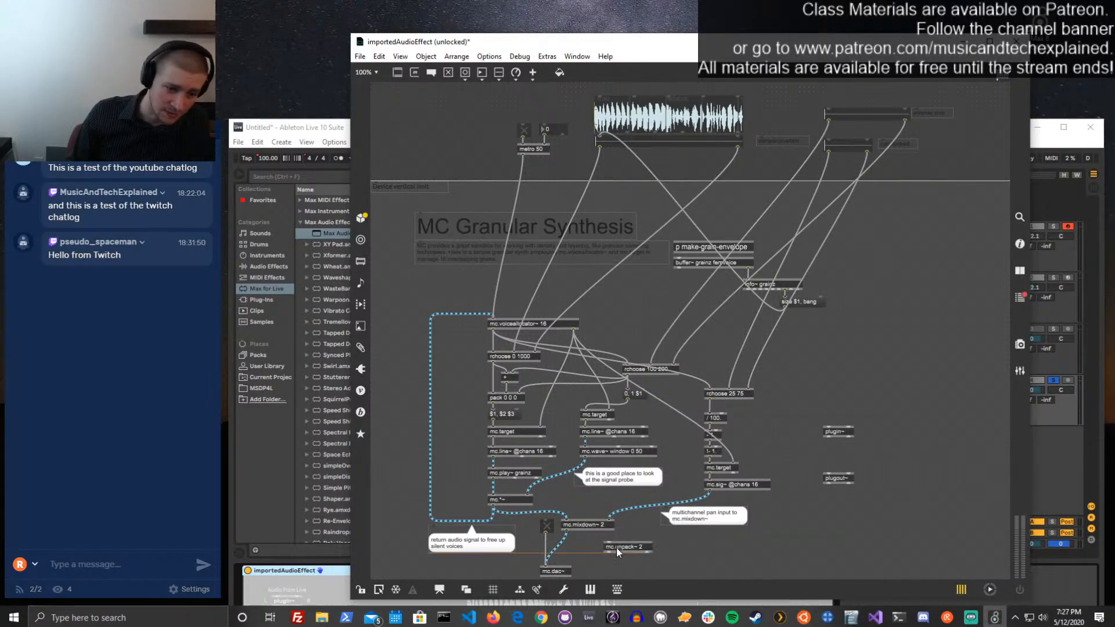
pyautogui.moveTo(558, 549)
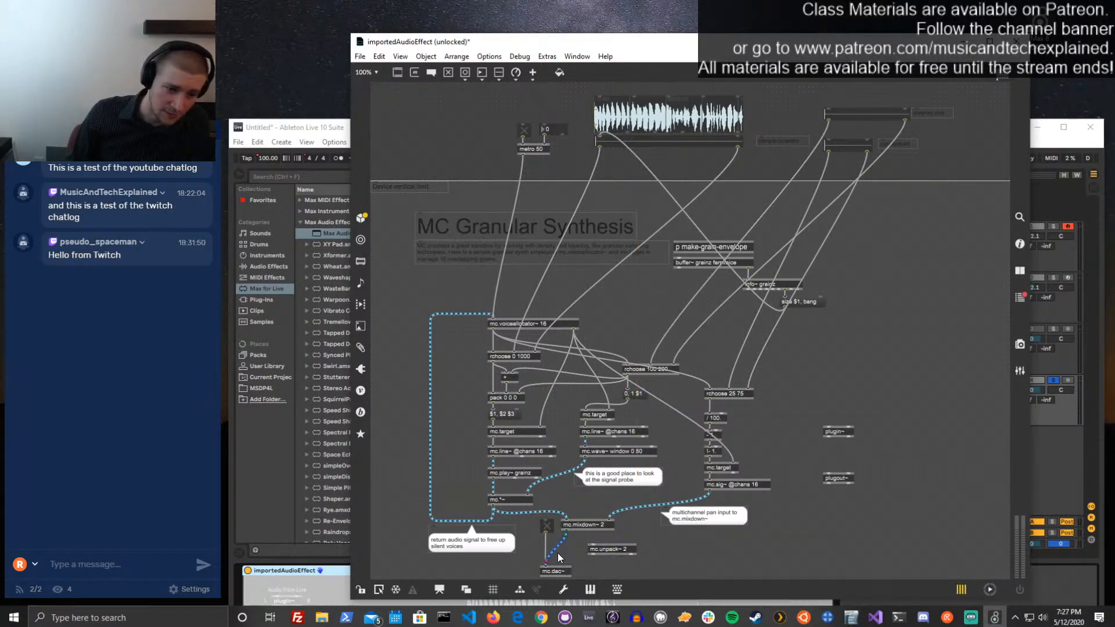
pyautogui.moveTo(643, 43); pyautogui.dragTo(678, 23)
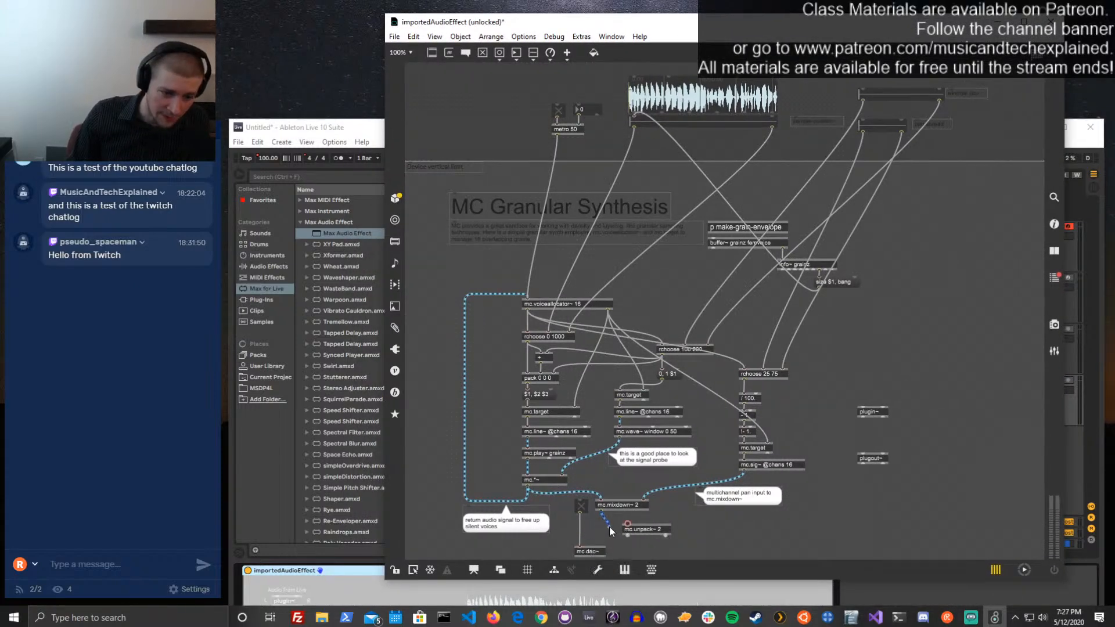
pyautogui.moveTo(589, 546)
pyautogui.mouseDown()
pyautogui.moveTo(634, 531)
pyautogui.moveTo(608, 526)
pyautogui.moveTo(588, 540)
pyautogui.moveTo(607, 558)
pyautogui.mouseUp()
pyautogui.press('Delete')
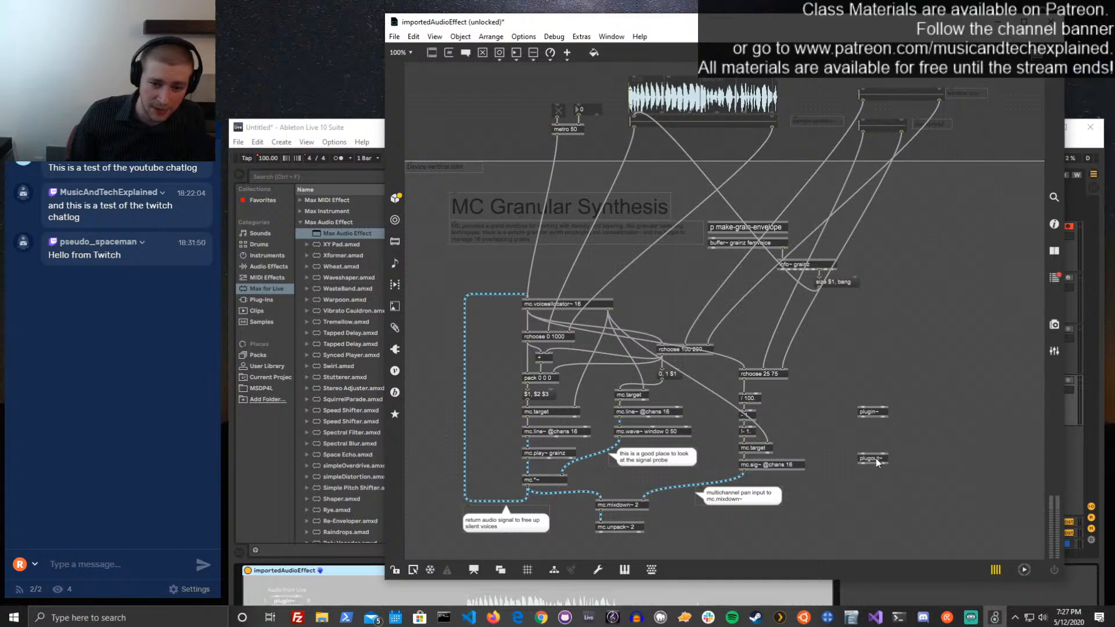
# Place plugout~ under mc.unpack~ 2, connect both unpacked channels to it, and lock and save the patch
pyautogui.moveTo(876, 459); pyautogui.dragTo(640, 545)
pyautogui.hotkey('ctrl', 'e')
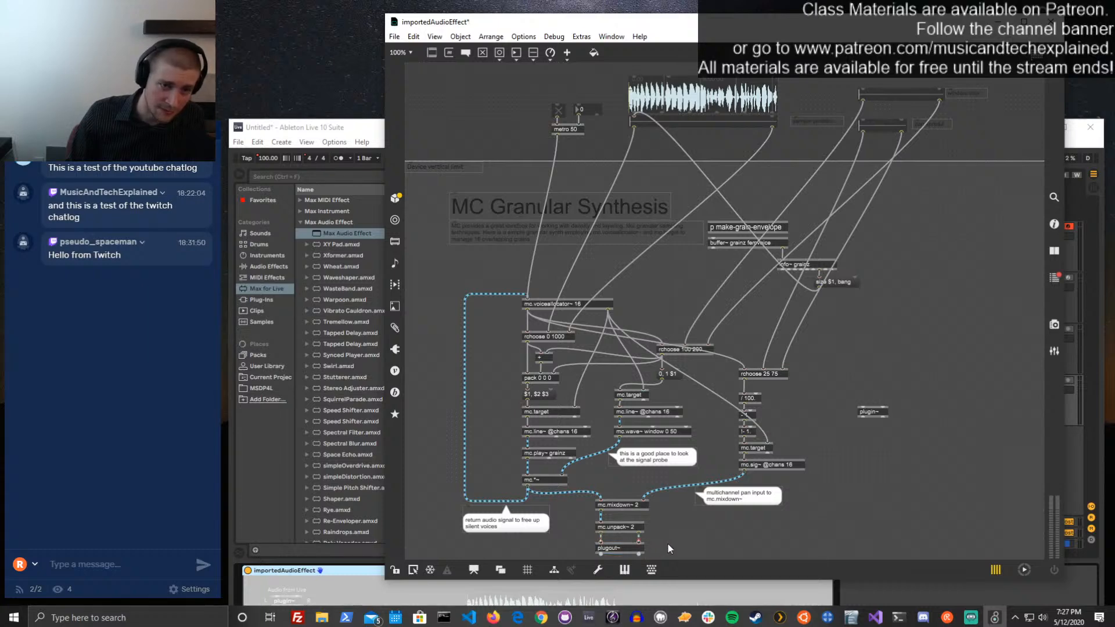
pyautogui.hotkey('ctrl', 's')
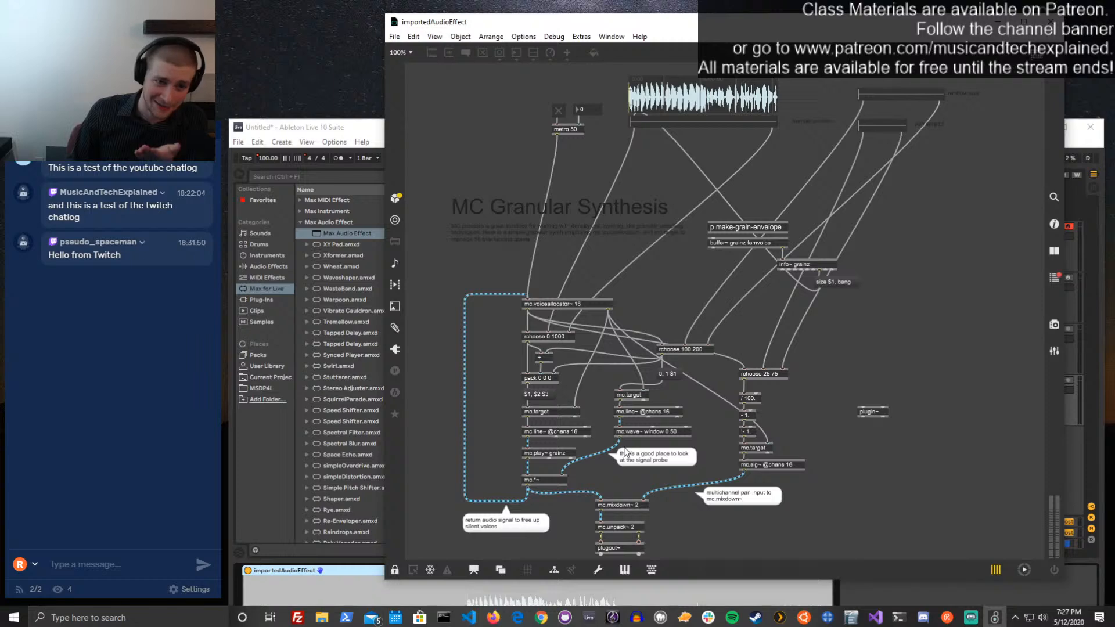
# Open the rchoose 100 200 object to examine its random-range logic, and close it again
pyautogui.doubleClick(681, 347)
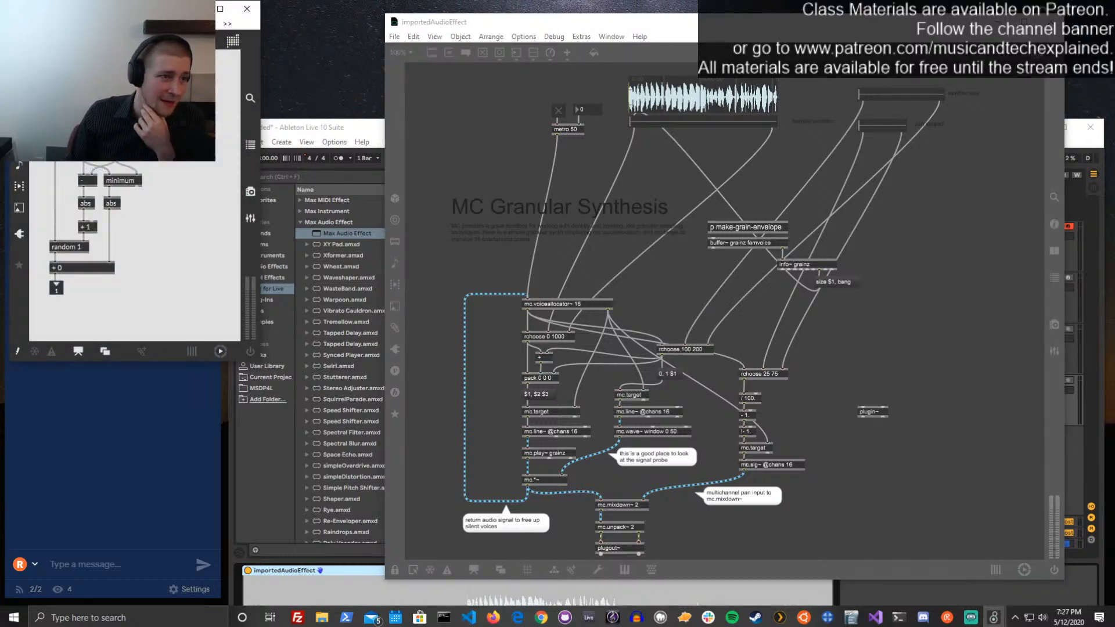
pyautogui.moveTo(186, 9); pyautogui.dragTo(487, 126)
pyautogui.click(548, 127)
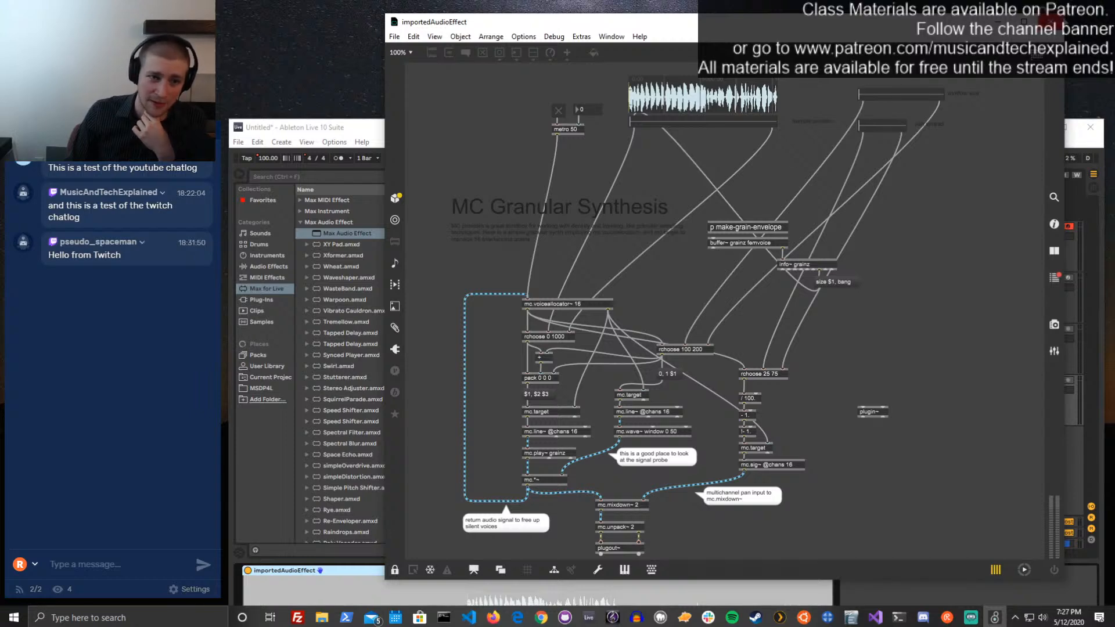
# Close the device editor, move the Live window up, and start the device's metro with its interval set to 100
pyautogui.click(1052, 22)
pyautogui.moveTo(763, 137); pyautogui.dragTo(740, 33)
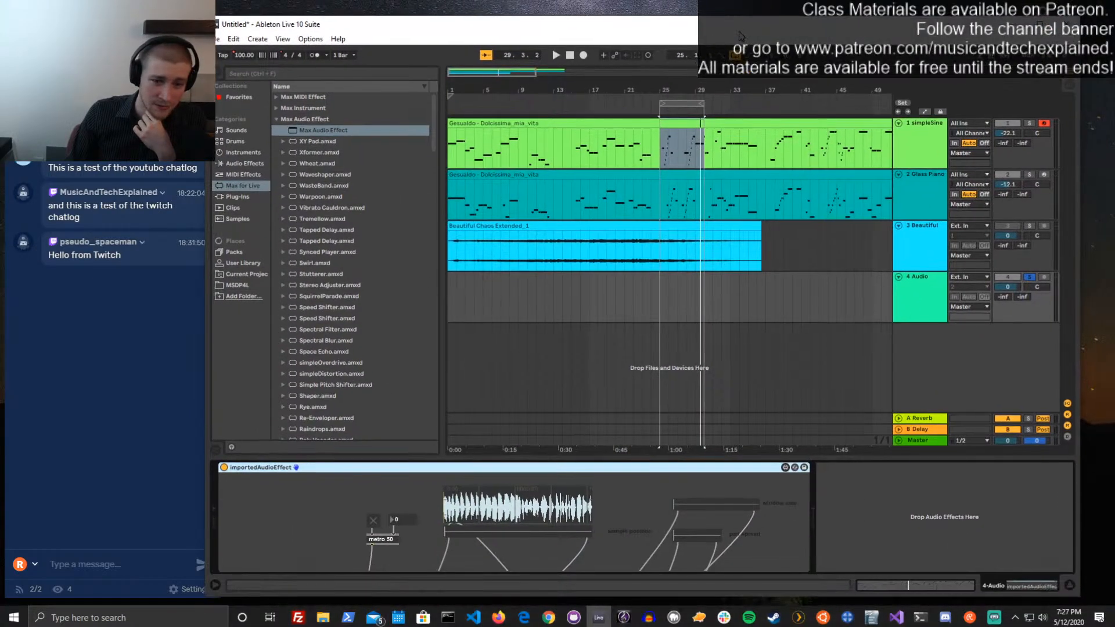
pyautogui.click(370, 522)
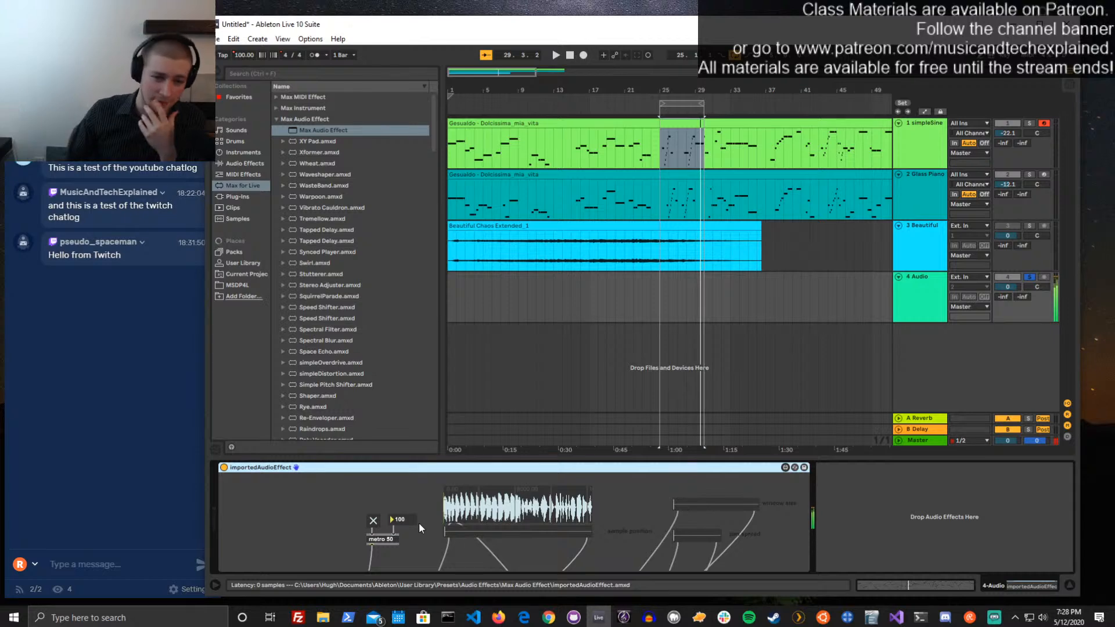
# Vary the sample position, window size and pan spread ranges while the granular device plays, and switch the metro off
pyautogui.click(474, 530)
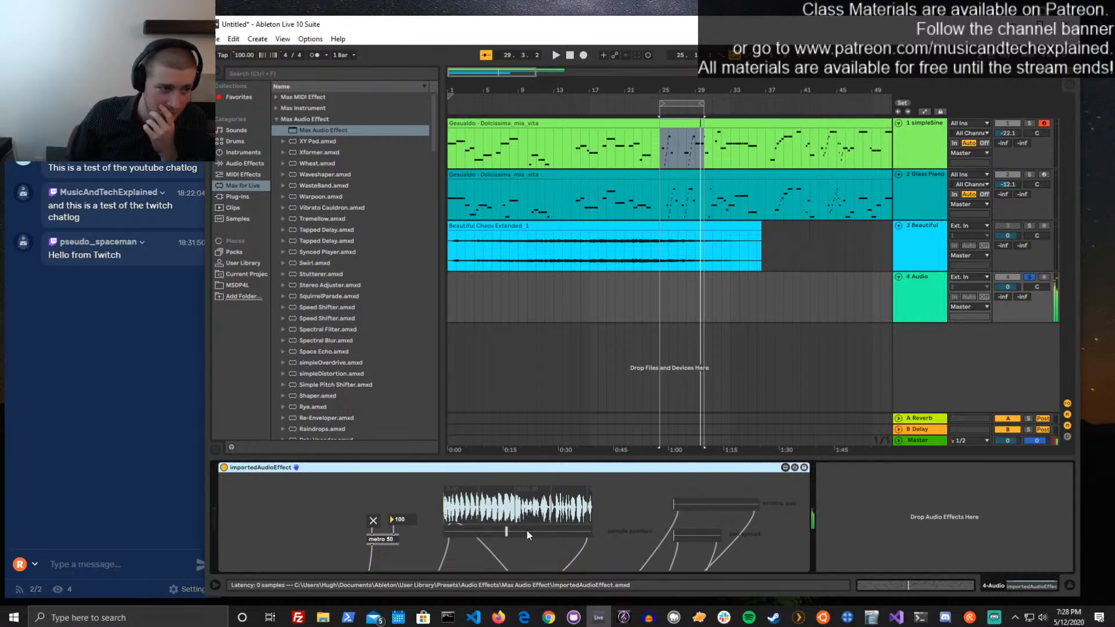
pyautogui.click(682, 507)
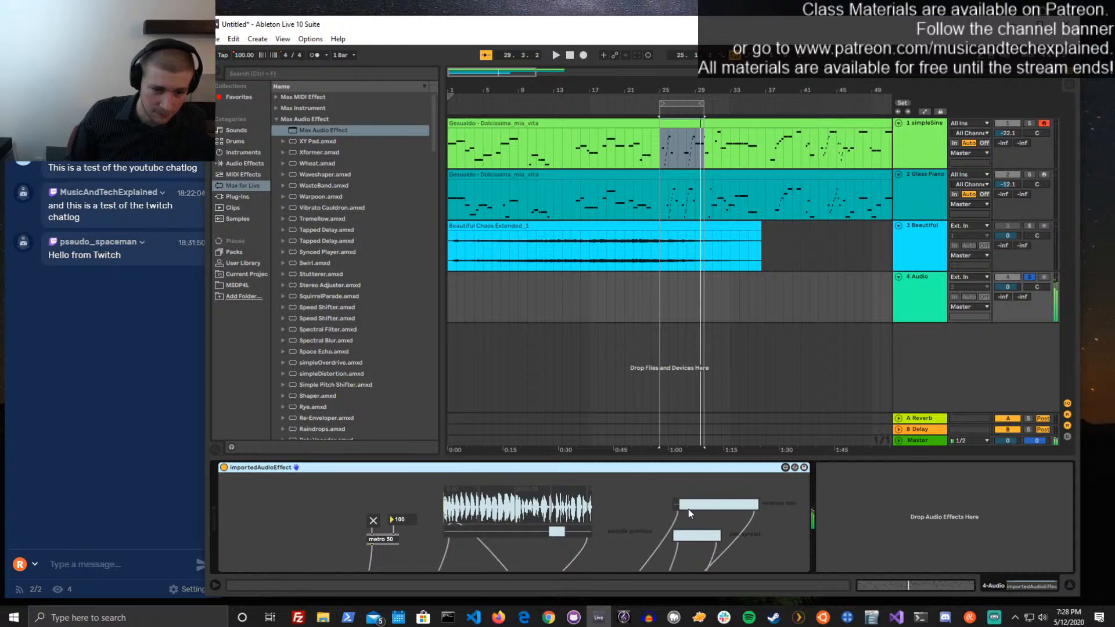
pyautogui.click(678, 507)
pyautogui.click(480, 531)
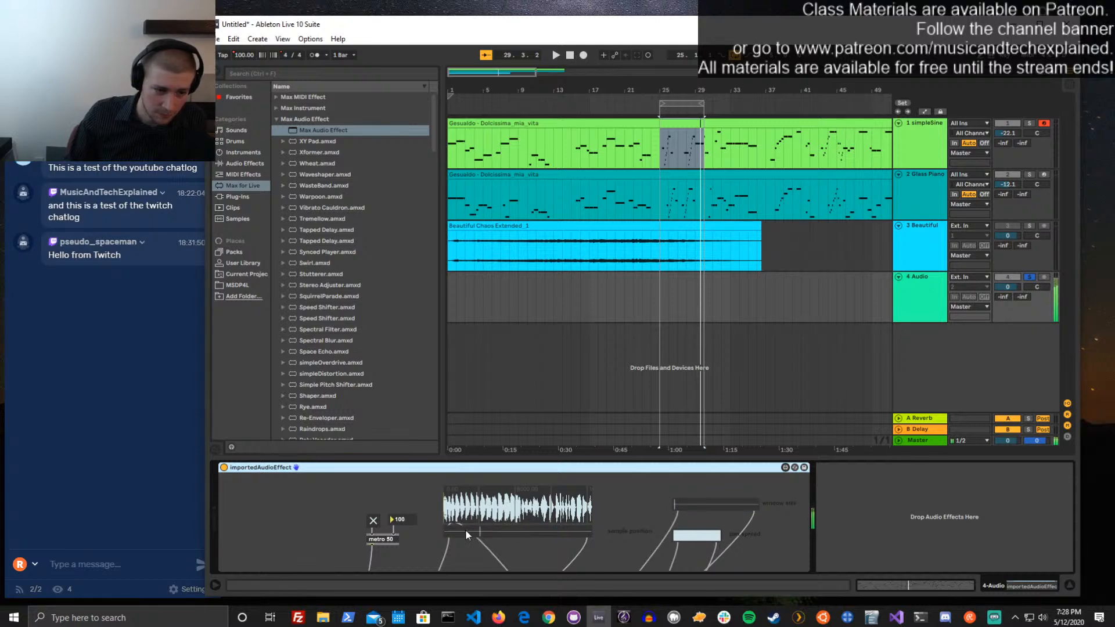
pyautogui.click(372, 523)
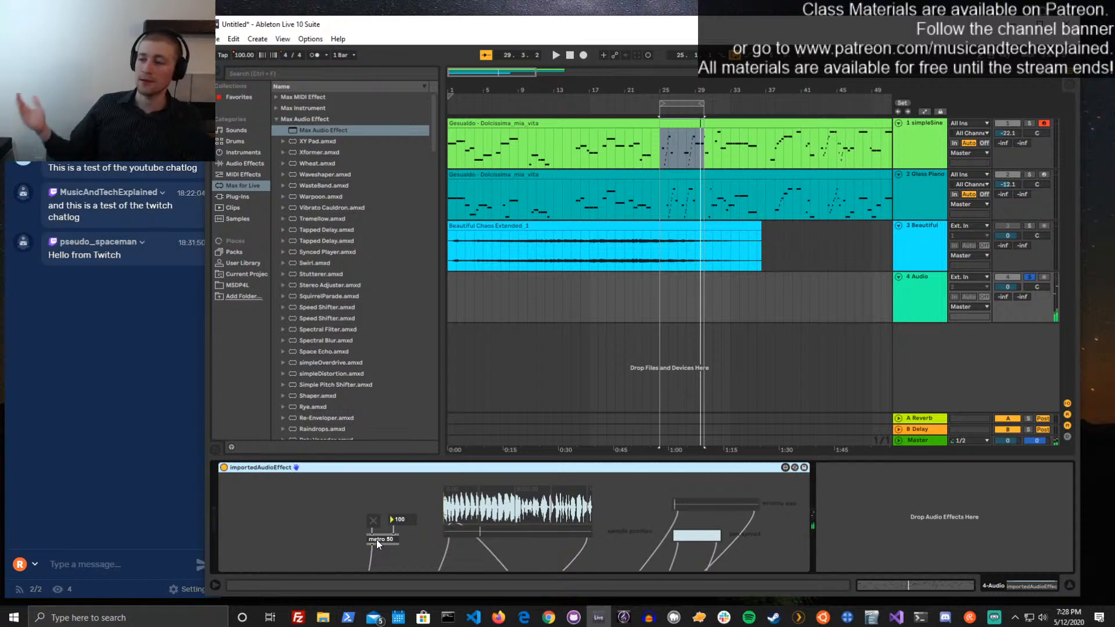
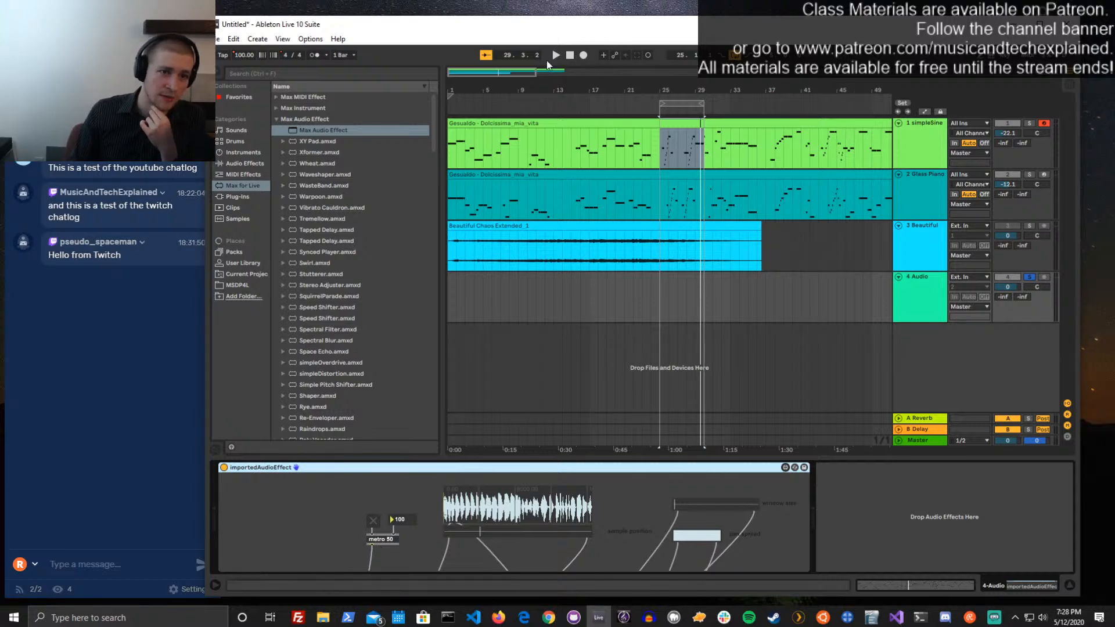
# Open the importedAudioEffect device for editing and delete the toggle and number box feeding the metro object
pyautogui.click(784, 468)
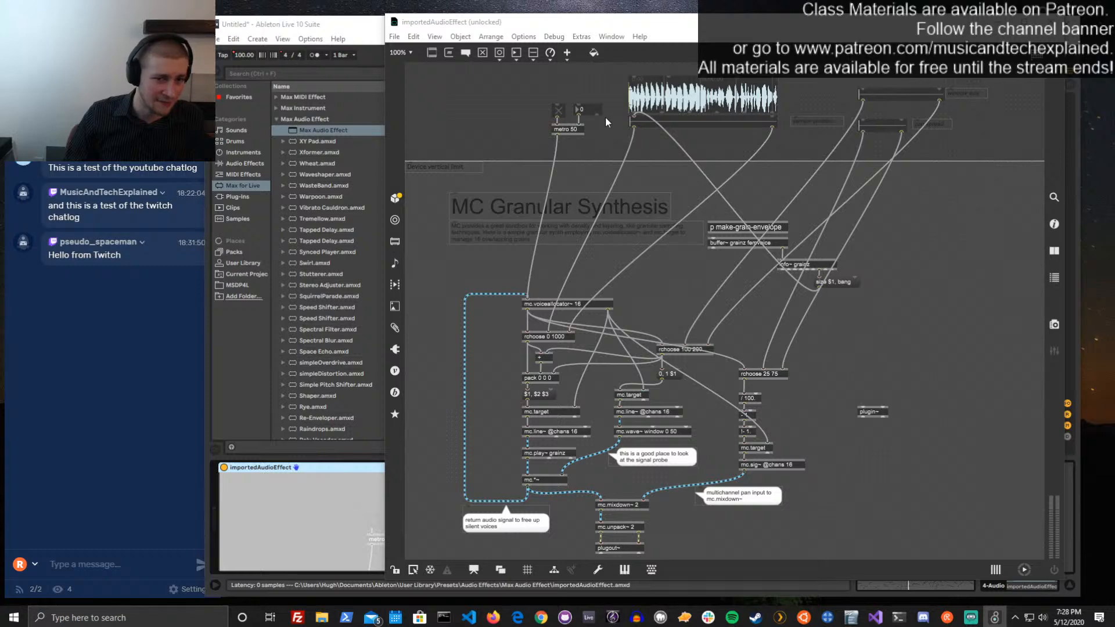
pyautogui.click(587, 108)
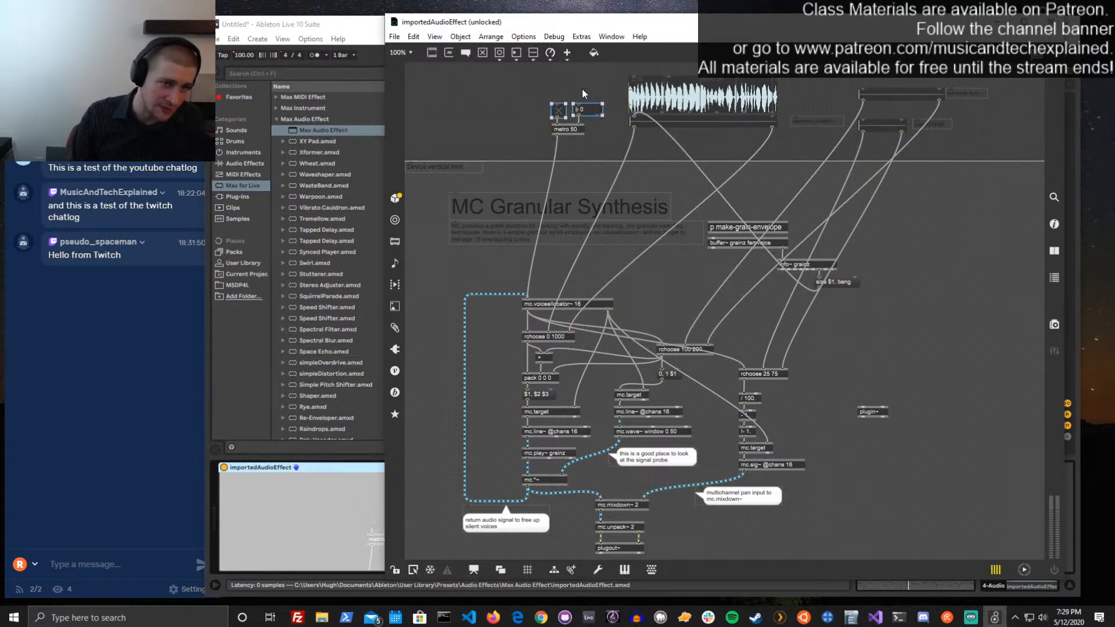
pyautogui.press('Delete')
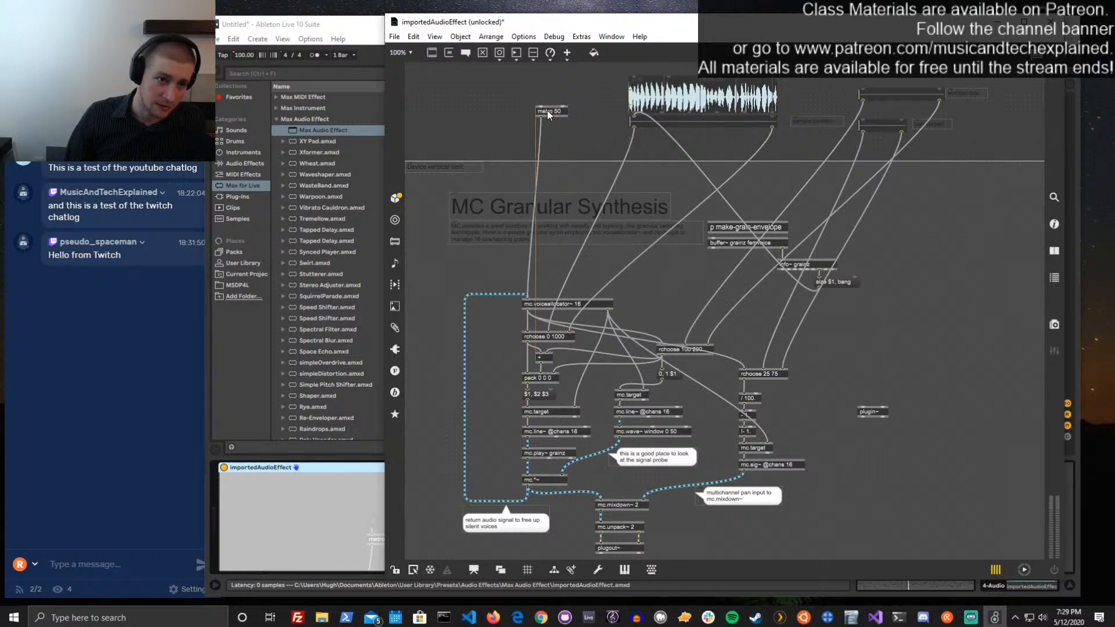
pyautogui.hotkey('ctrl', 'z')
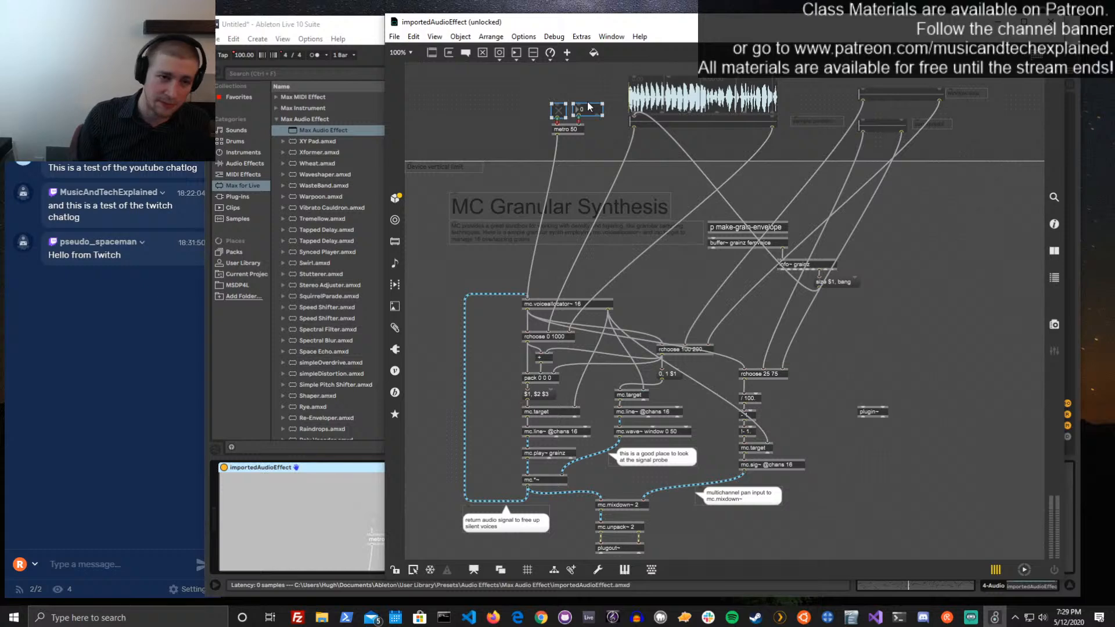
pyautogui.press('Delete')
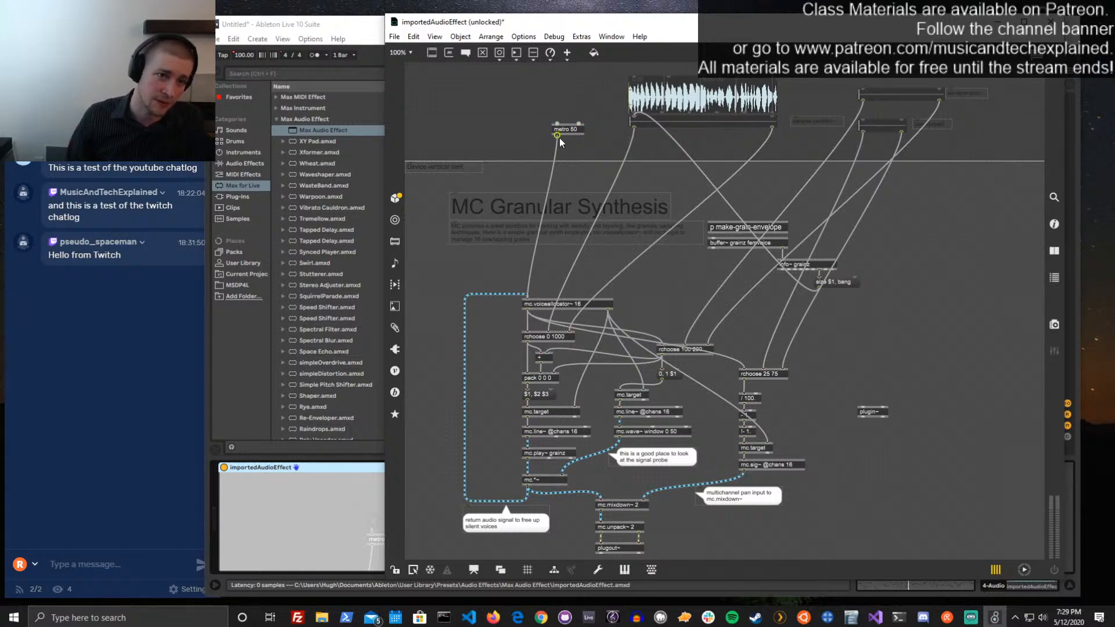
# Align the metro object straight above mc.voiceallocator~ and change its interval argument to 8n
pyautogui.moveTo(559, 131); pyautogui.dragTo(535, 124)
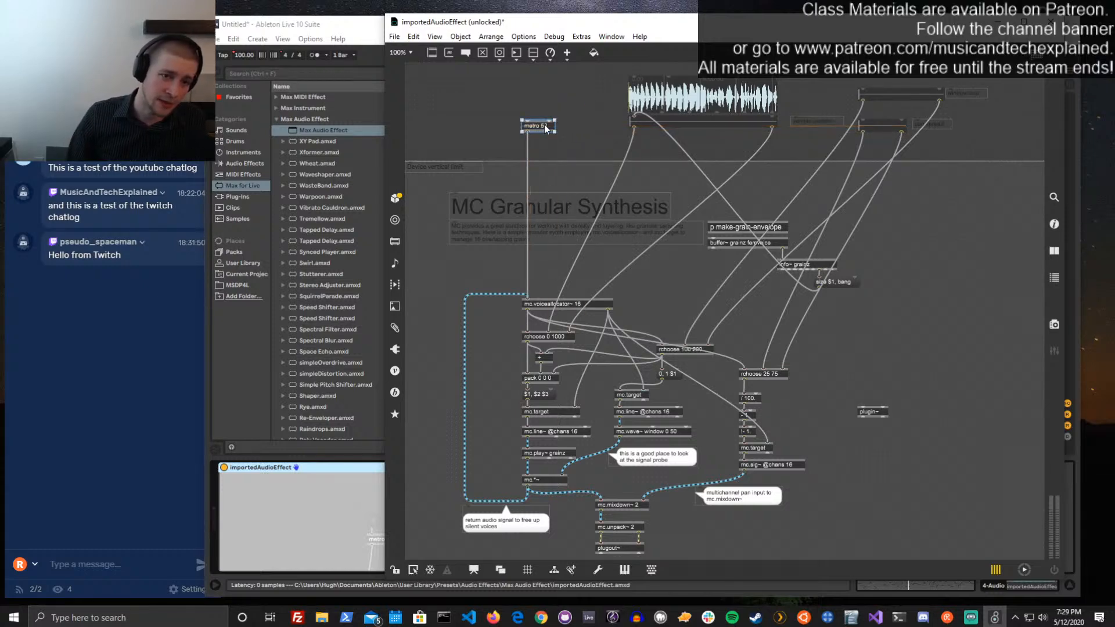
pyautogui.doubleClick(545, 126)
pyautogui.write('8n')
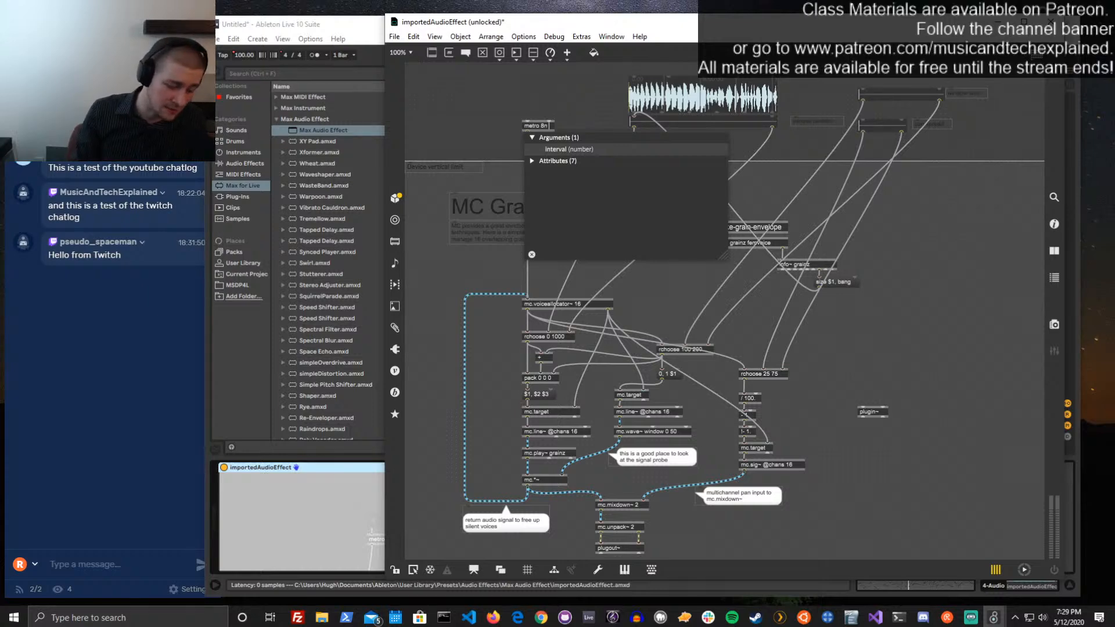
pyautogui.write('@')
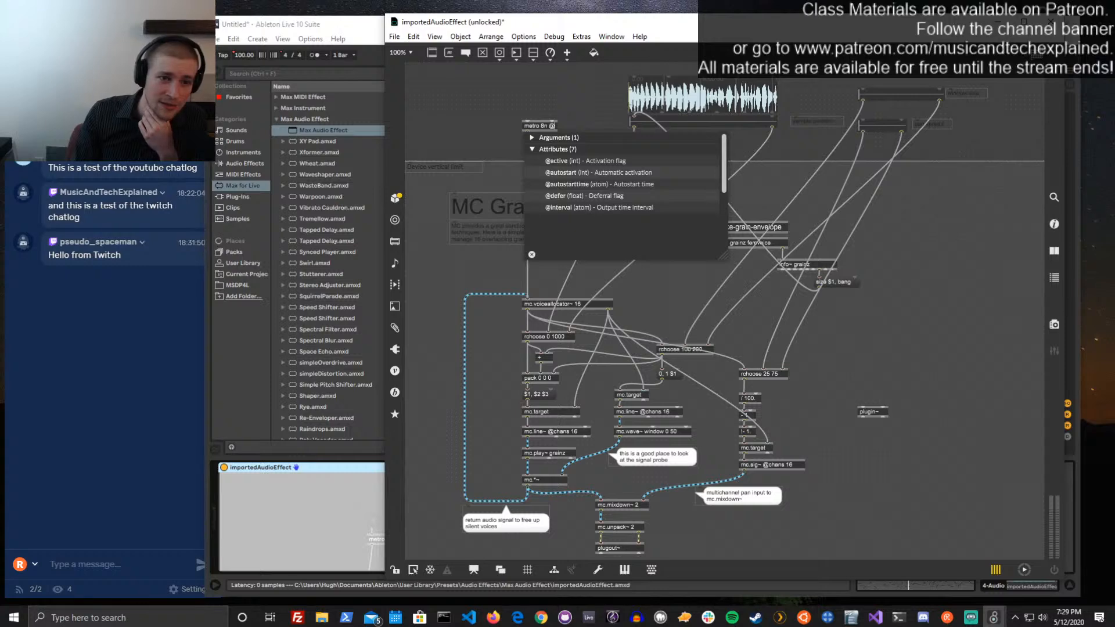
pyautogui.write('quantize')
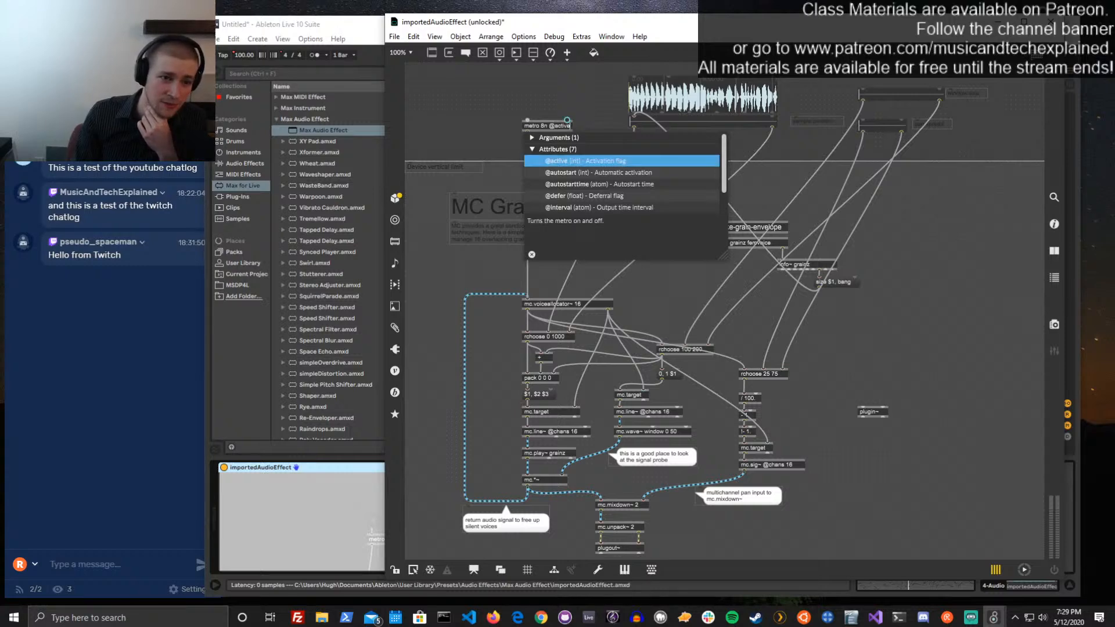
pyautogui.press('Down')
pyautogui.press('Down')
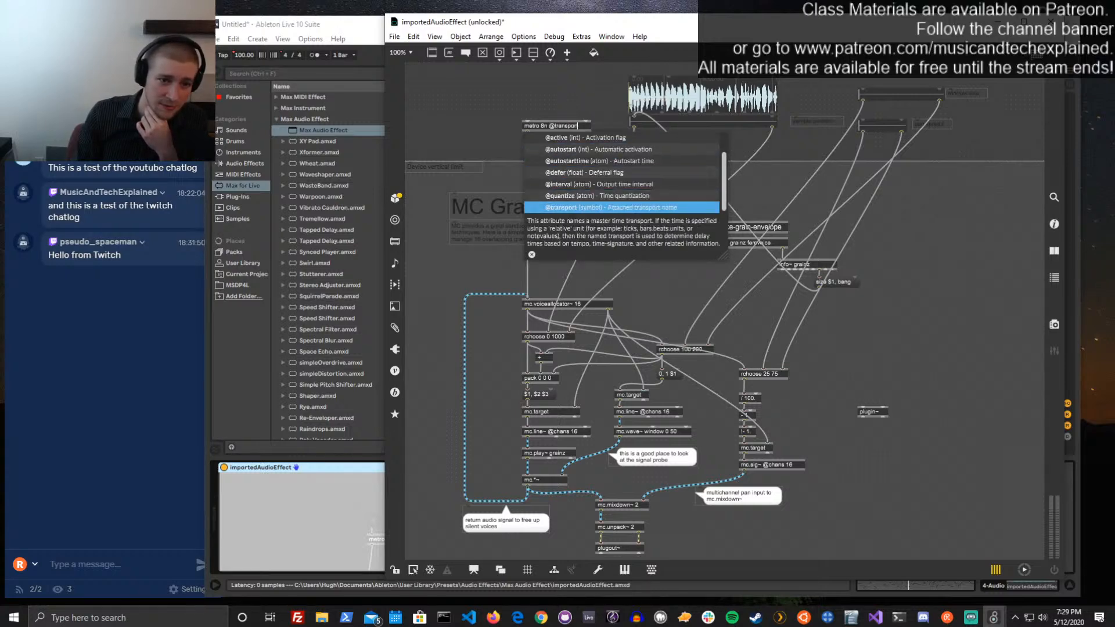
pyautogui.press('Up')
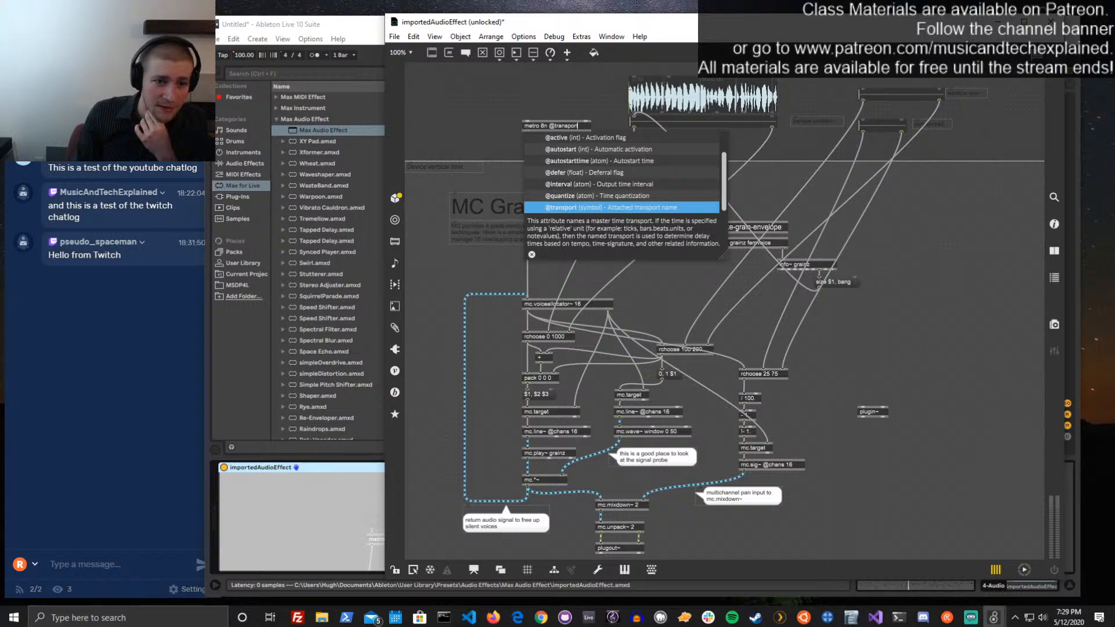
pyautogui.press('Up')
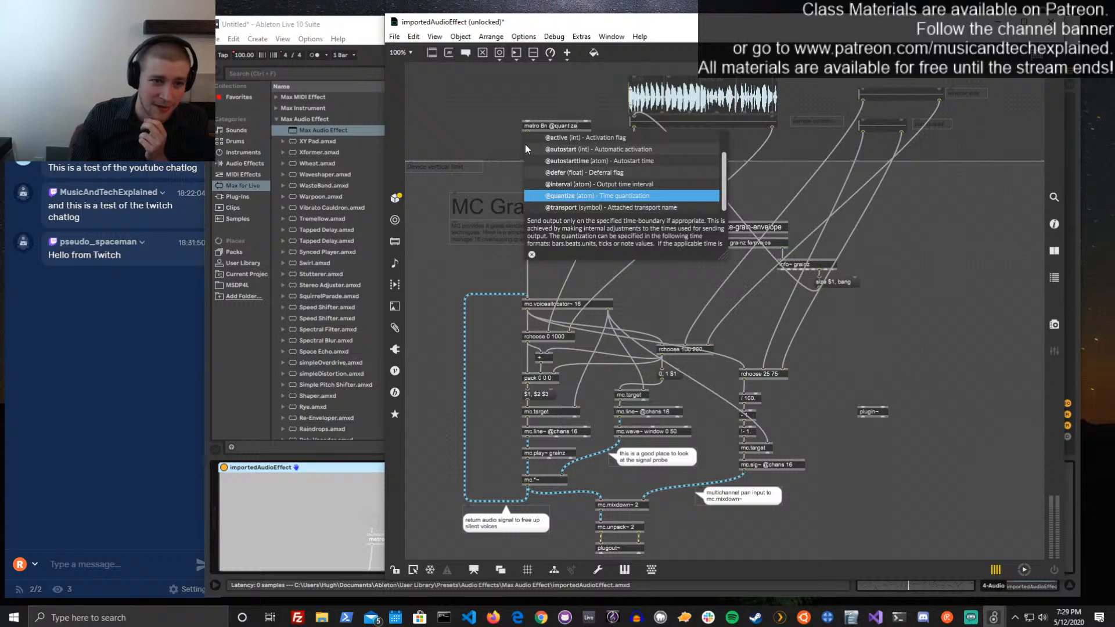
pyautogui.press('Return')
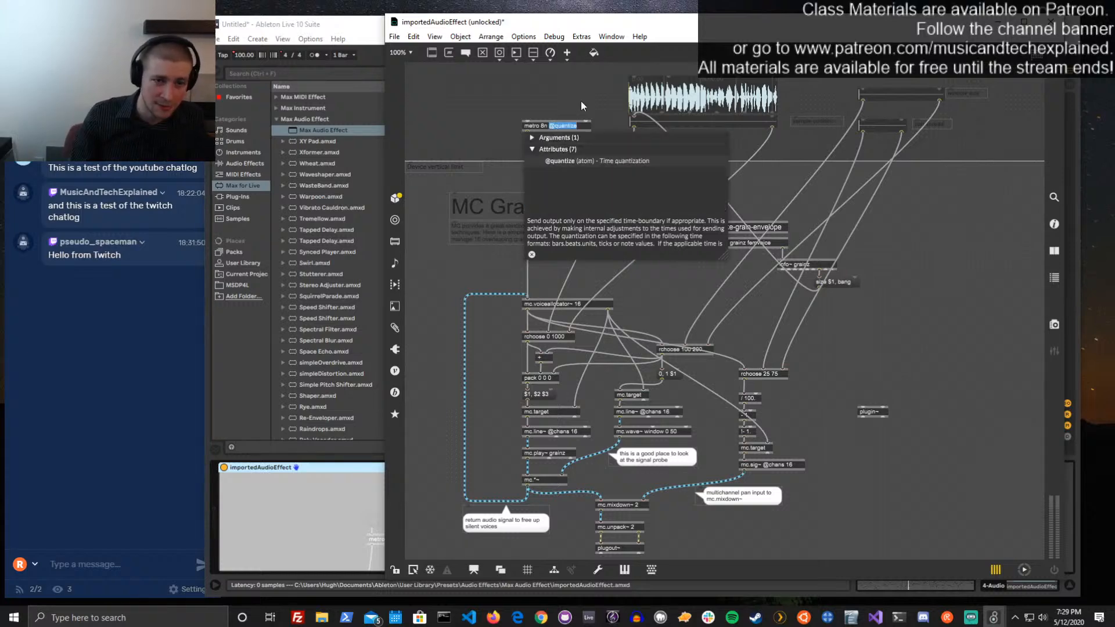
pyautogui.press('BackSpace')
pyautogui.click(594, 92)
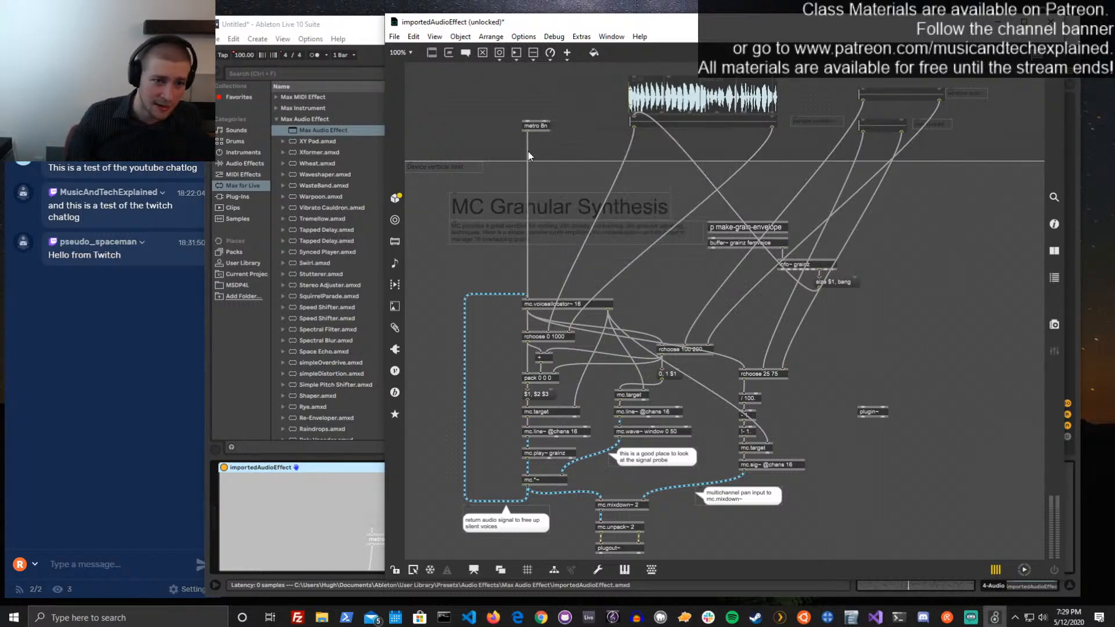
# Open the metro object's help and look through its reference for attributes and related objects
pyautogui.click(538, 124)
pyautogui.keyDown('alt'); pyautogui.click(539, 124); pyautogui.keyUp('alt')
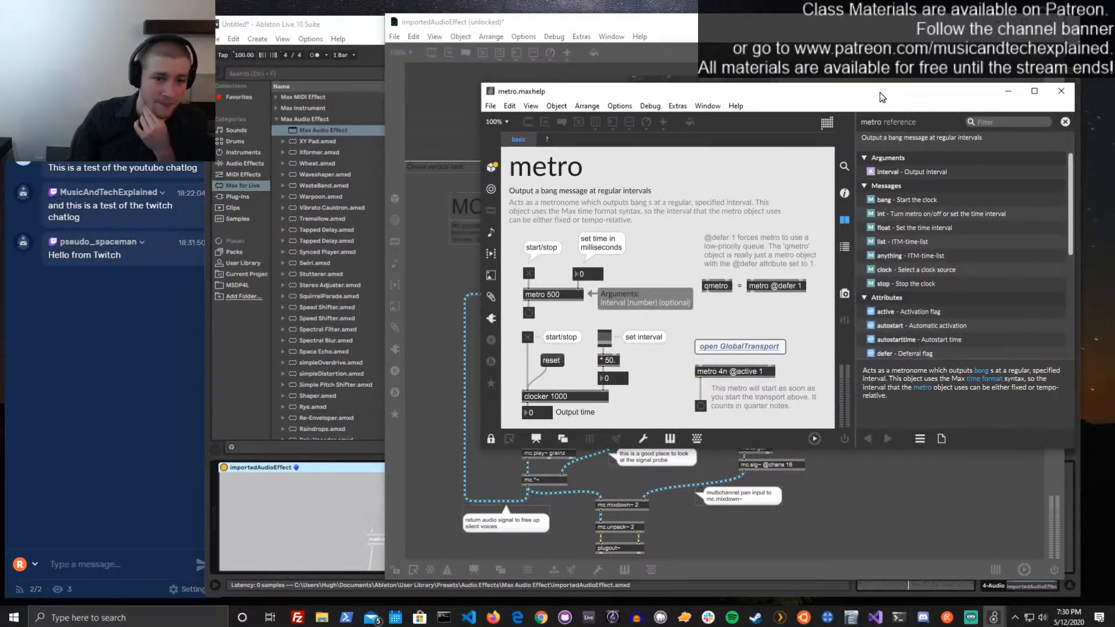
pyautogui.moveTo(879, 92); pyautogui.dragTo(881, 93)
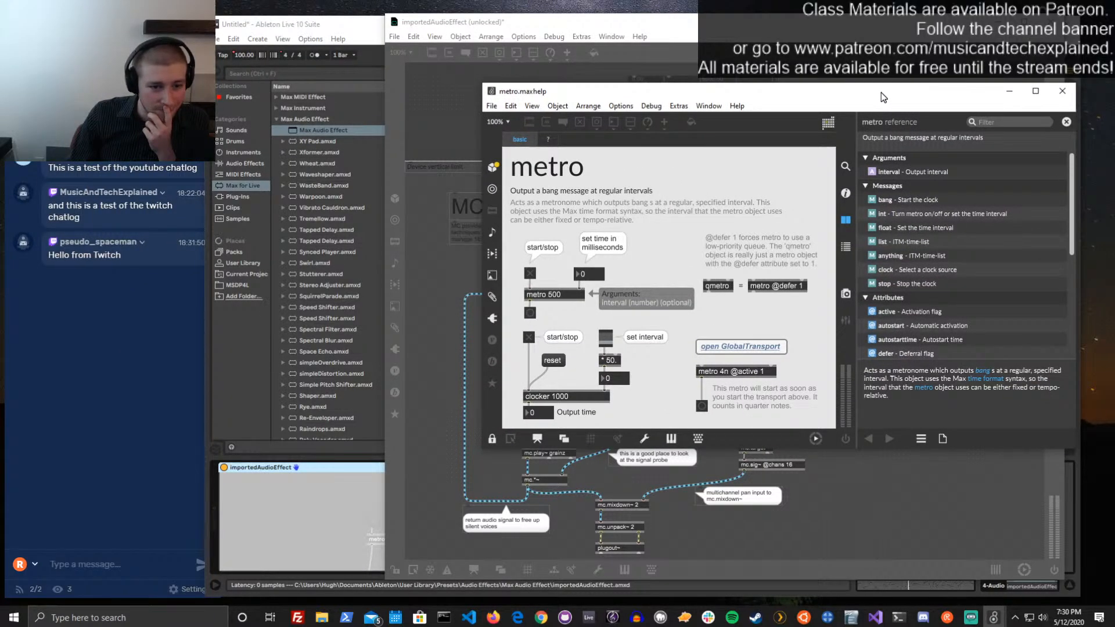
pyautogui.moveTo(880, 92); pyautogui.dragTo(881, 92)
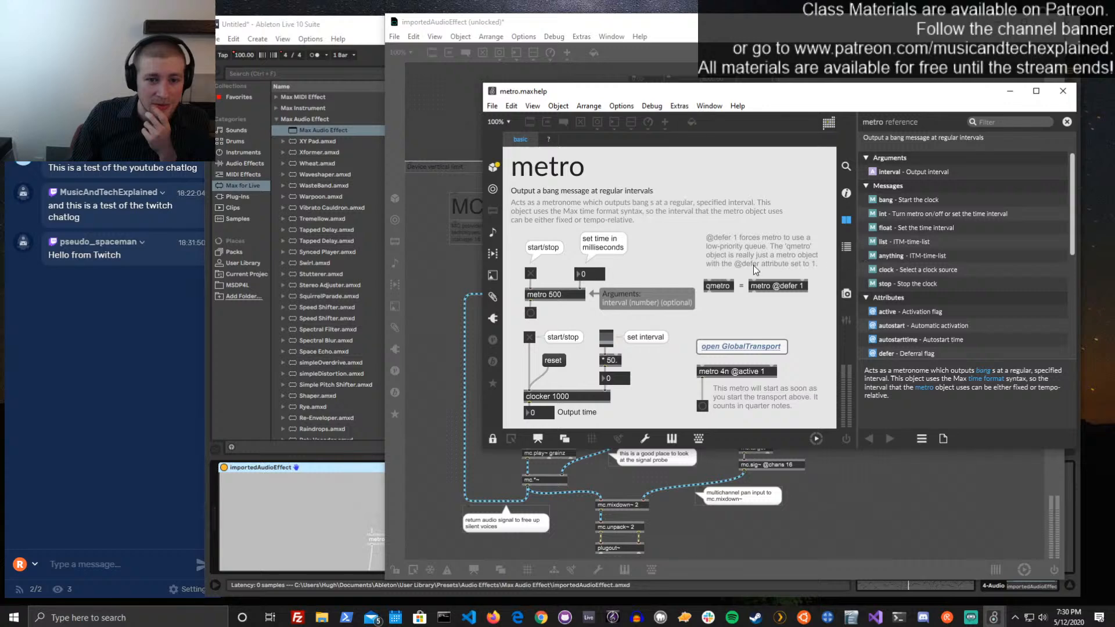
pyautogui.scroll(-3, 978, 221)
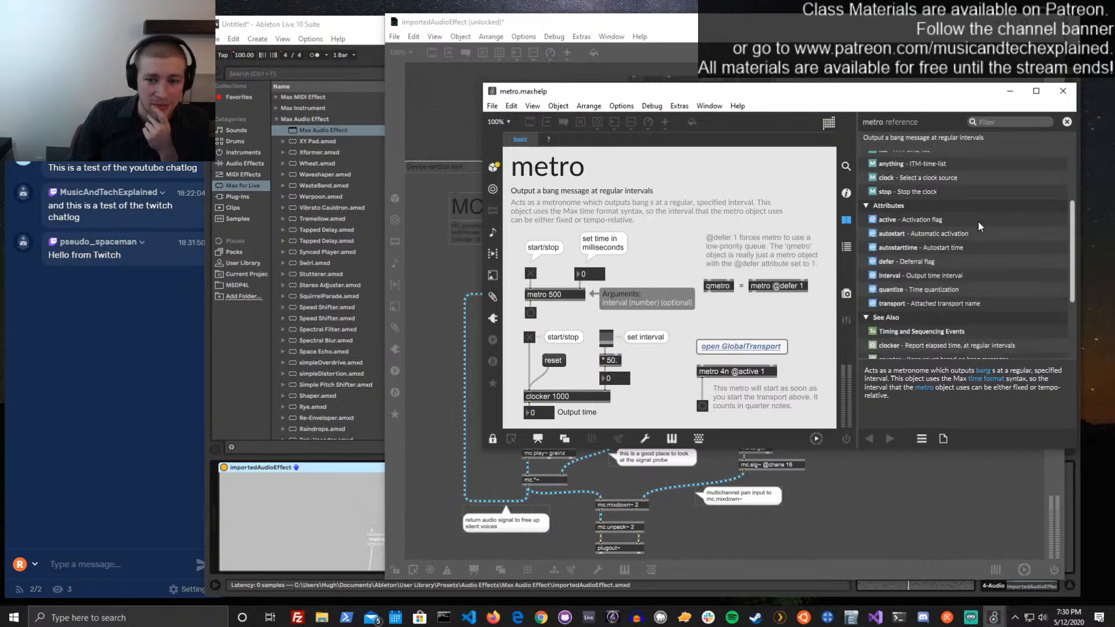
pyautogui.scroll(-3, 978, 221)
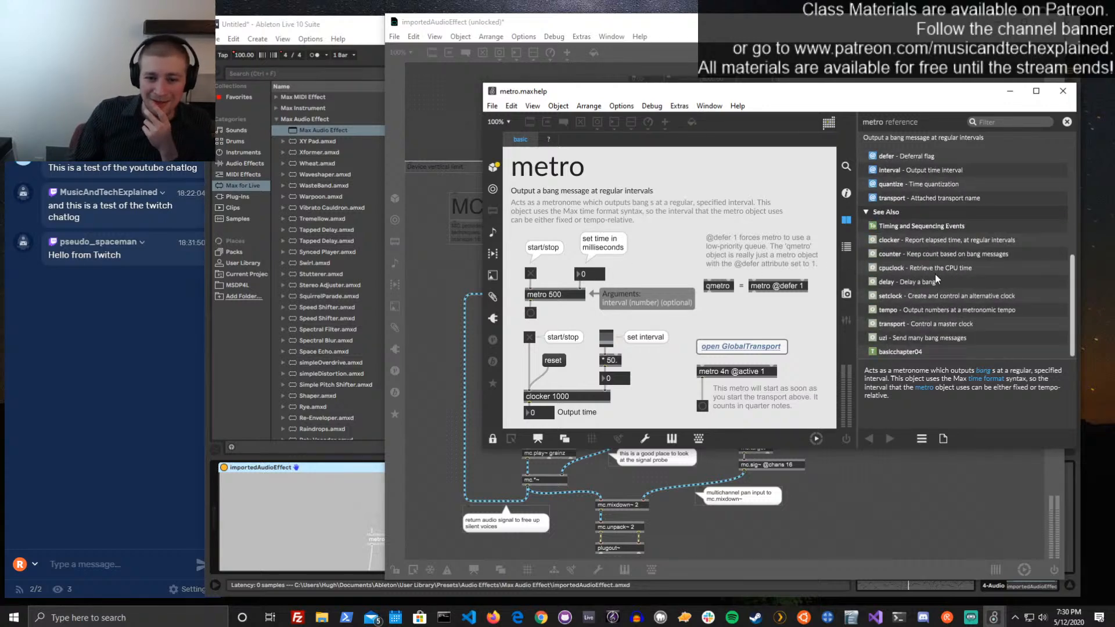
# Open the related transport object's help, read its Max for Live page, and close it
pyautogui.click(903, 323)
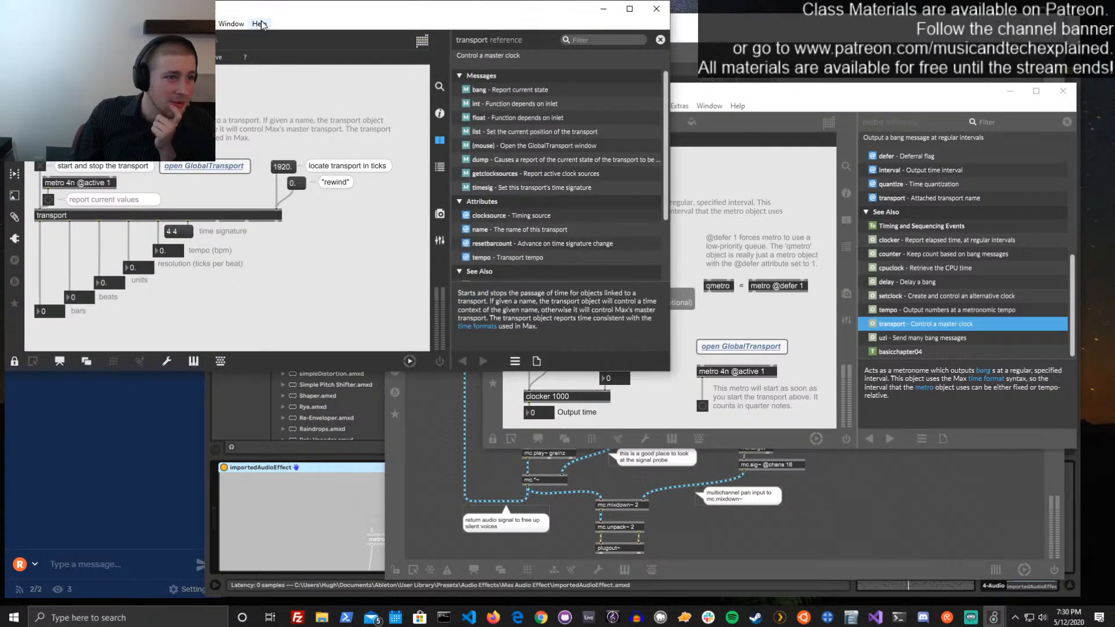
pyautogui.moveTo(268, 12); pyautogui.dragTo(680, 85)
pyautogui.click(616, 130)
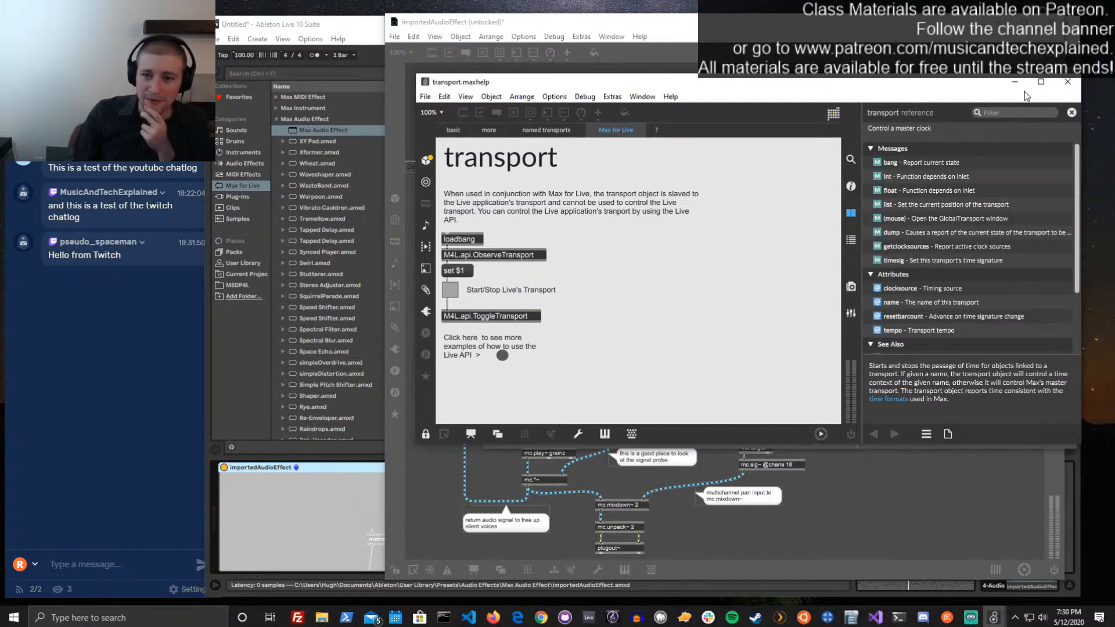
pyautogui.click(1067, 82)
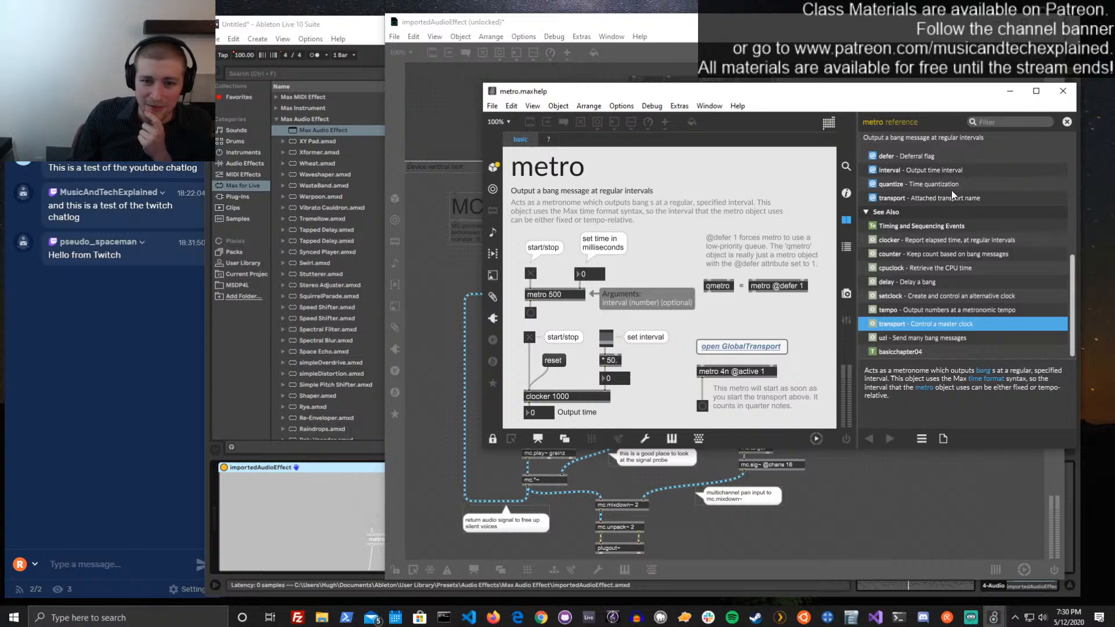
# Review the messages and attributes in the metro reference, and close the metro help
pyautogui.scroll(1, 950, 194)
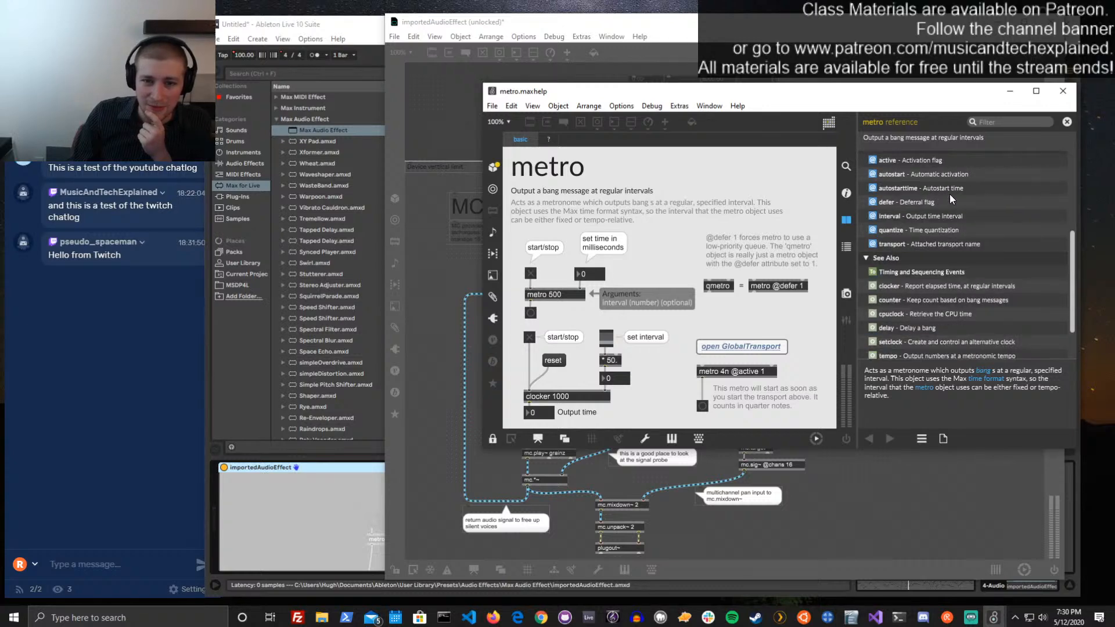
pyautogui.scroll(2, 946, 200)
pyautogui.scroll(2, 947, 200)
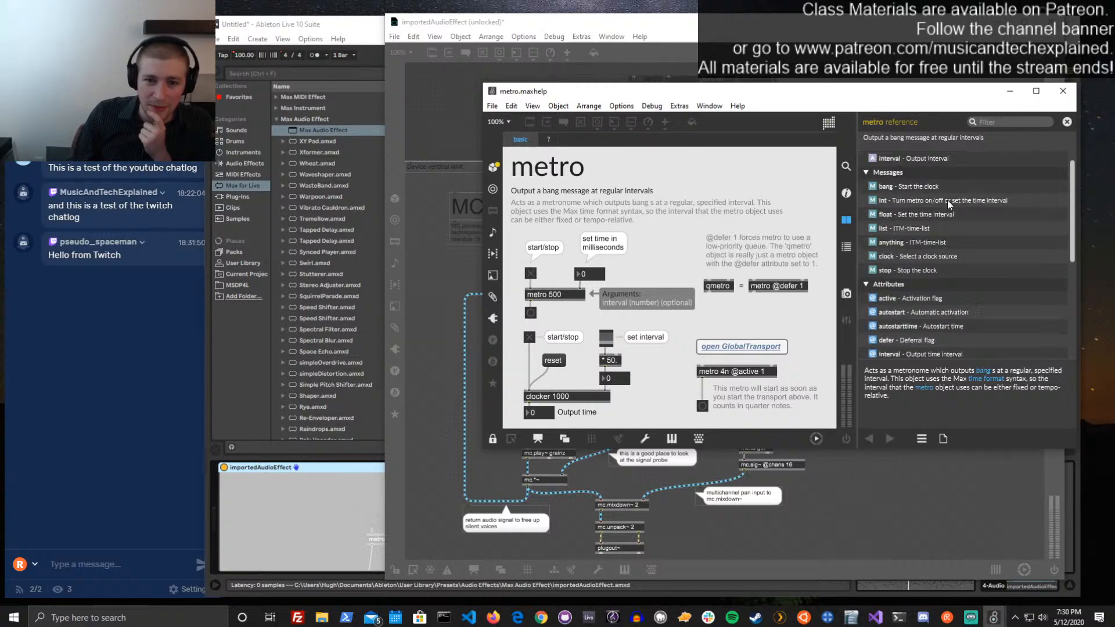
pyautogui.scroll(1, 946, 200)
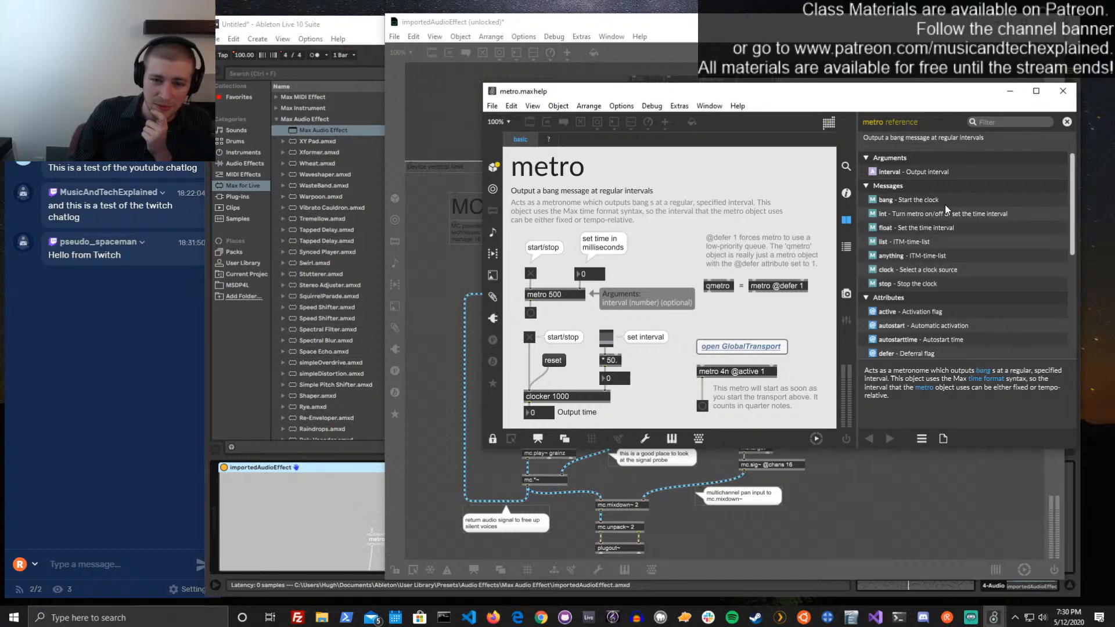
pyautogui.scroll(-3, 945, 204)
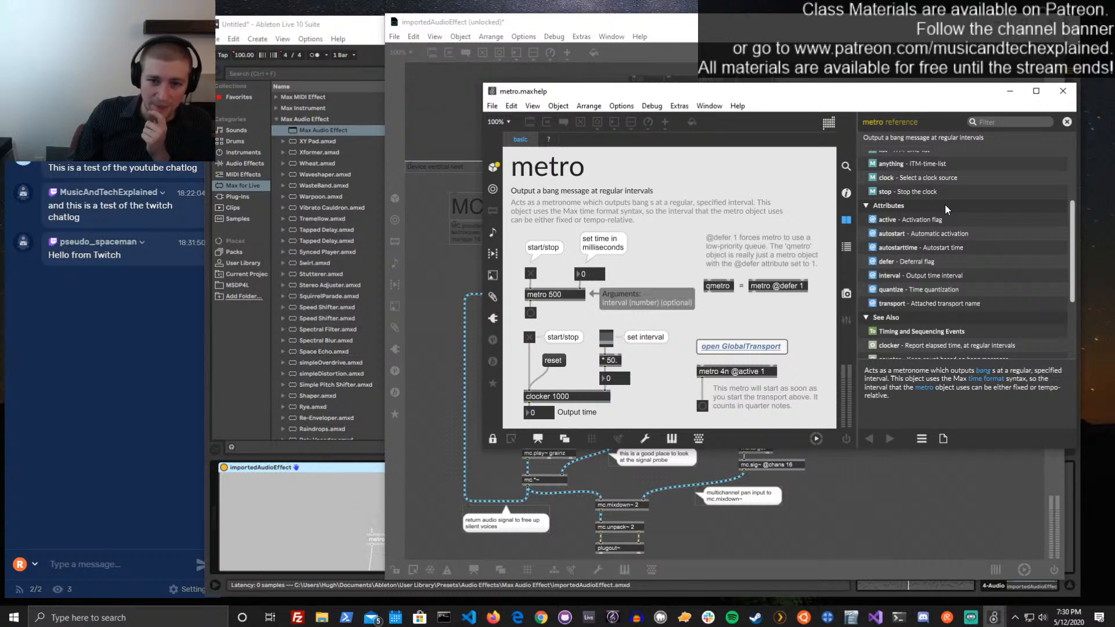
pyautogui.click(1063, 91)
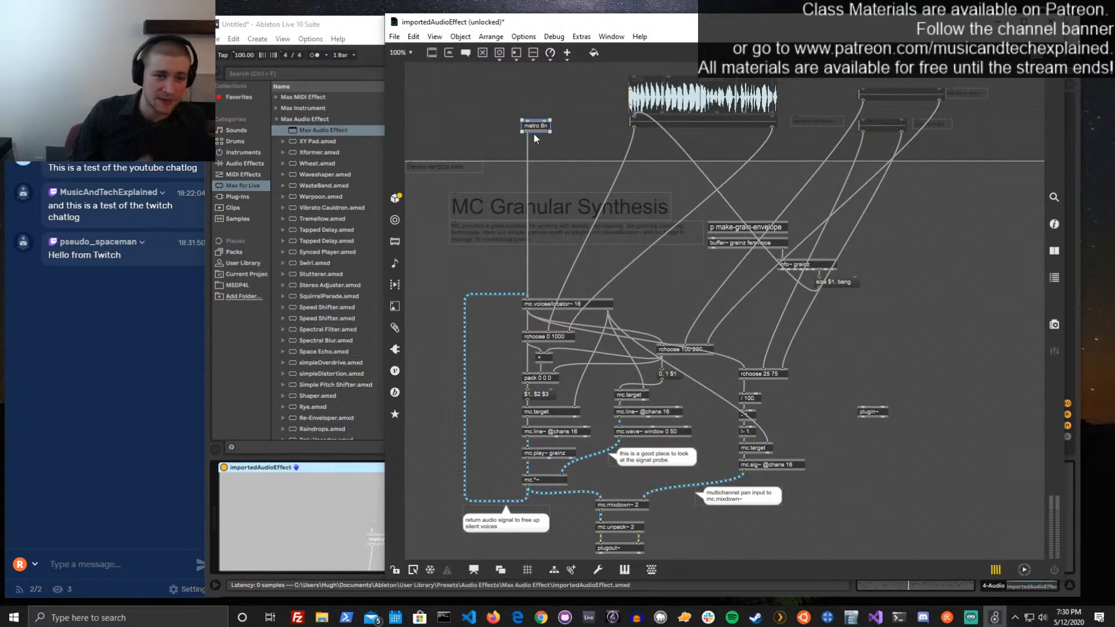
# Save the patch, close the device editor, and play Live's arrangement from around bar 7 to test the metro
pyautogui.hotkey('ctrl', 's')
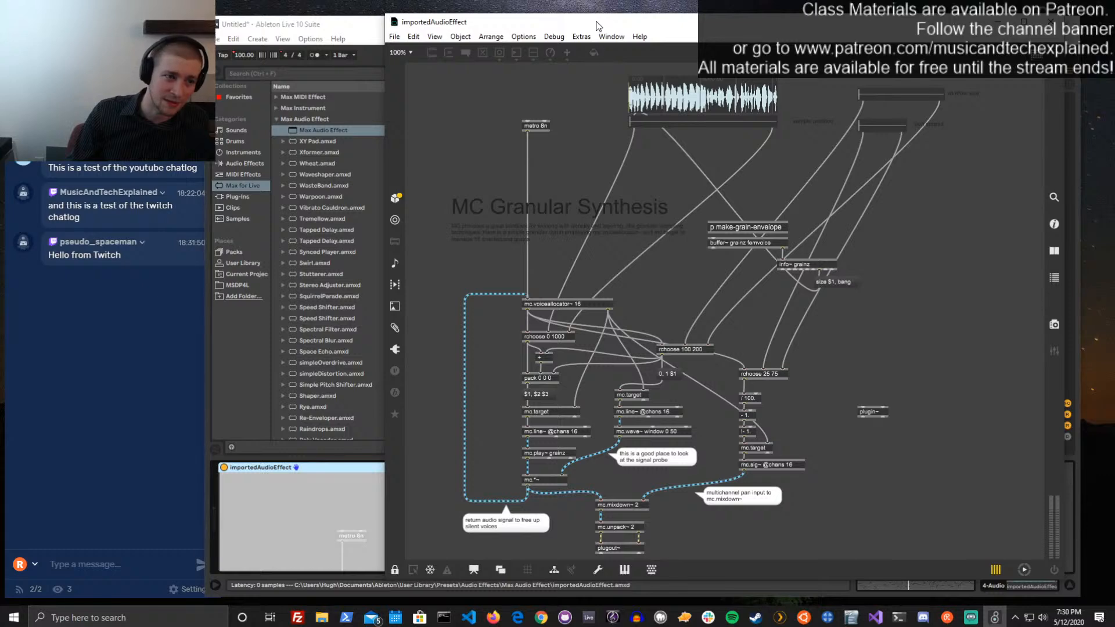
pyautogui.moveTo(595, 25); pyautogui.dragTo(625, 375)
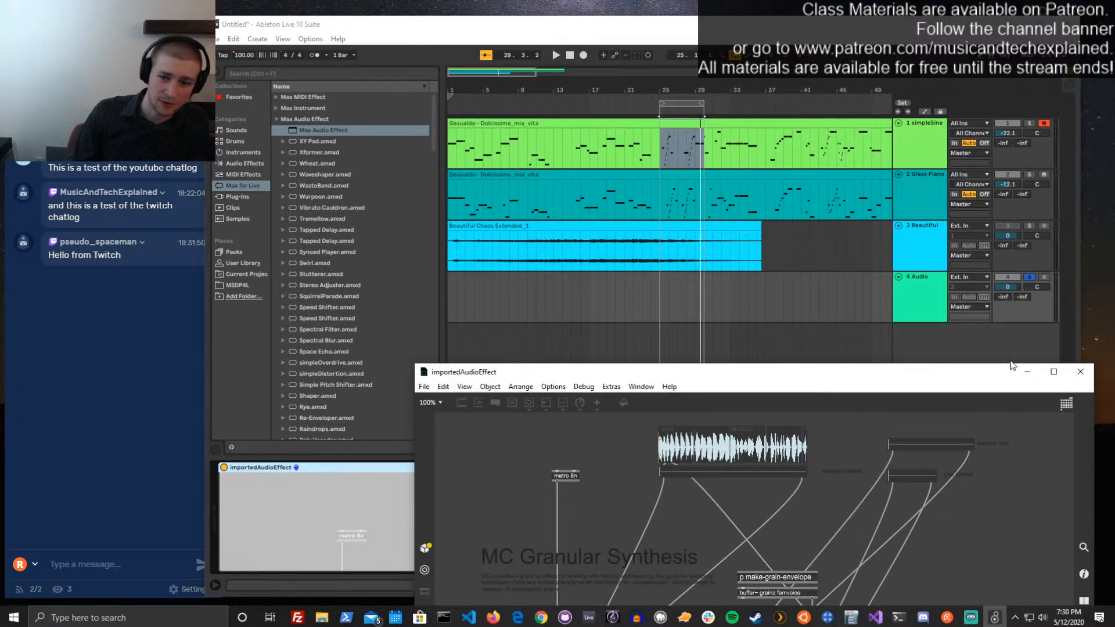
pyautogui.click(1080, 371)
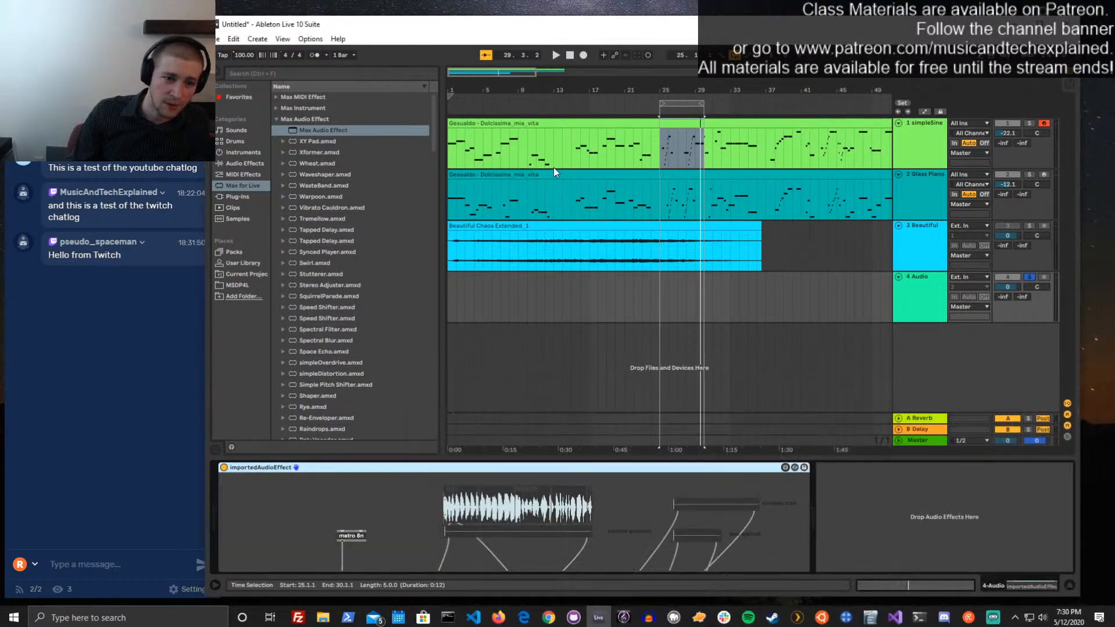
pyautogui.click(504, 101)
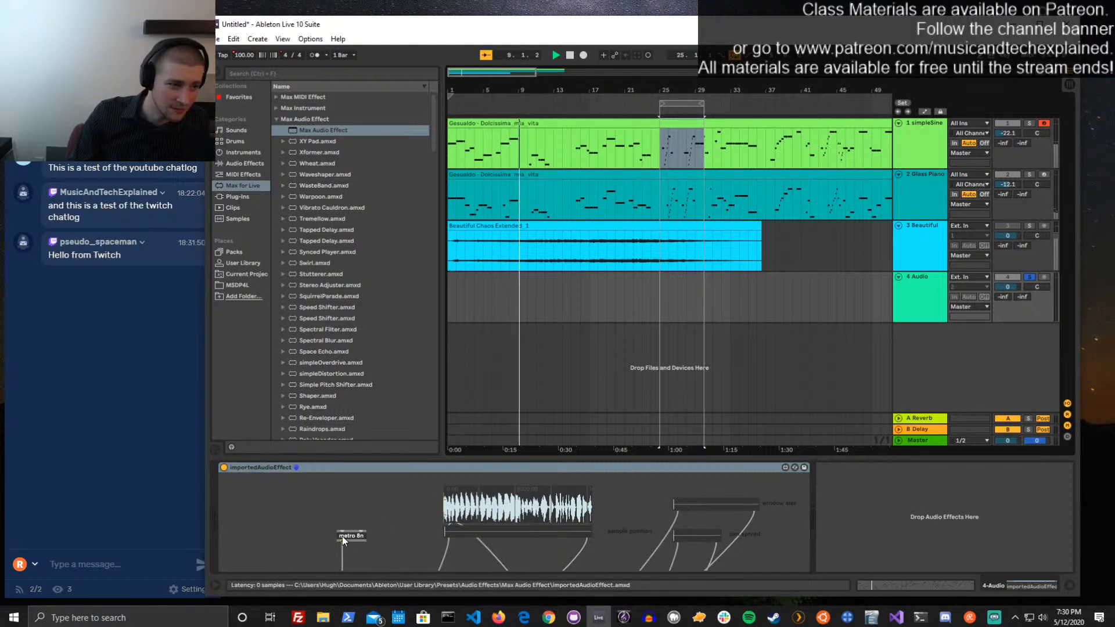
# Reopen the importedAudioEffect patch, open the metro object's help, and select its qmetro example
pyautogui.click(785, 469)
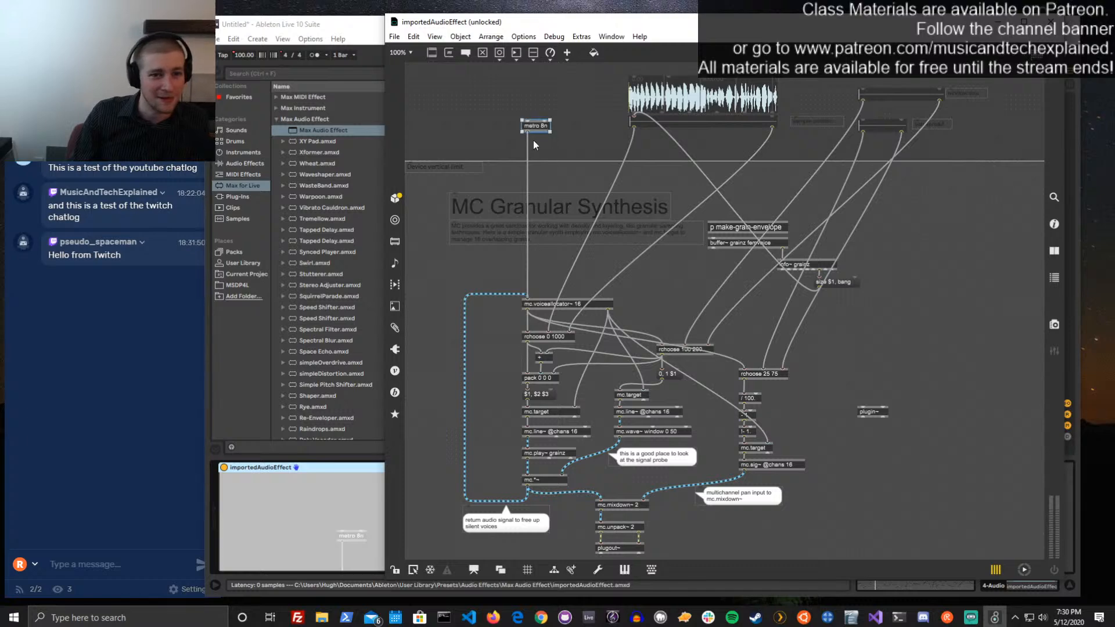
pyautogui.hotkey('ctrl', 'shift', 'h')
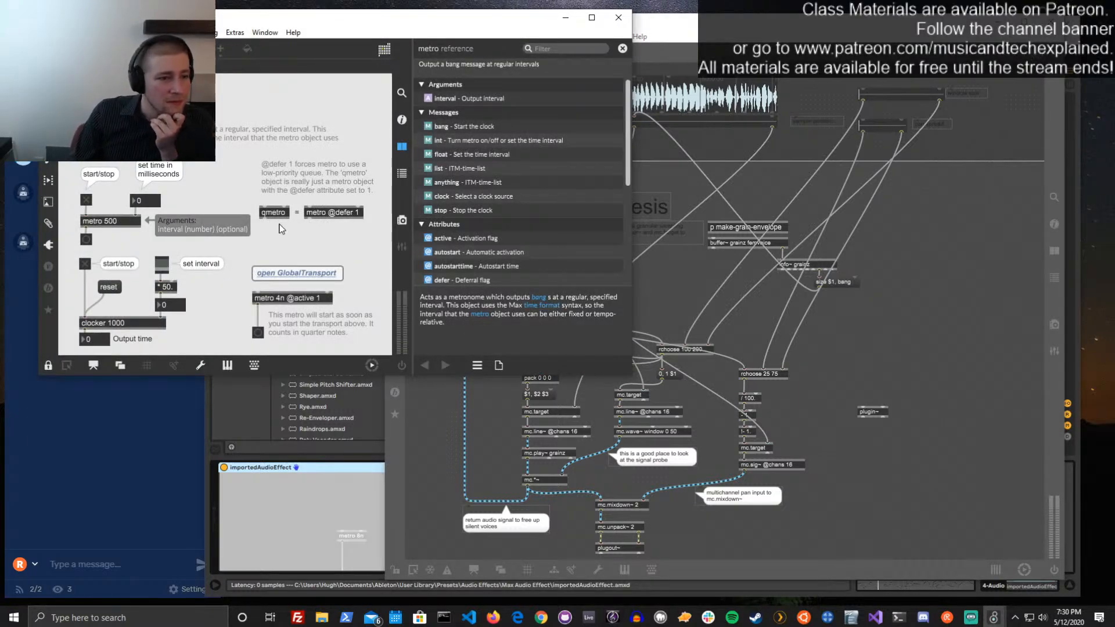
pyautogui.moveTo(330, 22); pyautogui.dragTo(563, 37)
pyautogui.click(514, 230)
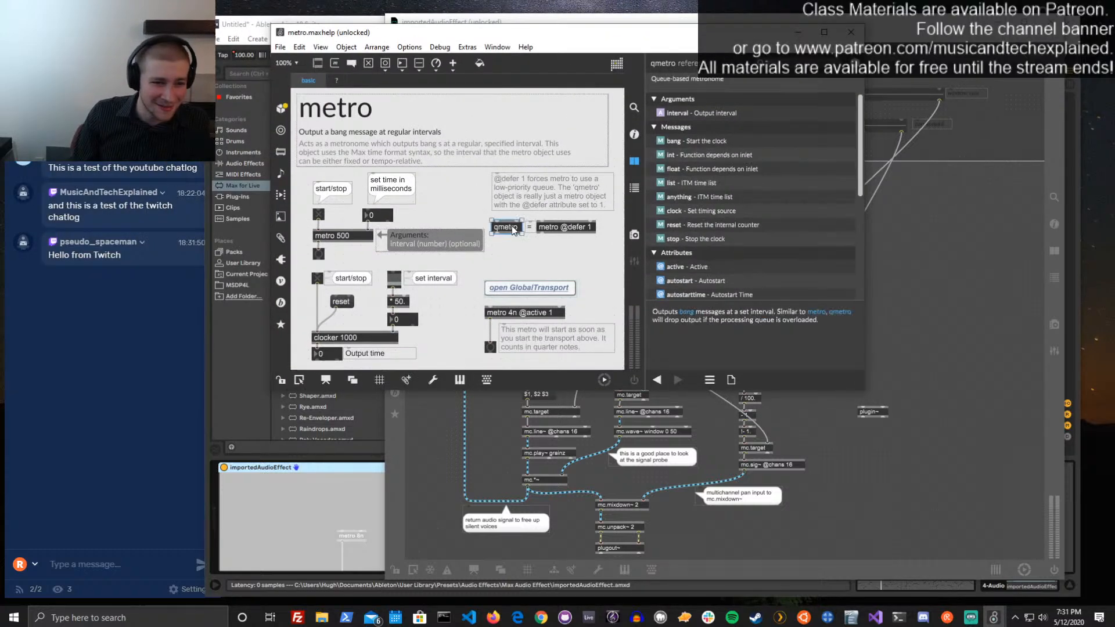
# Open the qmetro help, look through the attributes in its reference, and close both the qmetro and metro help windows
pyautogui.rightClick(507, 232)
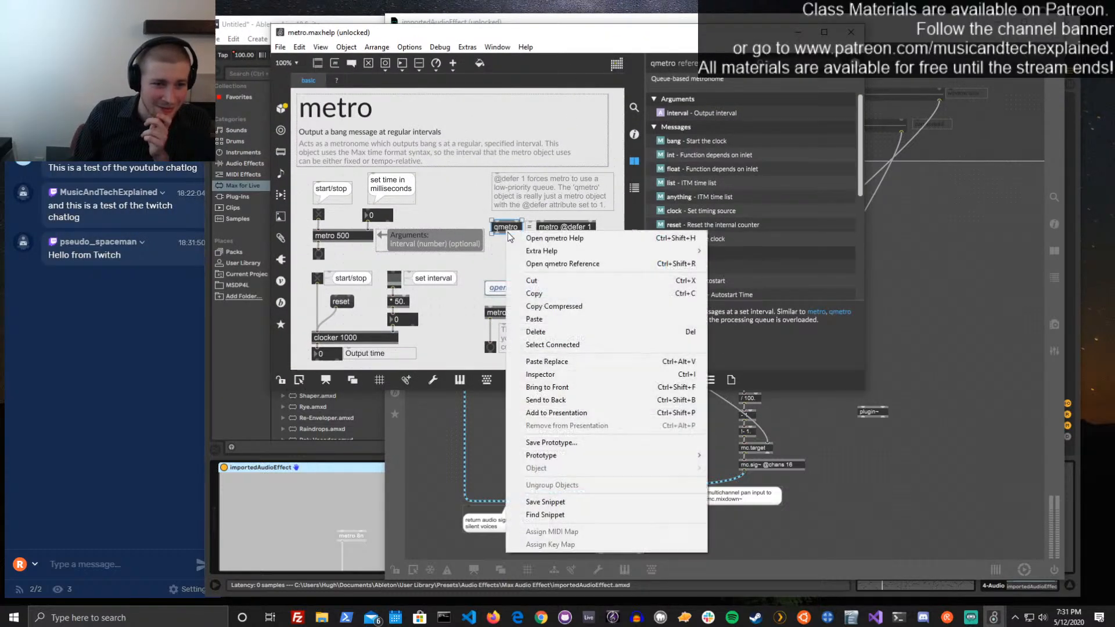
pyautogui.click(533, 240)
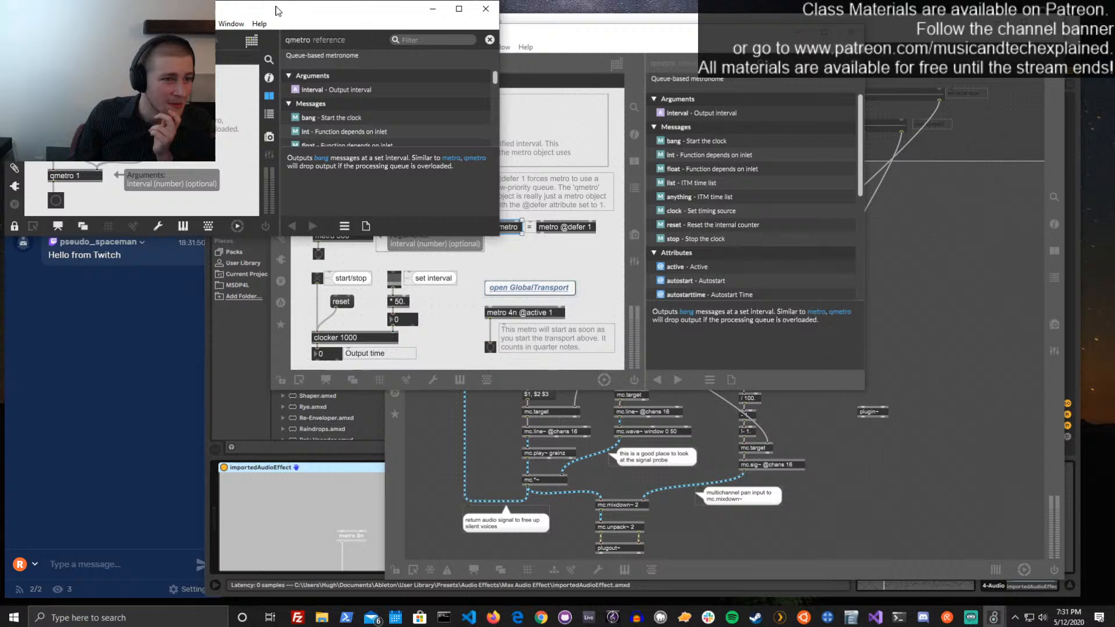
pyautogui.moveTo(277, 11); pyautogui.dragTo(663, 81)
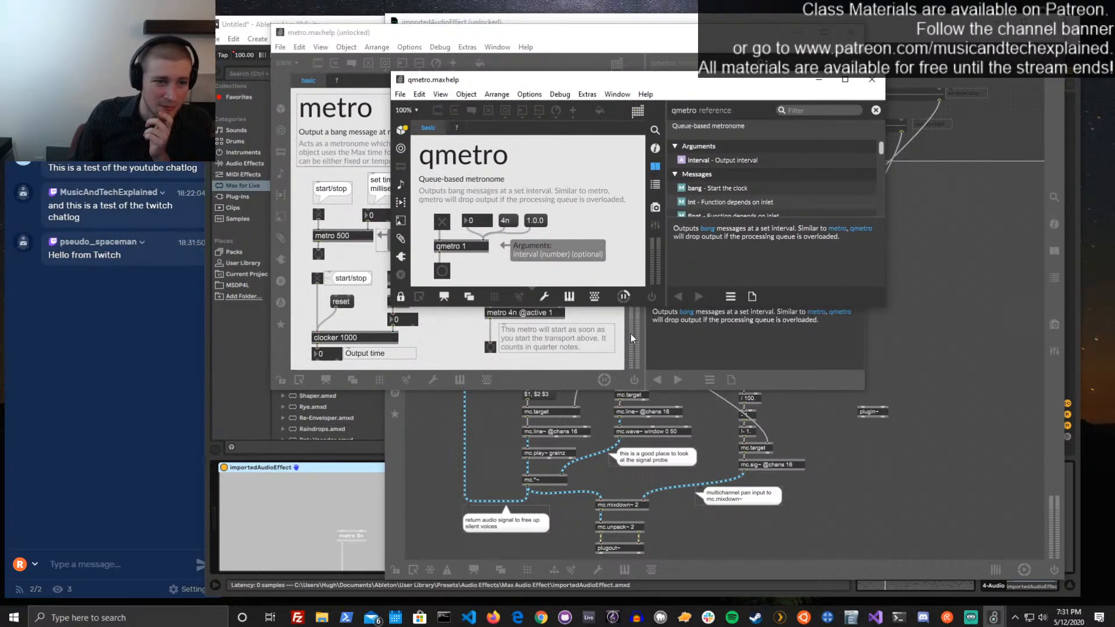
pyautogui.scroll(-5, 755, 203)
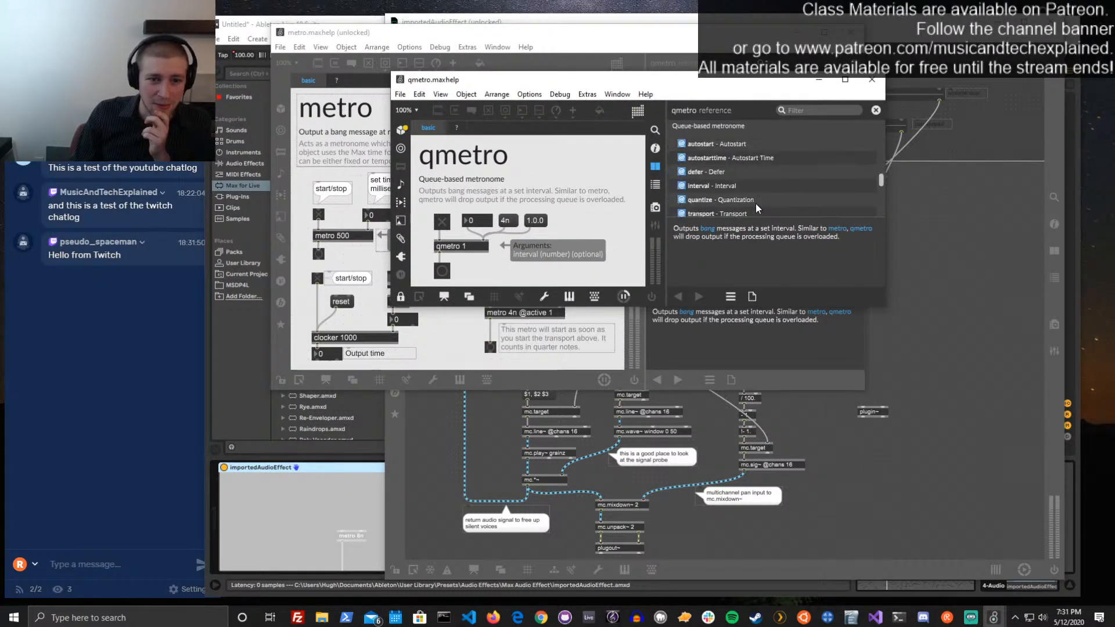
pyautogui.scroll(3, 755, 204)
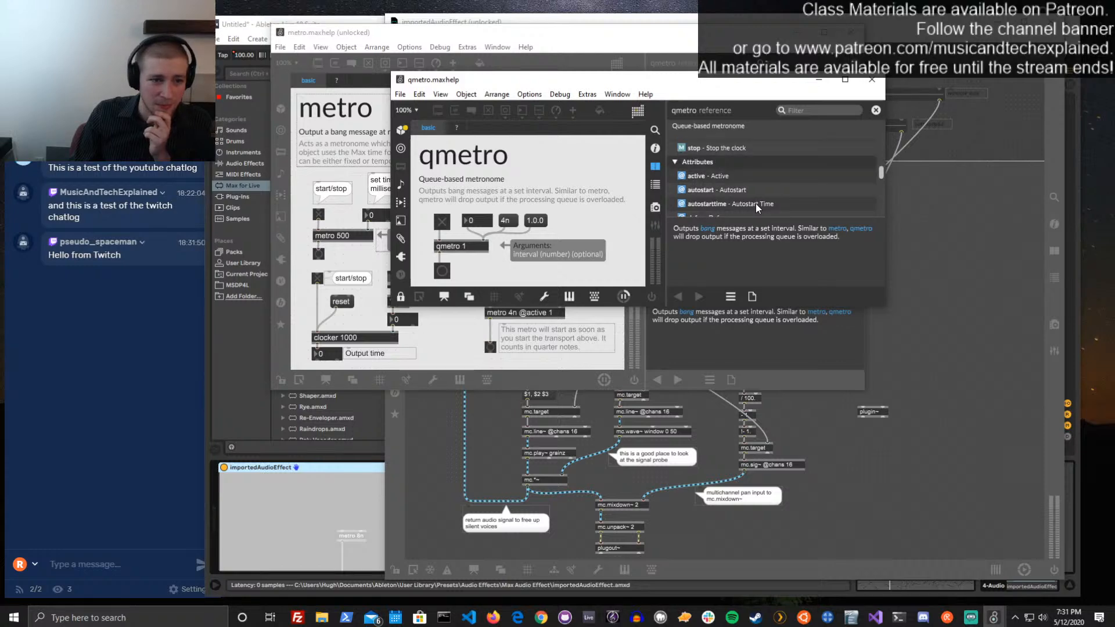
pyautogui.click(872, 80)
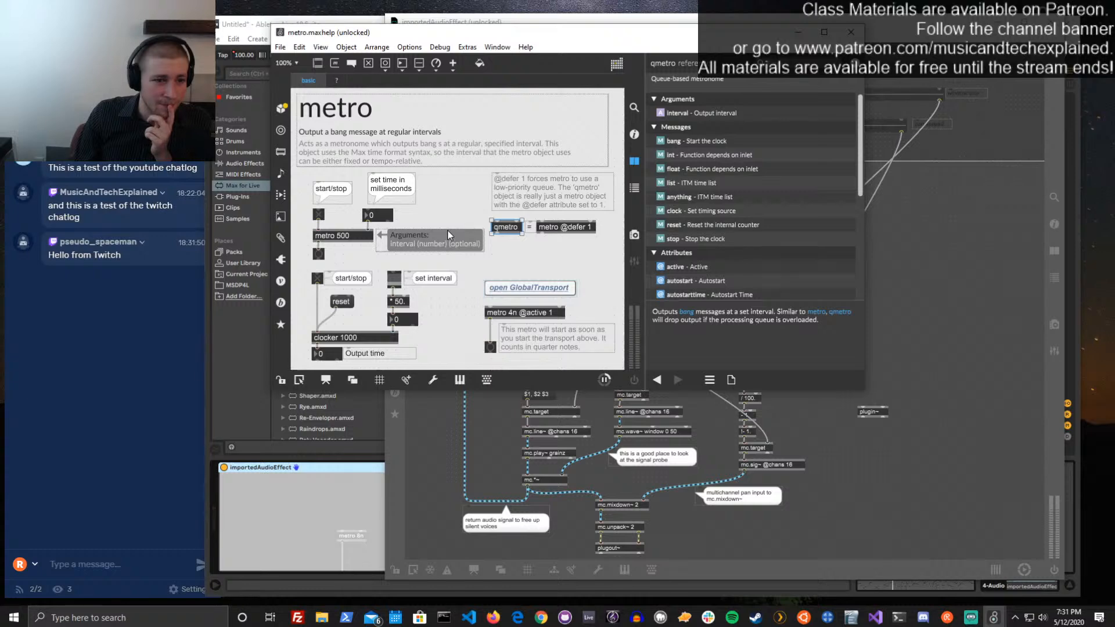
pyautogui.hotkey('ctrl', 'e')
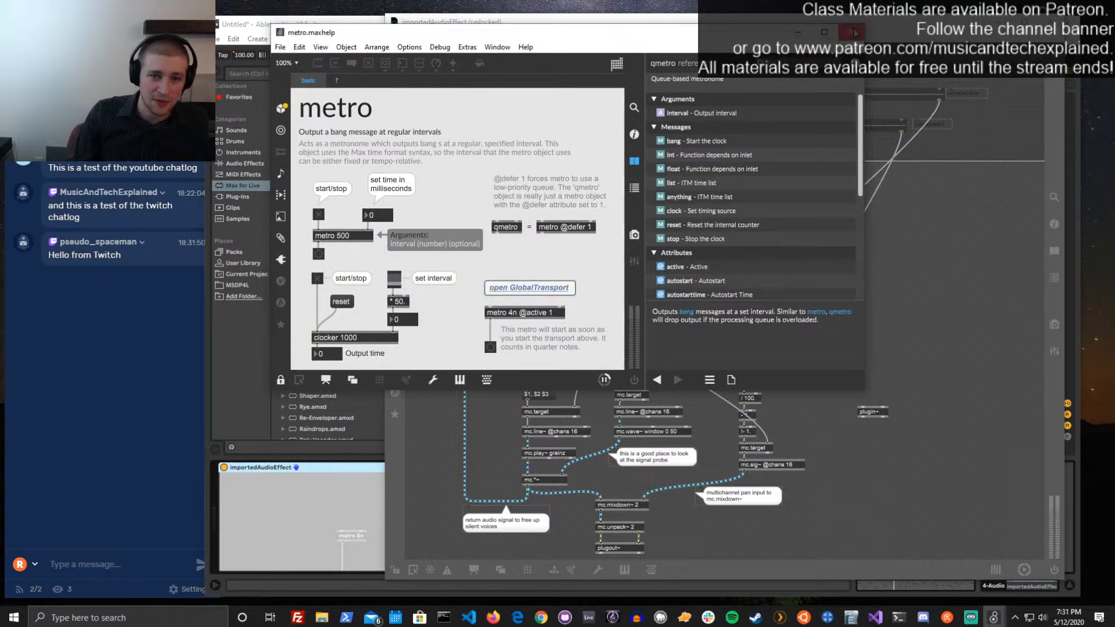
pyautogui.click(855, 32)
pyautogui.doubleClick(544, 128)
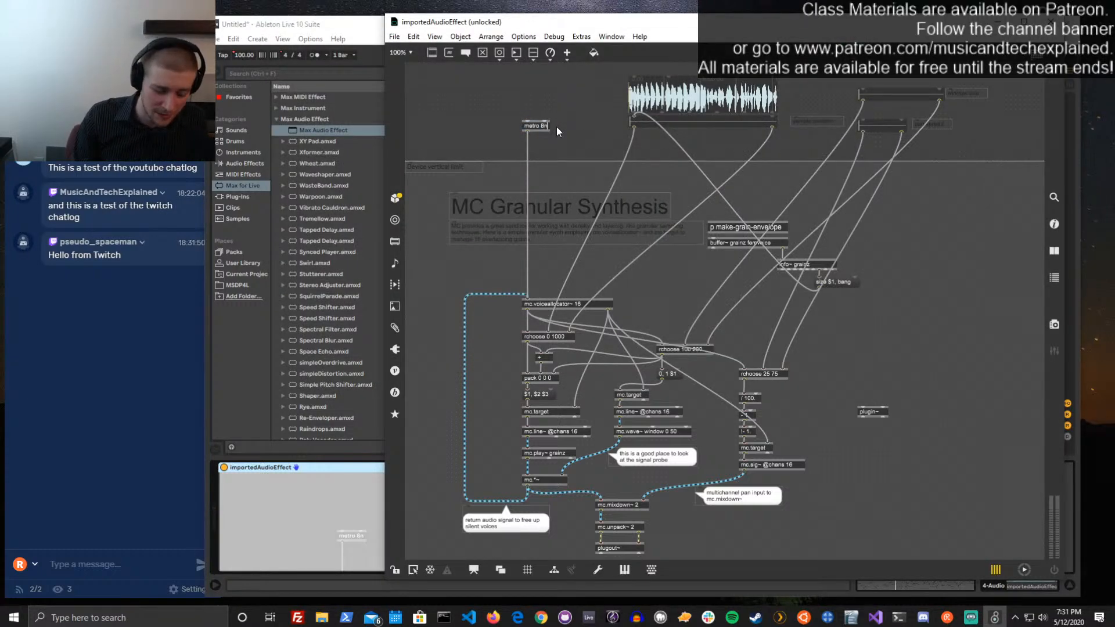
pyautogui.write('@lock 1')
pyautogui.click(587, 78)
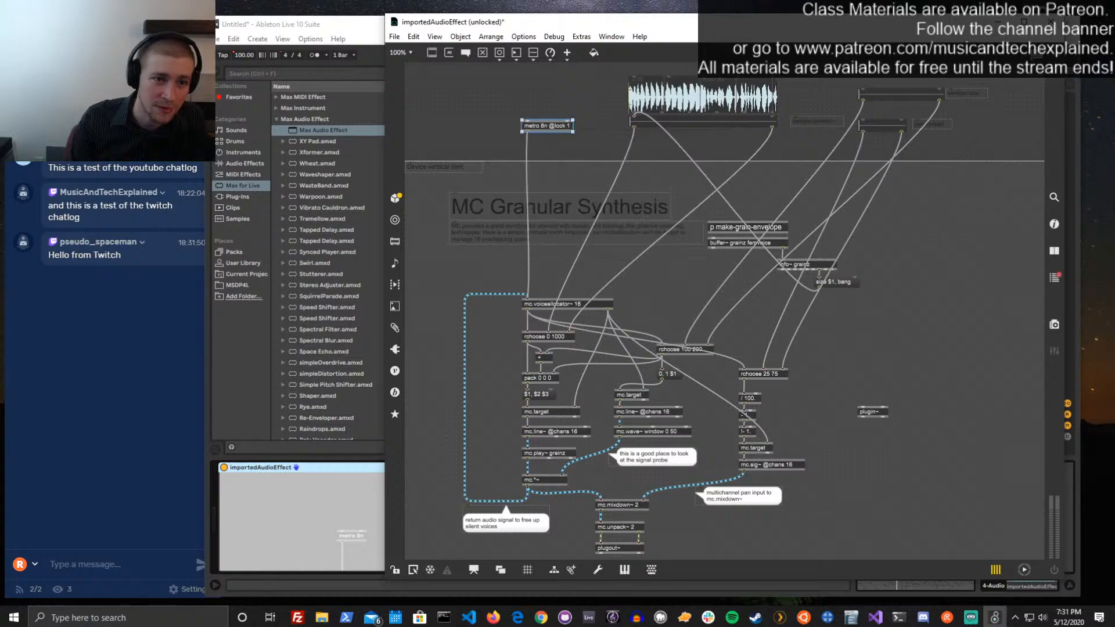
pyautogui.hotkey('ctrl', 'e')
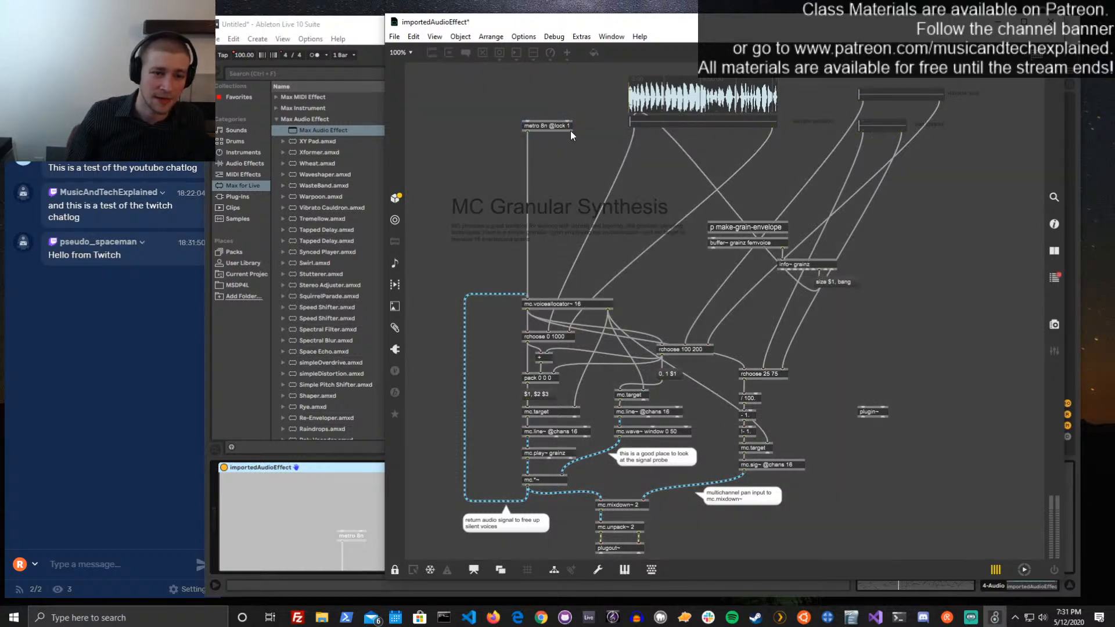
pyautogui.hotkey('ctrl', 'e')
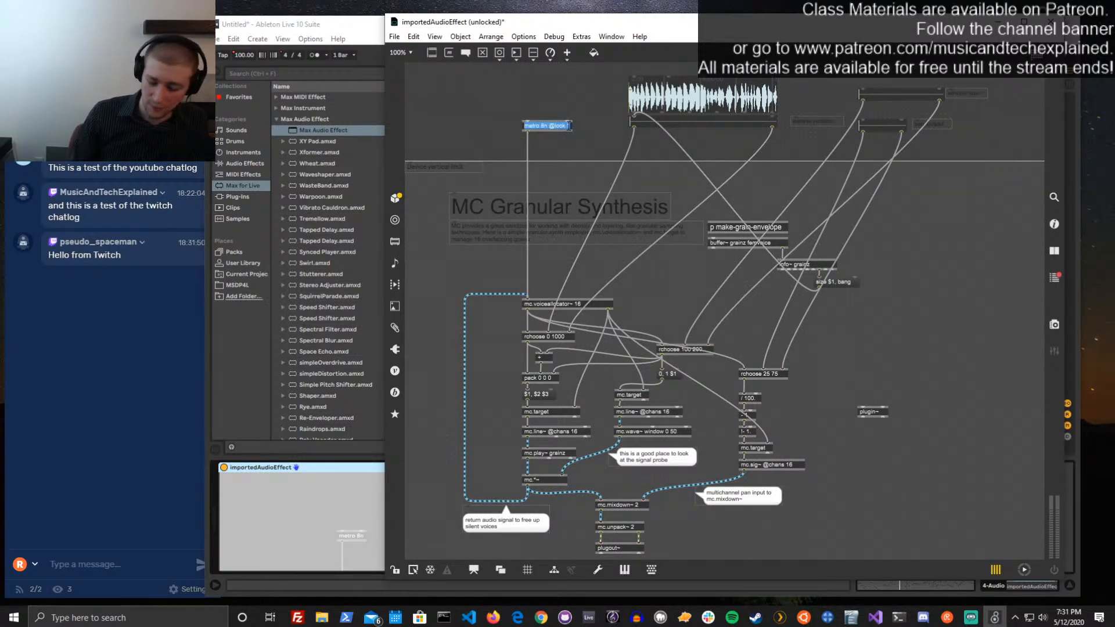
pyautogui.doubleClick(569, 127)
pyautogui.write('@active')
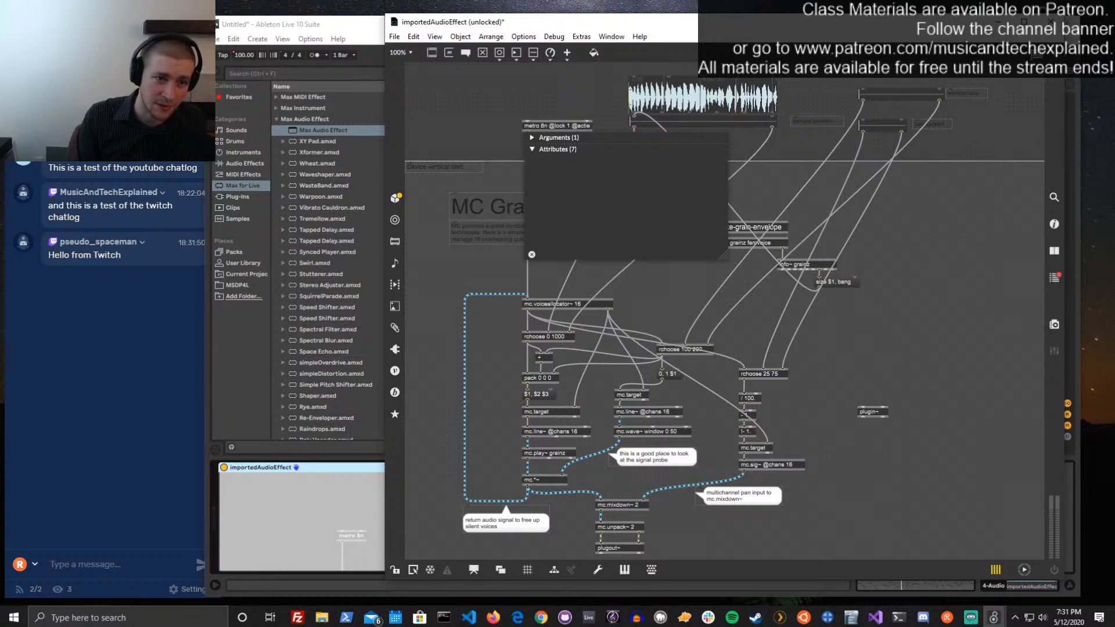
pyautogui.write(' 1')
pyautogui.press('Return')
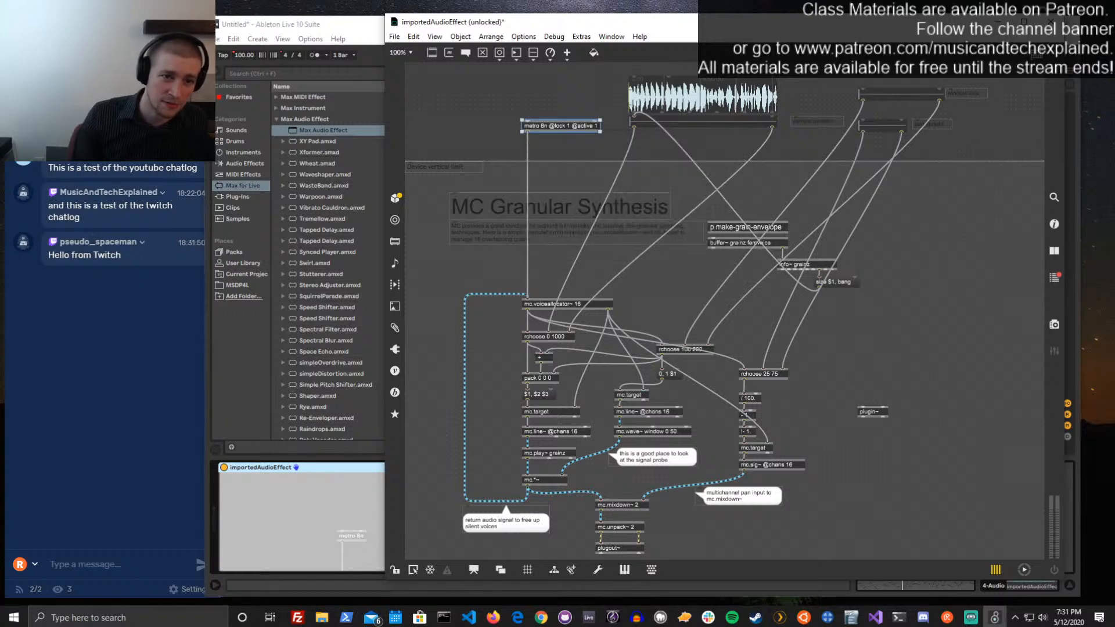
pyautogui.doubleClick(586, 128)
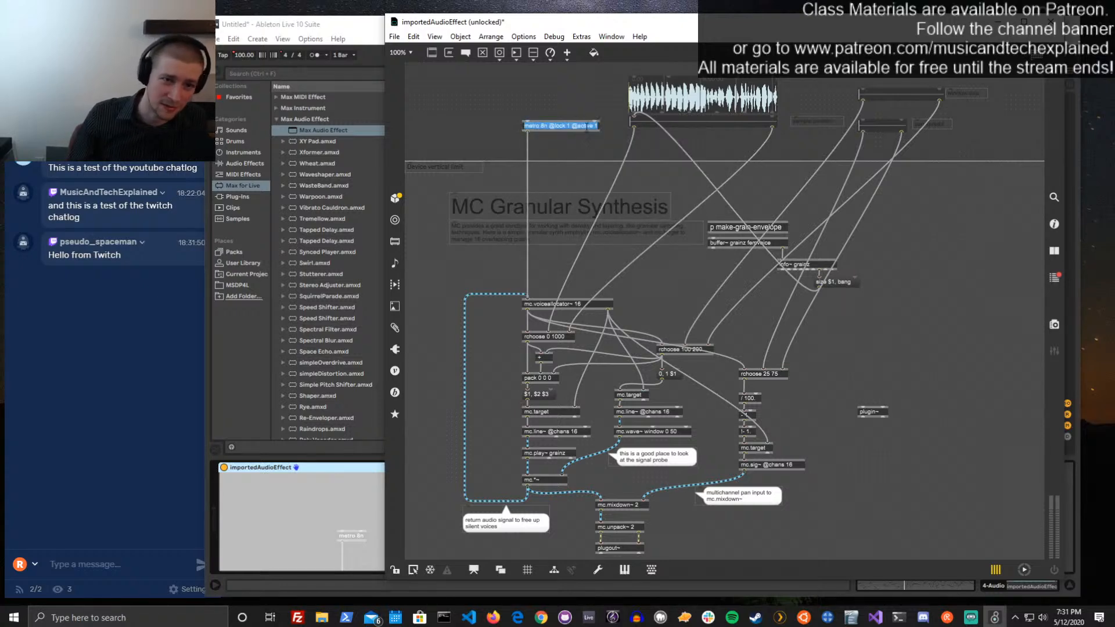
pyautogui.moveTo(572, 126); pyautogui.dragTo(627, 111)
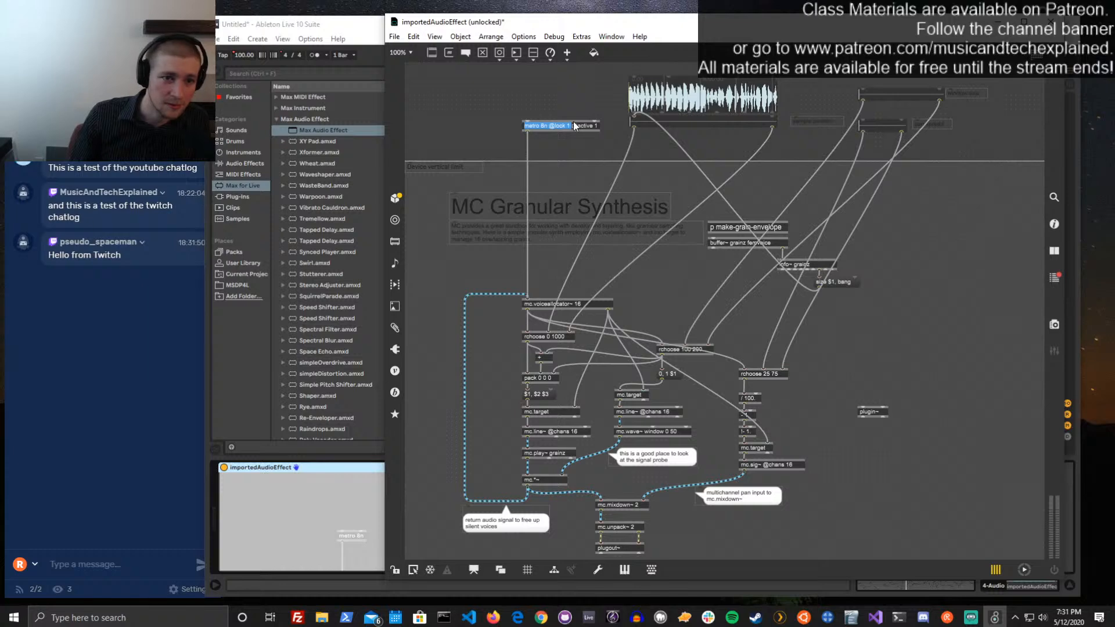
pyautogui.hotkey('ctrl', 'e')
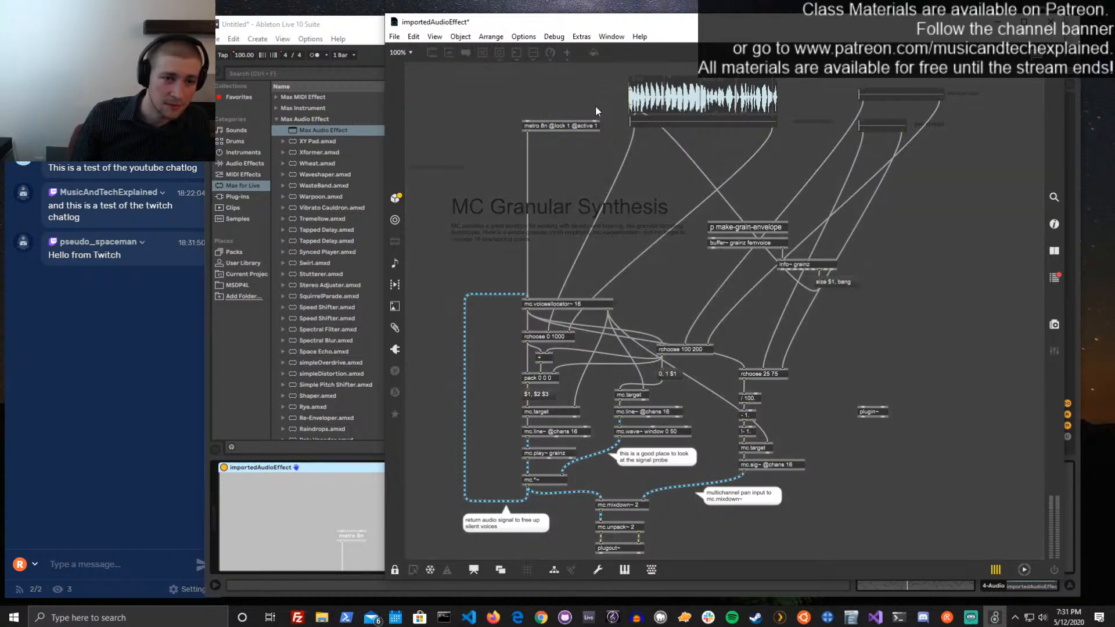
# Save the patch, play Live's arrangement from bar 25 to test the metro, and stop playback with the device editor closed
pyautogui.moveTo(574, 22); pyautogui.dragTo(716, 206)
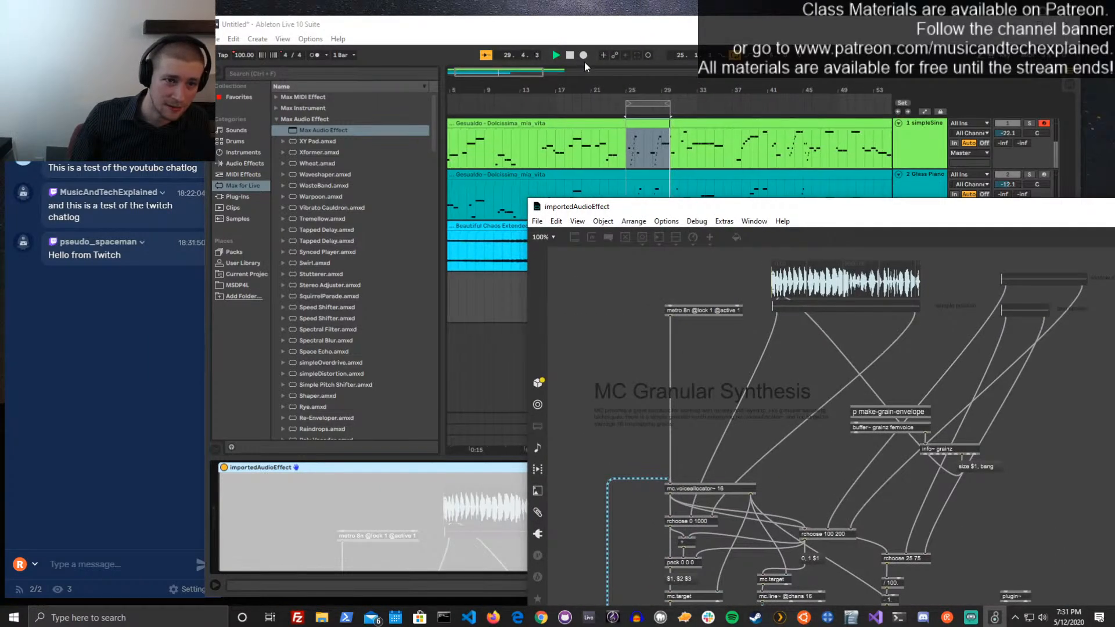
pyautogui.click(572, 56)
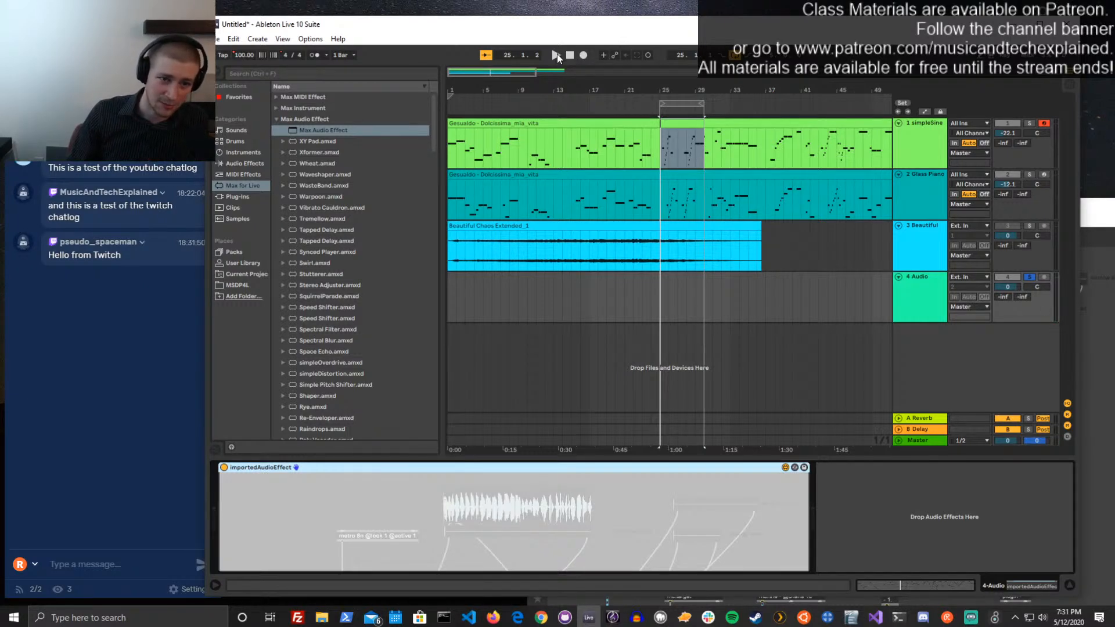
pyautogui.click(556, 54)
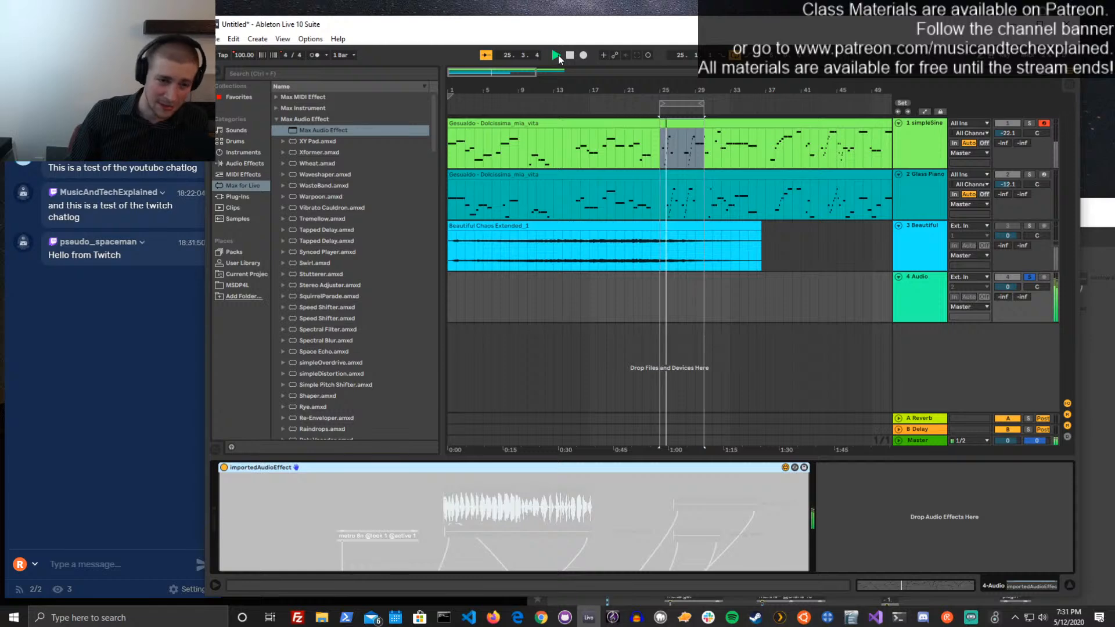
pyautogui.click(569, 55)
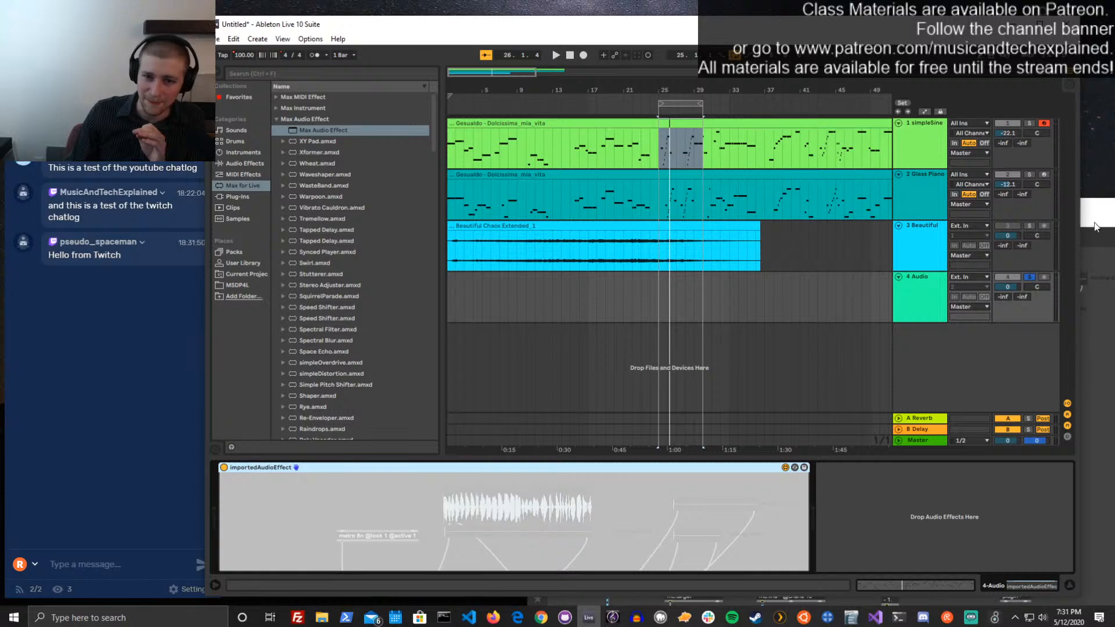
pyautogui.moveTo(1085, 211); pyautogui.dragTo(864, 56)
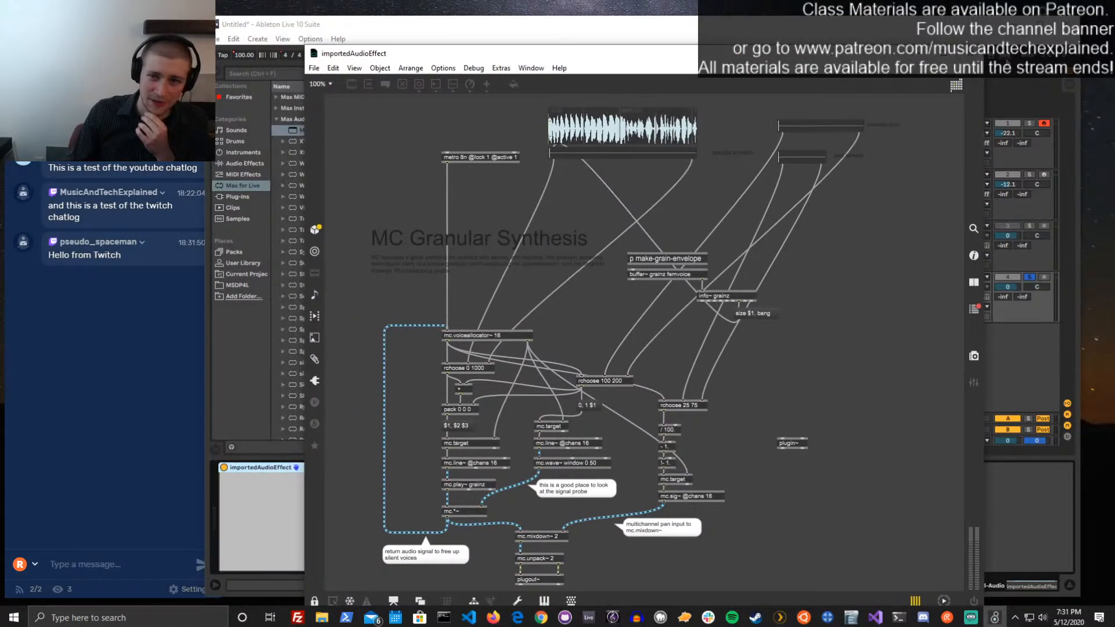
pyautogui.click(971, 54)
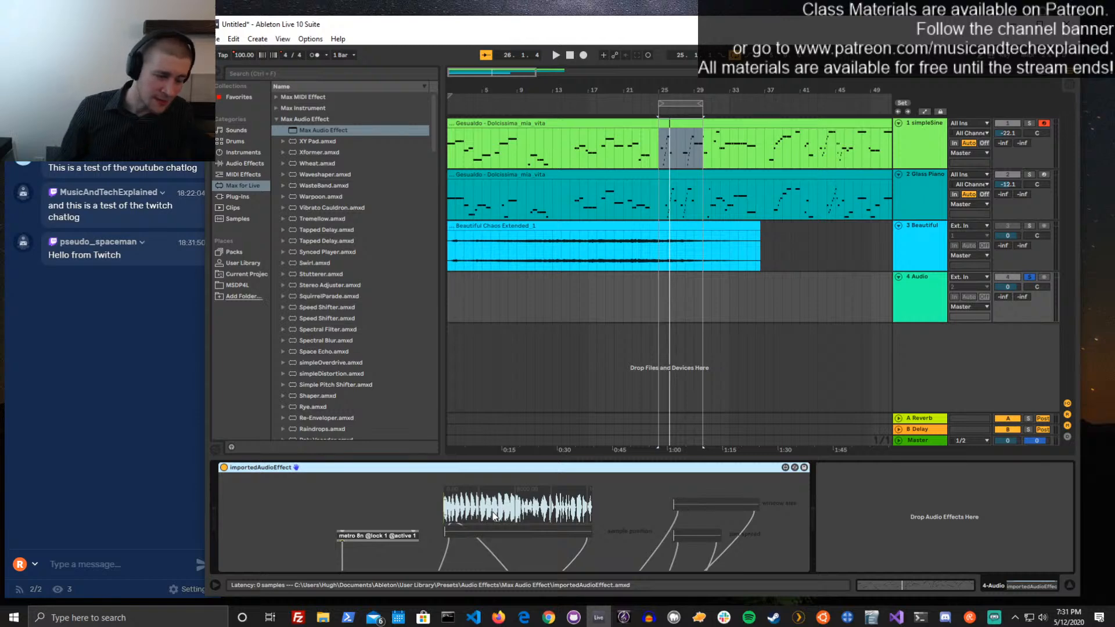
pyautogui.click(784, 468)
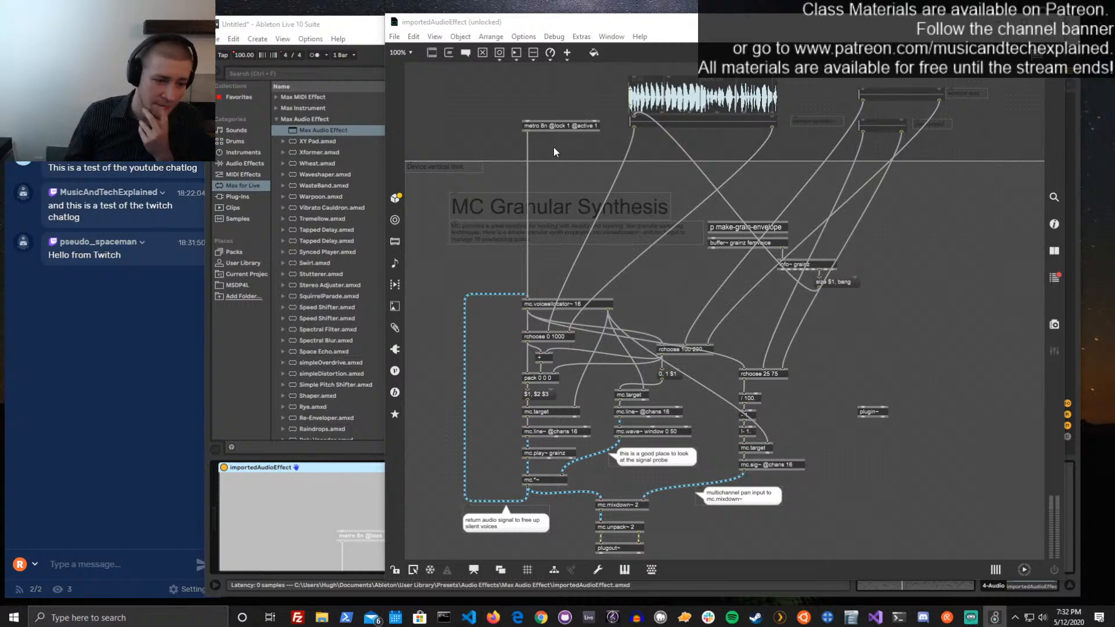
pyautogui.click(1051, 22)
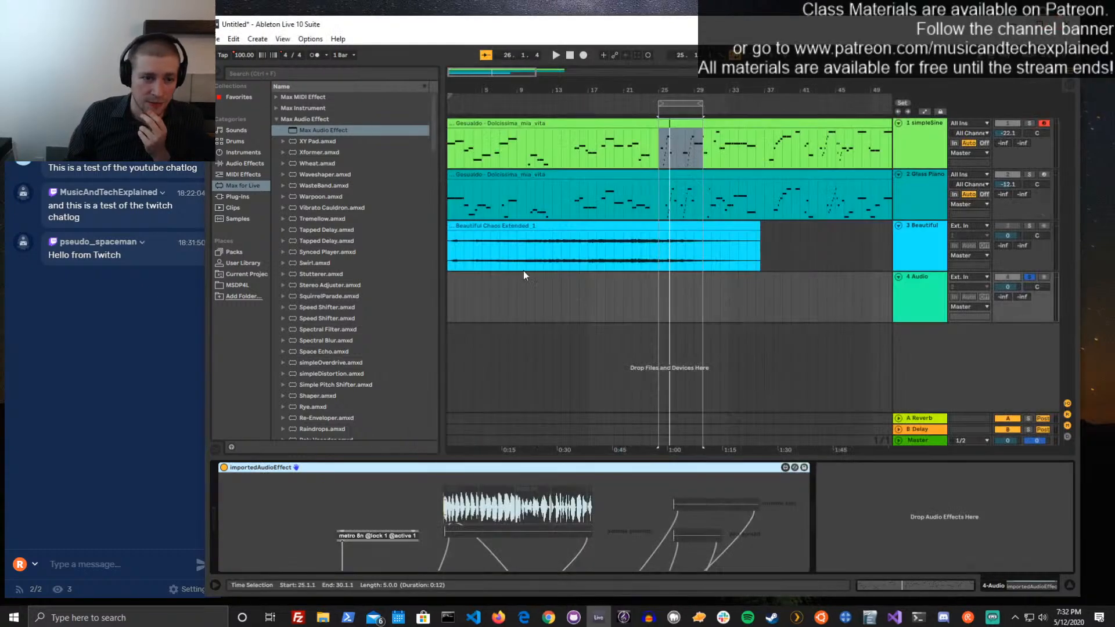
# Play the arrangement again, set Live's tempo to 153 BPM to test the metro's sync, and stop playback
pyautogui.click(555, 58)
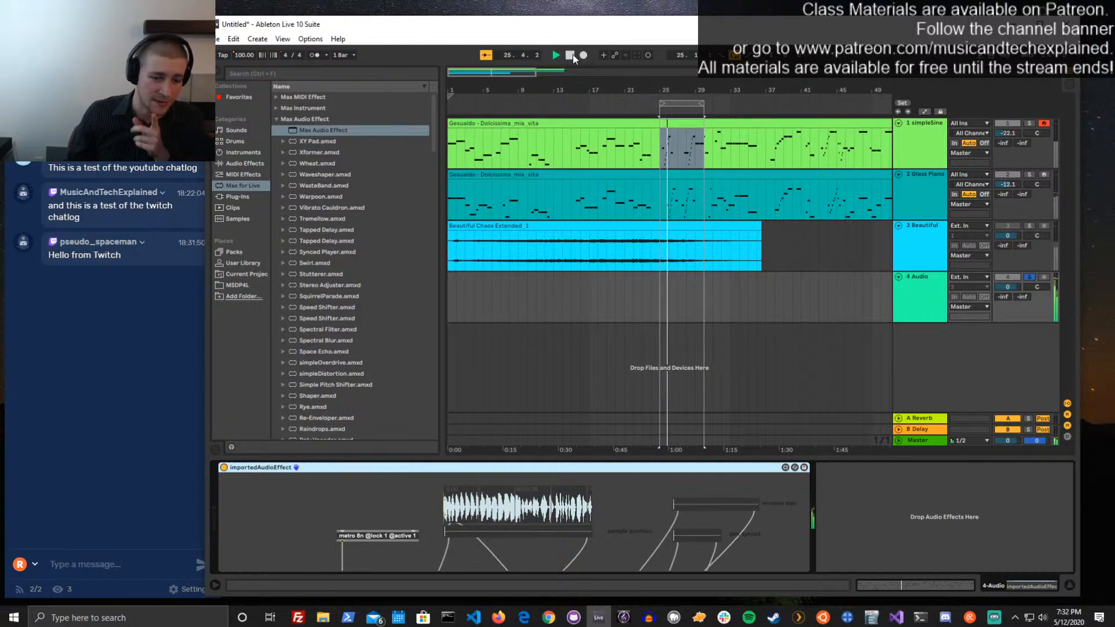
pyautogui.click(572, 56)
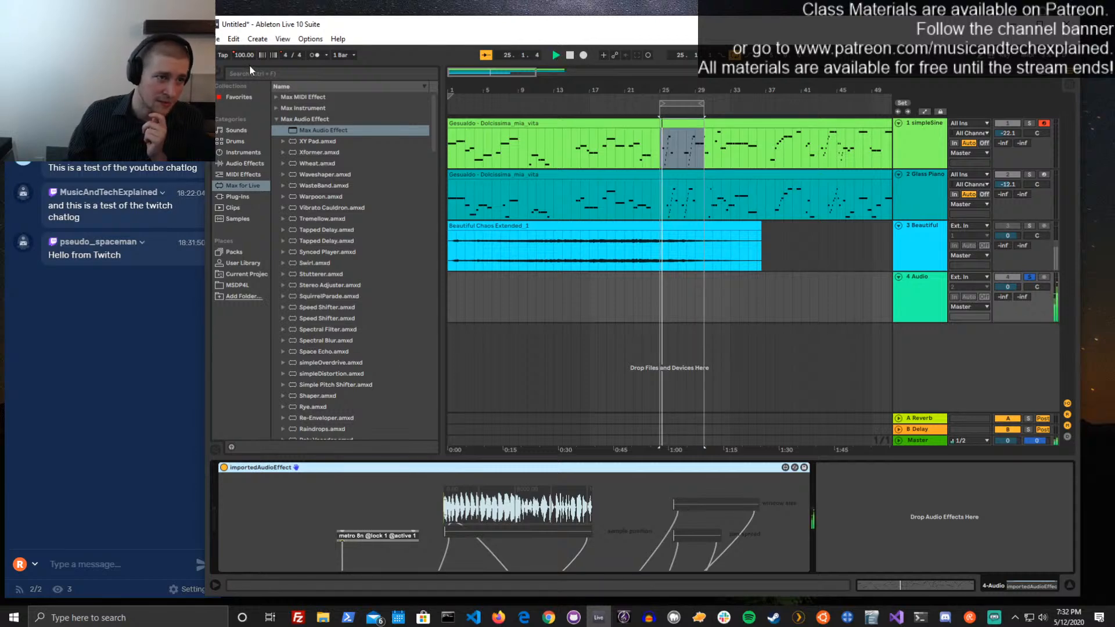
pyautogui.moveTo(240, 55); pyautogui.dragTo(239, 0)
pyautogui.moveTo(250, 56); pyautogui.dragTo(250, 69)
pyautogui.click(570, 56)
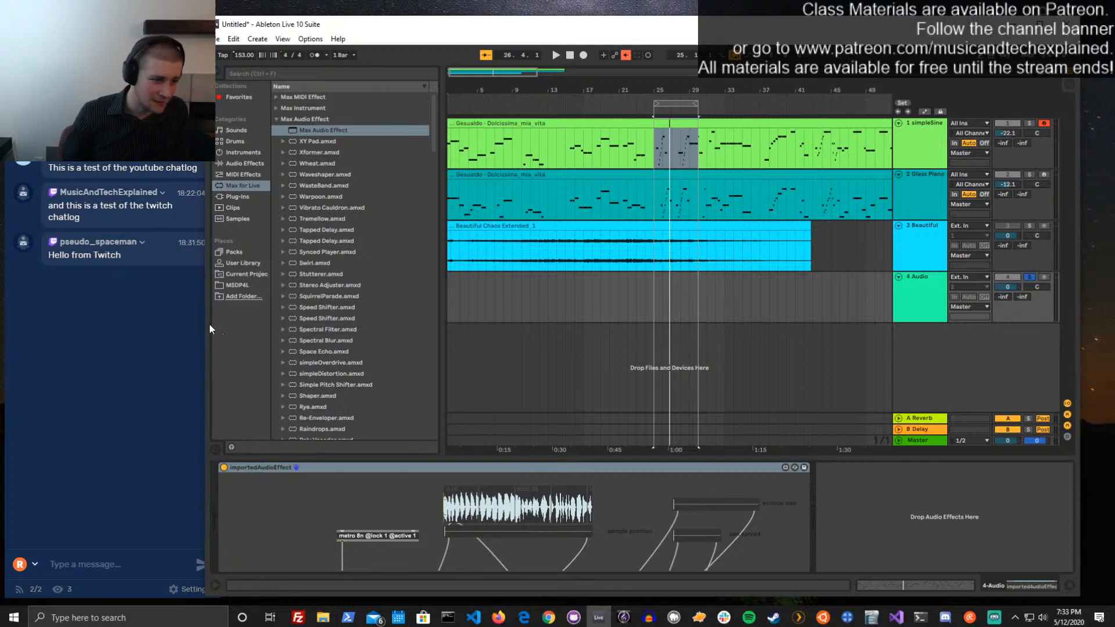
# Reopen the device editor and move the p make-grain-envelope object slightly higher above buffer~
pyautogui.moveTo(206, 324)
pyautogui.mouseDown()
pyautogui.moveTo(241, 324)
pyautogui.moveTo(221, 325)
pyautogui.mouseUp()
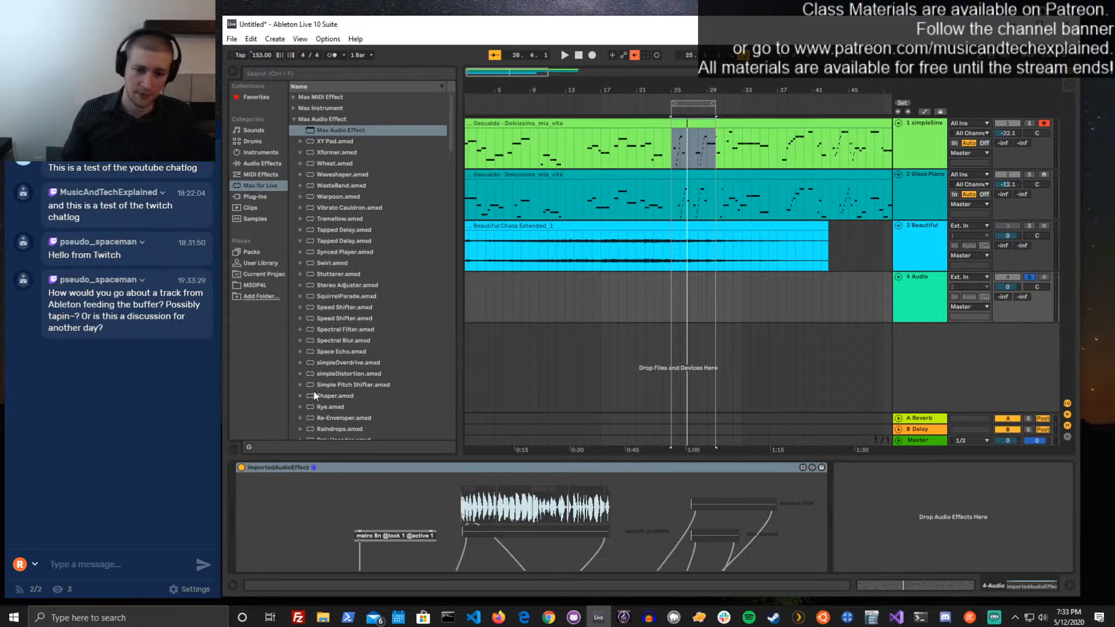
pyautogui.click(804, 467)
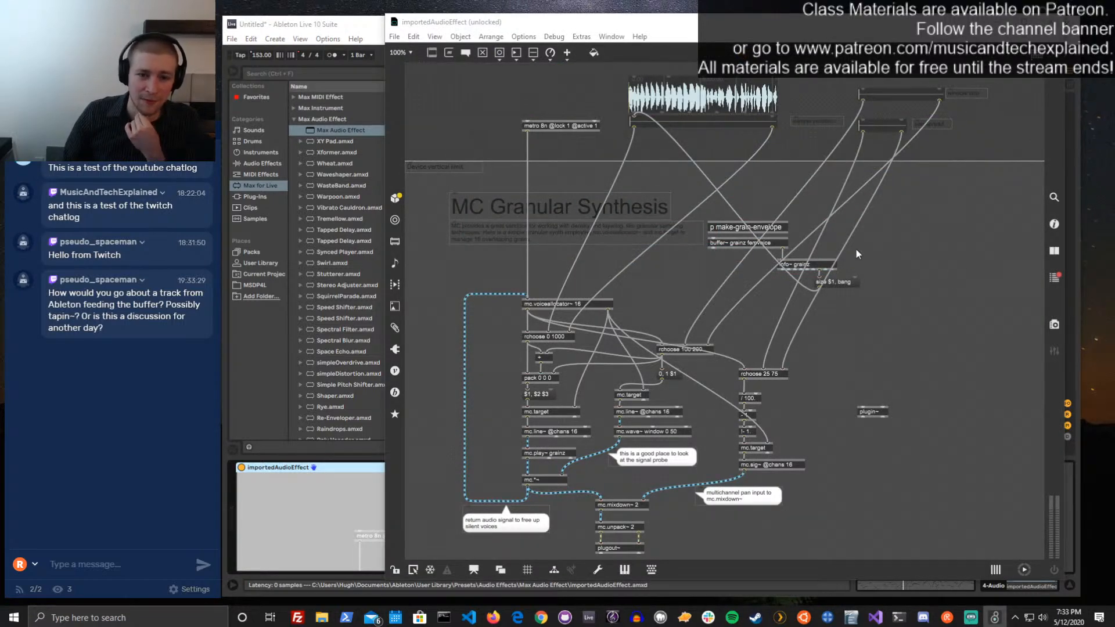
pyautogui.moveTo(755, 231); pyautogui.dragTo(755, 220)
pyautogui.doubleClick(749, 216)
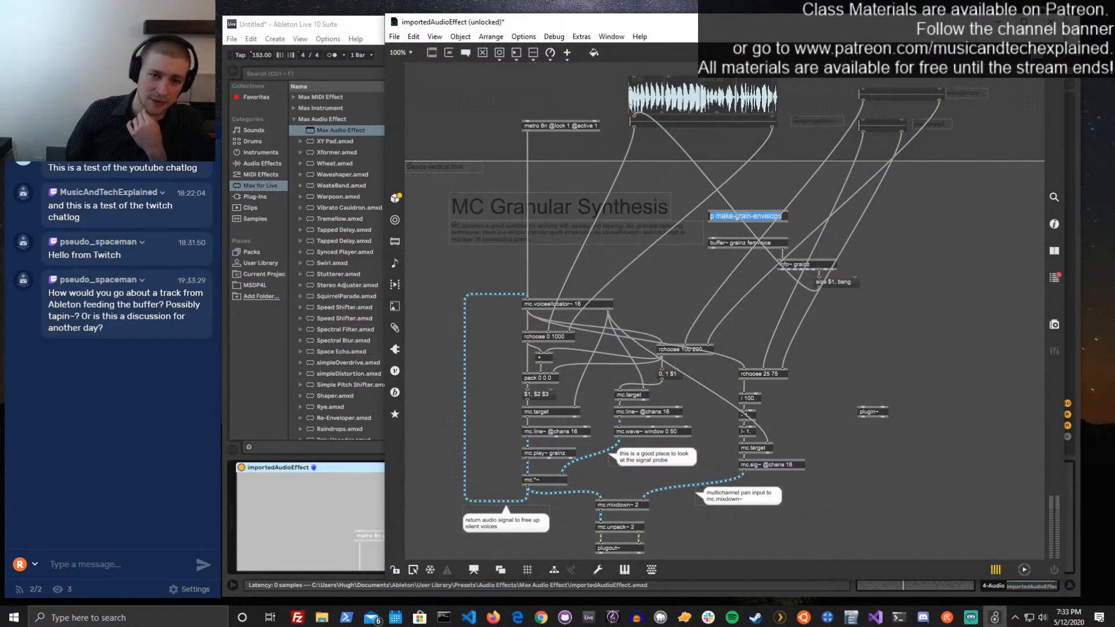
pyautogui.click(957, 214)
# Widen the editor window and add a live.drop object beside the sliders above the device's vertical limit, enlarging its drop area
pyautogui.moveTo(385, 152); pyautogui.dragTo(240, 152)
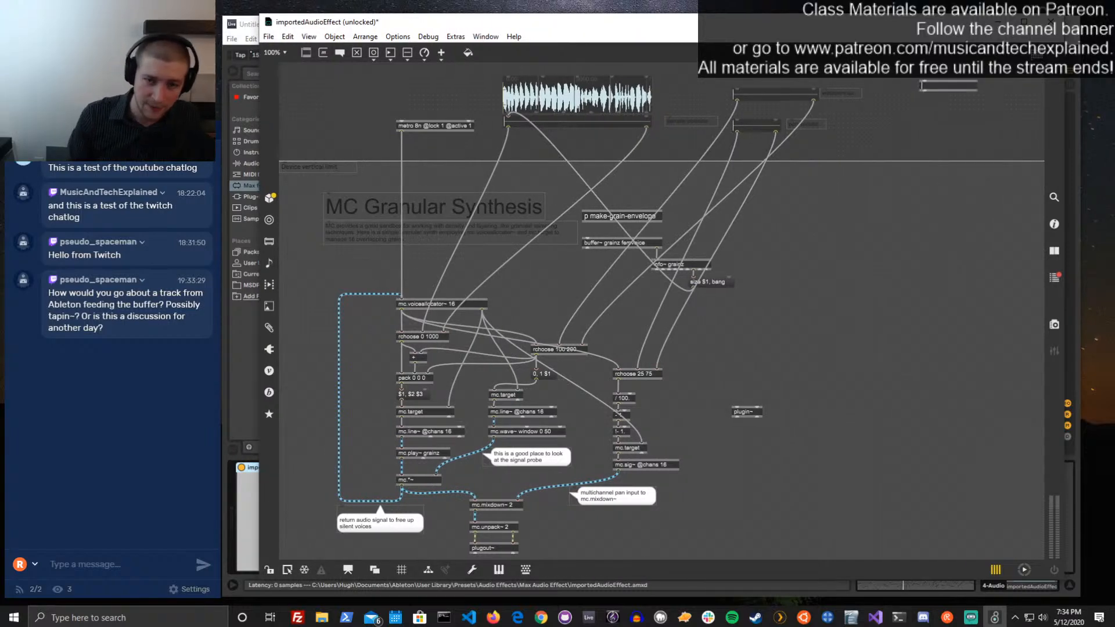
pyautogui.write('live.drop')
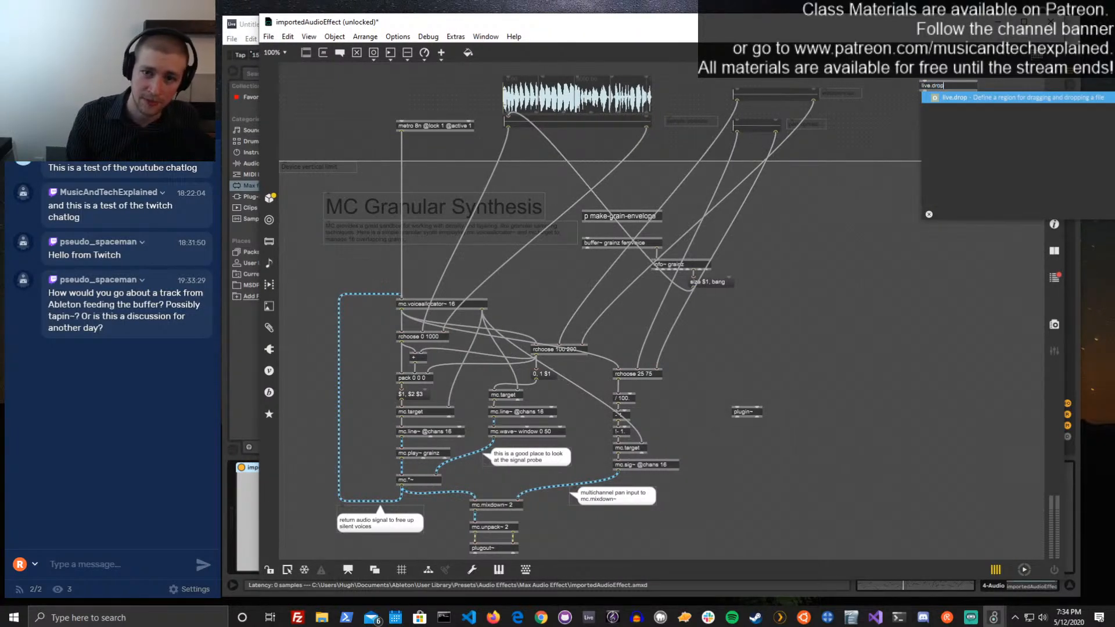
pyautogui.click(885, 131)
pyautogui.moveTo(966, 105); pyautogui.dragTo(1012, 141)
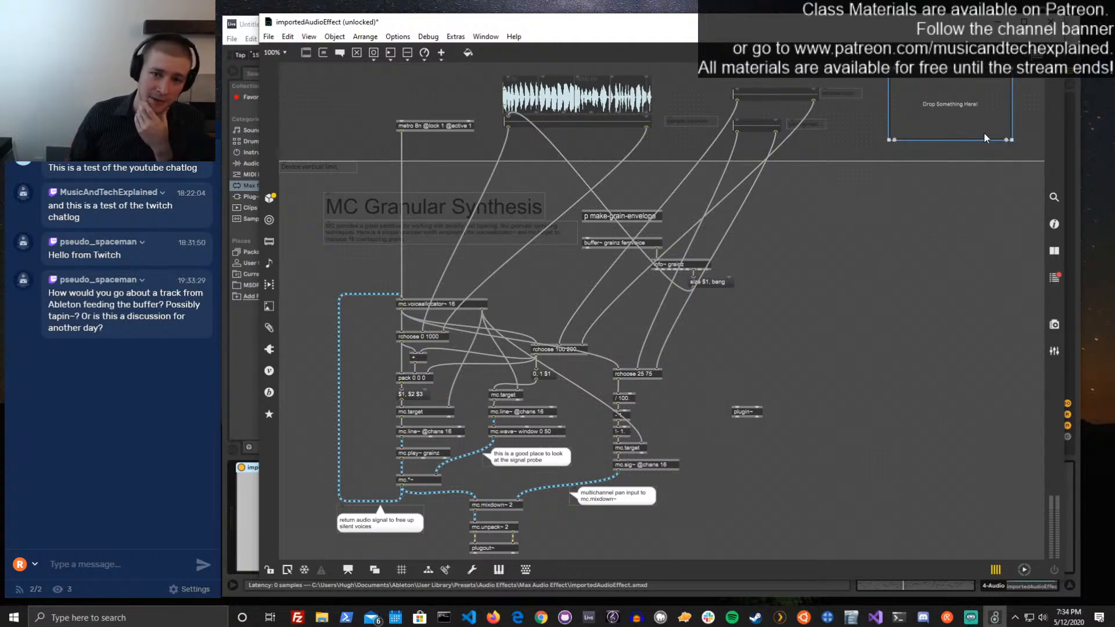
pyautogui.click(878, 182)
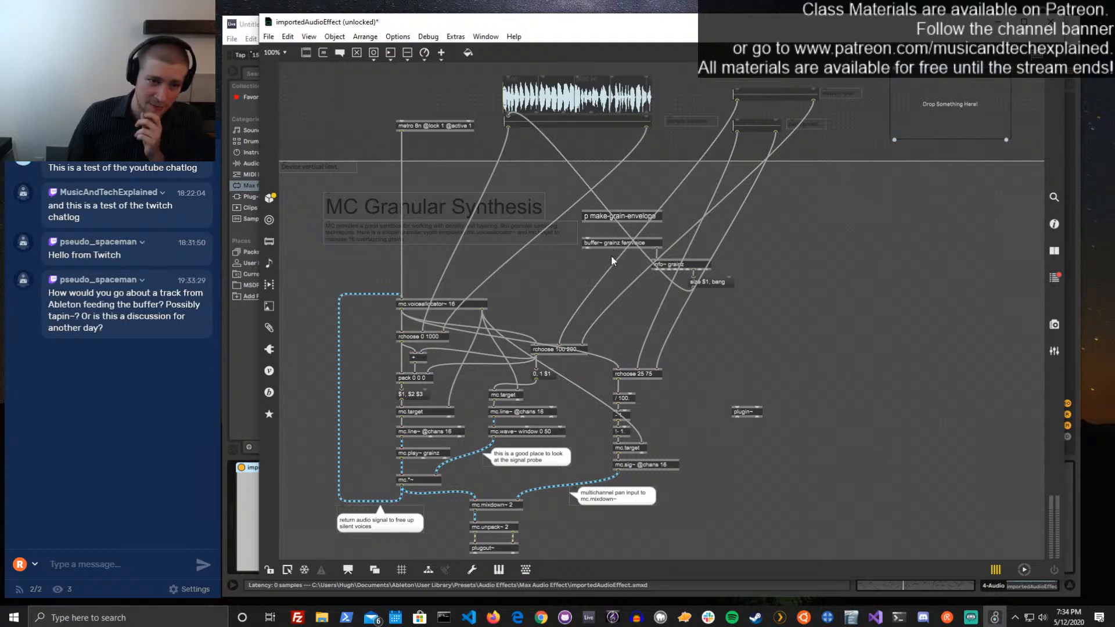
# Move the buffer~ grainz, info~ and size message group beneath the drop area and add a prepend replace object above buffer~
pyautogui.moveTo(719, 297); pyautogui.dragTo(838, 234)
pyautogui.click(853, 196)
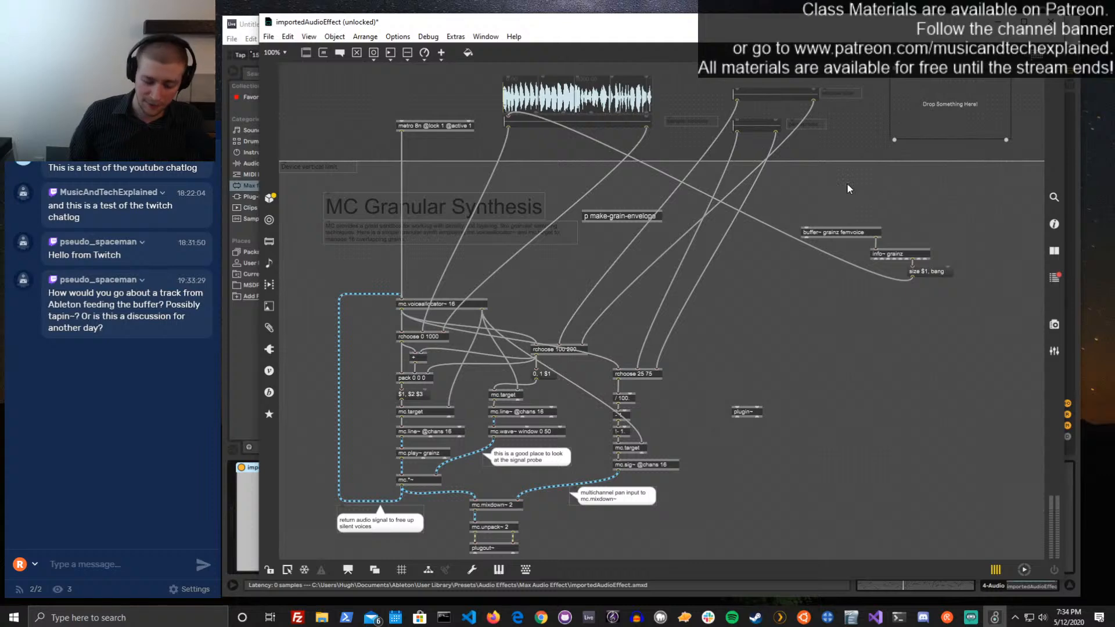
pyautogui.write('n')
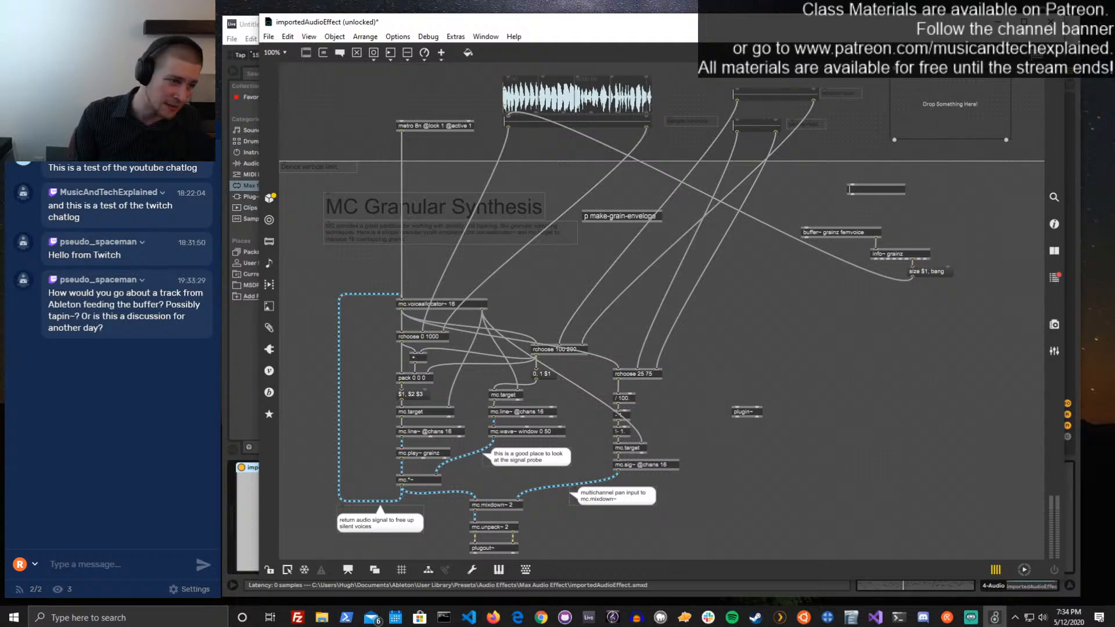
pyautogui.write('prepend')
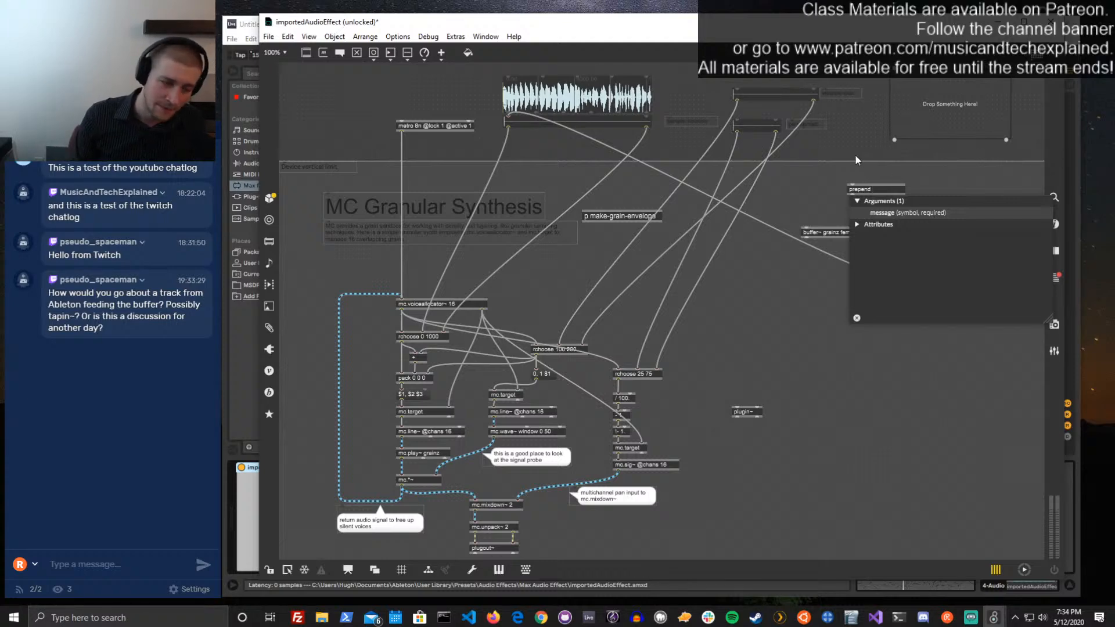
pyautogui.write('replace')
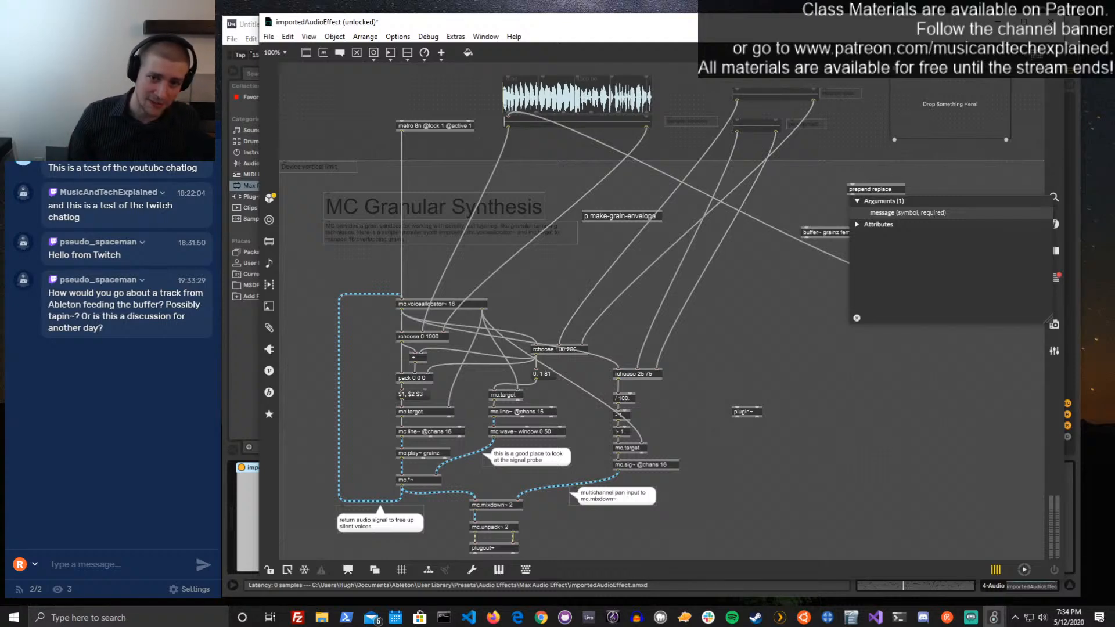
pyautogui.click(859, 135)
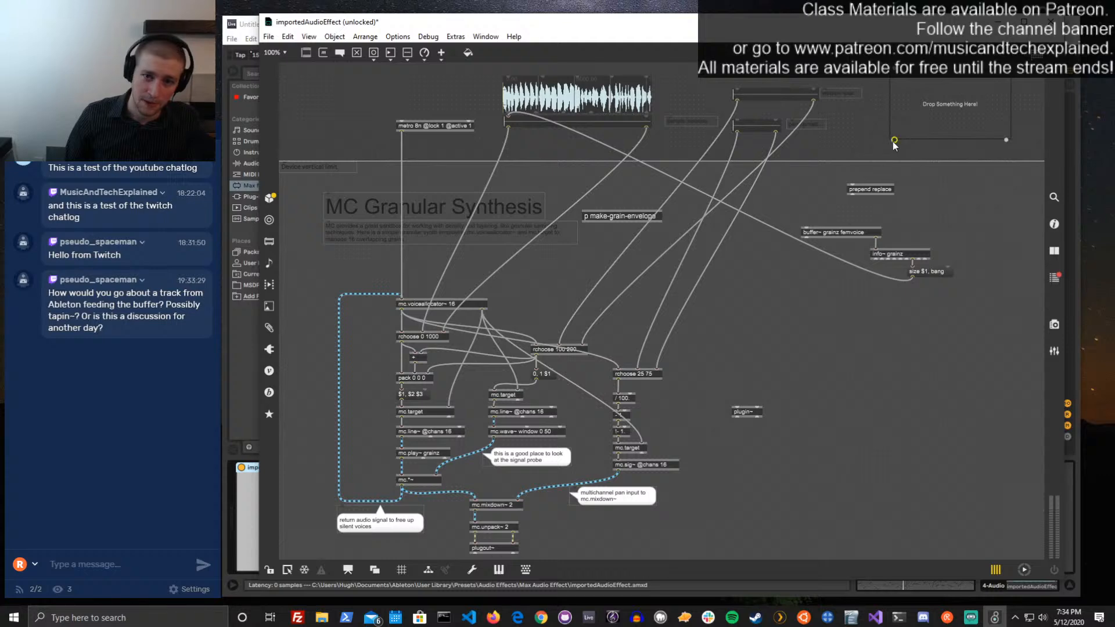
# Connect live.drop's first outlet through prepend replace to buffer~ grainz, save and lock the patch, and close the device editor
pyautogui.moveTo(895, 140); pyautogui.dragTo(824, 211)
pyautogui.hotkey('ctrl', 's')
pyautogui.hotkey('ctrl', 'e')
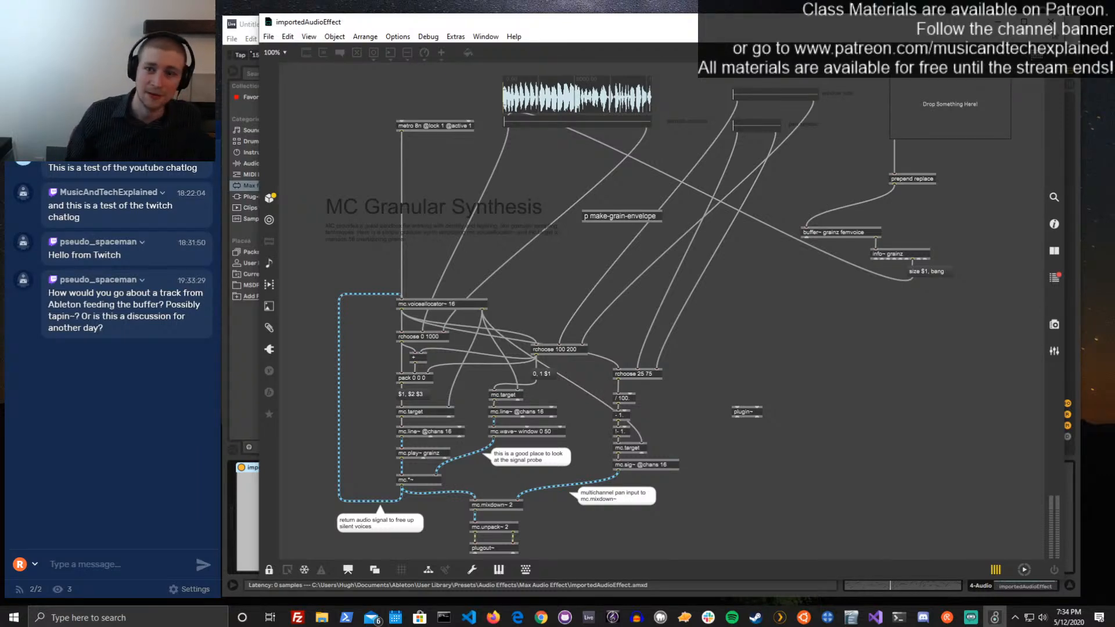
pyautogui.click(1051, 22)
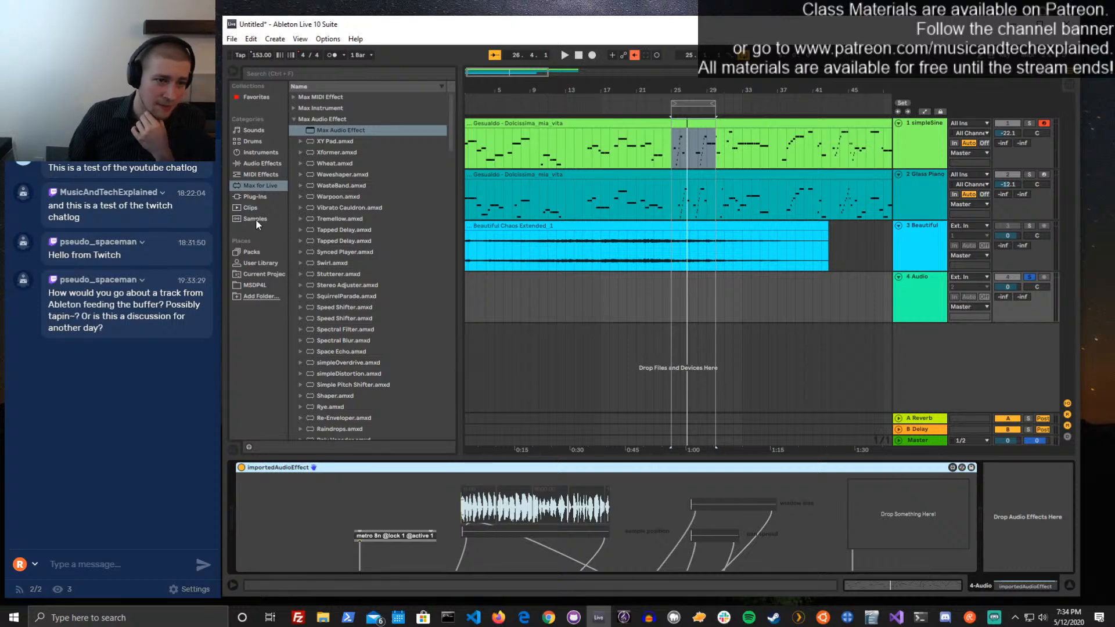
# Load the Beautiful Chaos Extended_1 clip into the device's drop area and play Live while varying the sample position, then stop
pyautogui.moveTo(498, 227); pyautogui.dragTo(876, 504)
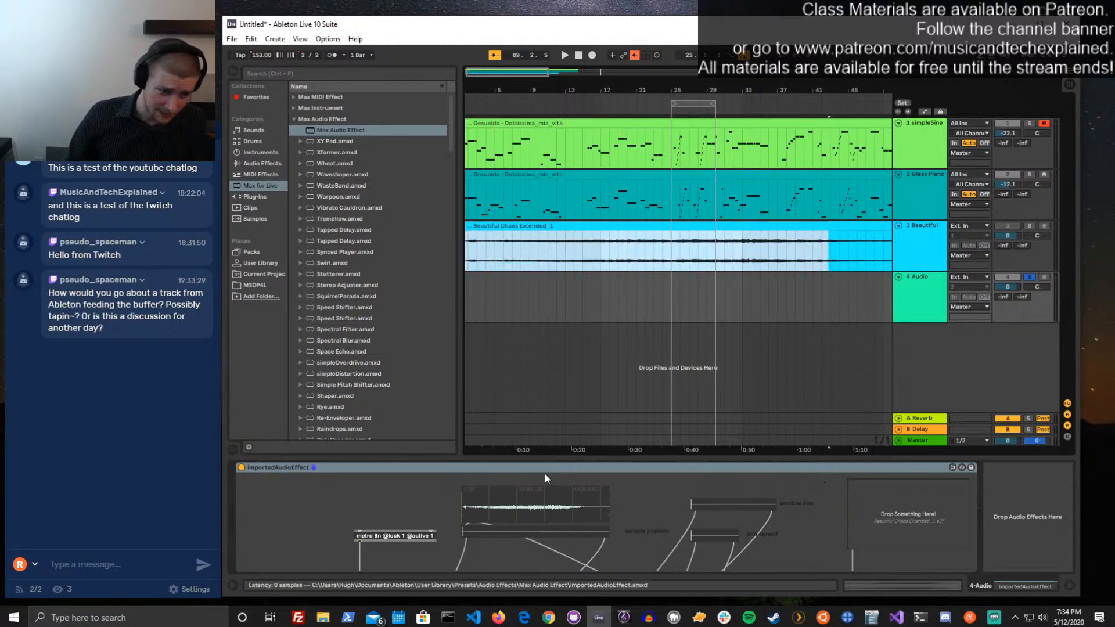
pyautogui.press('space')
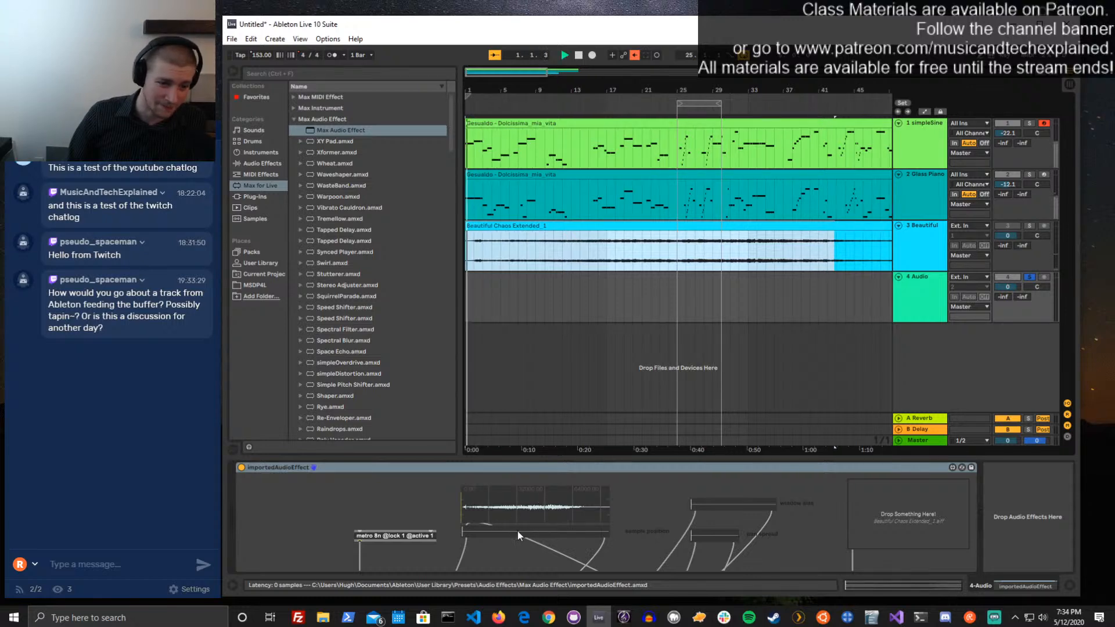
pyautogui.moveTo(520, 531); pyautogui.dragTo(542, 529)
pyautogui.click(528, 532)
pyautogui.click(524, 532)
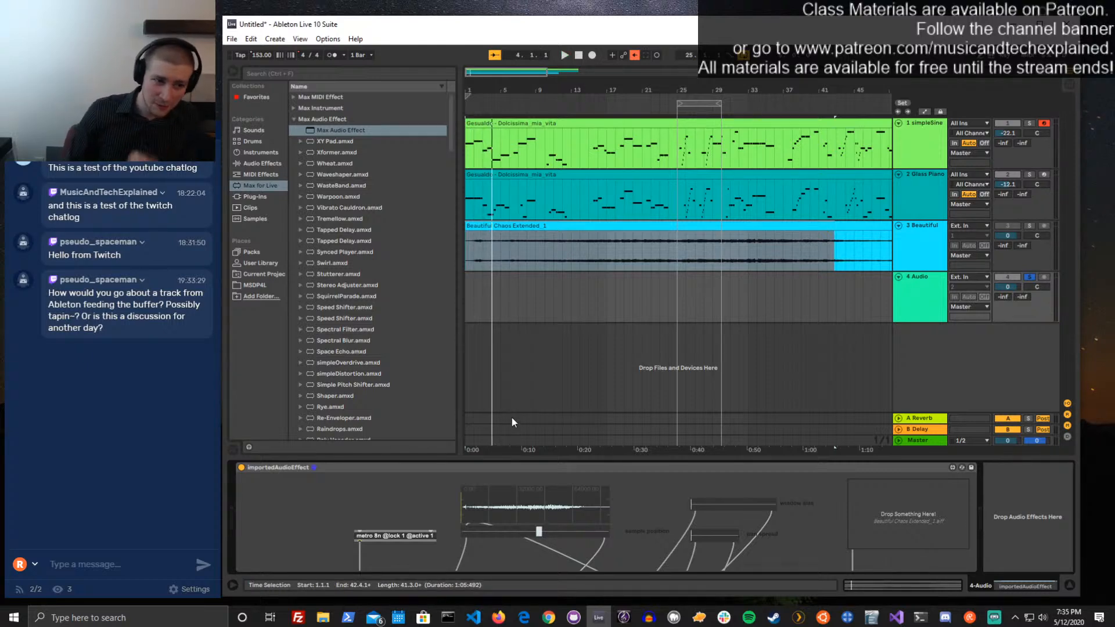
# Load 00DB_Kick_Prog_BD.aif from the Samples browser into the device's drop area, shift the sample position and start playback
pyautogui.click(257, 218)
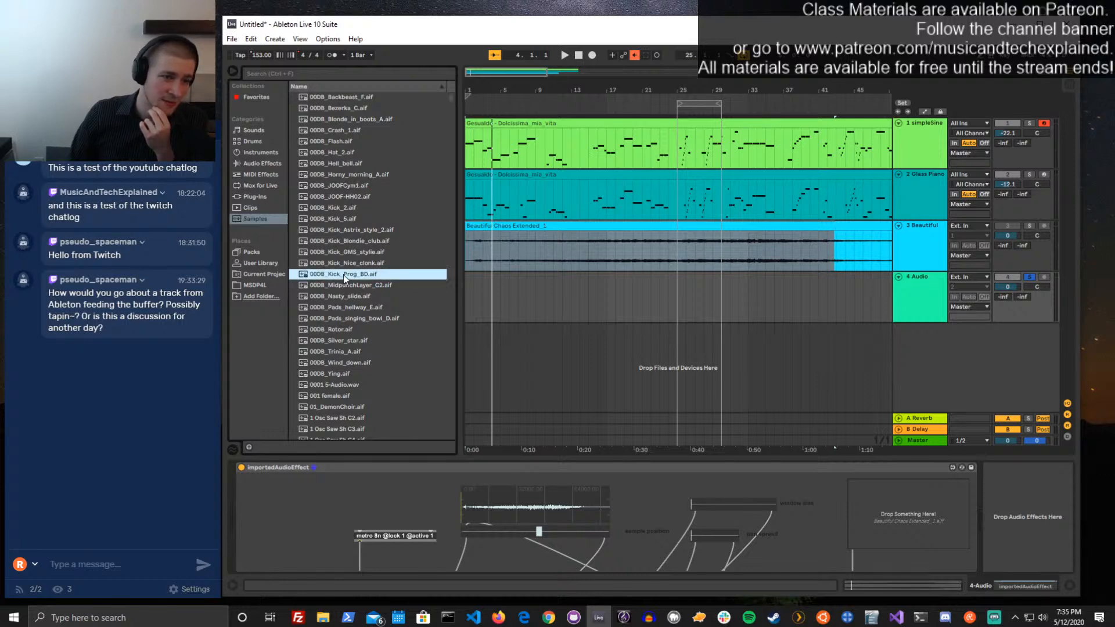
pyautogui.moveTo(344, 274); pyautogui.dragTo(886, 493)
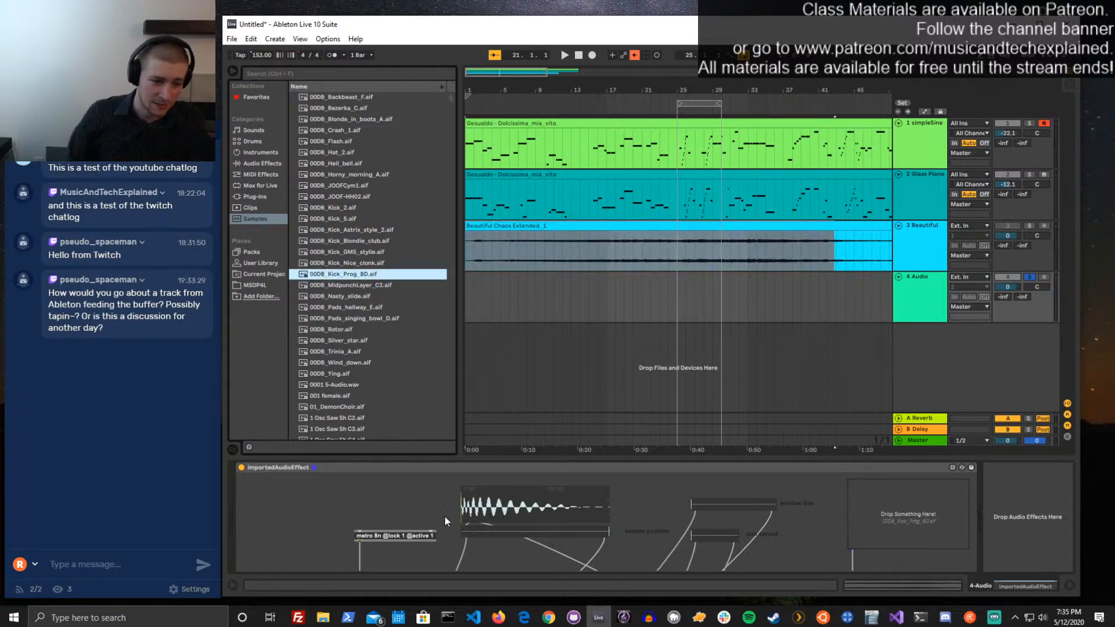
pyautogui.click(486, 531)
pyautogui.press('space')
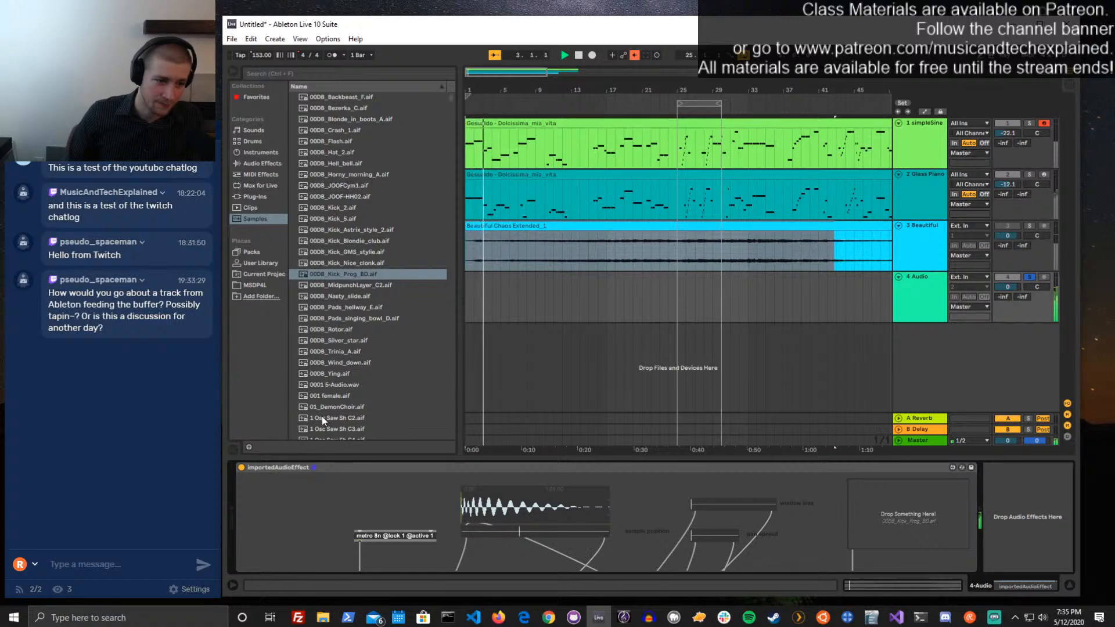
# Swap the device's sample during playback to 001 female.aif and then to 01_DemonChoir.aif
pyautogui.moveTo(324, 395); pyautogui.dragTo(906, 514)
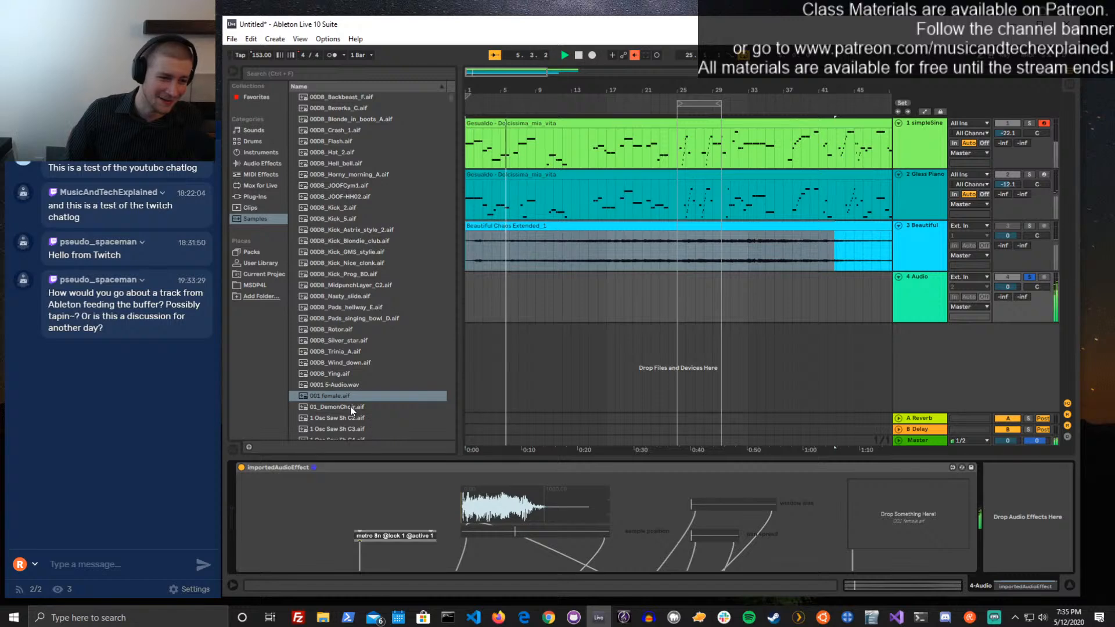
pyautogui.moveTo(350, 407); pyautogui.dragTo(871, 517)
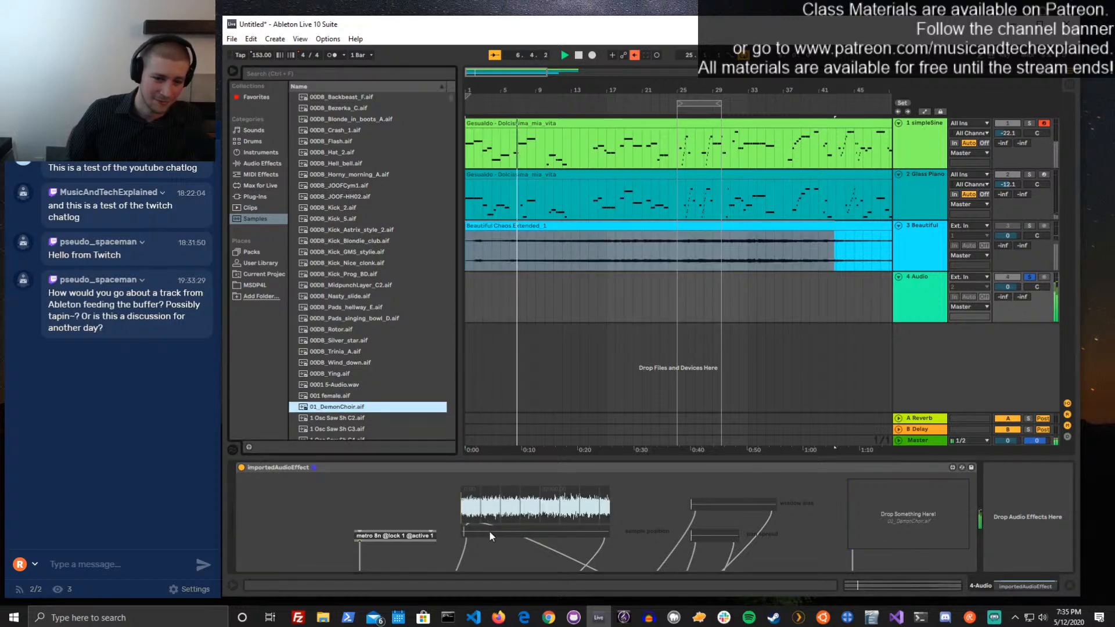
# Reload the Beautiful Chaos Extended_1 clip into the device's drop area, adjust the sample position and stop playback
pyautogui.click(625, 240)
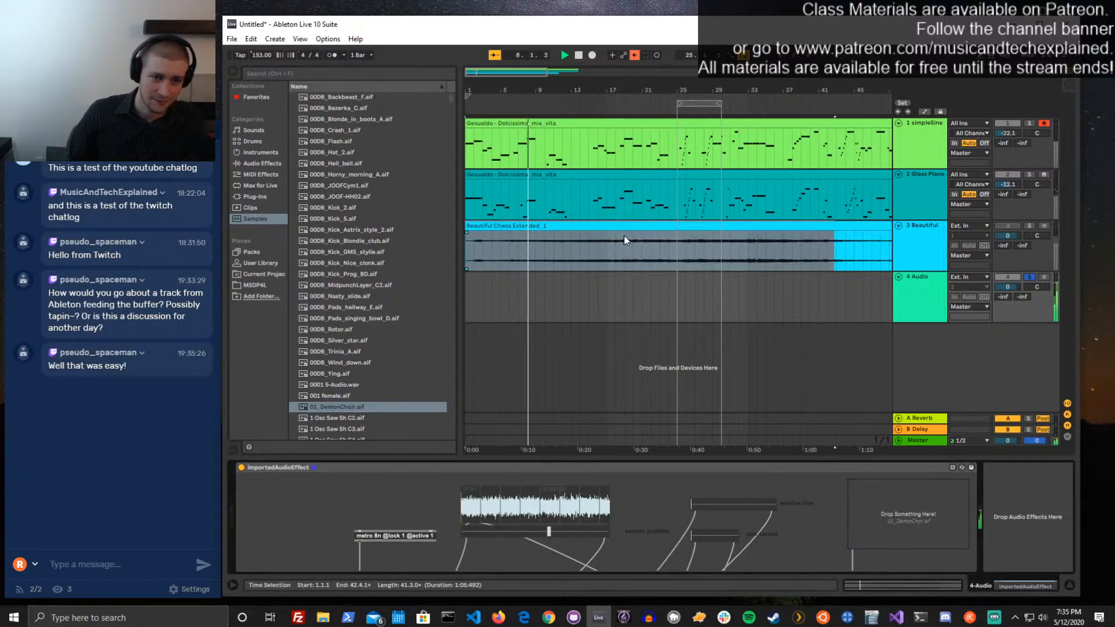
pyautogui.moveTo(624, 240); pyautogui.dragTo(908, 516)
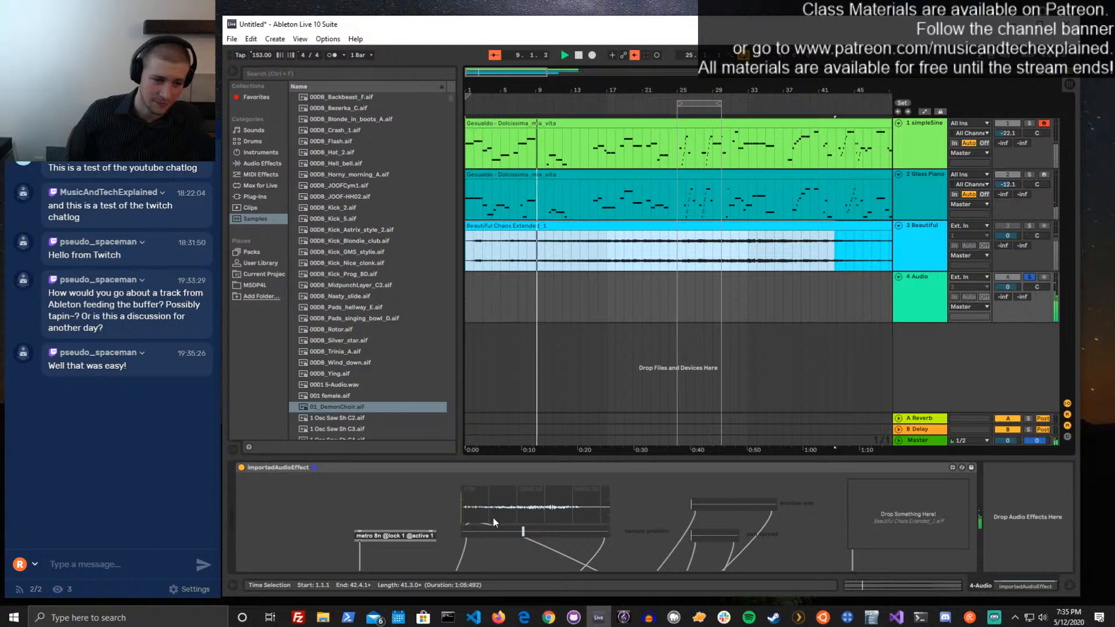
pyautogui.click(538, 537)
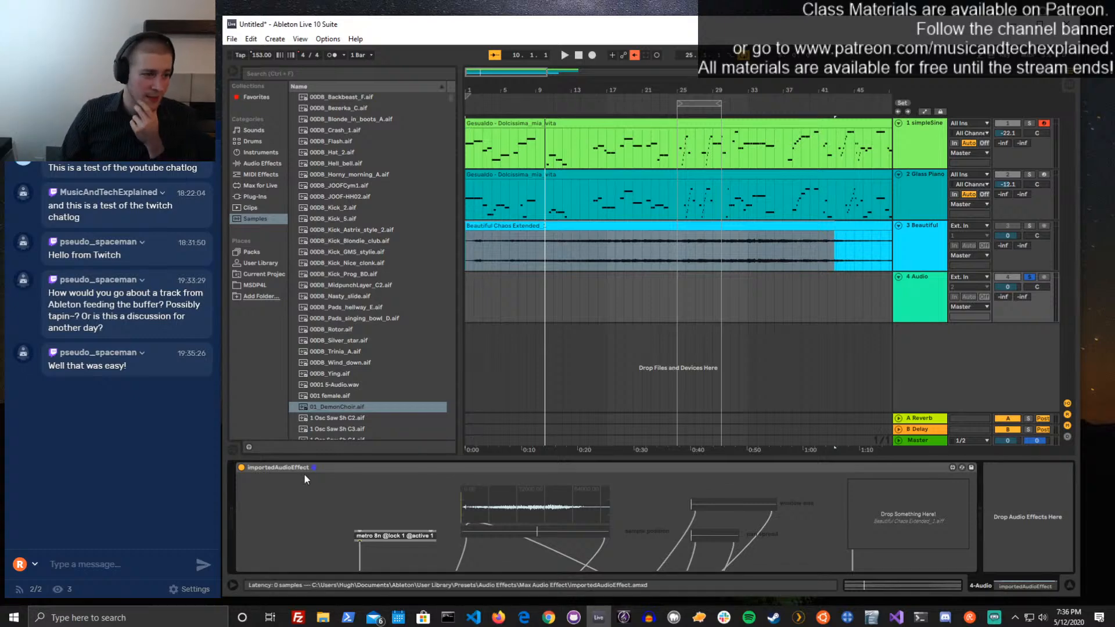
pyautogui.click(109, 490)
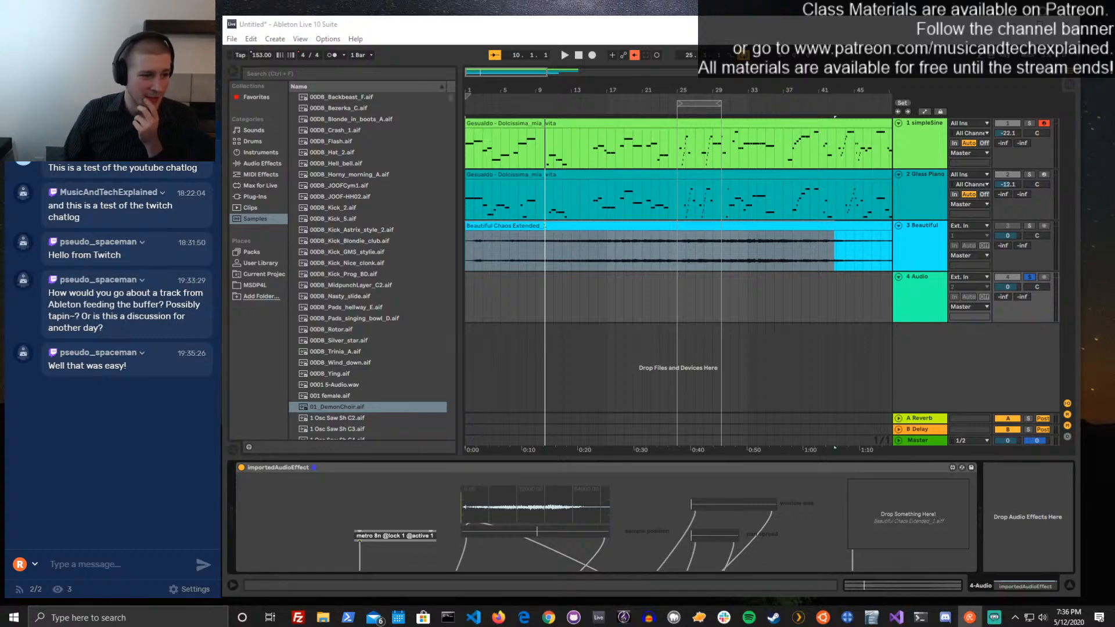